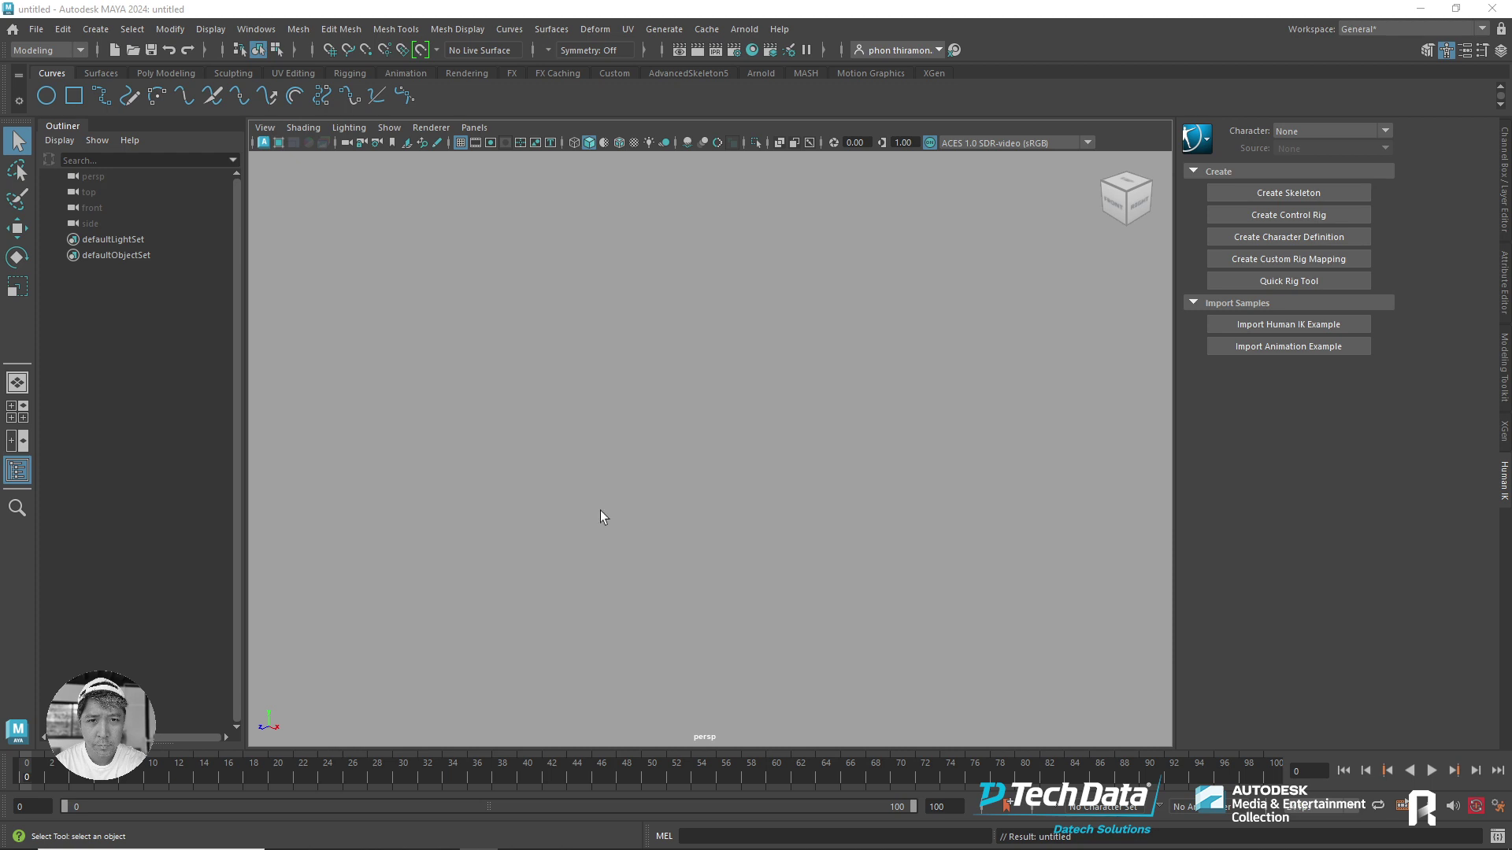
- Show the ground grid in the empty scene and switch to the Poly Modeling shelf
click(210, 29)
click(229, 66)
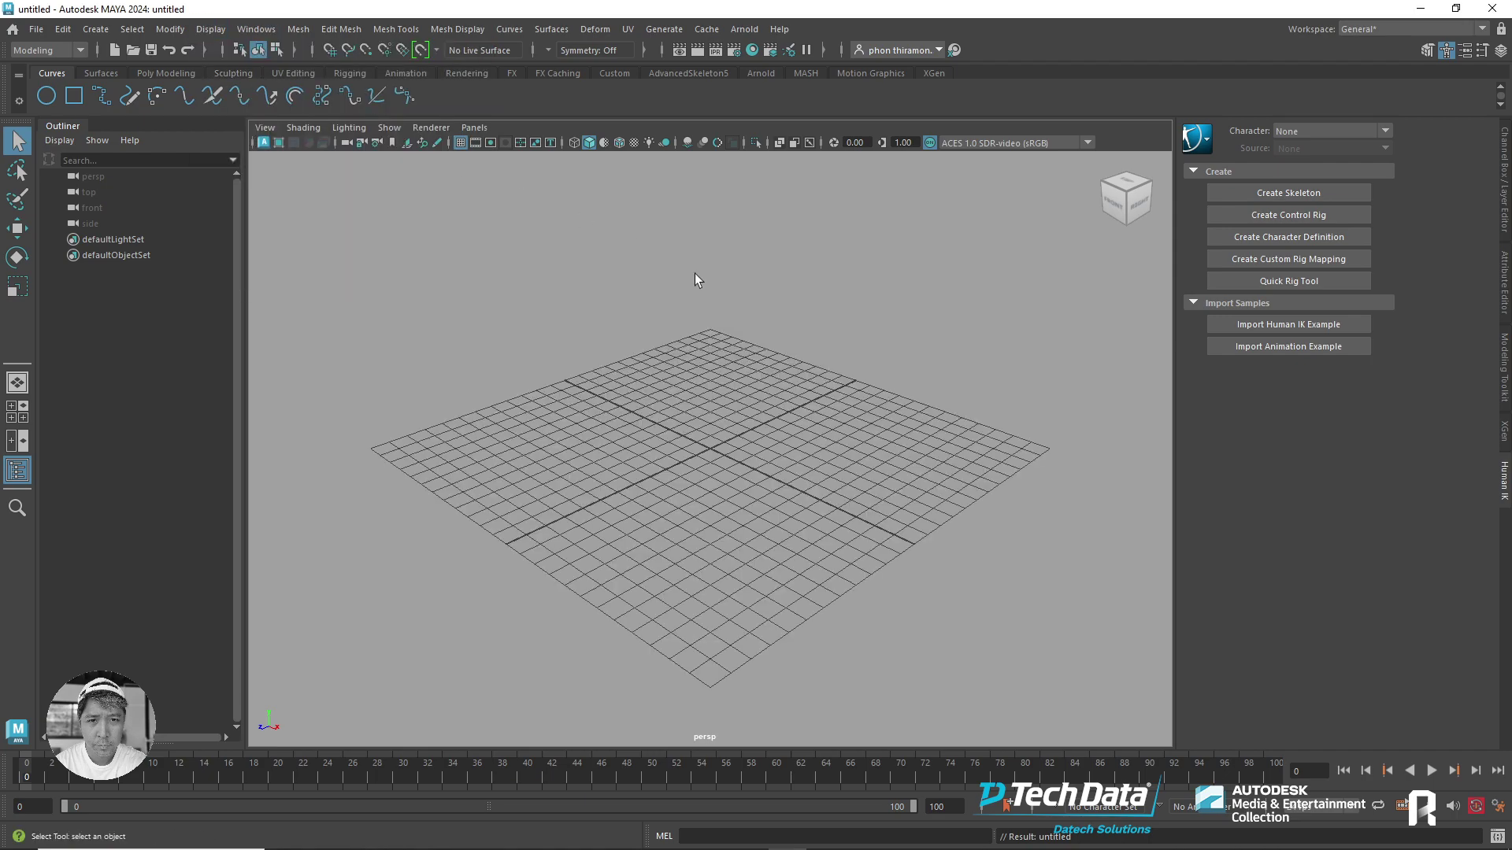
scroll(795, 395, up, 5)
mouse_move(795, 395)
alt+mouse_down()
mouse_move(760, 338)
mouse_move(792, 389)
alt+mouse_up()
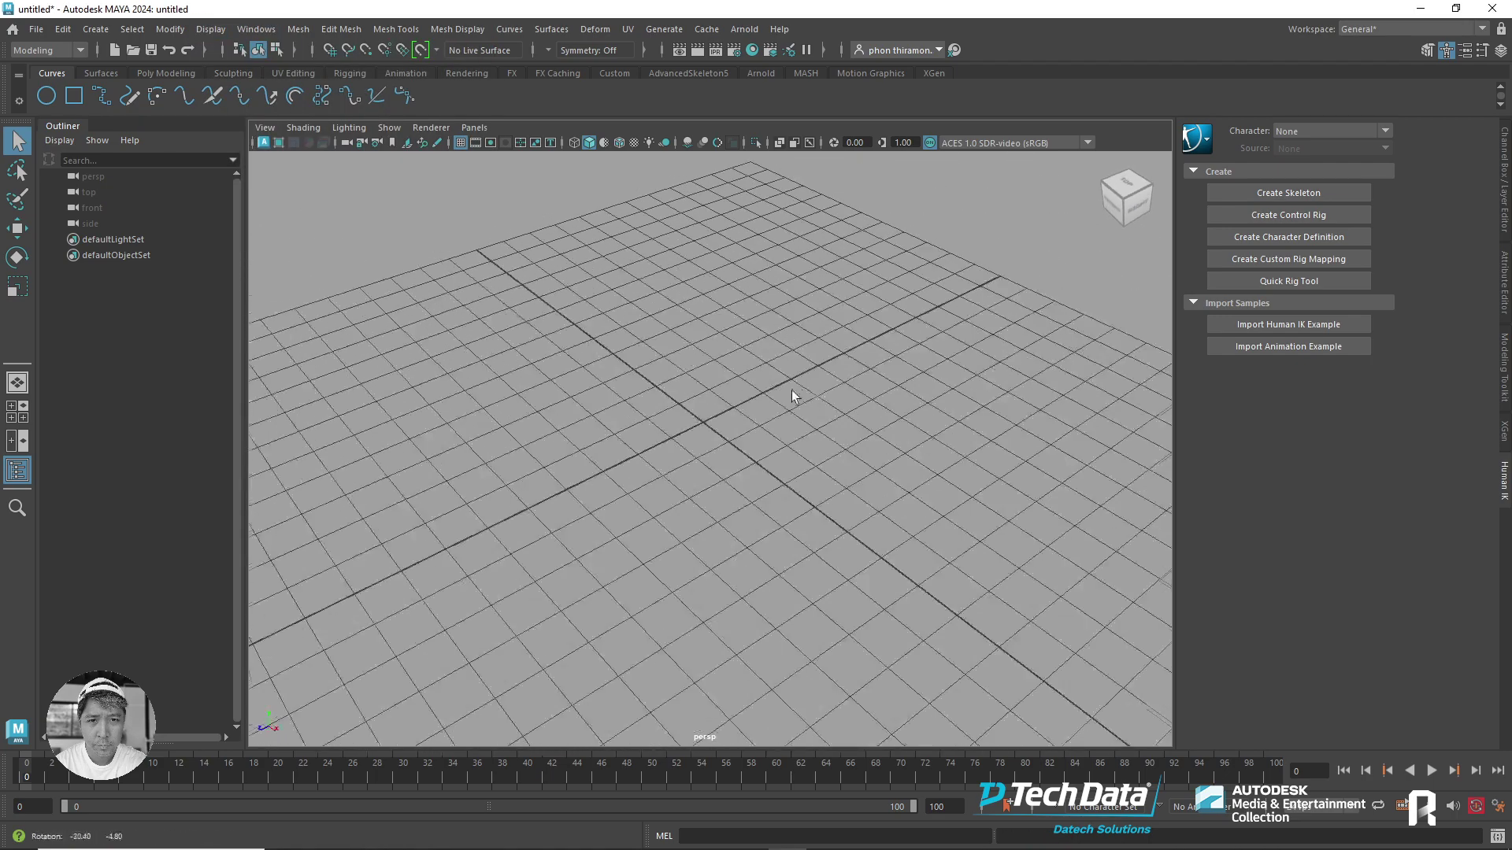
scroll(791, 390, down, 3)
scroll(682, 375, down, 2)
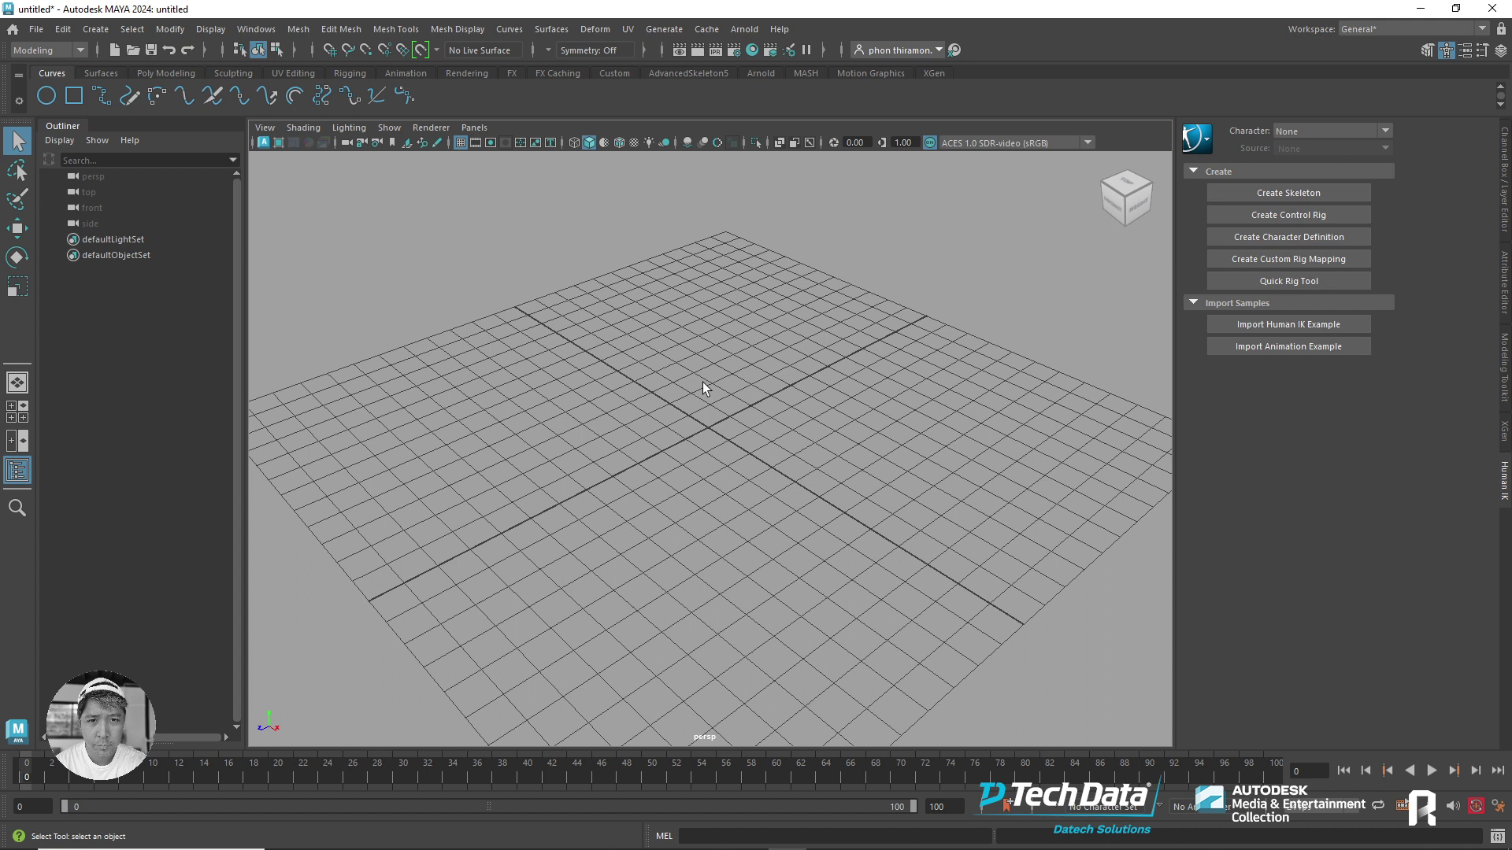
click(166, 74)
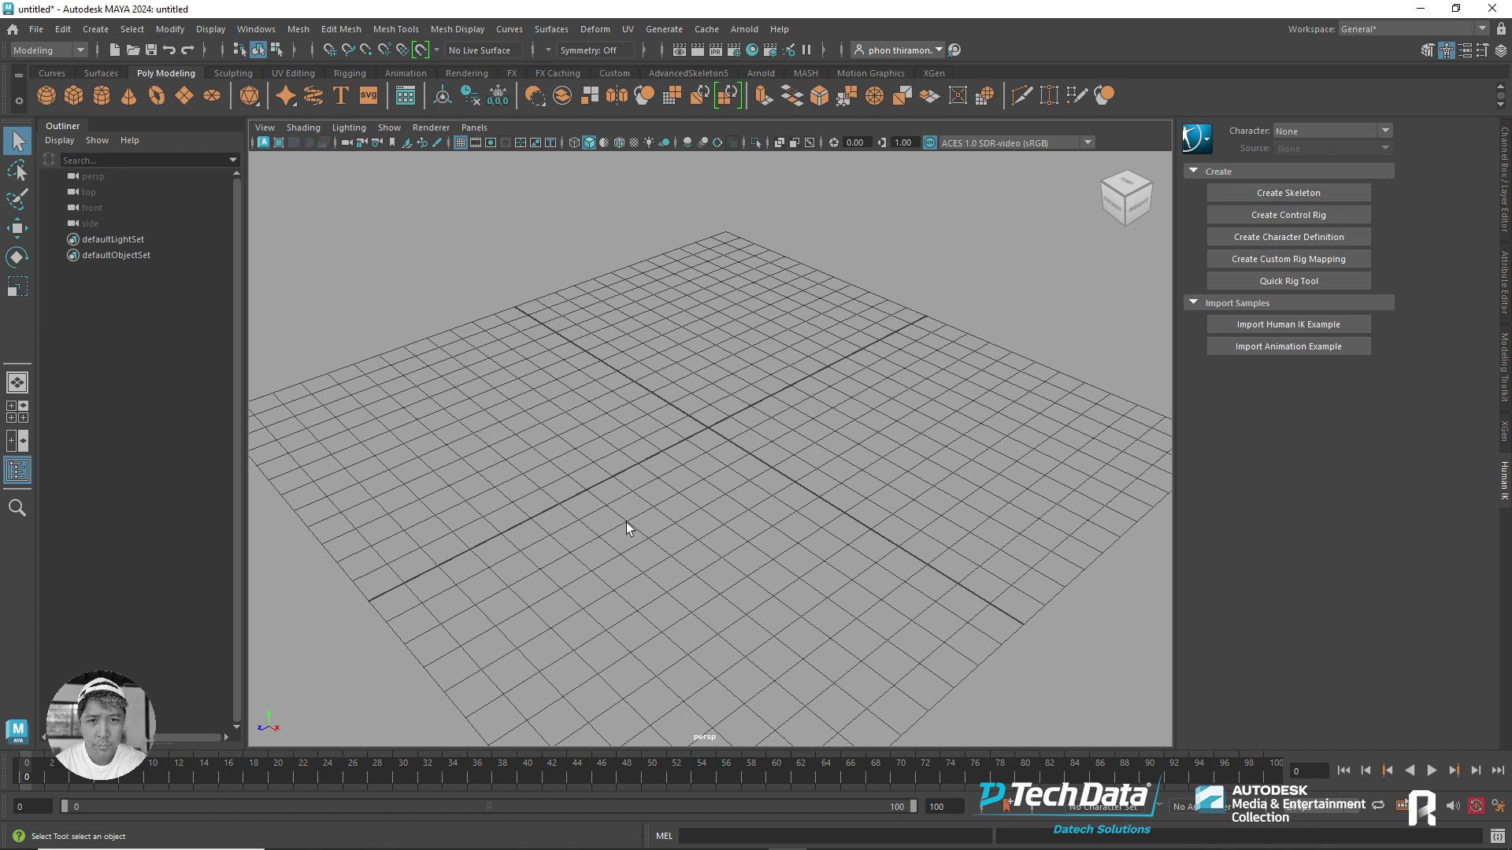
- Create a polygon cube, scale it into a large box, then add a polygon cylinder
click(73, 95)
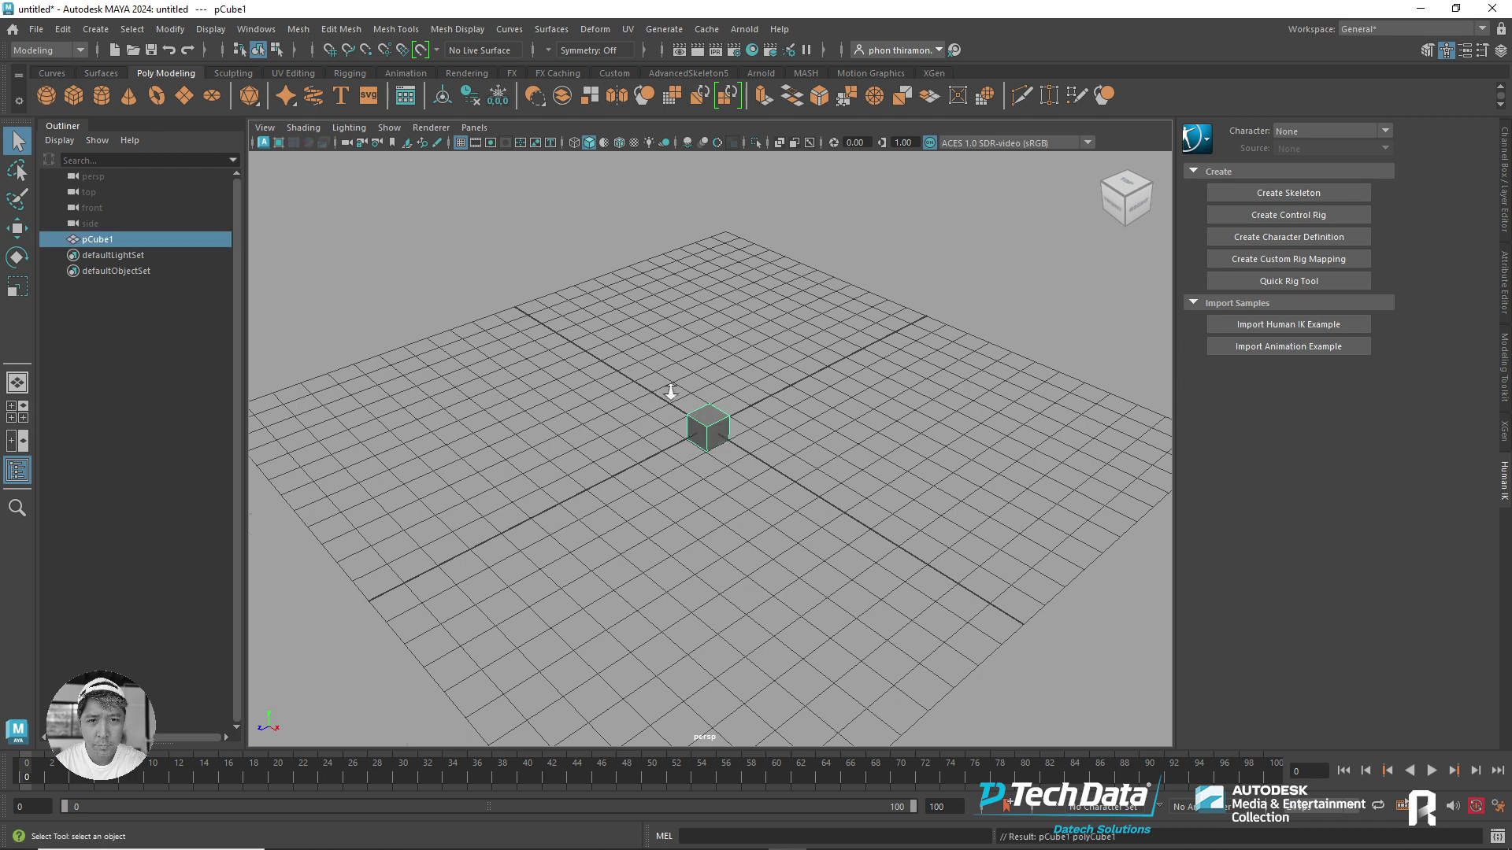
alt+right_drag(671, 391, 908, 408)
scroll(754, 385, down, 3)
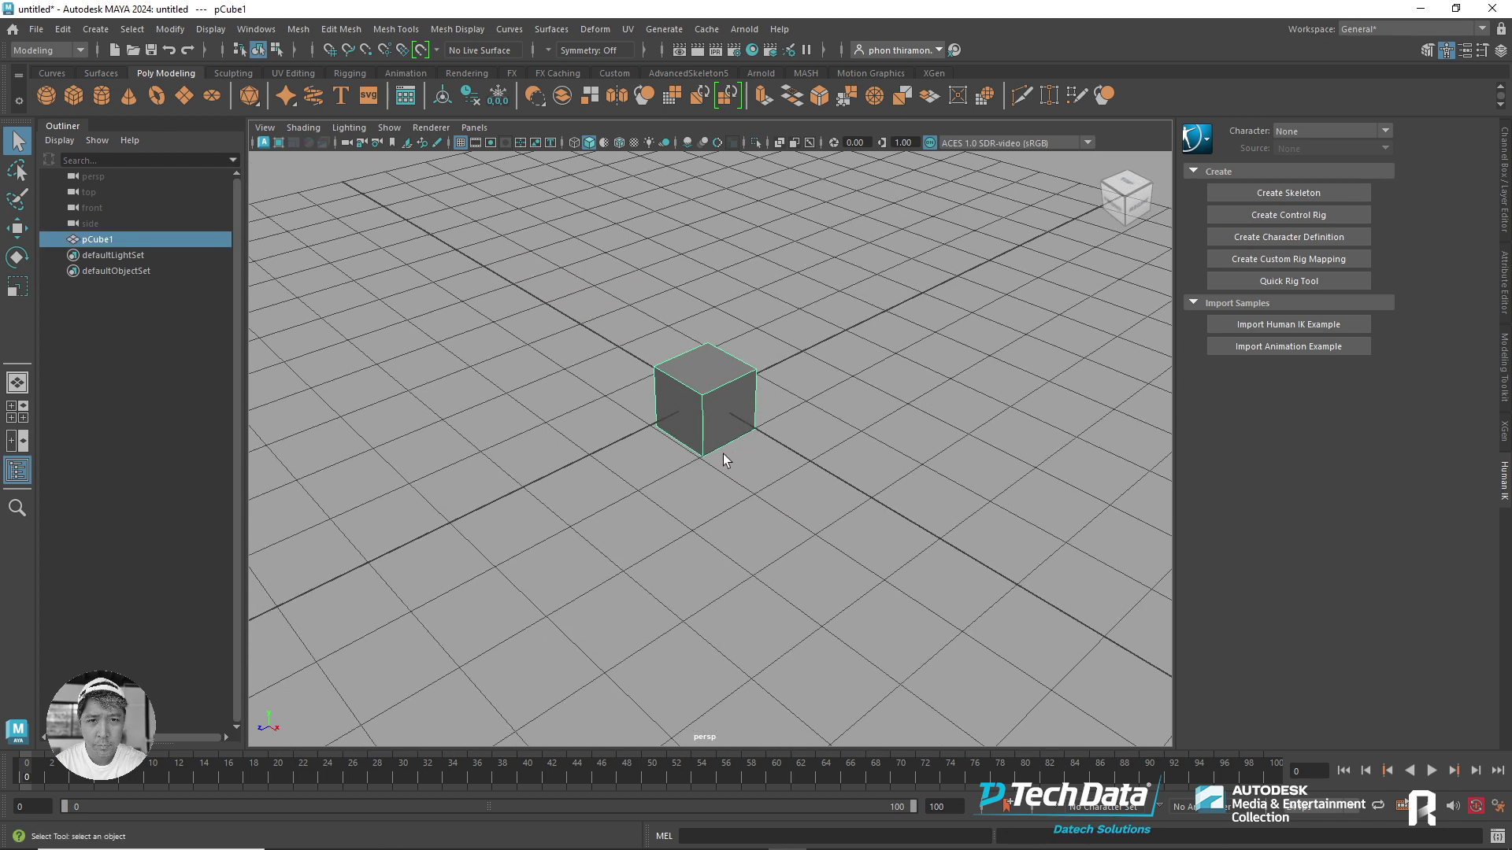
key(e)
key(r)
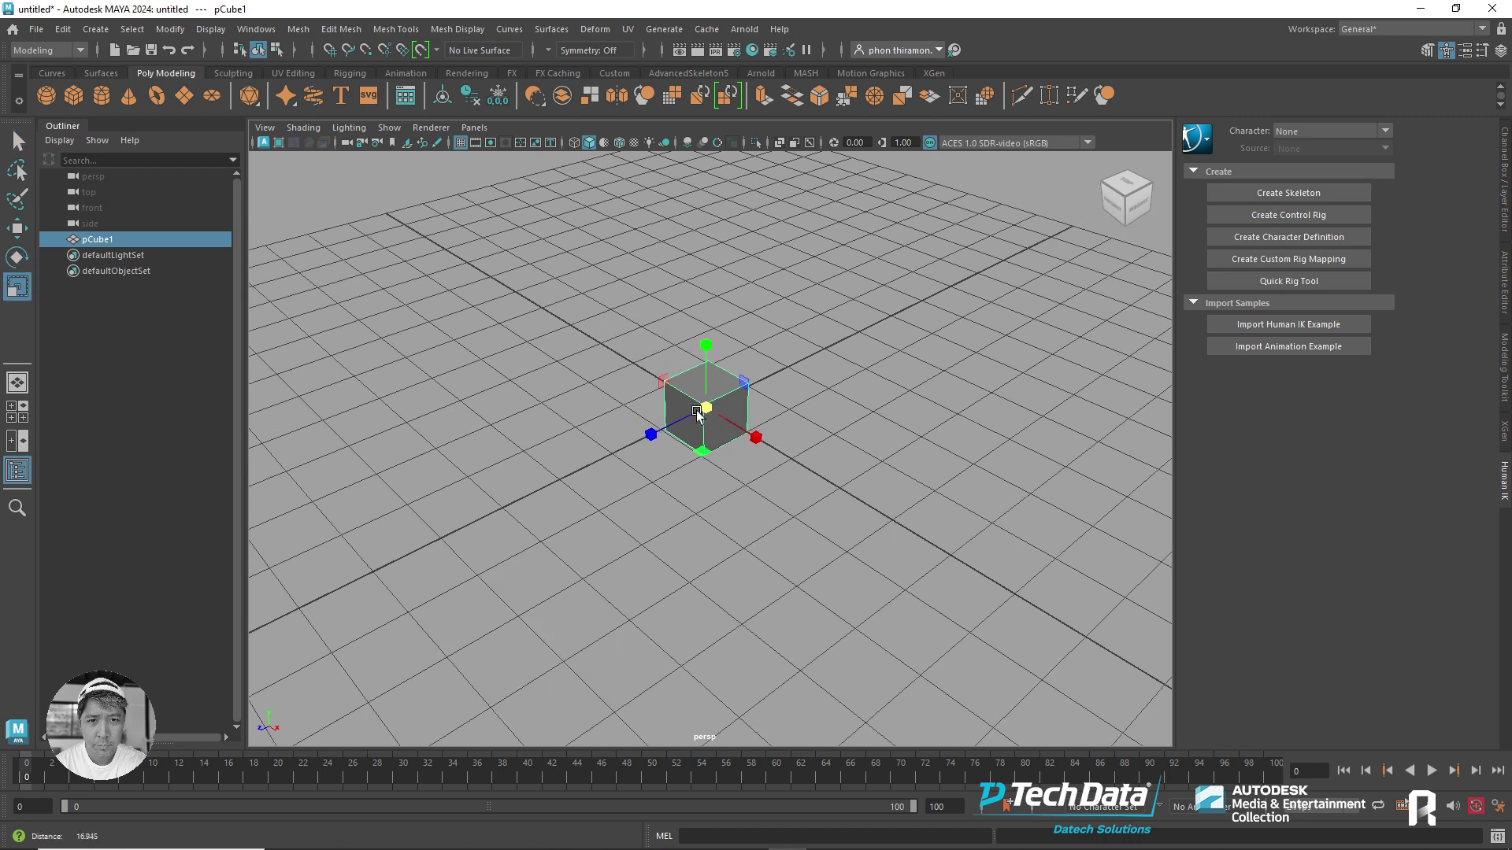
mouse_move(706, 405)
mouse_down()
mouse_move(846, 376)
mouse_move(870, 408)
mouse_move(589, 456)
mouse_up()
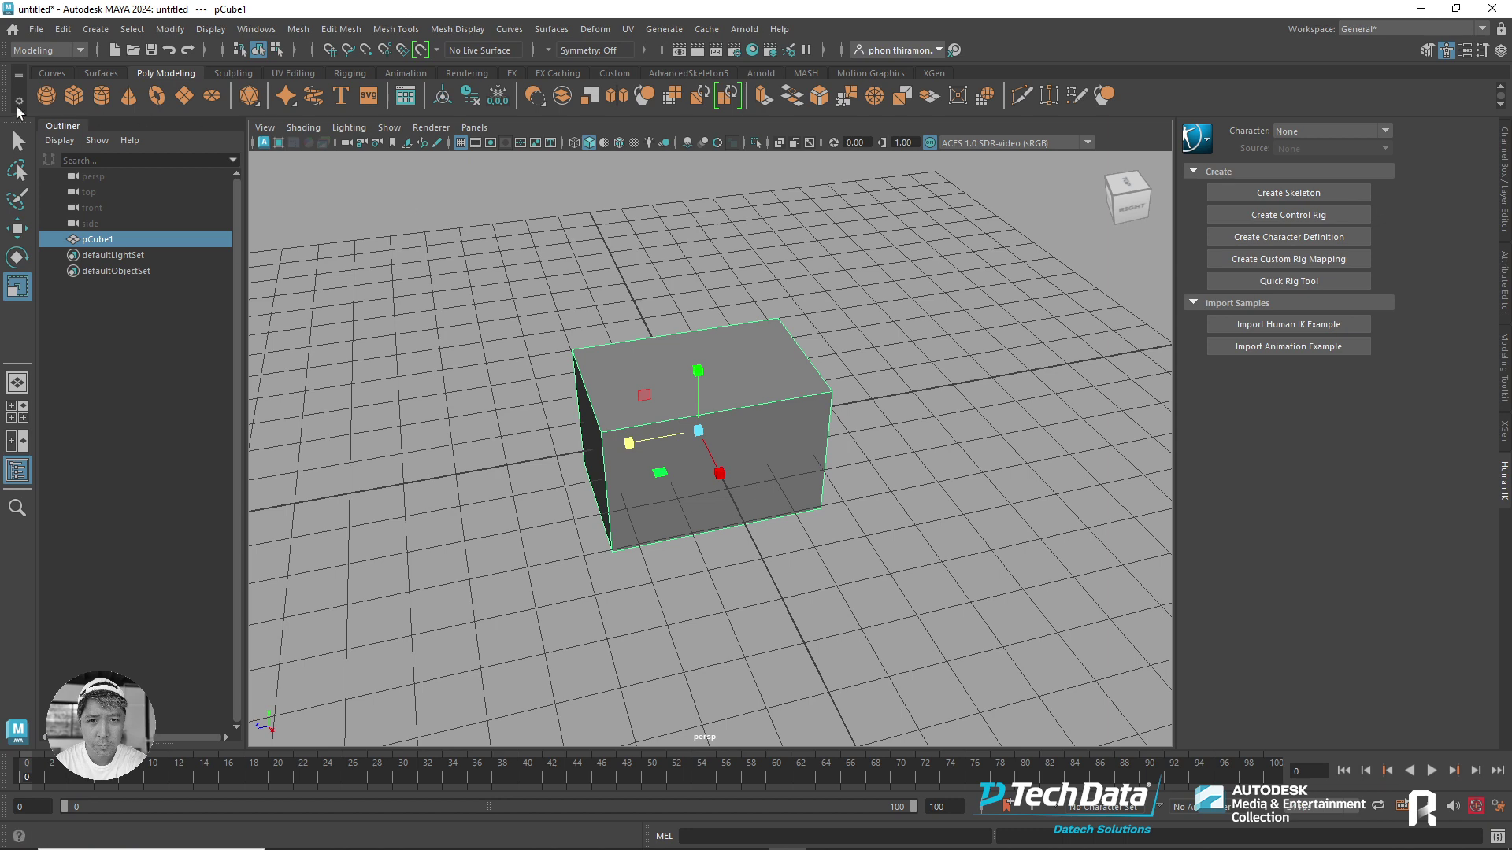
click(102, 95)
- Scale the cylinder into a wide, flat disc
scroll(890, 495, down, 5)
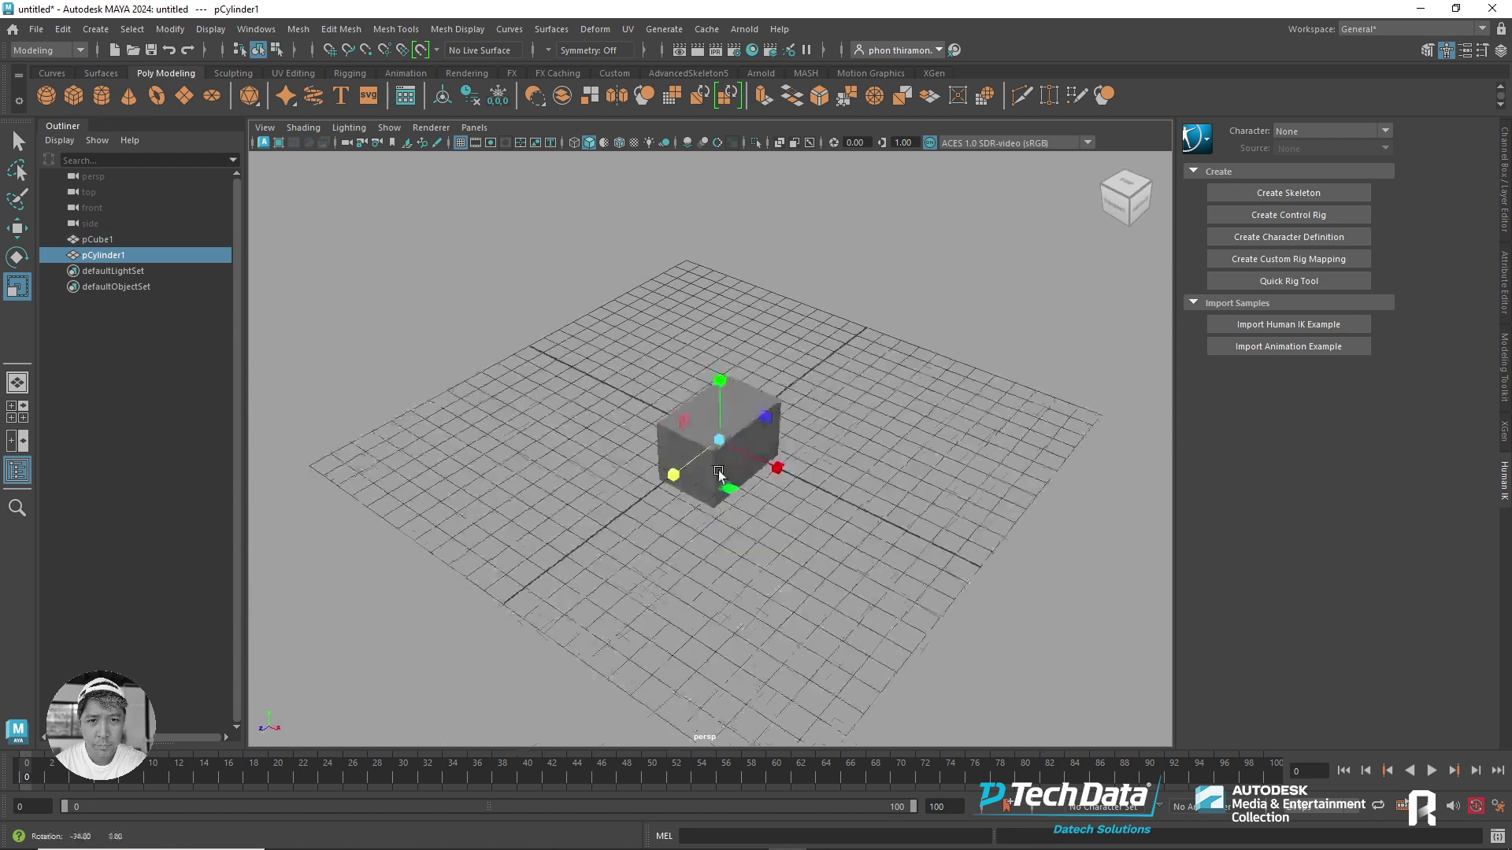
alt+drag(810, 463, 918, 506)
drag(722, 426, 784, 443)
scroll(827, 438, up, 2)
key(e)
- Set the disc's Subdivisions Axis to 41 in the Channel Box
click(1501, 50)
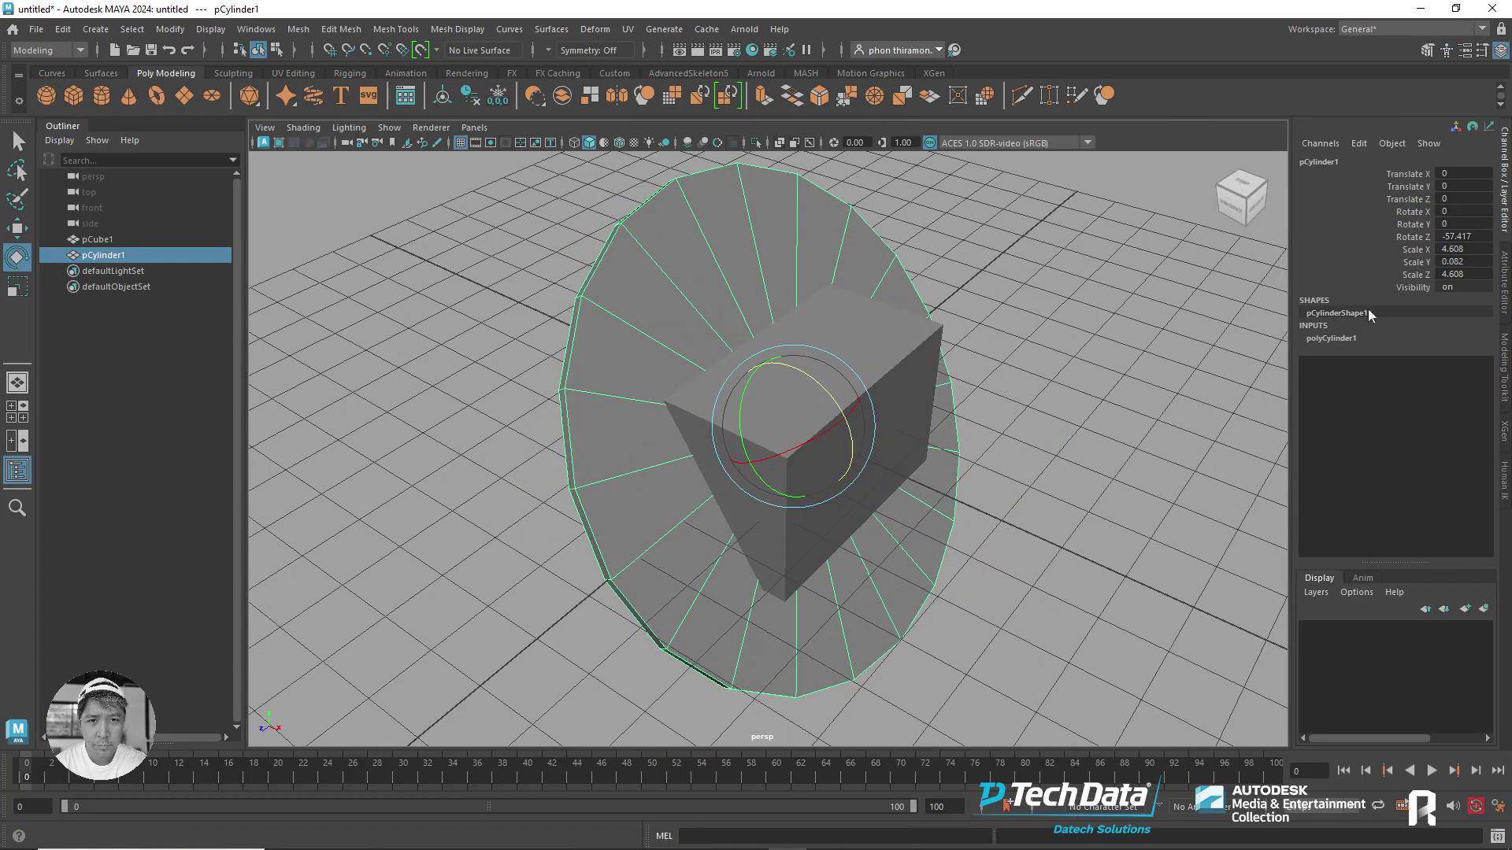
click(1372, 337)
click(1455, 412)
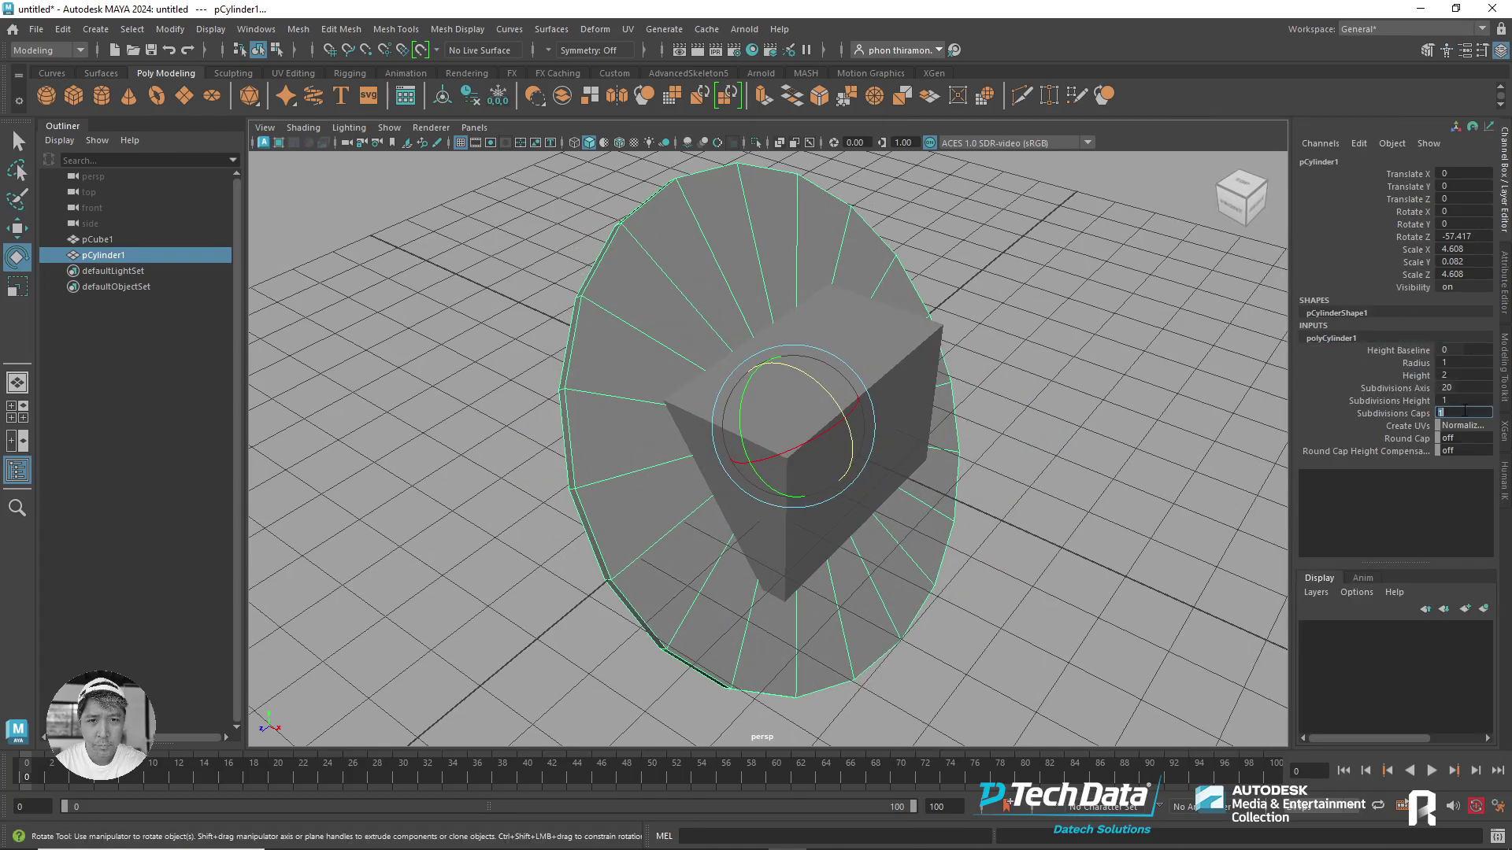
click(1470, 386)
text(30)
key(Return)
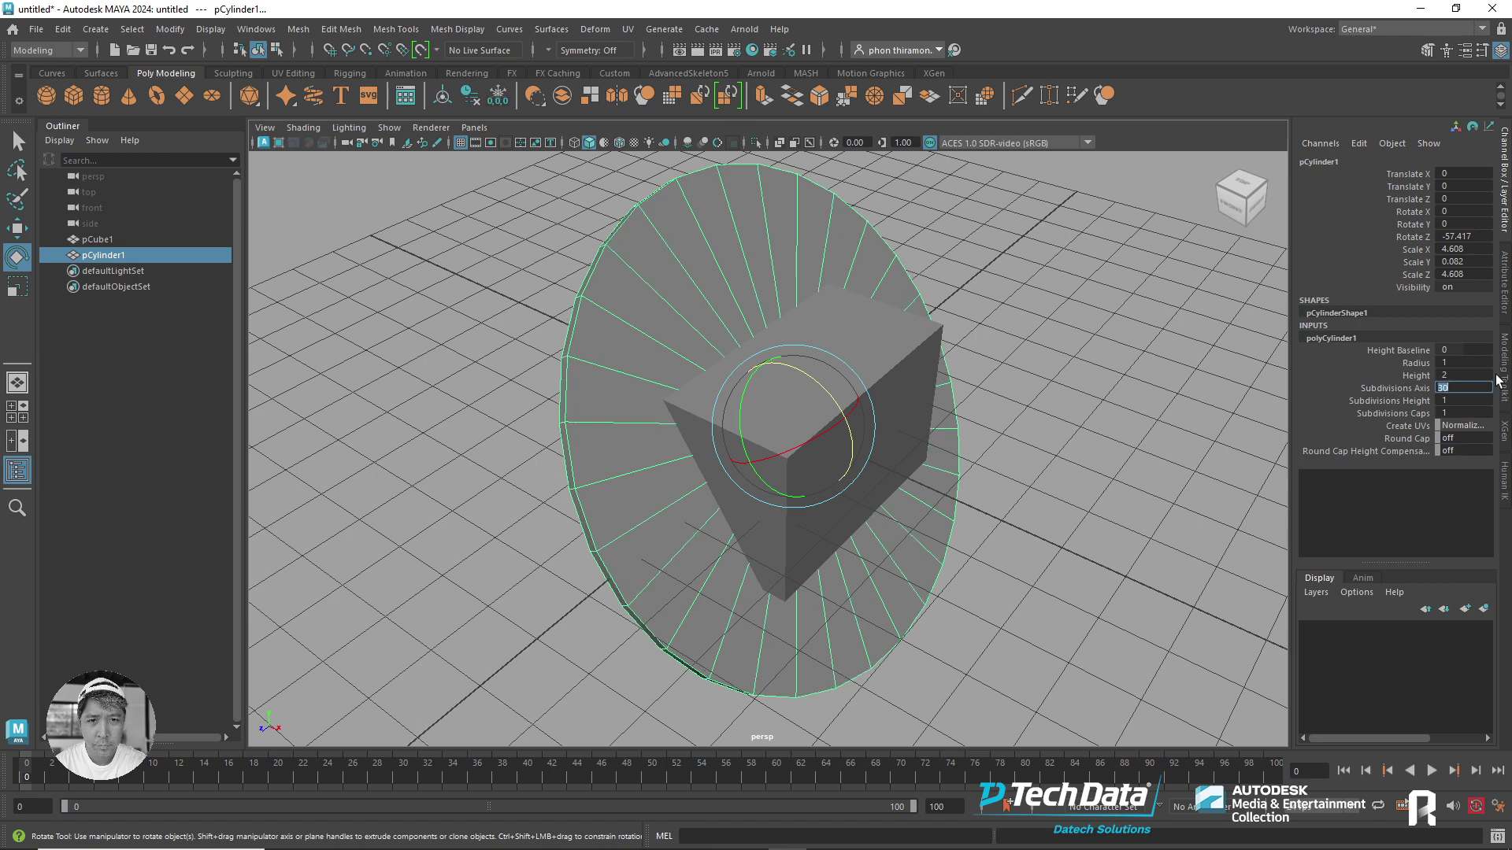
text(1)
key(Return)
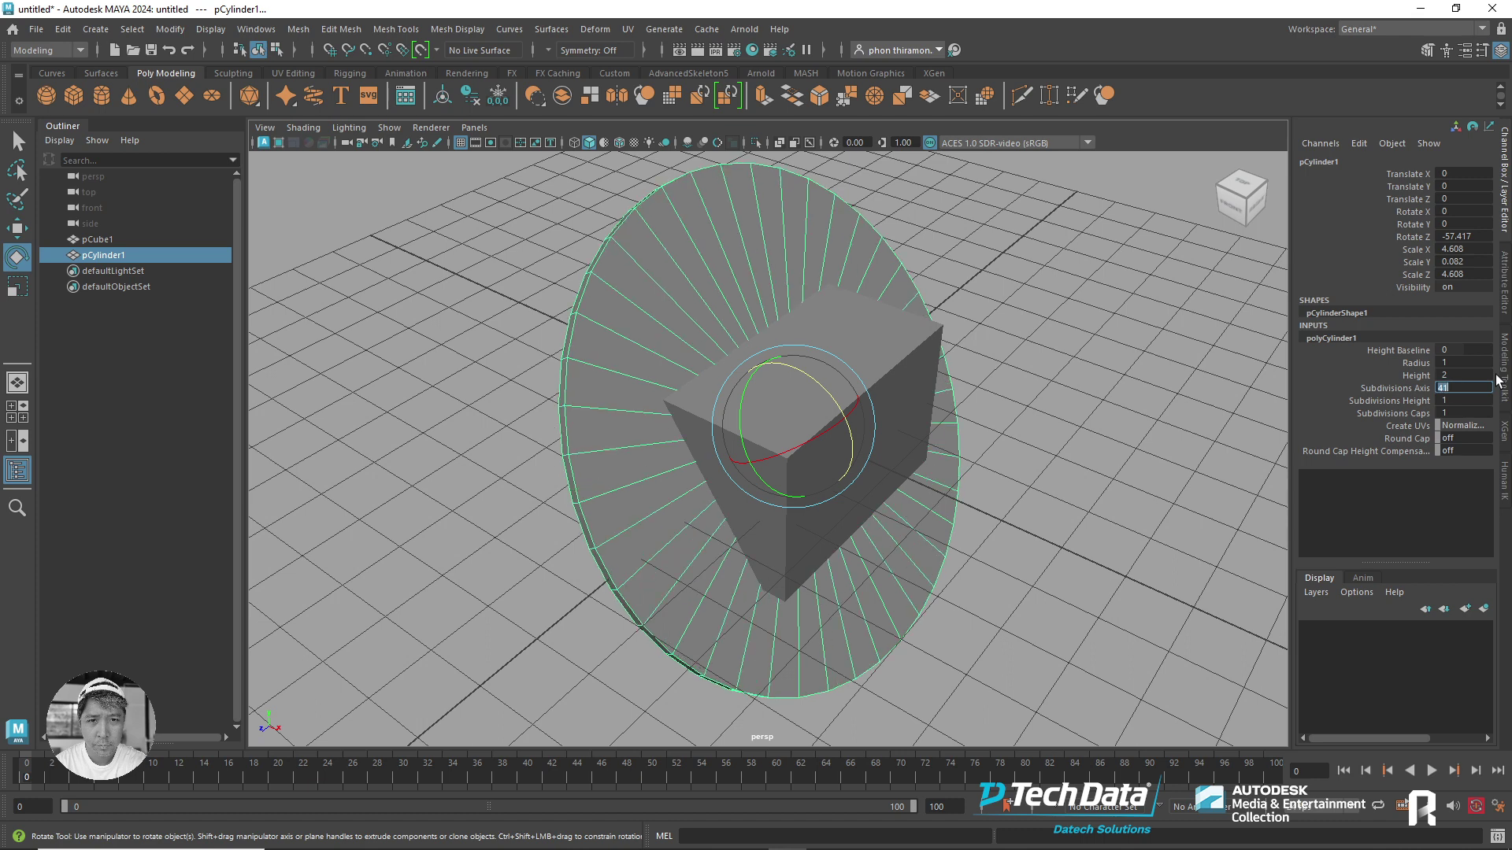
- Stand the disc upright with a Rotate Z of -90
mouse_move(906, 512)
alt+mouse_down()
mouse_move(820, 394)
mouse_move(820, 433)
alt+mouse_up()
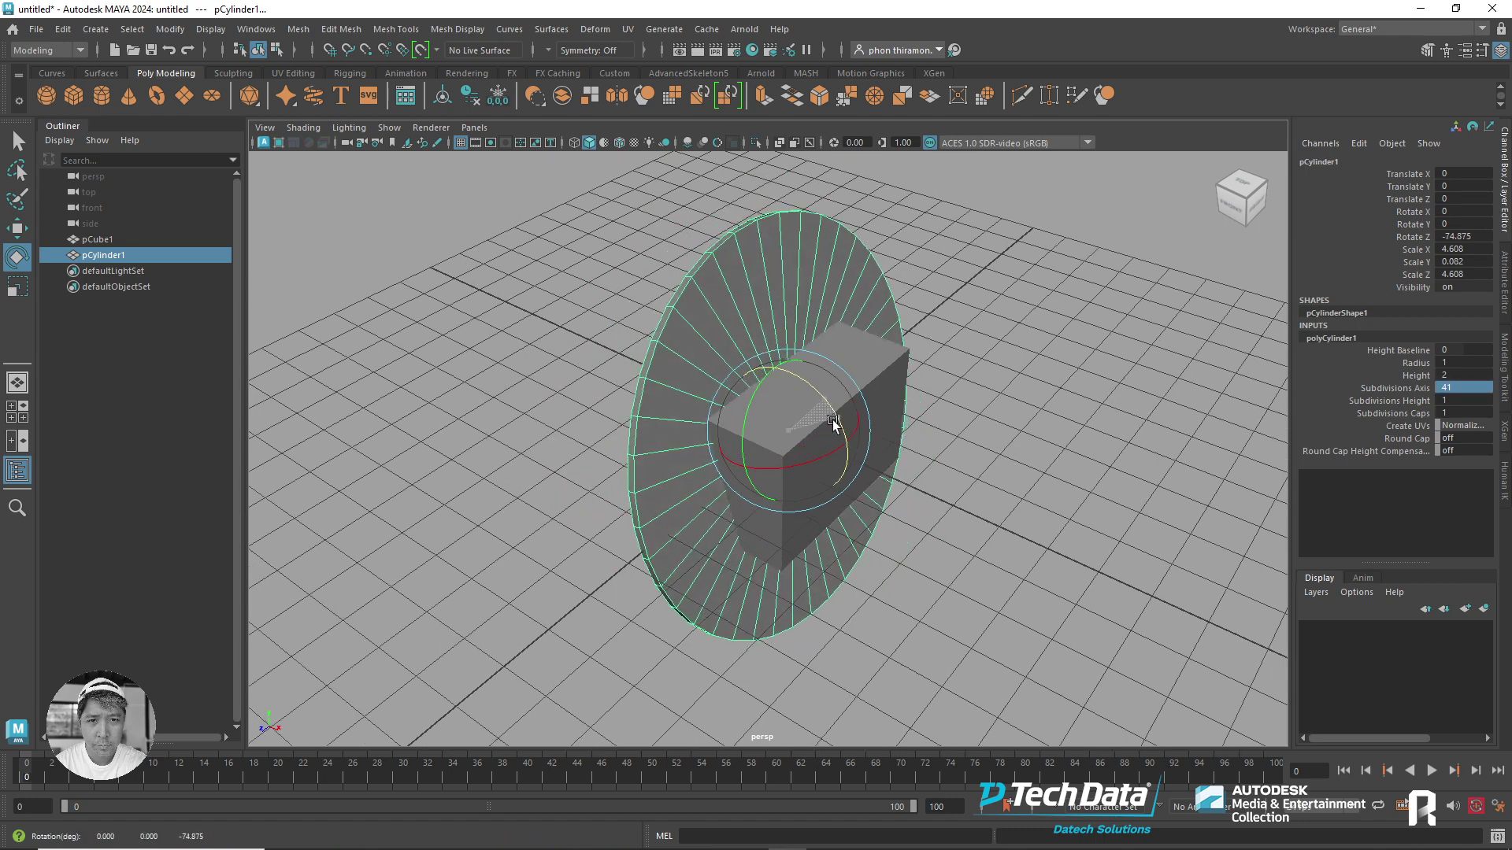
double_click(1465, 237)
text(-90)
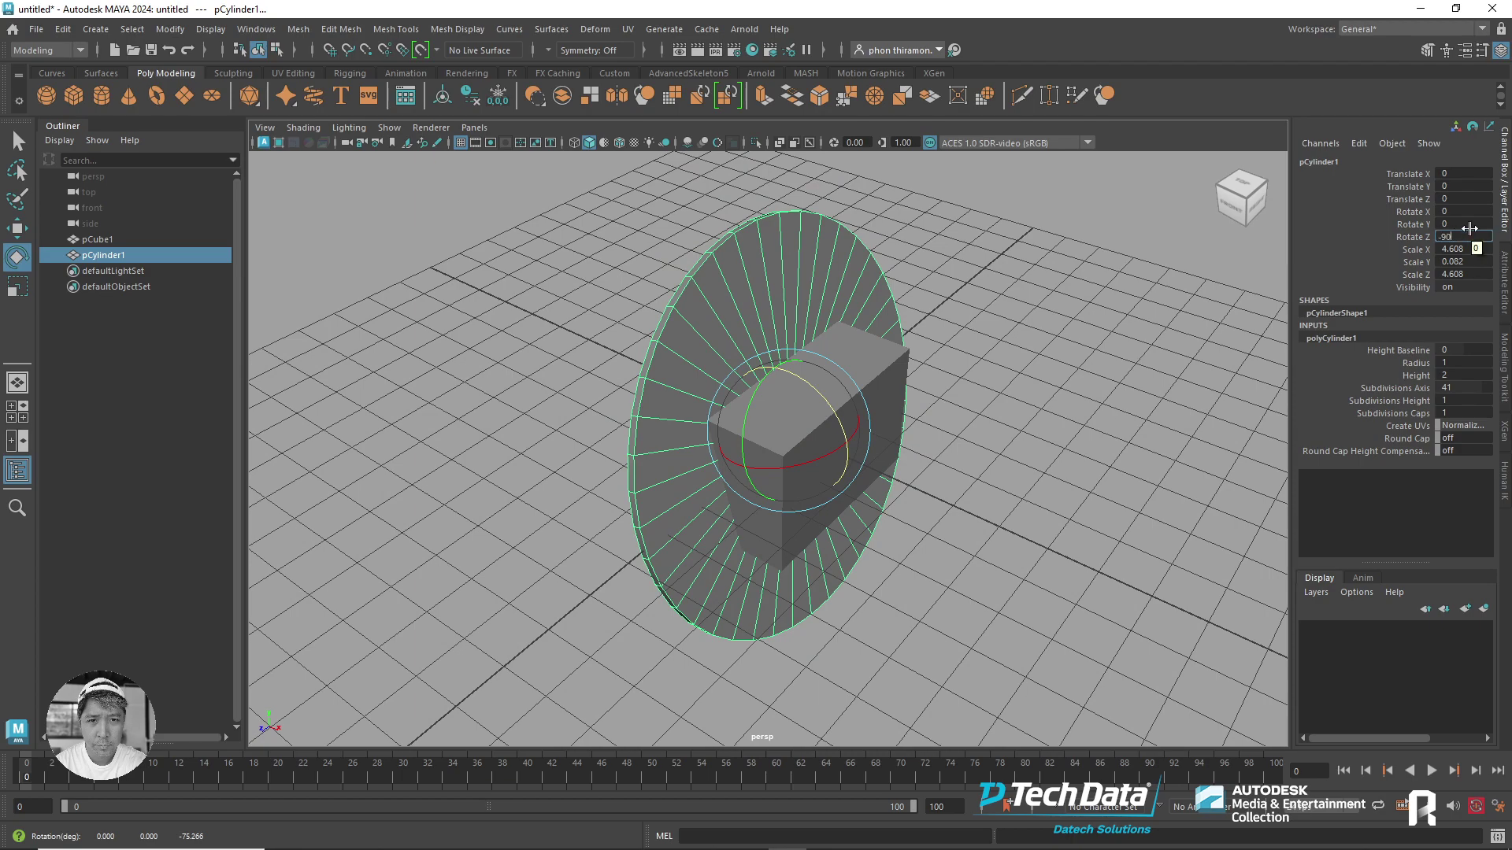
key(Return)
- Raise the disc above the box to height 6.92 and add a second cylinder
mouse_move(788, 441)
alt+mouse_down()
mouse_move(817, 417)
mouse_move(779, 410)
mouse_move(772, 268)
alt+mouse_up()
key(w)
scroll(883, 262, up, 3)
alt+drag(883, 262, 819, 185)
drag(811, 323, 811, 255)
alt+middle_drag(811, 255, 733, 350)
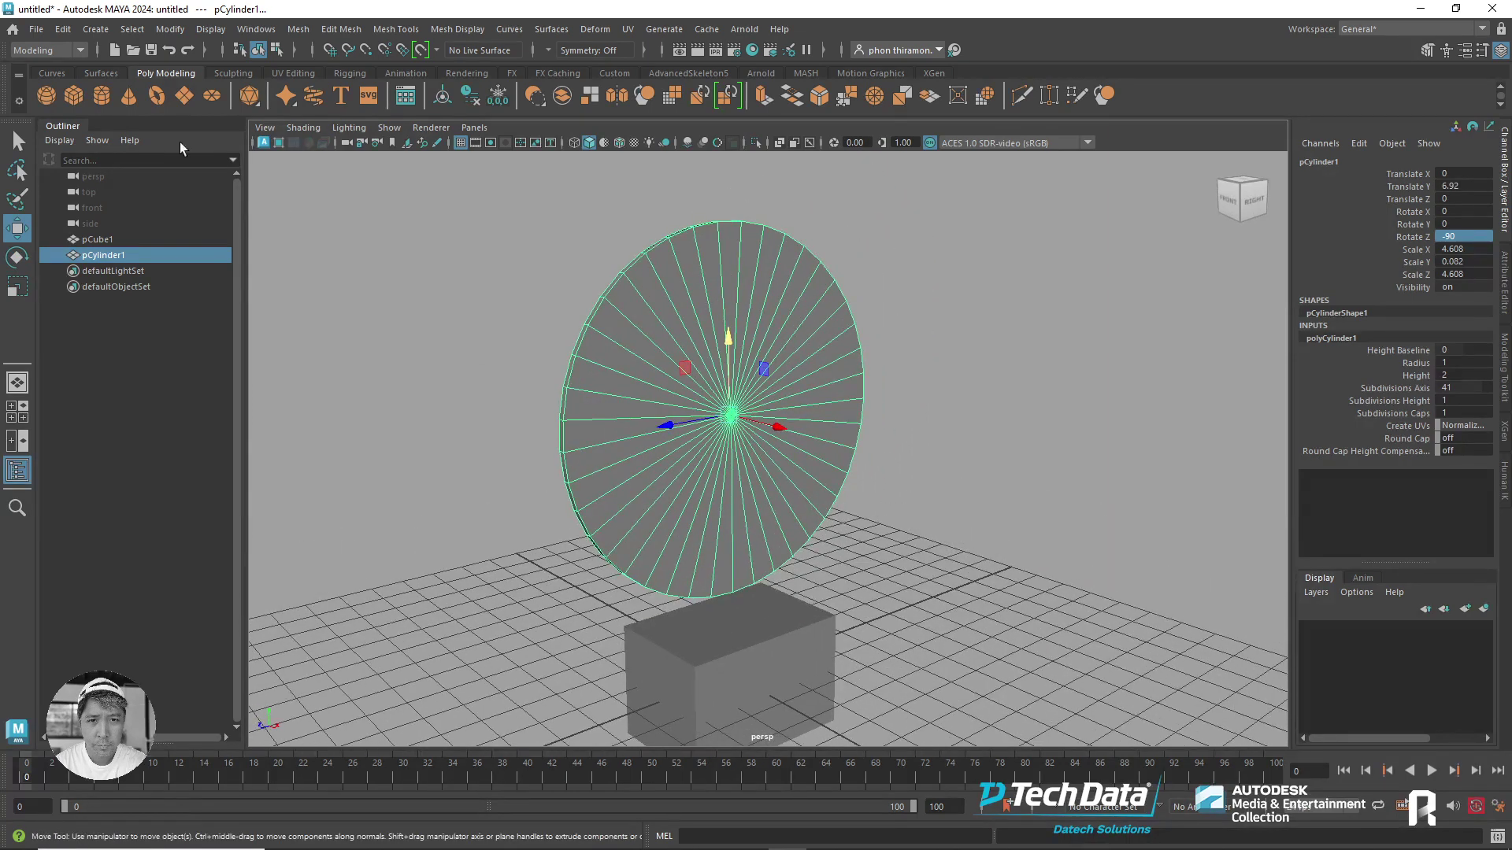
click(101, 95)
- Turn the new cylinder on its side with Rotate Z 90 and shrink it into a thin rod
scroll(881, 439, down, 2)
mouse_move(746, 557)
mouse_down()
mouse_move(748, 366)
mouse_move(784, 484)
mouse_up()
key(e)
text(90)
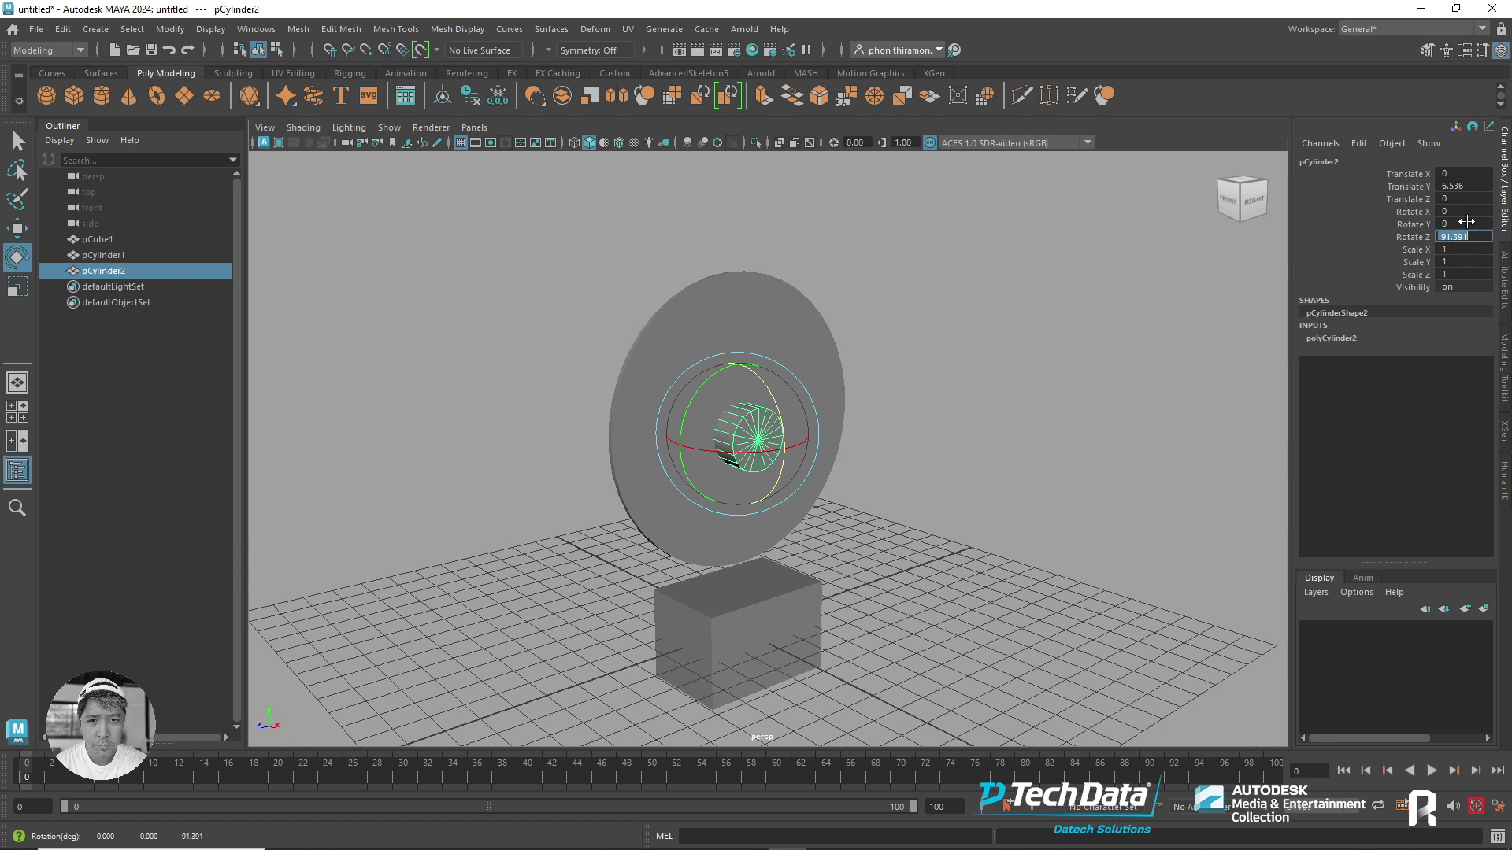
key(Return)
scroll(762, 405, up, 2)
key(r)
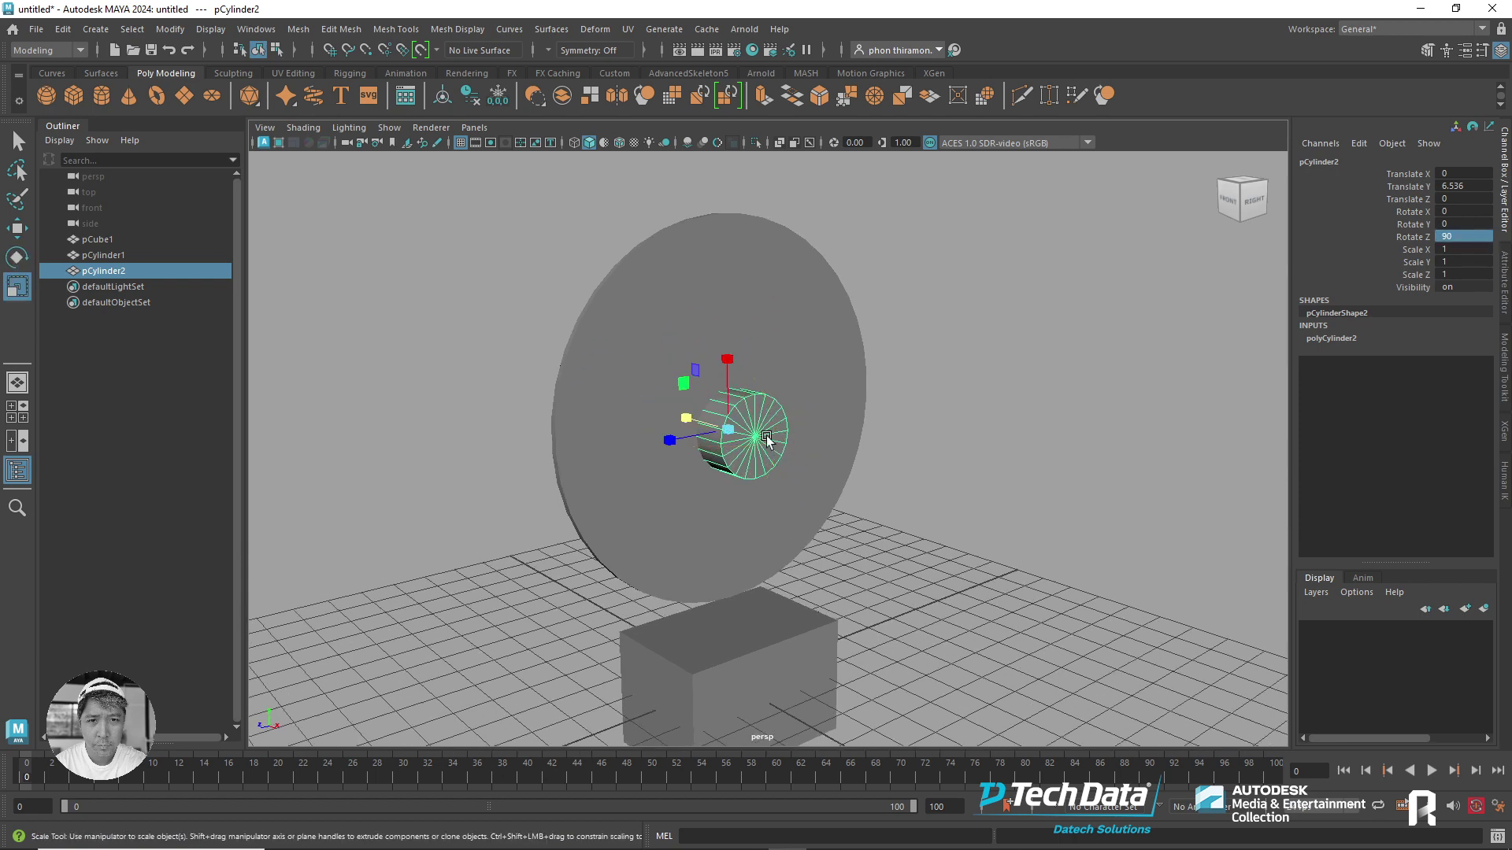
drag(690, 422, 500, 405)
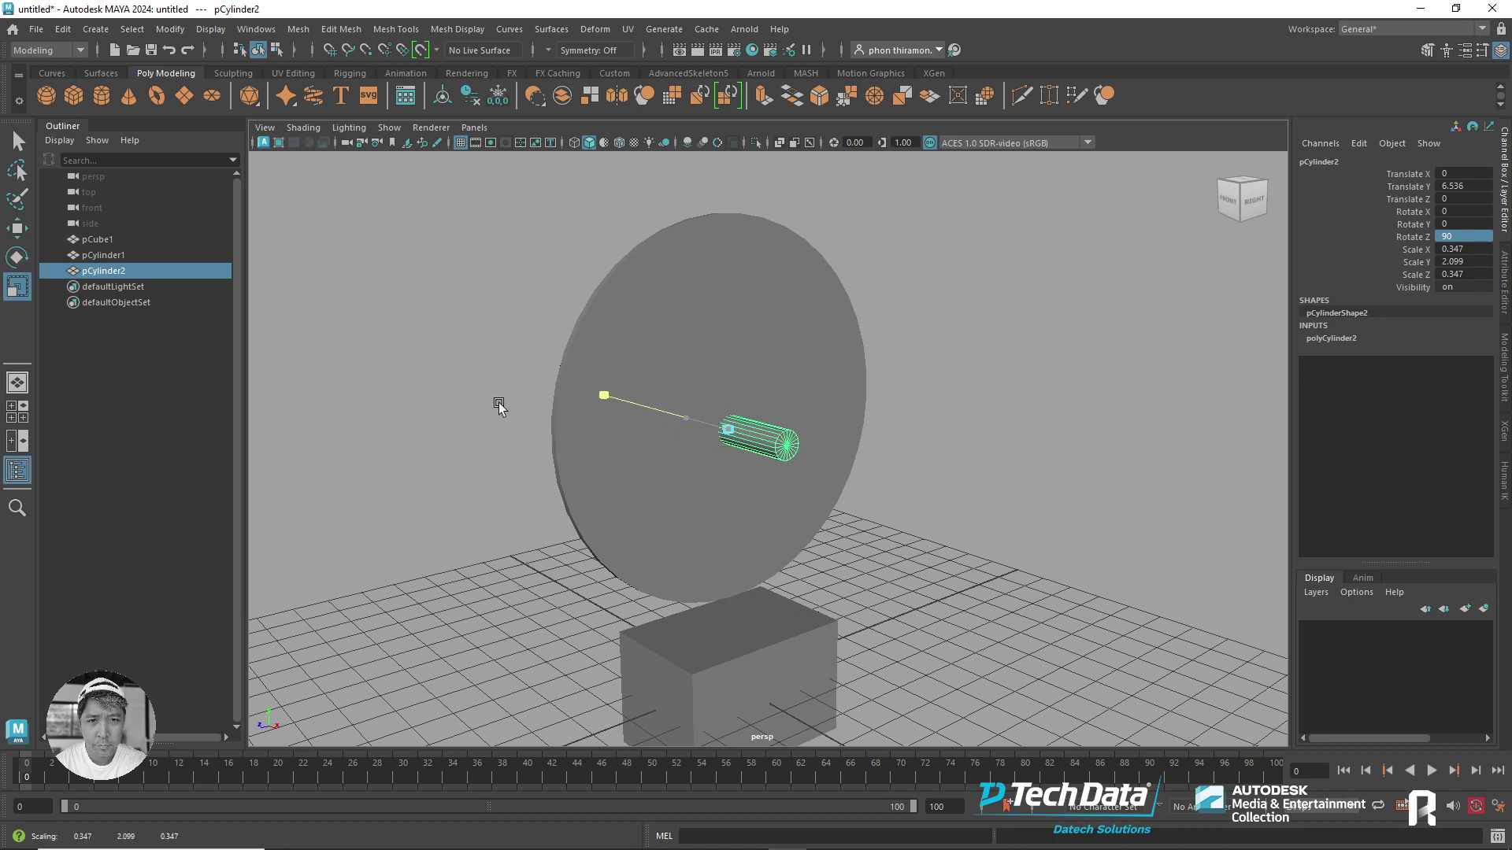
- Position the rod through the disc and duplicate it
key(w)
mouse_move(728, 356)
mouse_down()
mouse_move(728, 461)
mouse_move(734, 260)
mouse_up()
key(ctrl+d)
key(ctrl+d)
key(ctrl+d)
alt+drag(870, 329, 953, 326)
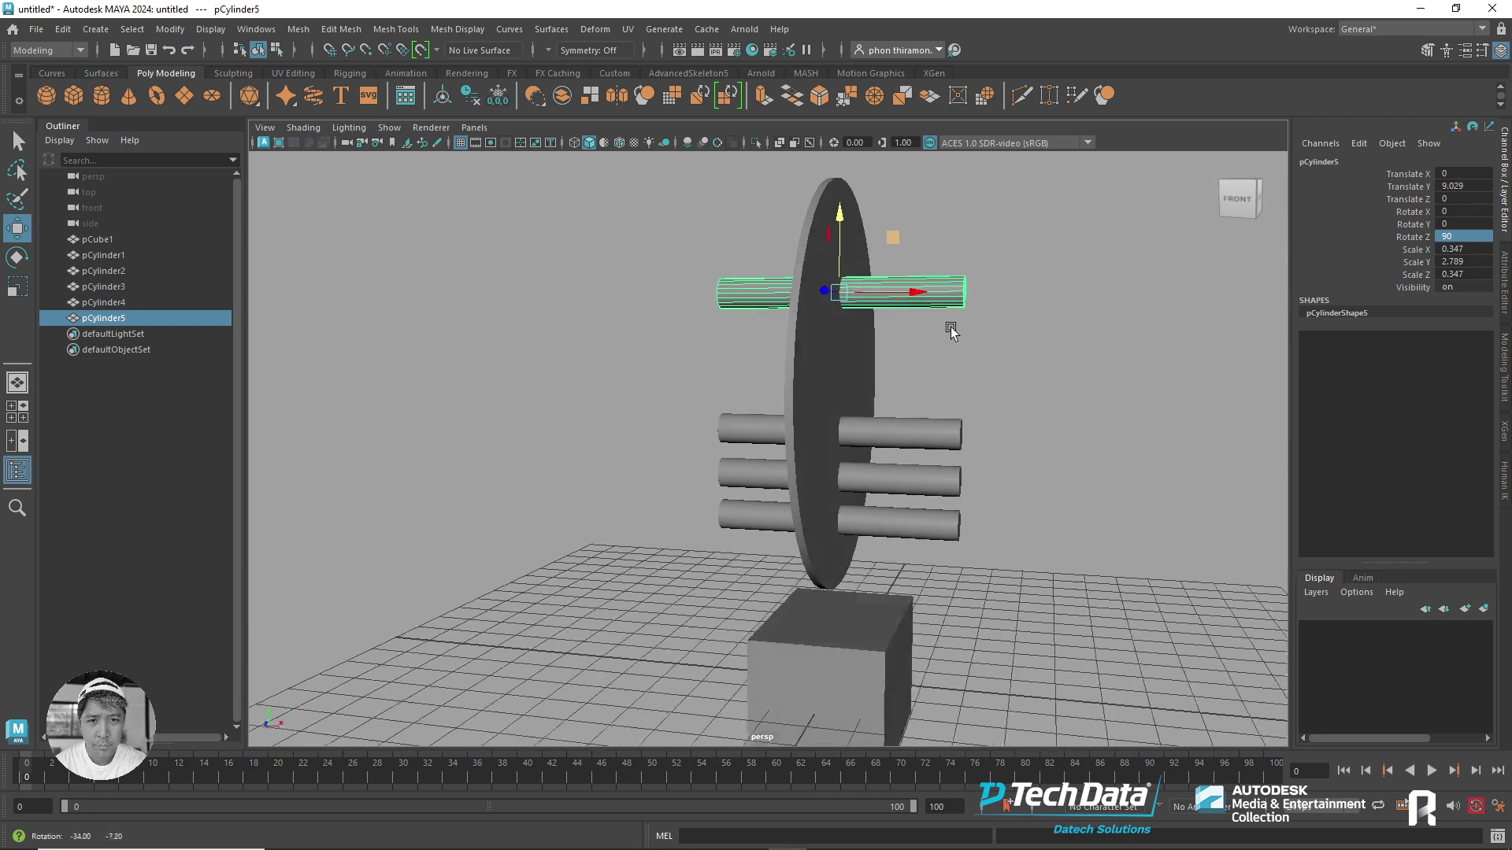
- Duplicate the three-rod column twice into three staggered columns, then select the disc and all rods
click(979, 516)
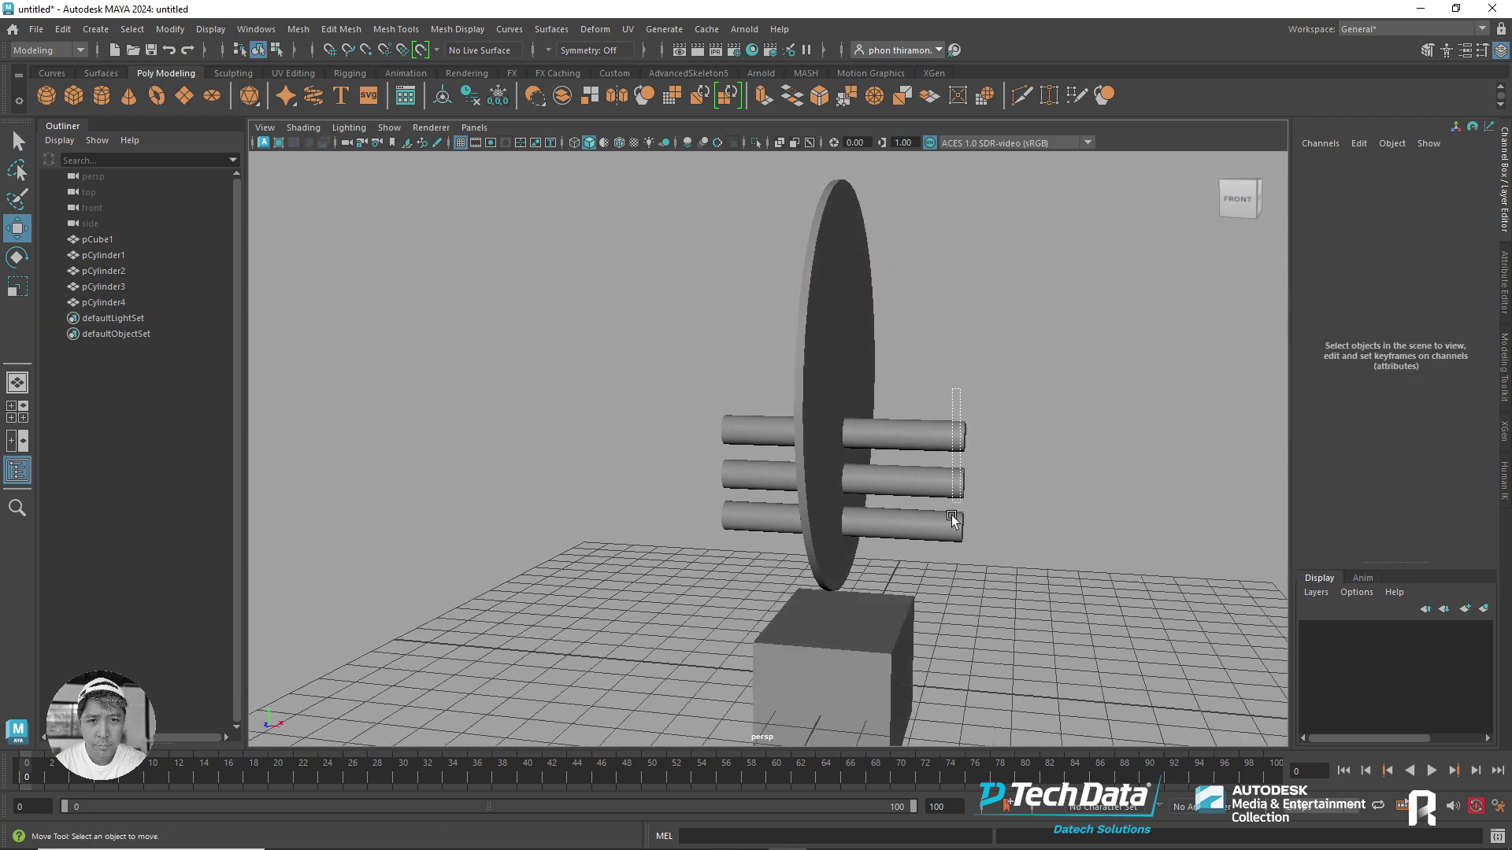
drag(973, 513, 949, 390)
alt+drag(911, 513, 614, 422)
key(ctrl+d)
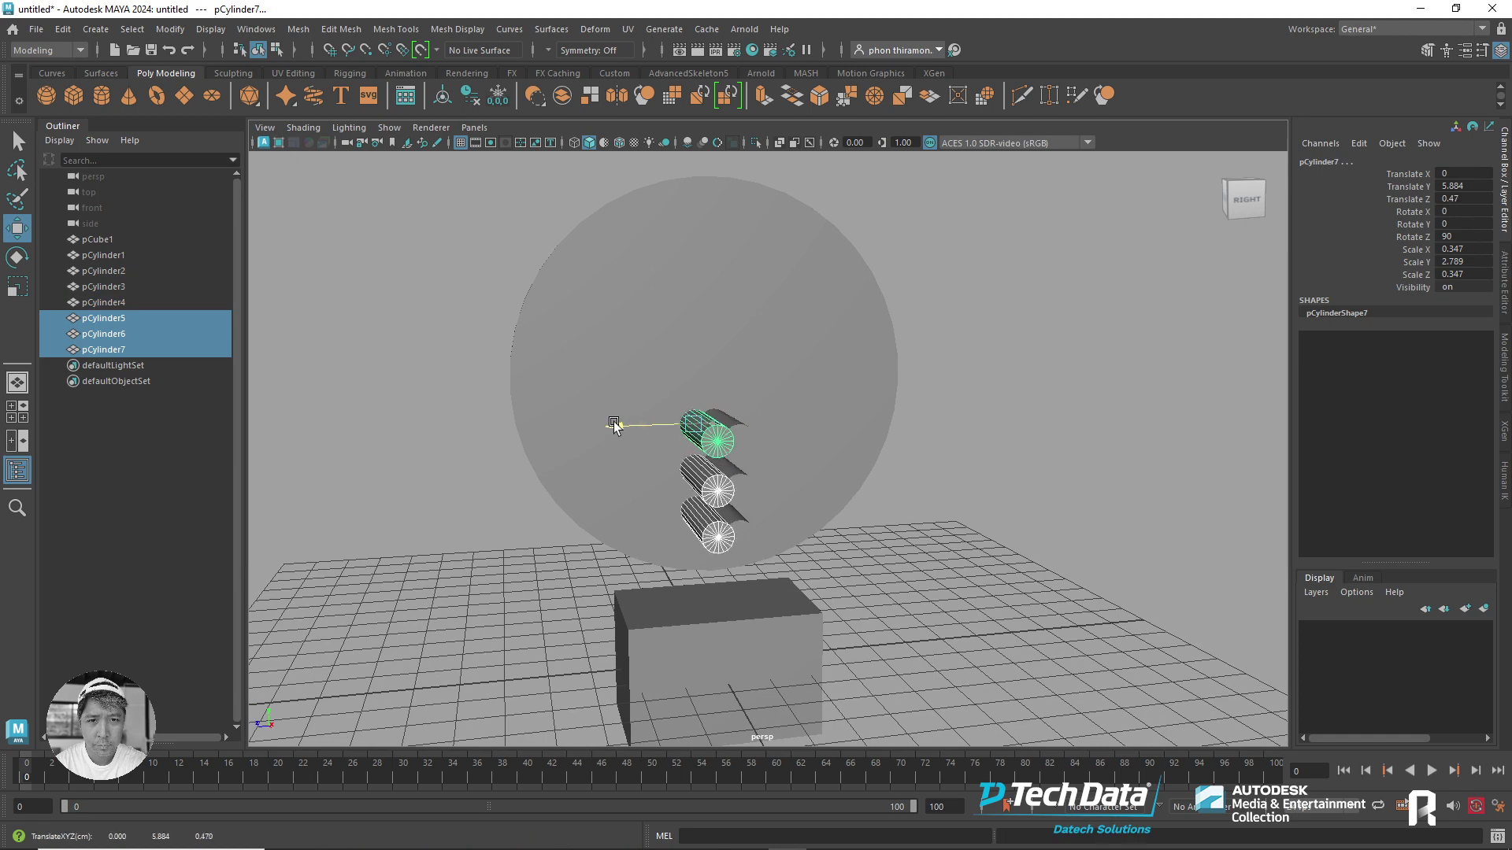
drag(682, 362, 682, 319)
key(ctrl+d)
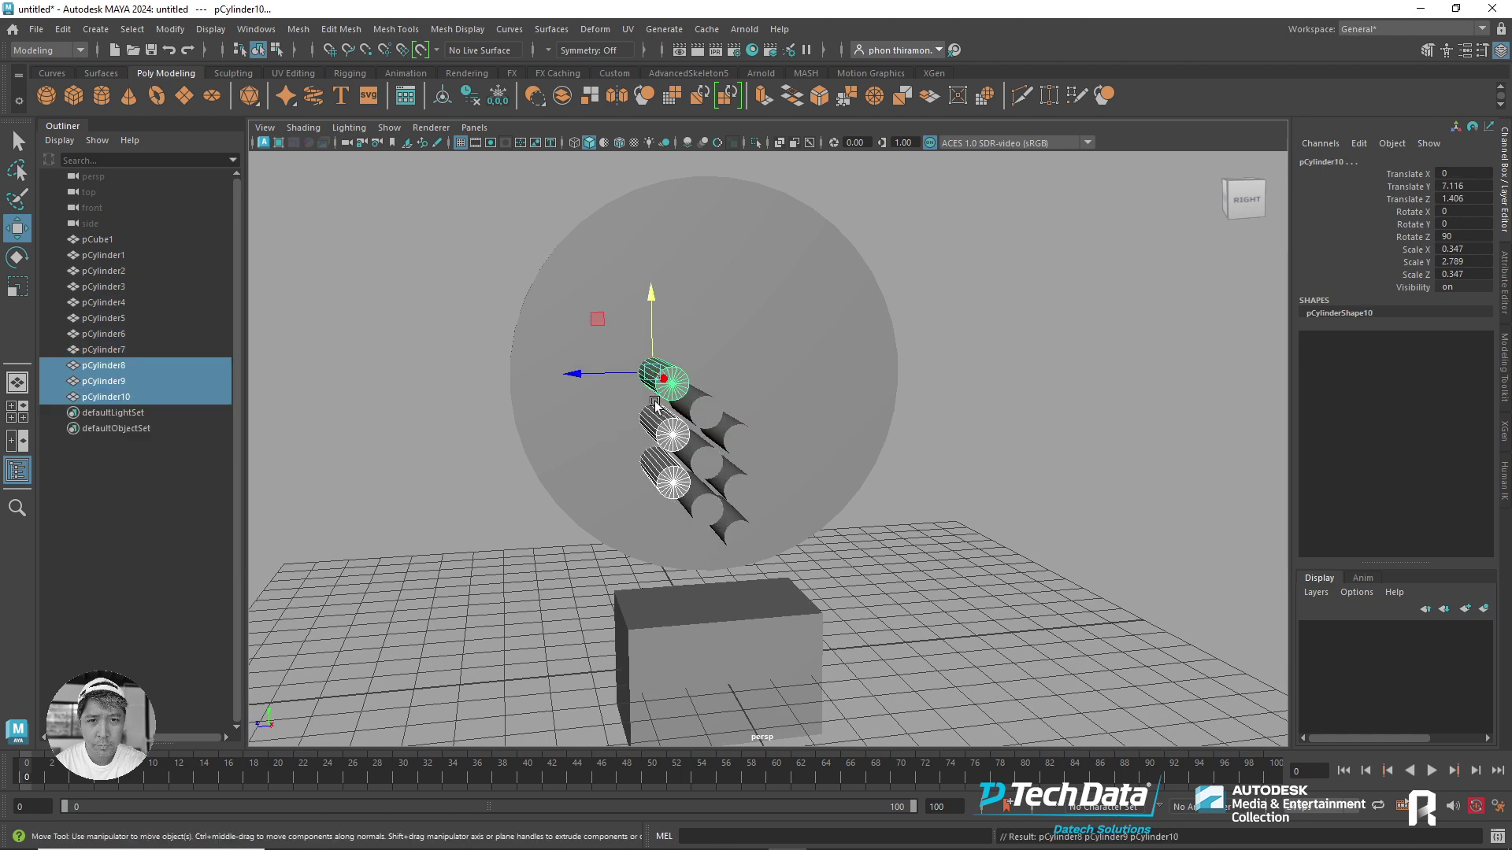
drag(630, 371, 866, 370)
click(1028, 322)
mouse_move(967, 351)
mouse_down()
mouse_move(956, 523)
mouse_move(850, 347)
mouse_move(598, 260)
mouse_up()
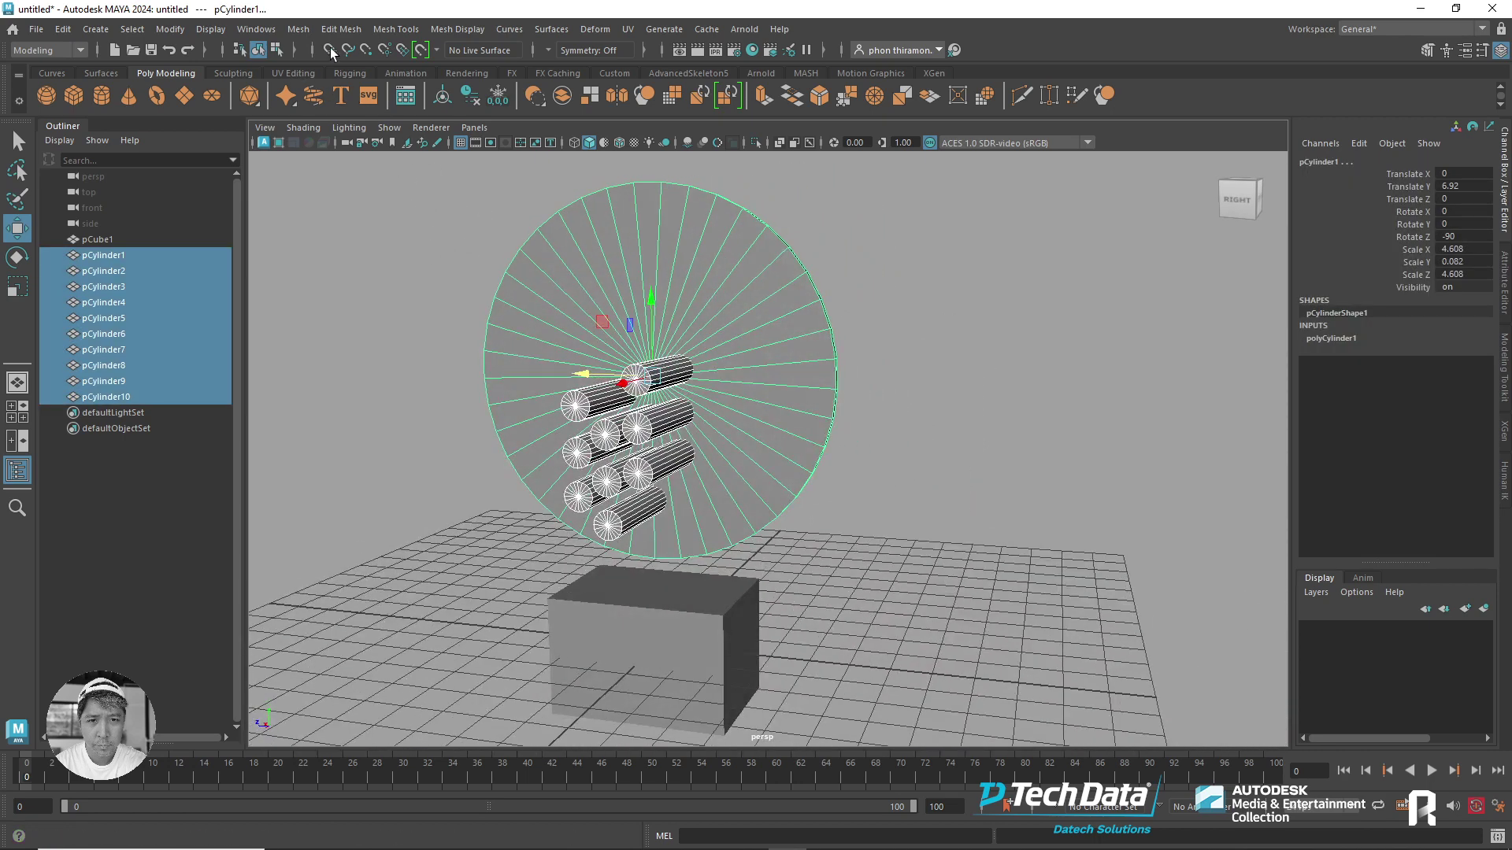
- Apply a Boolean Difference and inspect the disc and rod inputs
click(298, 29)
click(504, 89)
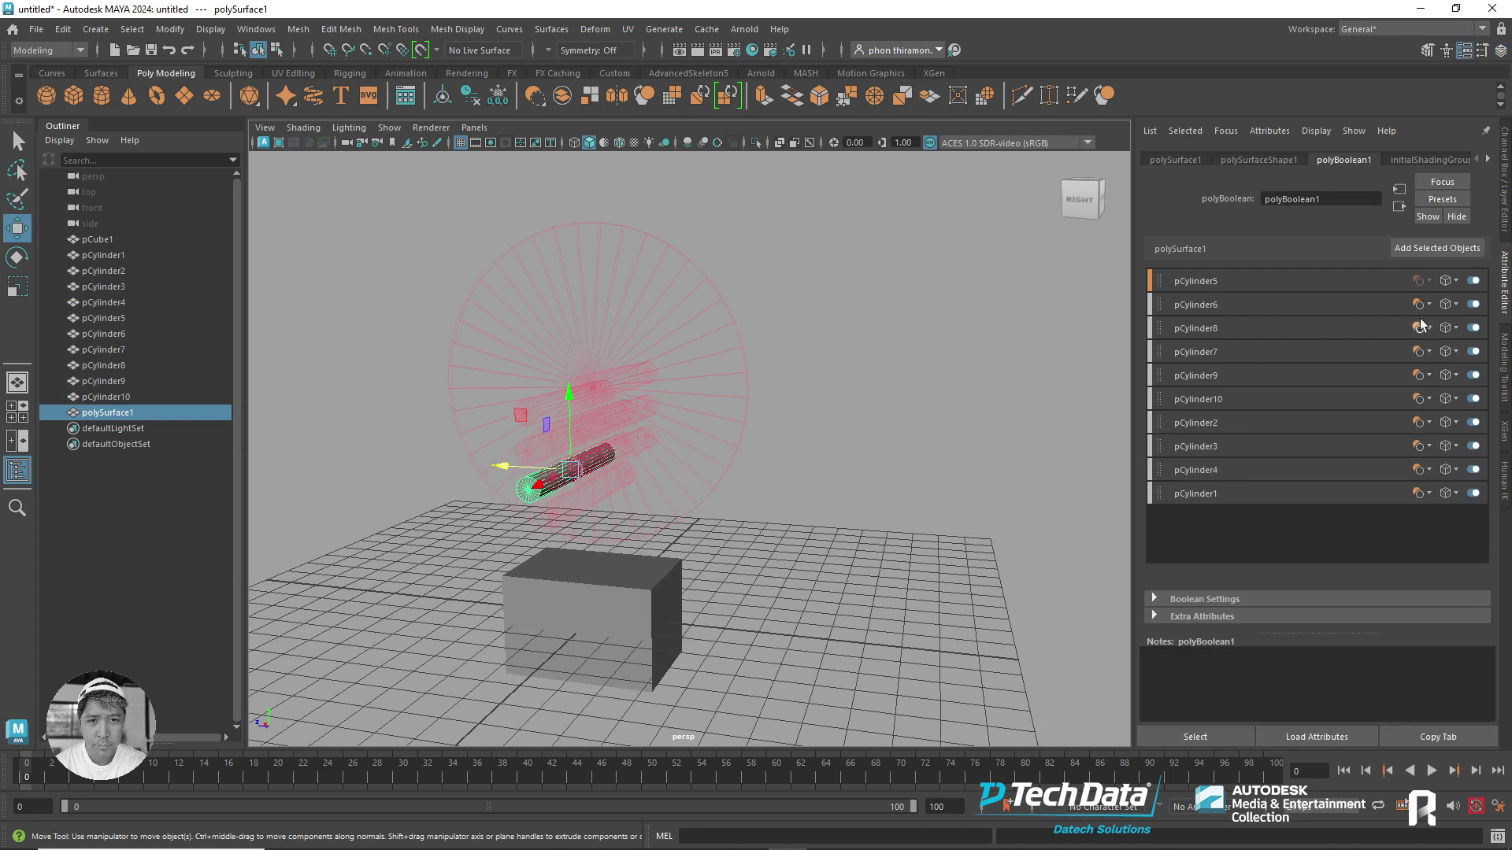
click(1222, 282)
click(1222, 304)
click(1217, 325)
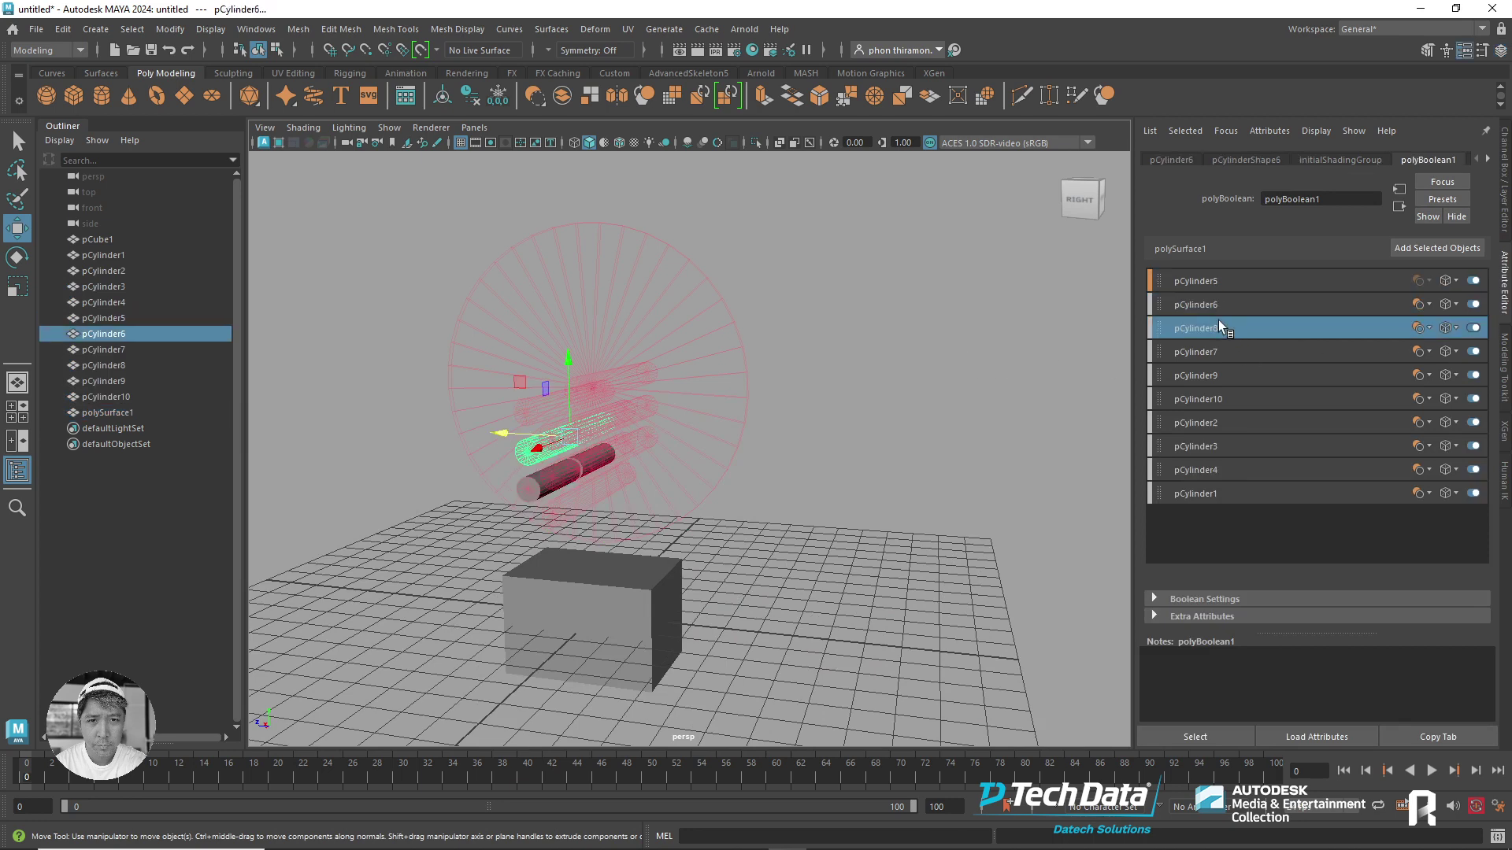
click(1212, 493)
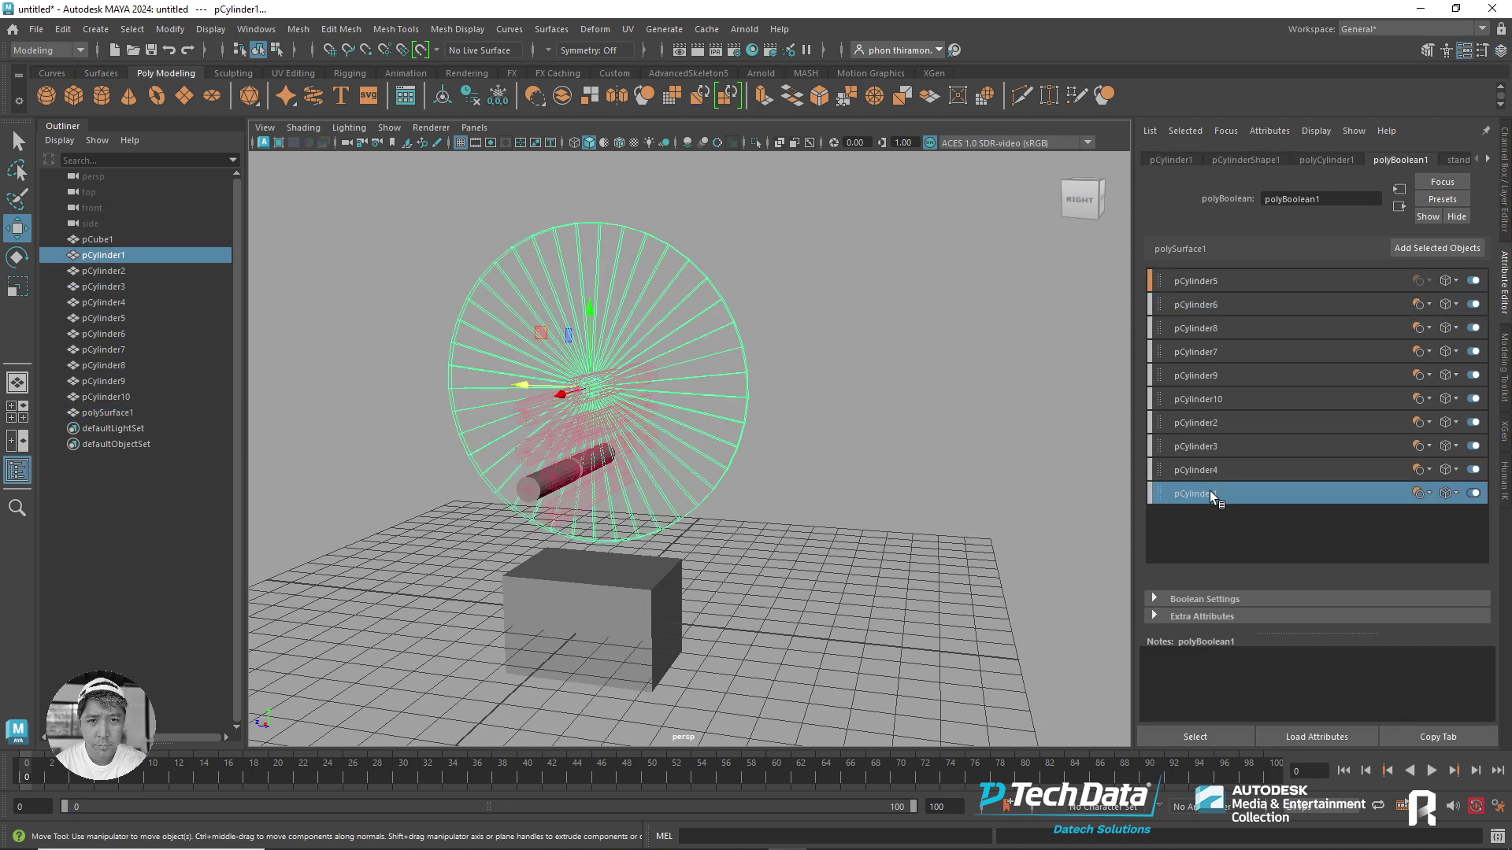
click(1427, 494)
click(1425, 496)
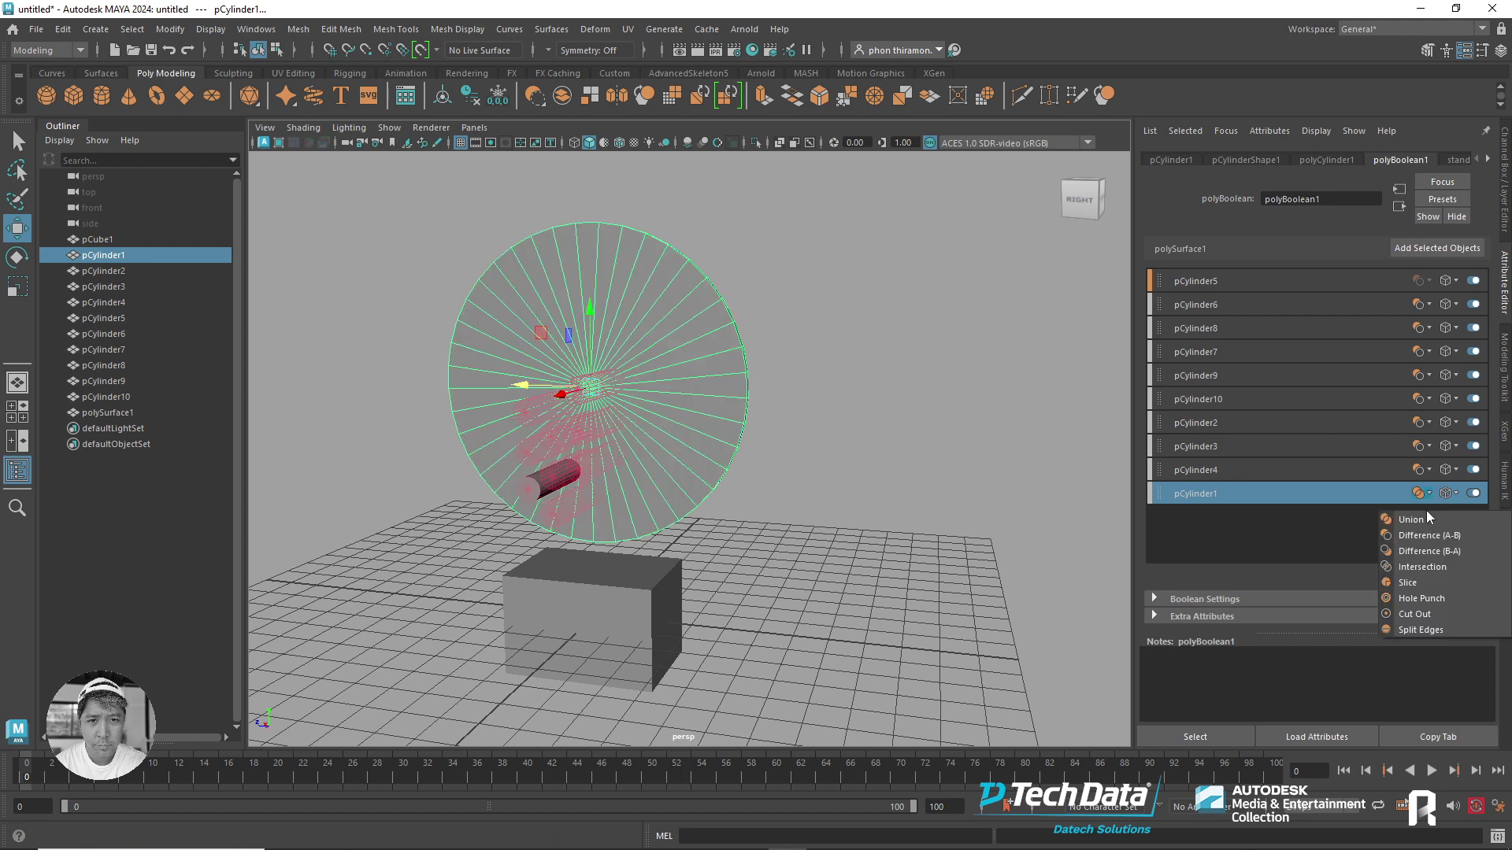
- Undo back to before the boolean cut and clear the selection
click(791, 427)
key(ctrl+z)
key(ctrl+z)
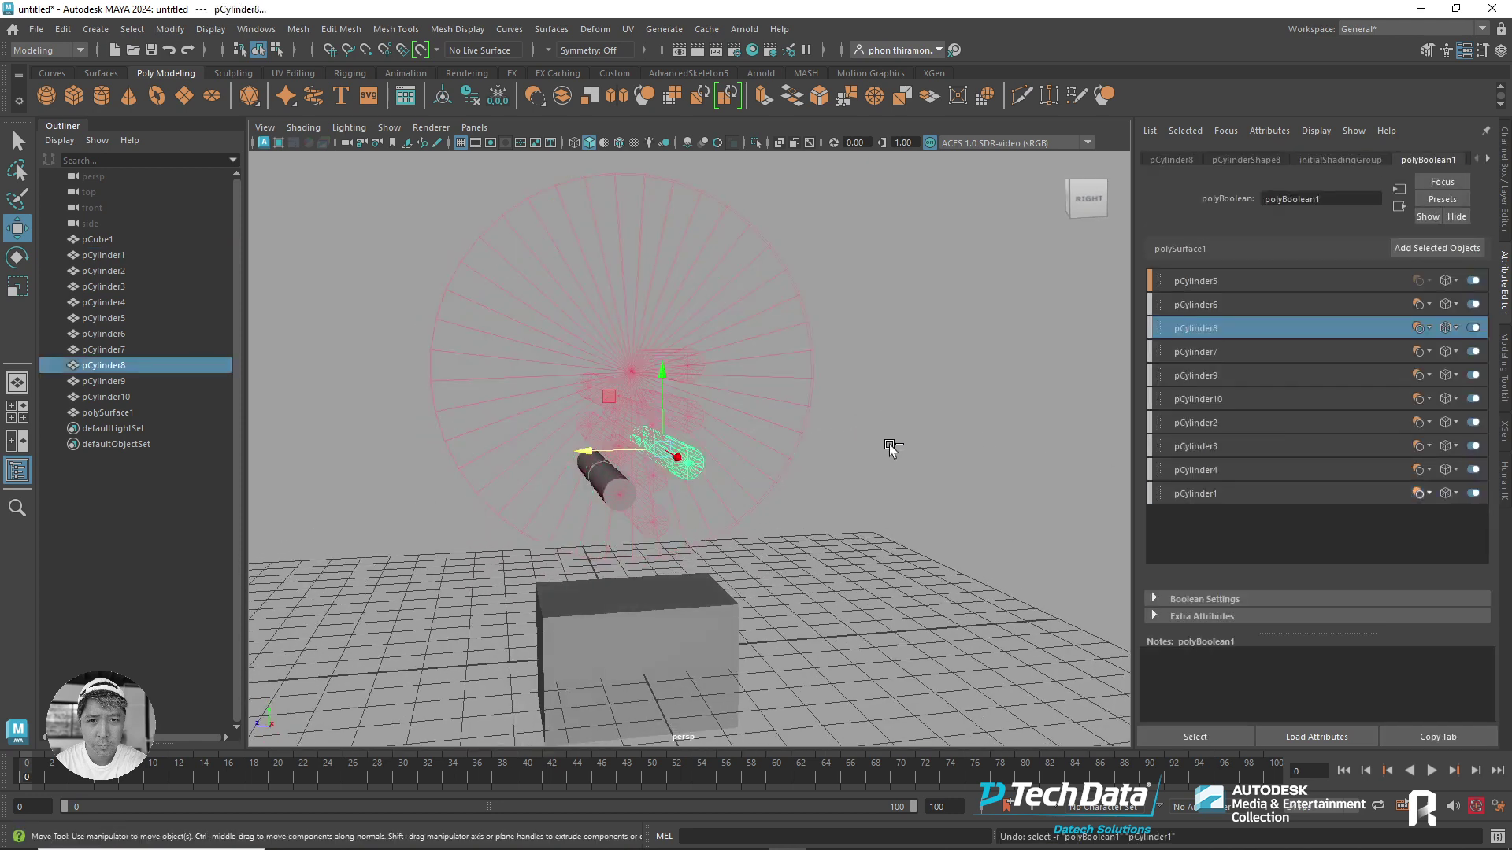
key(ctrl+z)
key(ctrl+z)
key(ctrl+z)
mouse_move(883, 442)
alt+mouse_down()
mouse_move(781, 428)
mouse_move(923, 391)
mouse_move(871, 388)
alt+mouse_up()
click(923, 391)
key(ctrl+z)
- Combine pCylinder2–10 into one mesh, pCylinder11, then select it with the disc
mouse_move(843, 496)
alt+mouse_down()
mouse_move(853, 398)
mouse_move(788, 378)
alt+mouse_up()
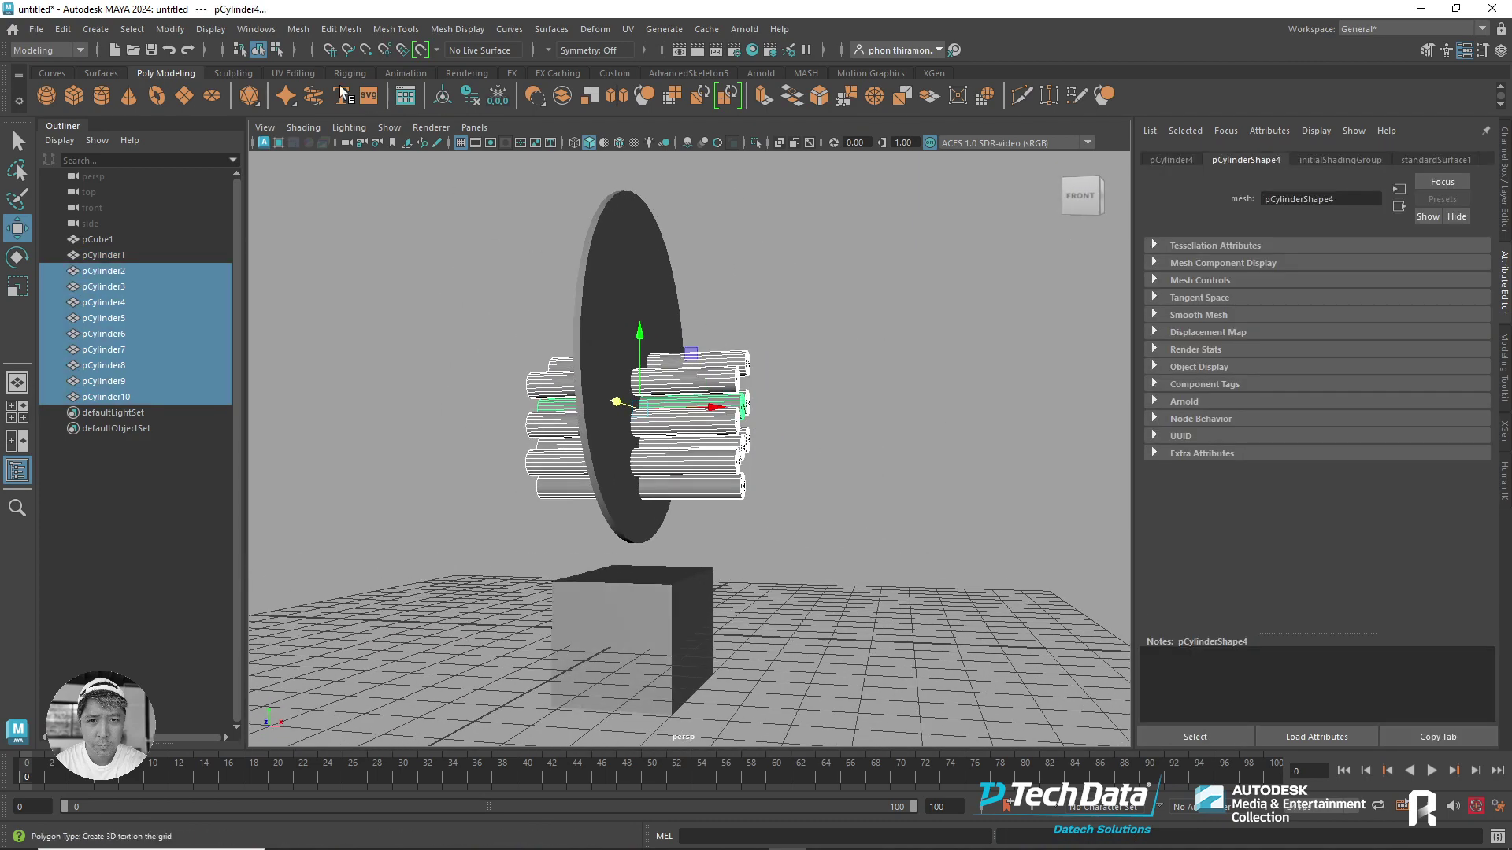
click(299, 30)
click(324, 91)
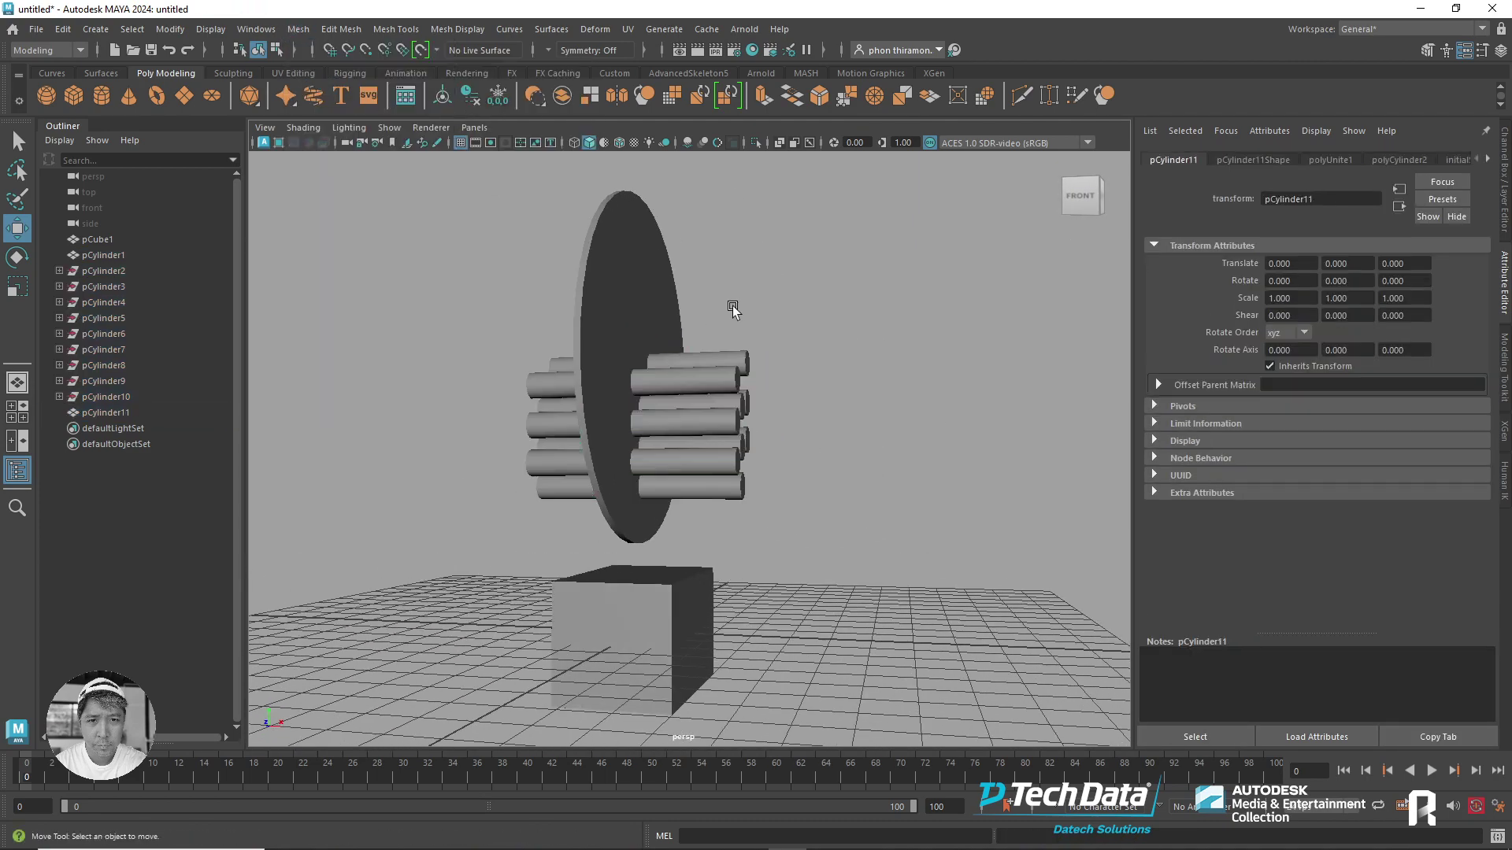
click(669, 315)
shift+click(551, 385)
- Cut the combined rods out of the disc with Booleans > Difference, making polySurface1
click(299, 29)
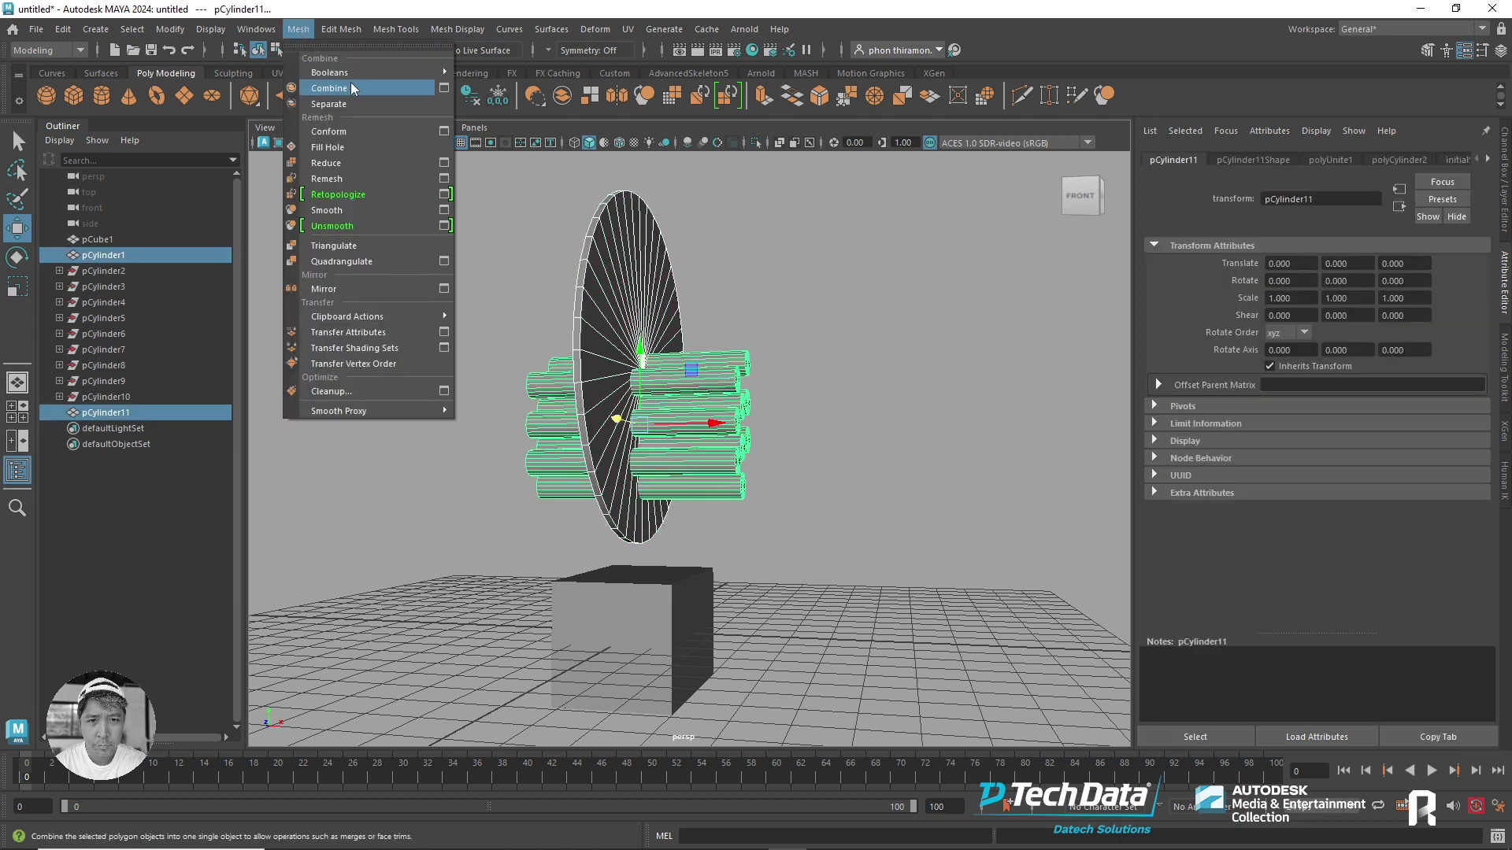
mouse_move(330, 72)
click(504, 88)
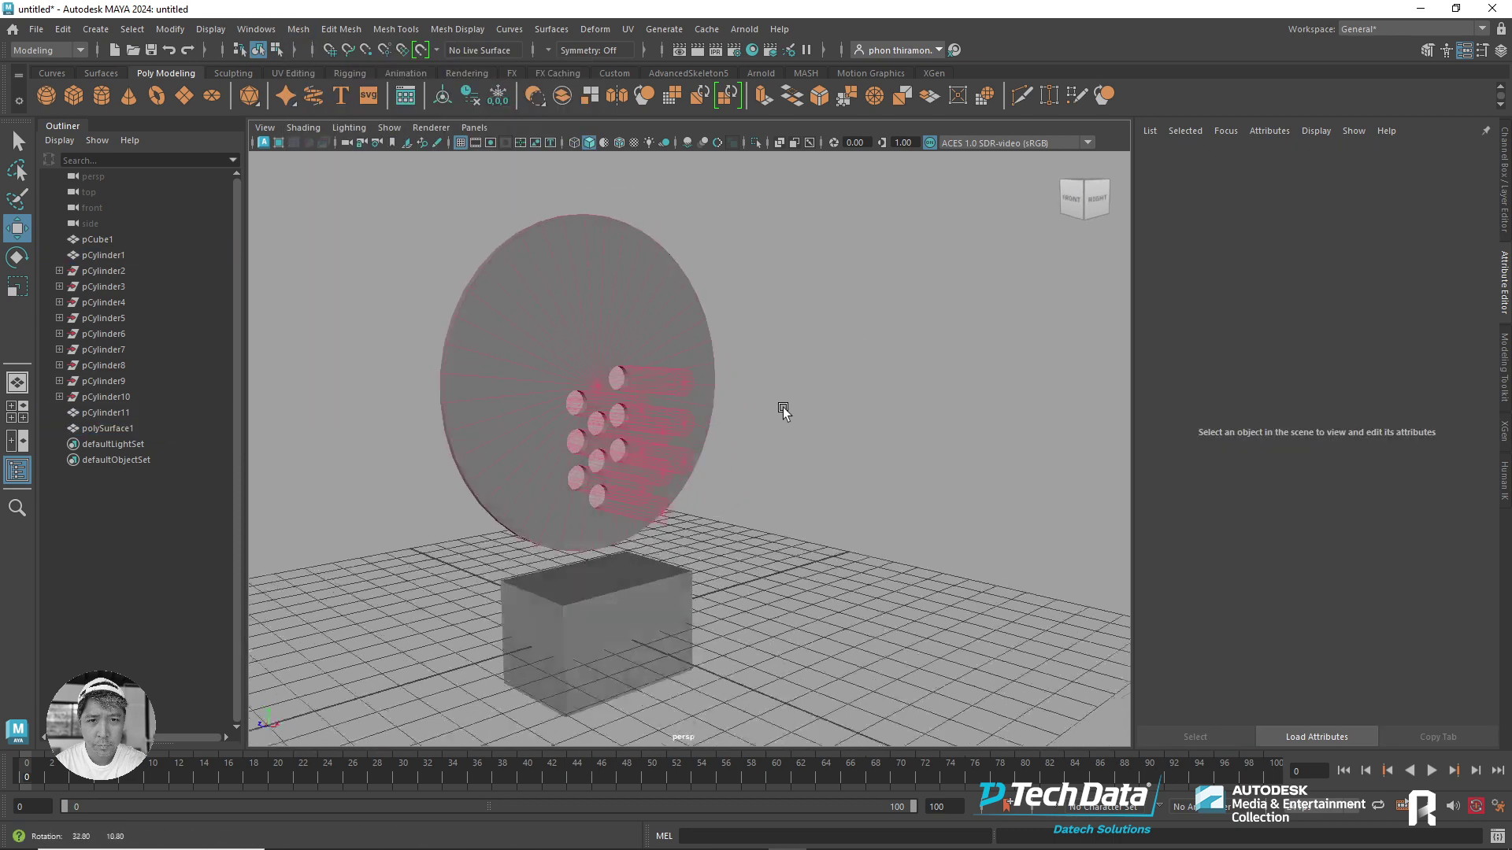
mouse_move(784, 411)
alt+mouse_down()
mouse_move(796, 395)
mouse_move(911, 385)
alt+mouse_up()
alt+drag(776, 399, 820, 341)
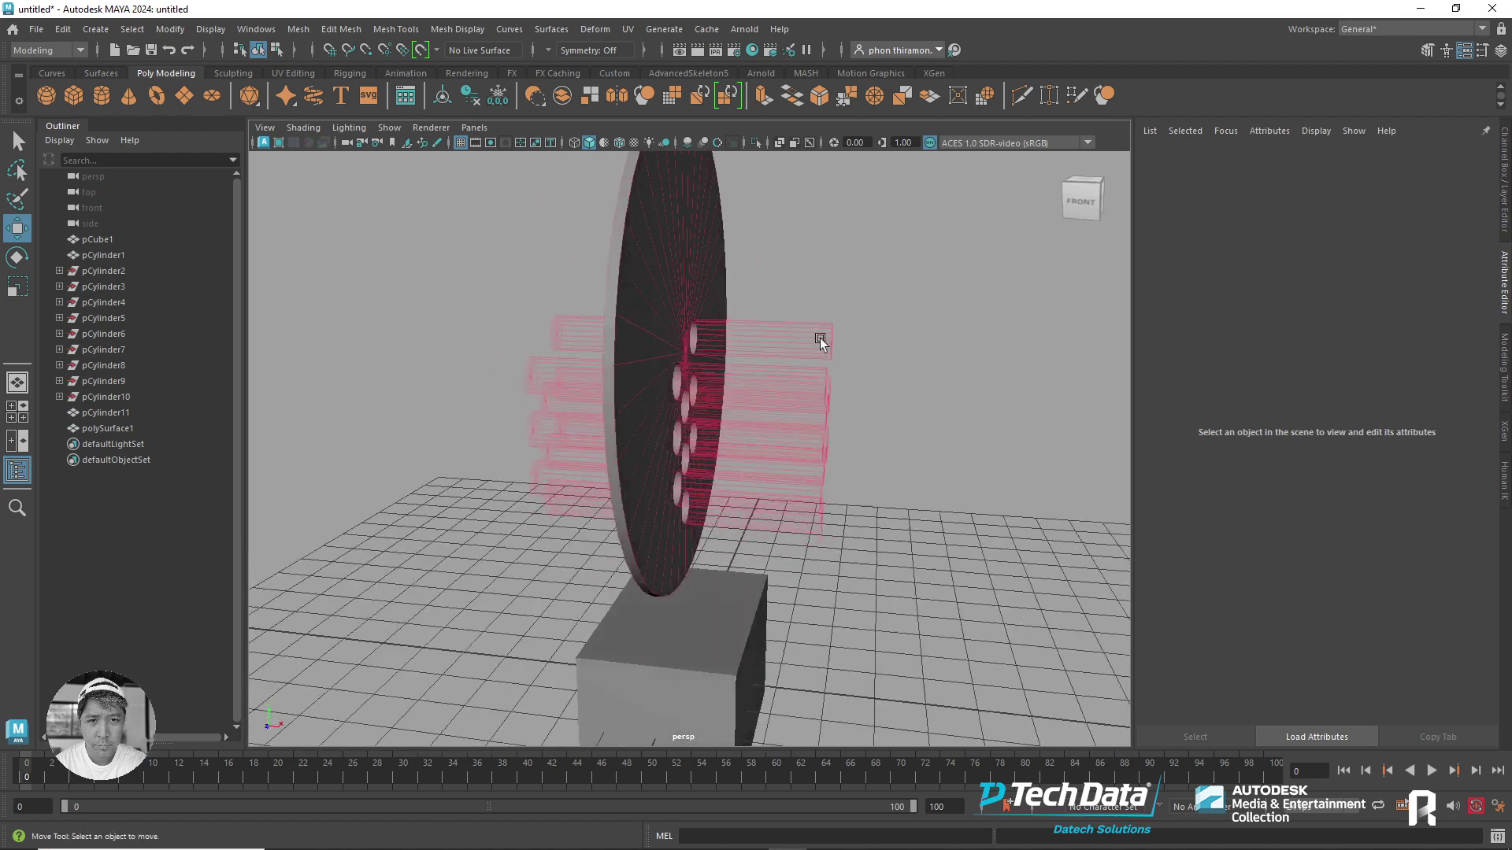
click(820, 341)
alt+drag(662, 438, 563, 439)
mouse_move(665, 432)
alt+mouse_down()
mouse_move(621, 414)
mouse_move(742, 369)
mouse_move(834, 425)
mouse_move(866, 404)
alt+mouse_up()
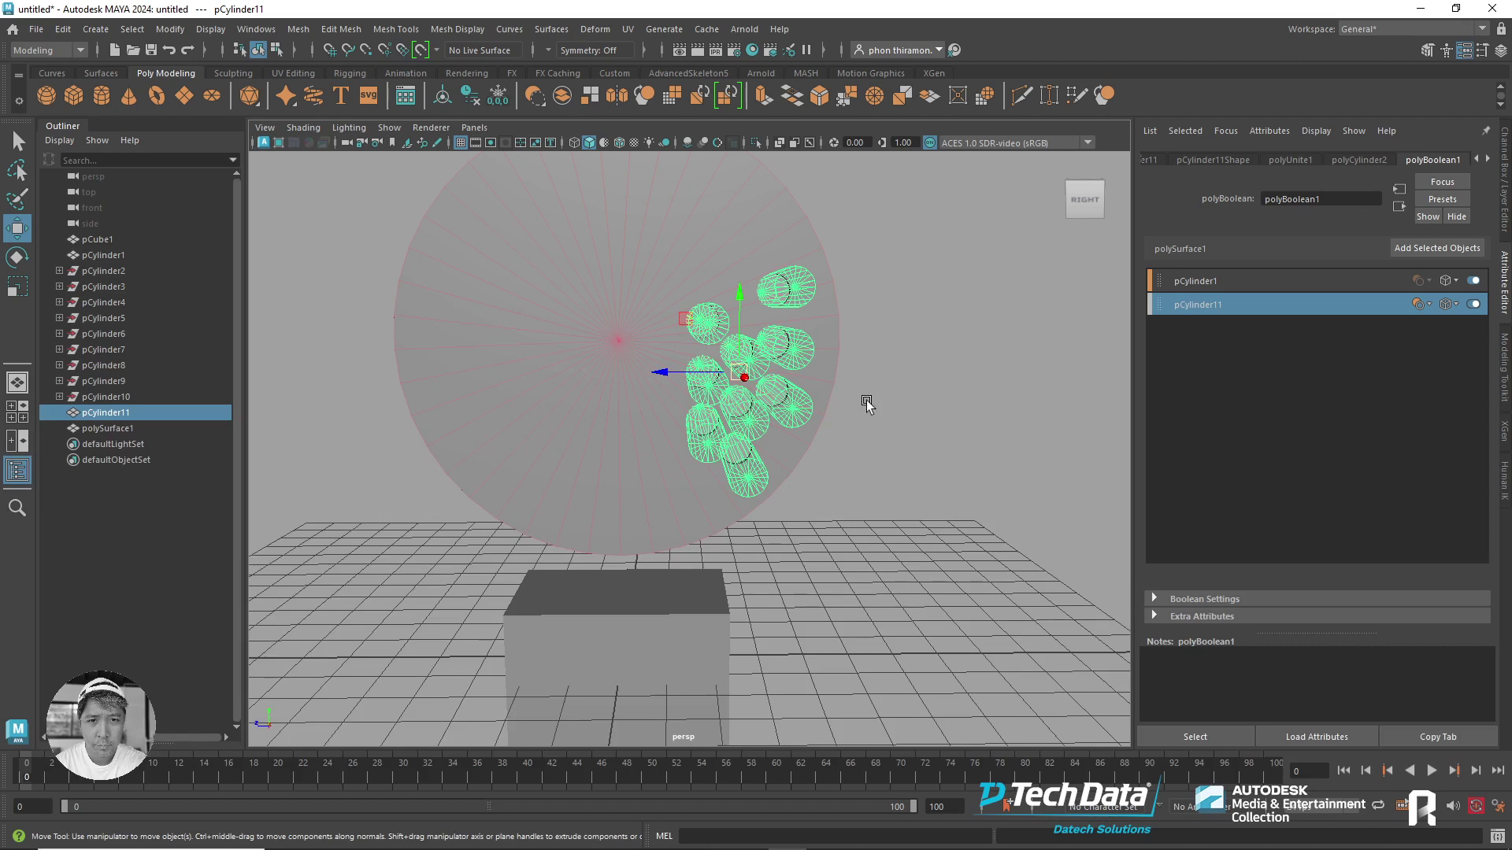
- Delete polySurface1's construction history from the Custom shelf
click(868, 398)
click(607, 247)
click(609, 76)
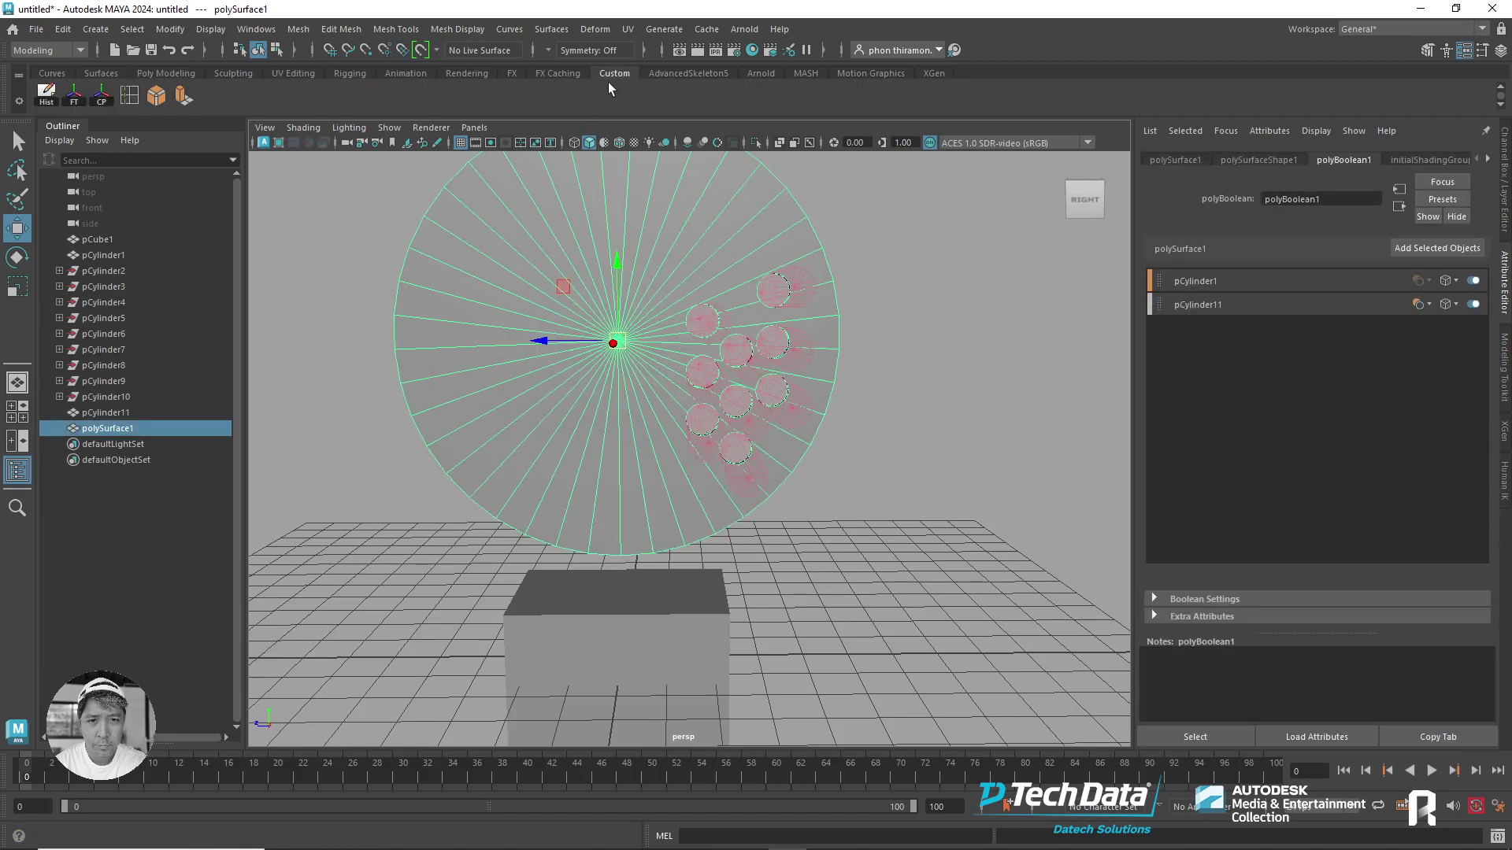
click(45, 96)
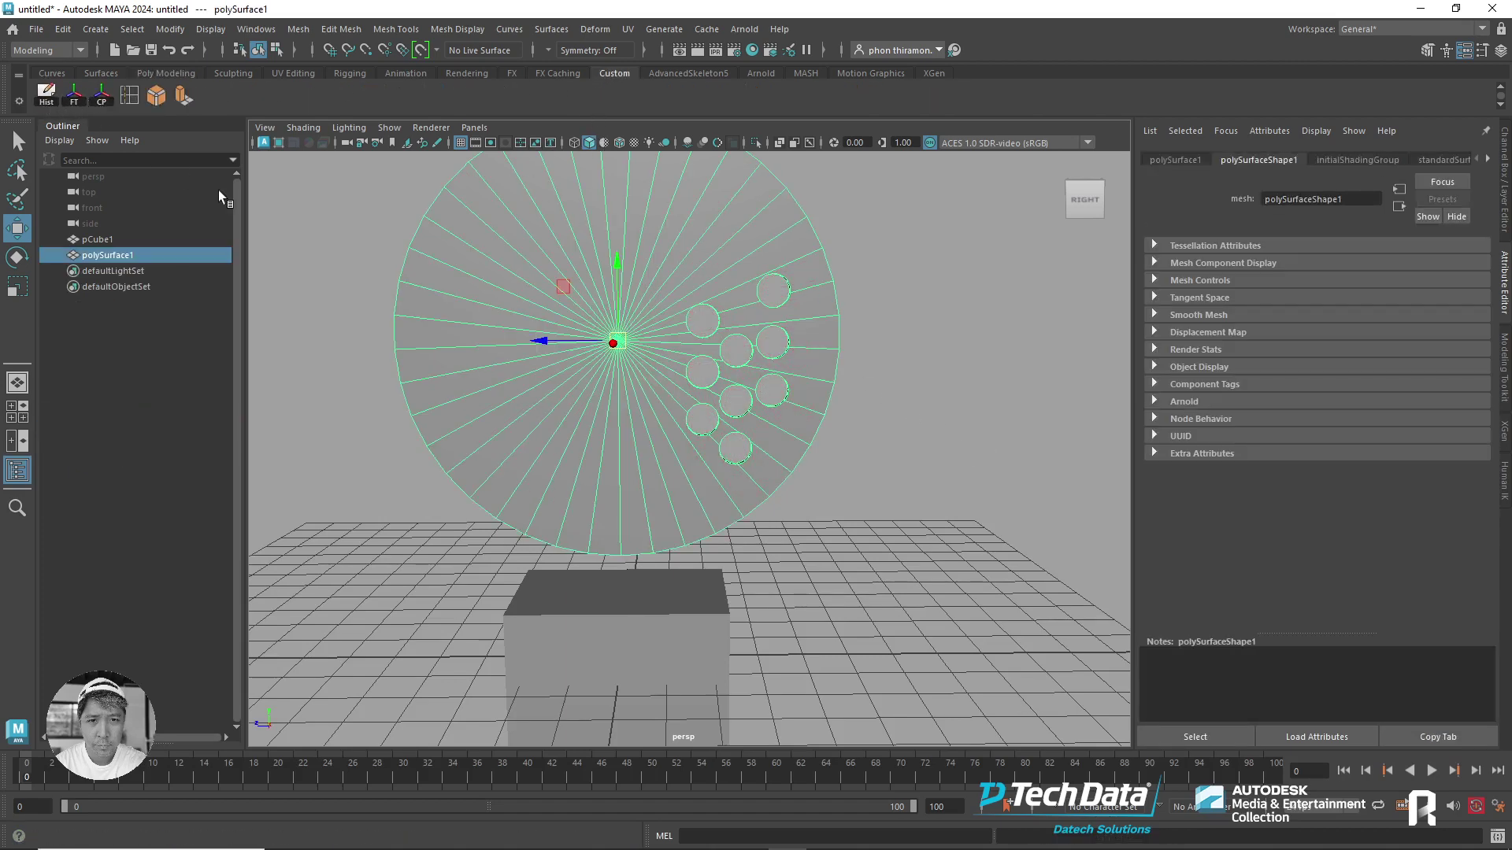
click(331, 228)
scroll(616, 369, down, 3)
mouse_move(616, 368)
alt+mouse_down()
mouse_move(688, 389)
mouse_move(700, 471)
mouse_move(630, 520)
alt+mouse_up()
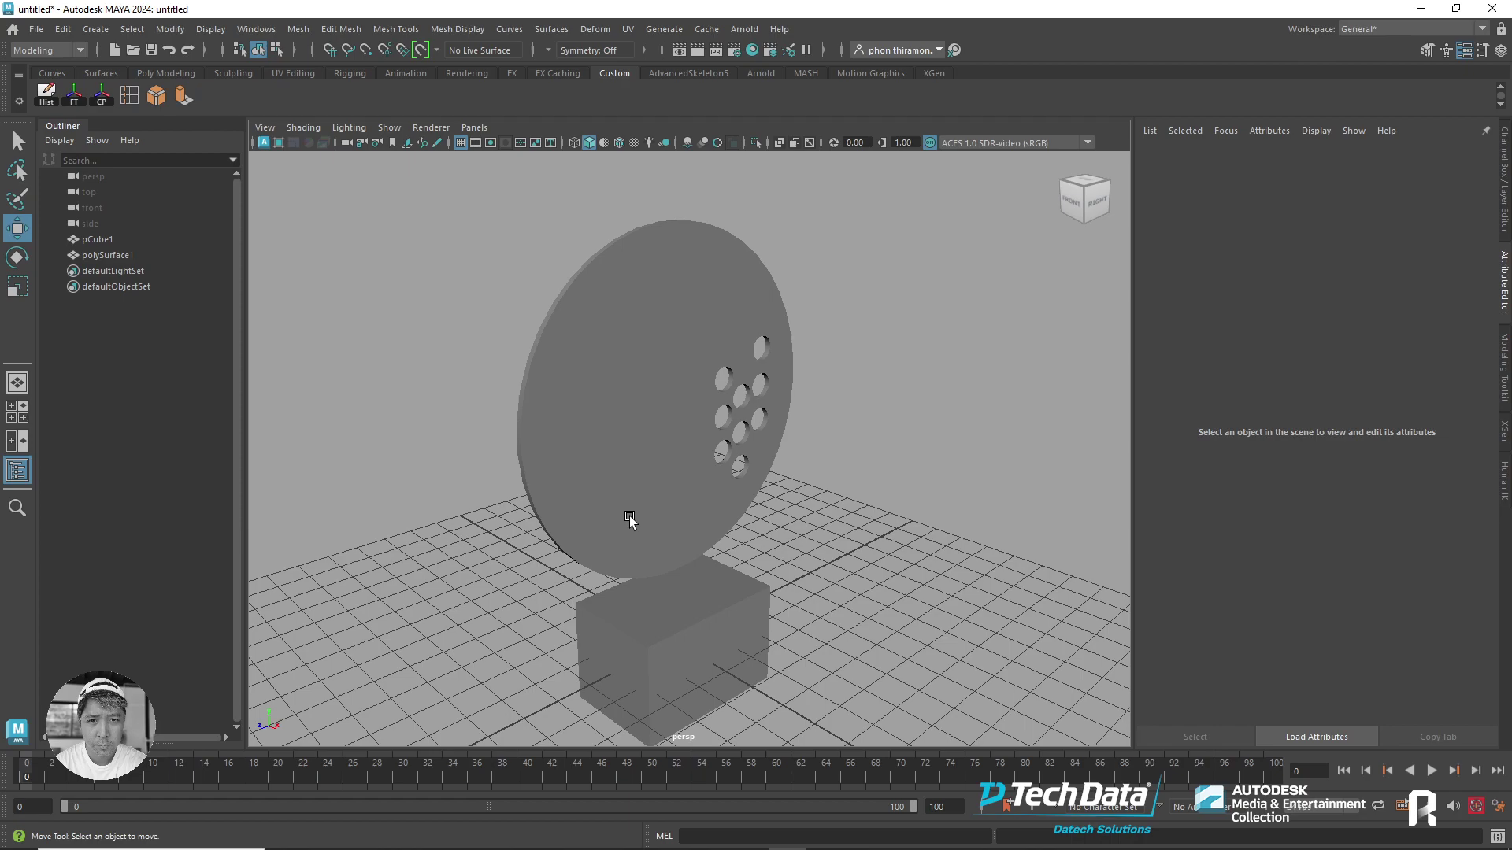
- Zoom in on polySurface1 and inspect a long strip face between holes in Face mode
click(716, 309)
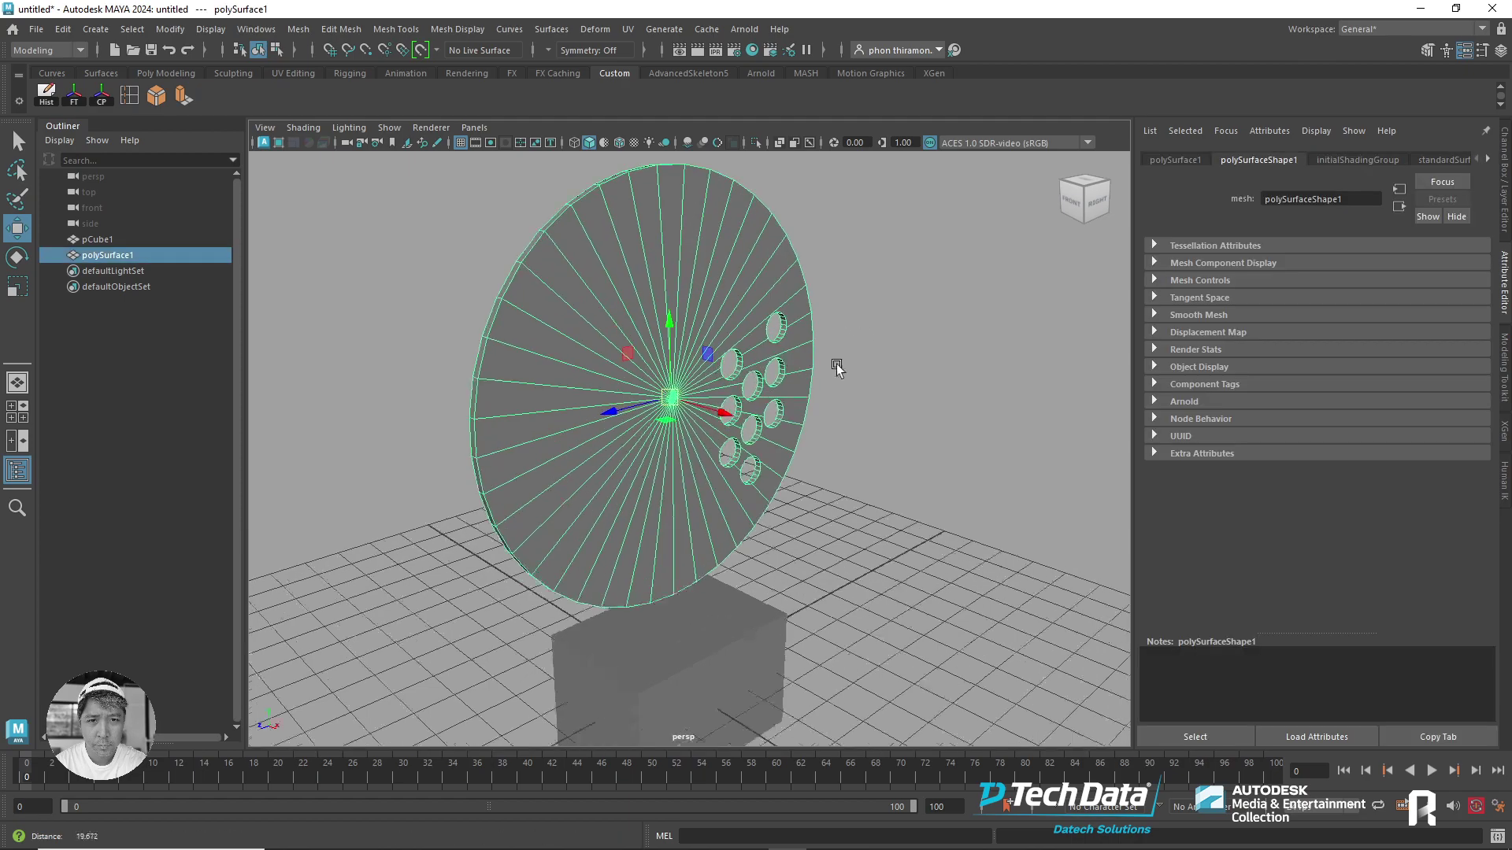
mouse_move(836, 364)
alt+mouse_down()
mouse_move(643, 403)
mouse_move(796, 411)
alt+mouse_up()
scroll(837, 366, up, 3)
scroll(758, 416, up, 2)
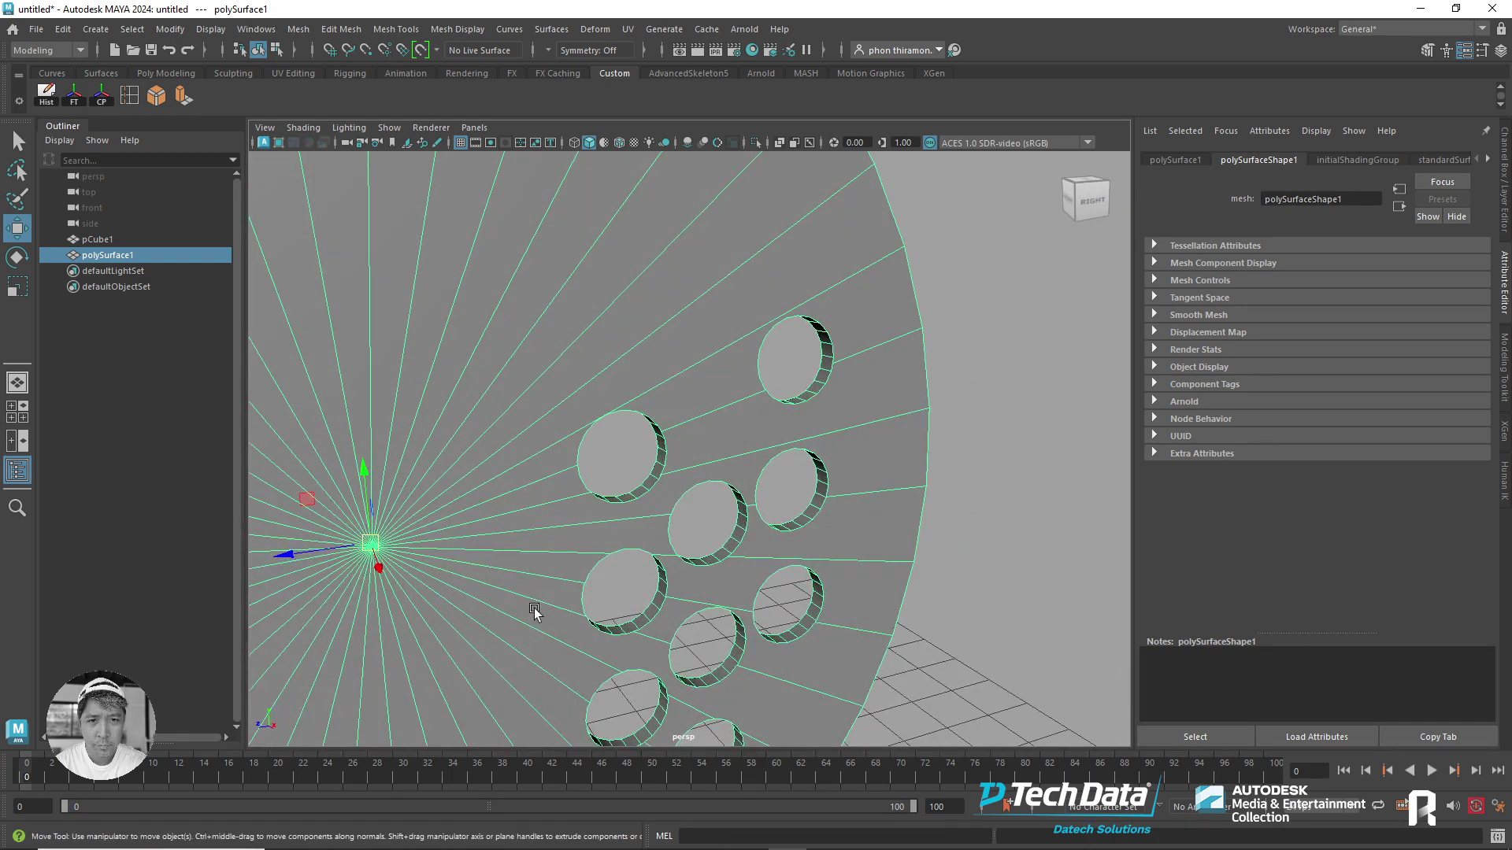
scroll(858, 418, up, 3)
scroll(866, 394, up, 1)
right_click(871, 376)
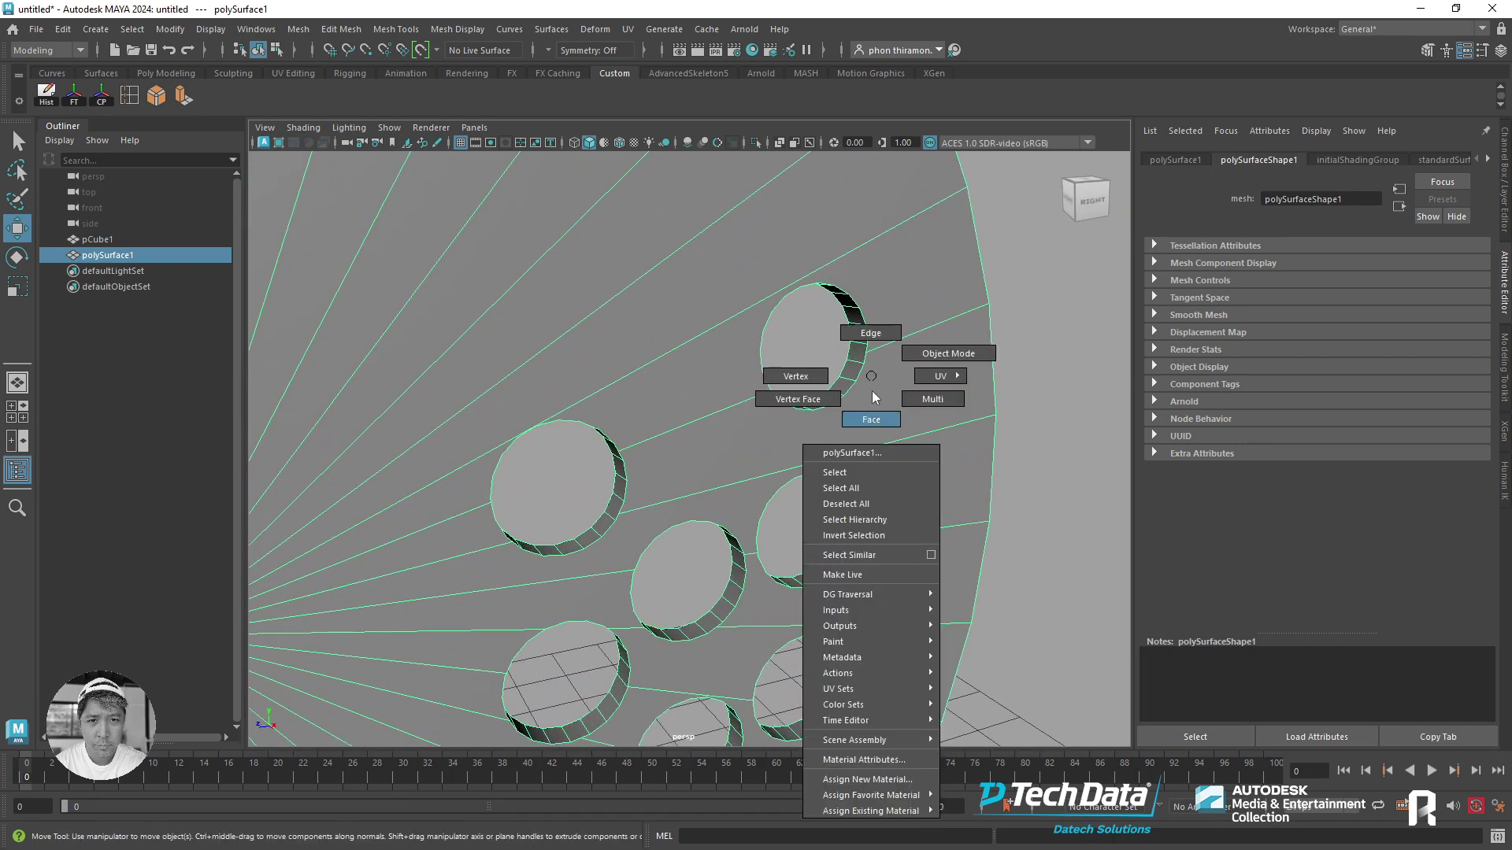
click(869, 418)
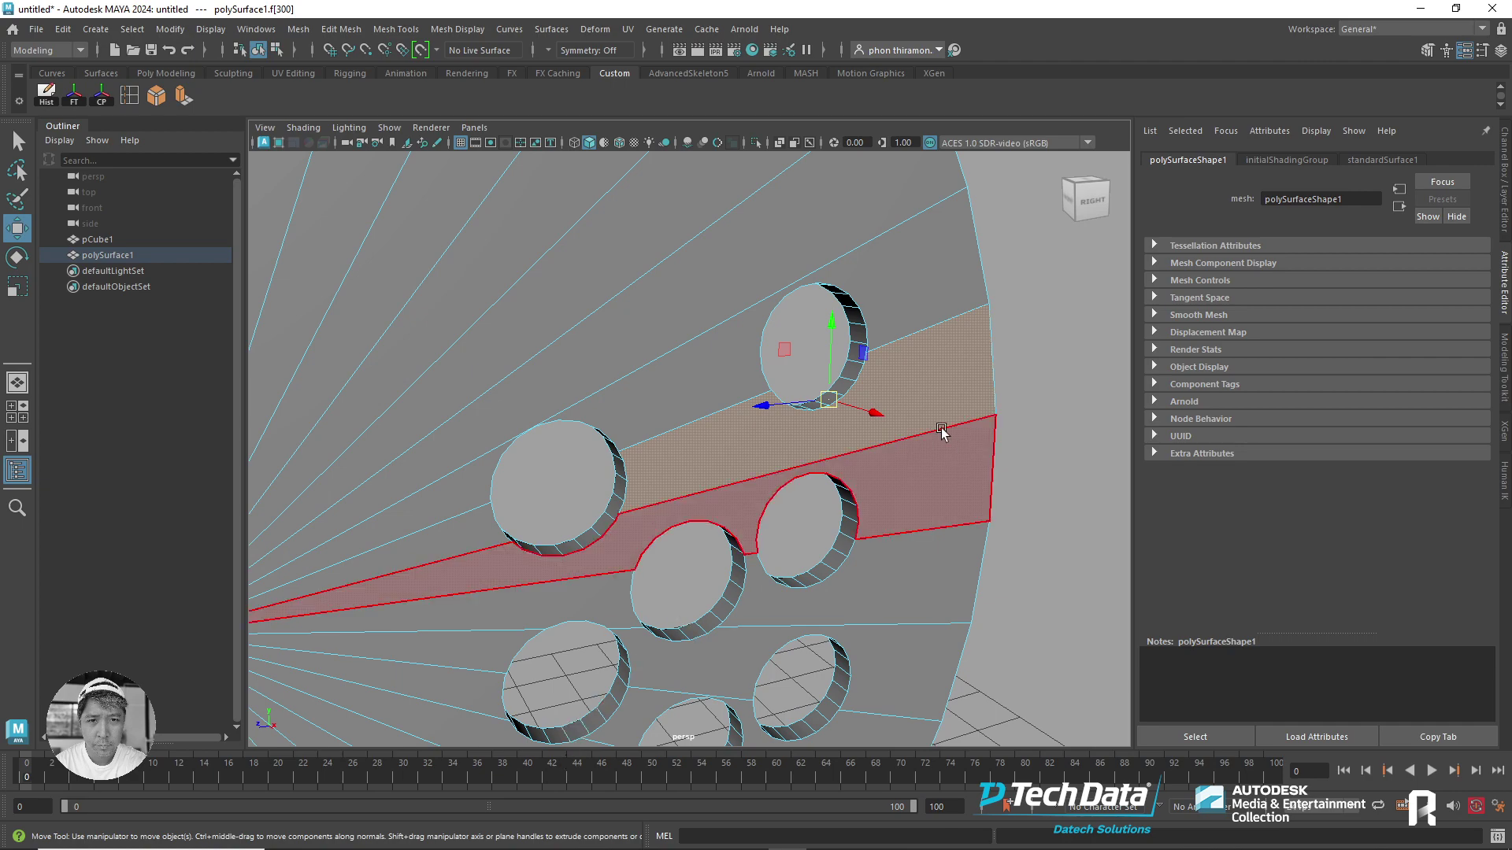
mouse_move(944, 381)
alt+mouse_down()
mouse_move(813, 349)
mouse_move(888, 401)
alt+mouse_up()
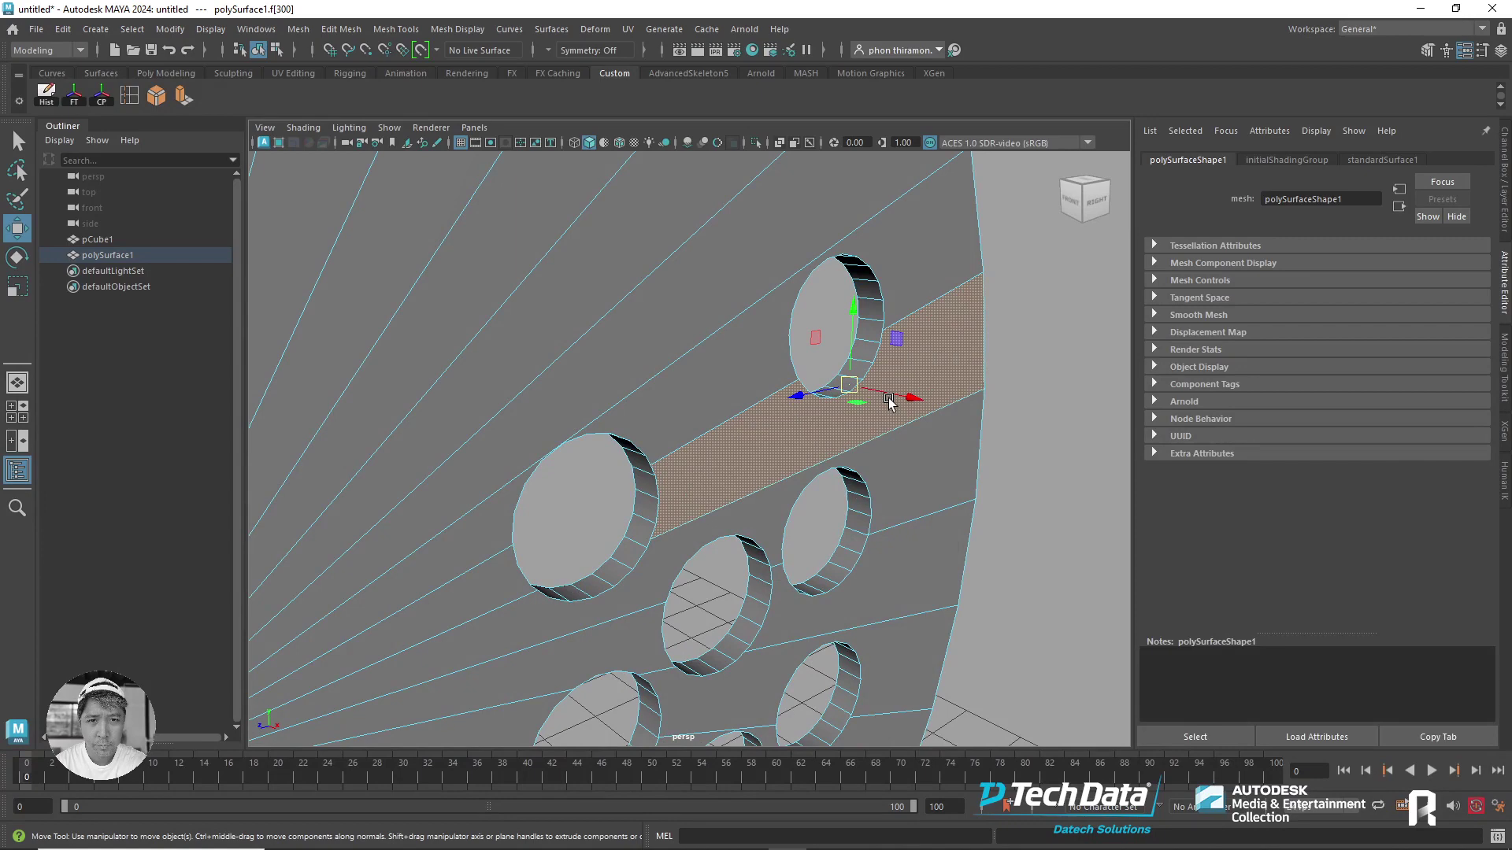
scroll(929, 284, up, 3)
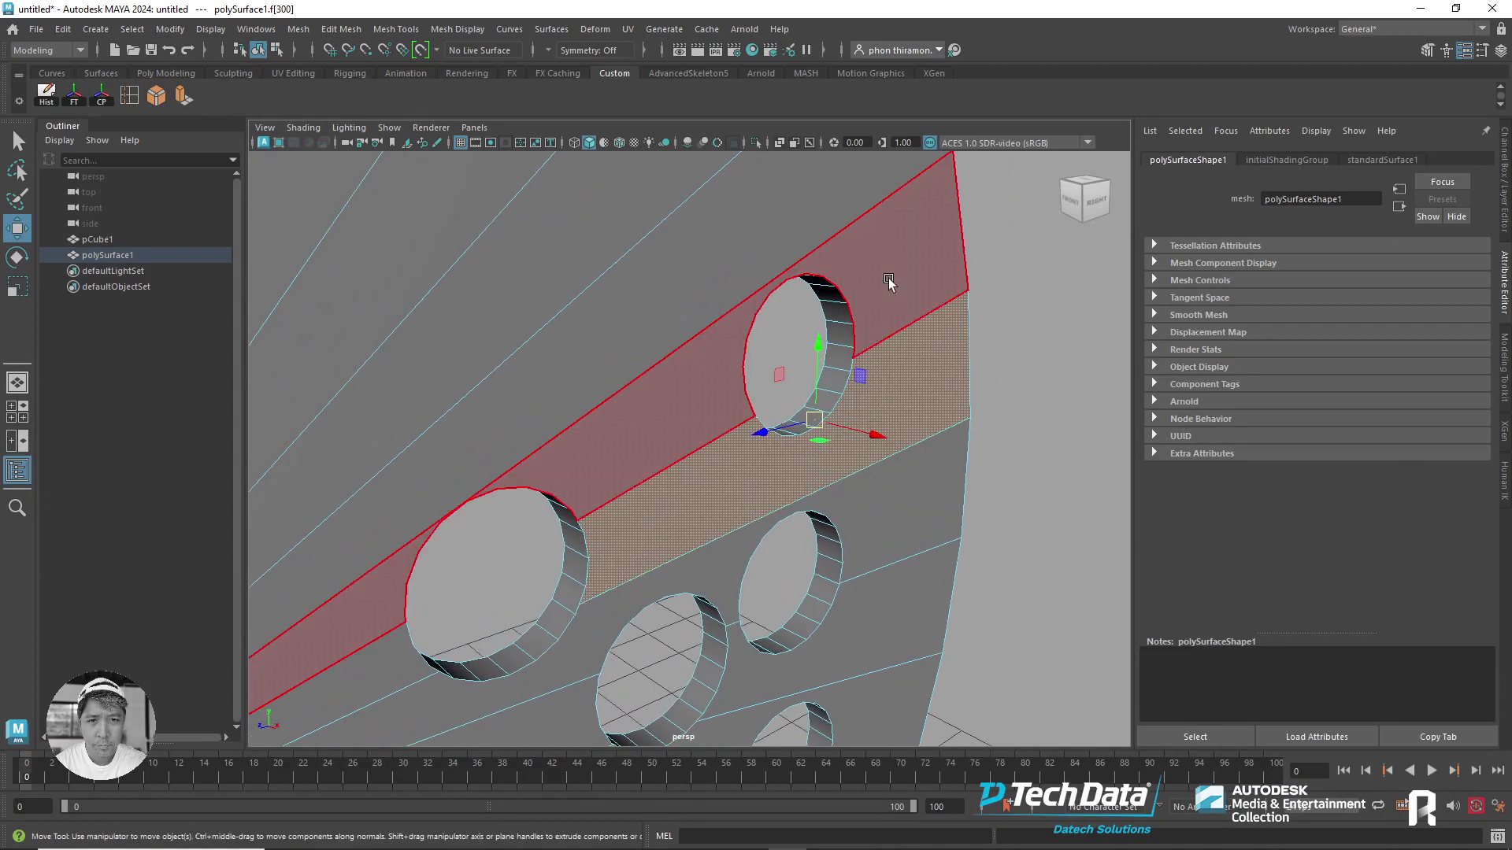
- Examine a face on a hole's inner wall, then switch to Vertex mode
right_click(889, 281)
click(893, 321)
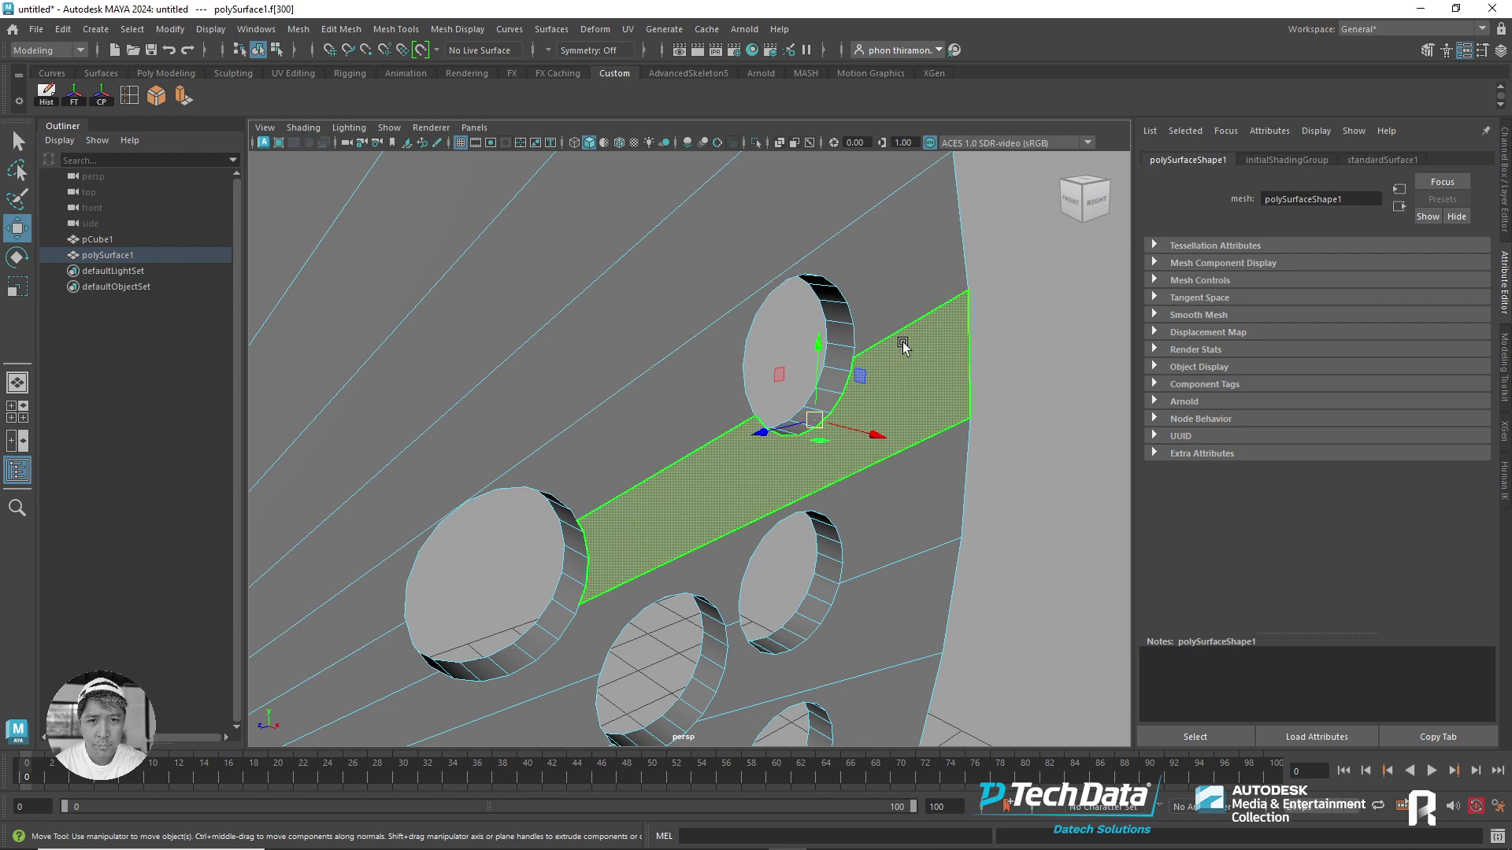
click(839, 346)
scroll(841, 393, up, 3)
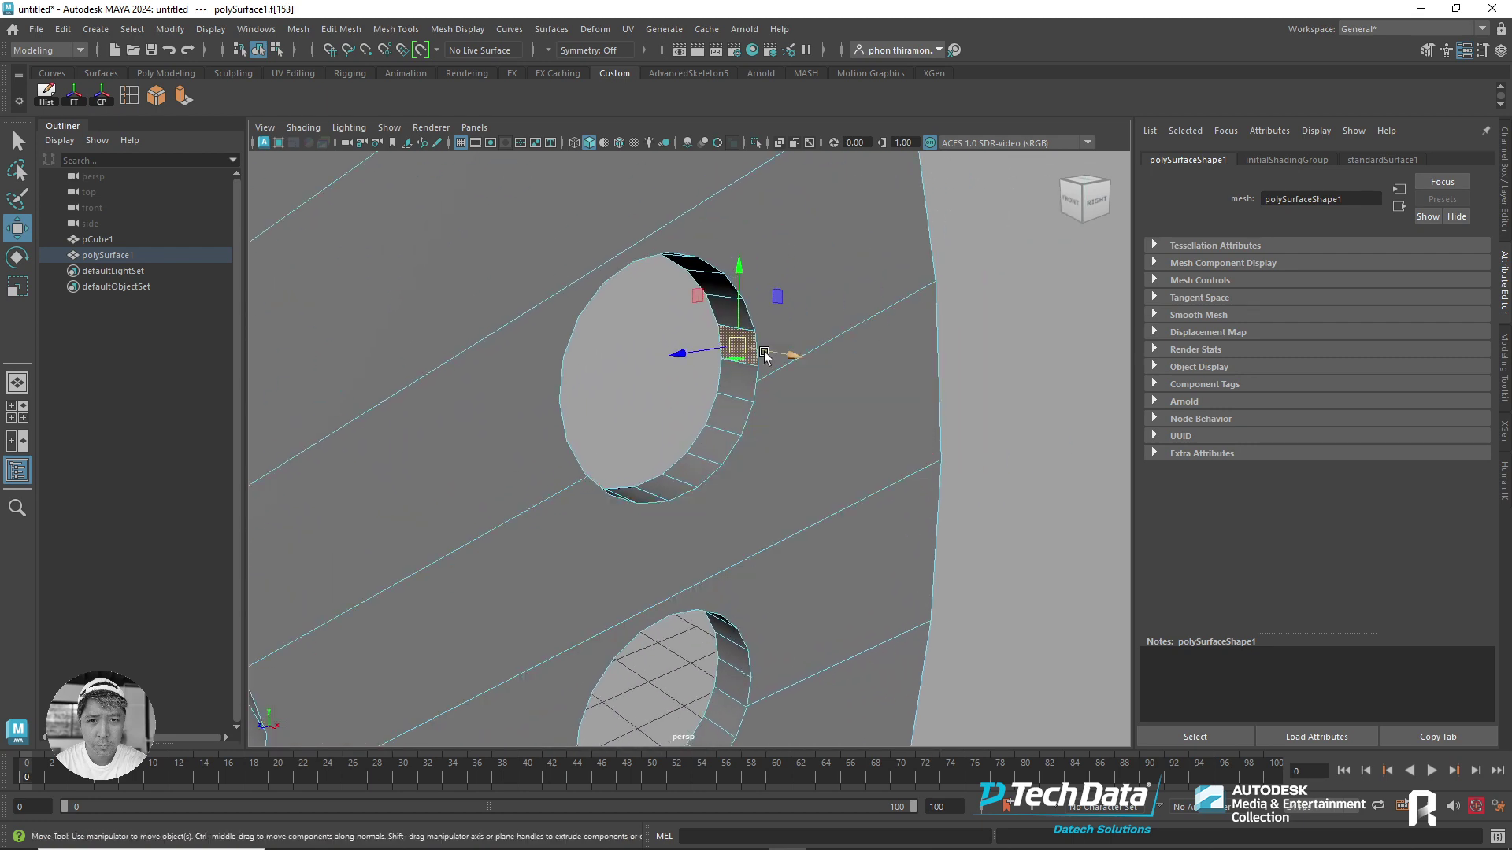
right_drag(760, 339, 697, 339)
scroll(838, 299, up, 2)
- Select the four inner-rim vertices vtx[311:314] on one hole
scroll(838, 299, up, 3)
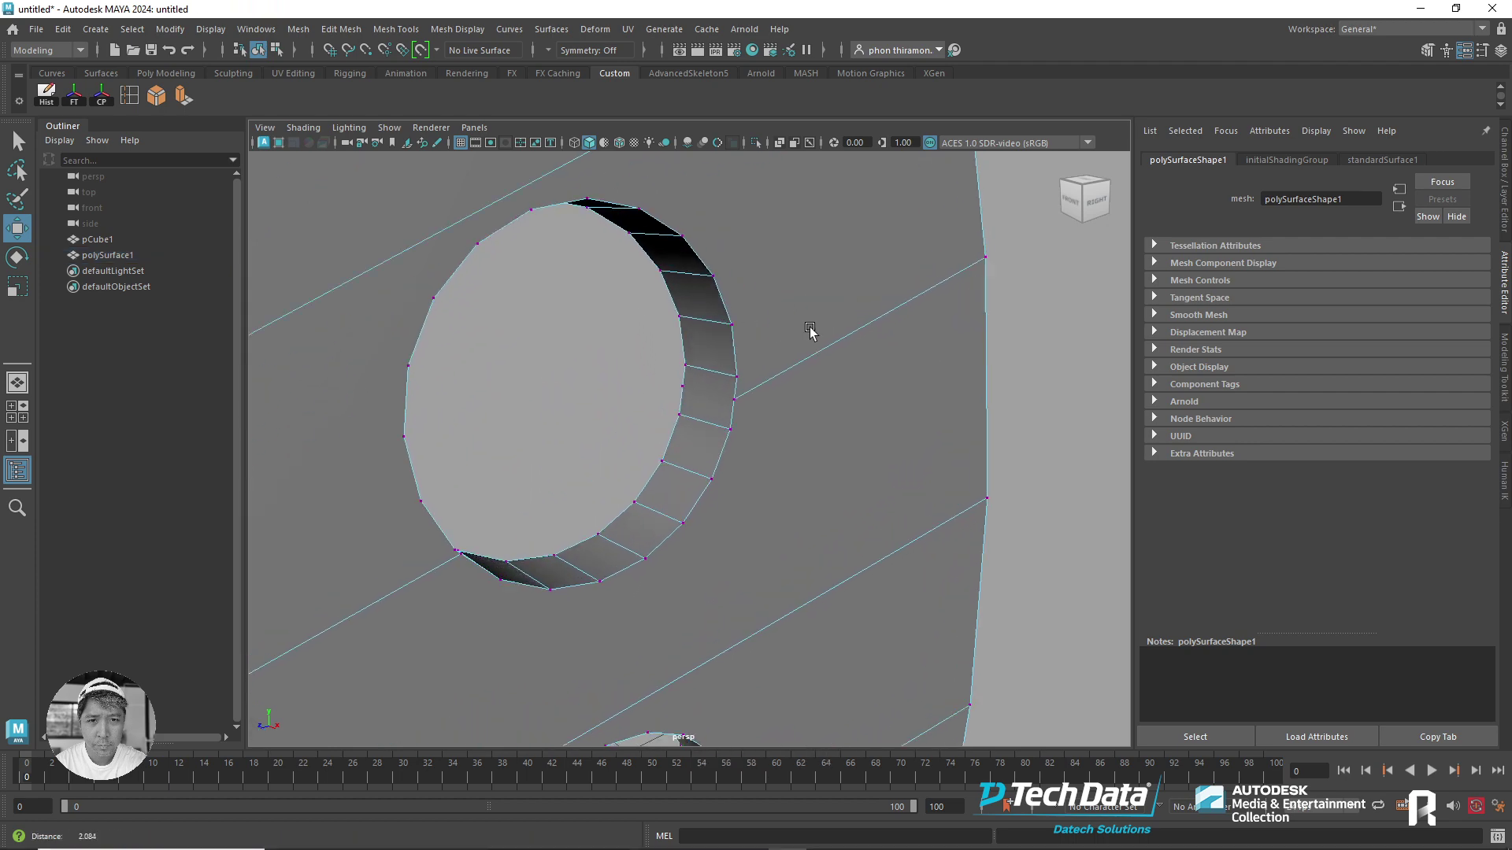
drag(666, 285, 693, 364)
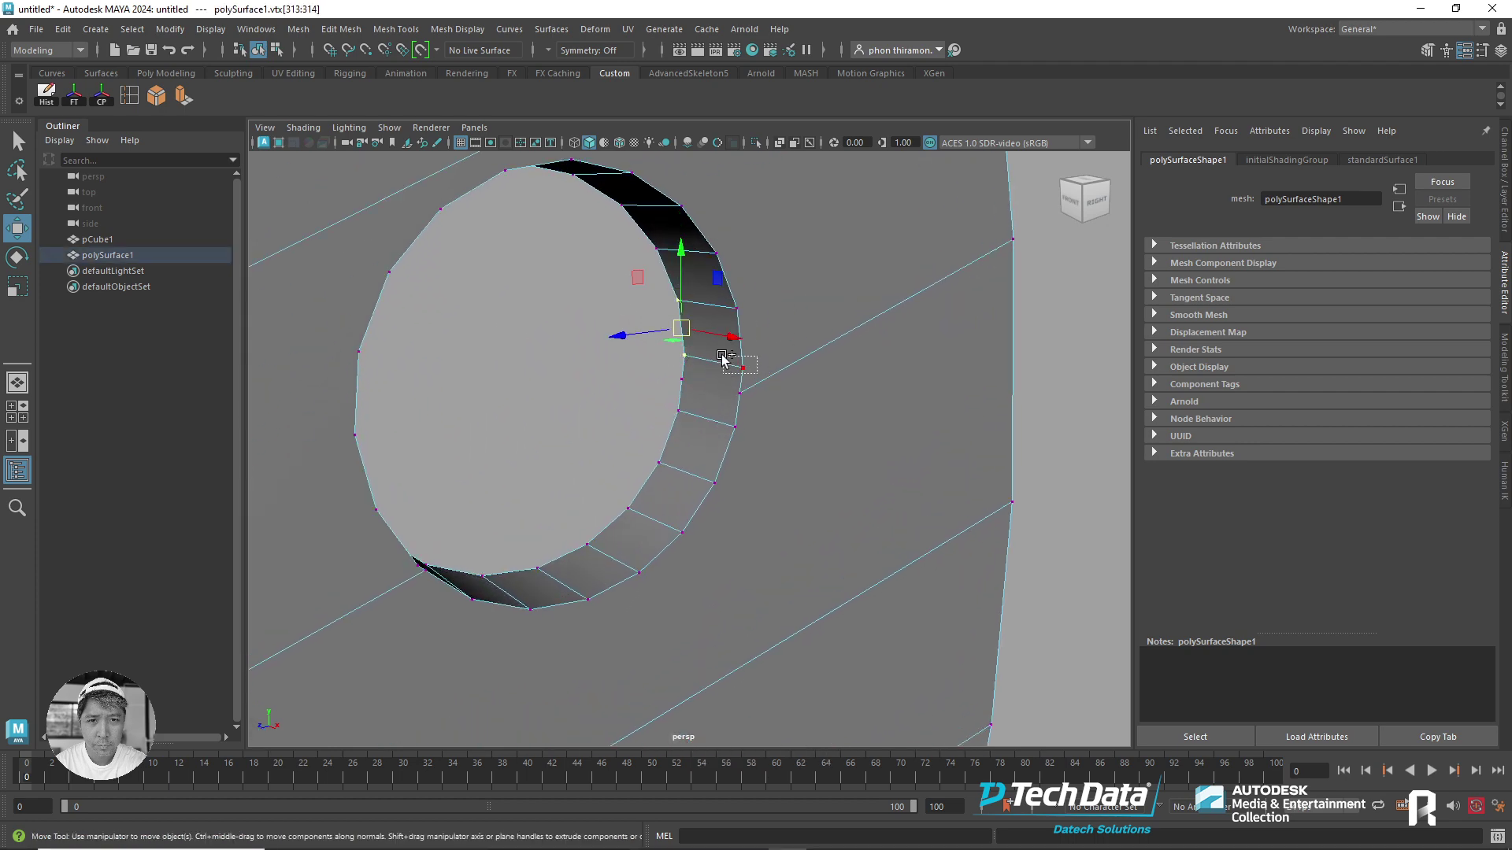
shift+click(743, 368)
shift+click(738, 308)
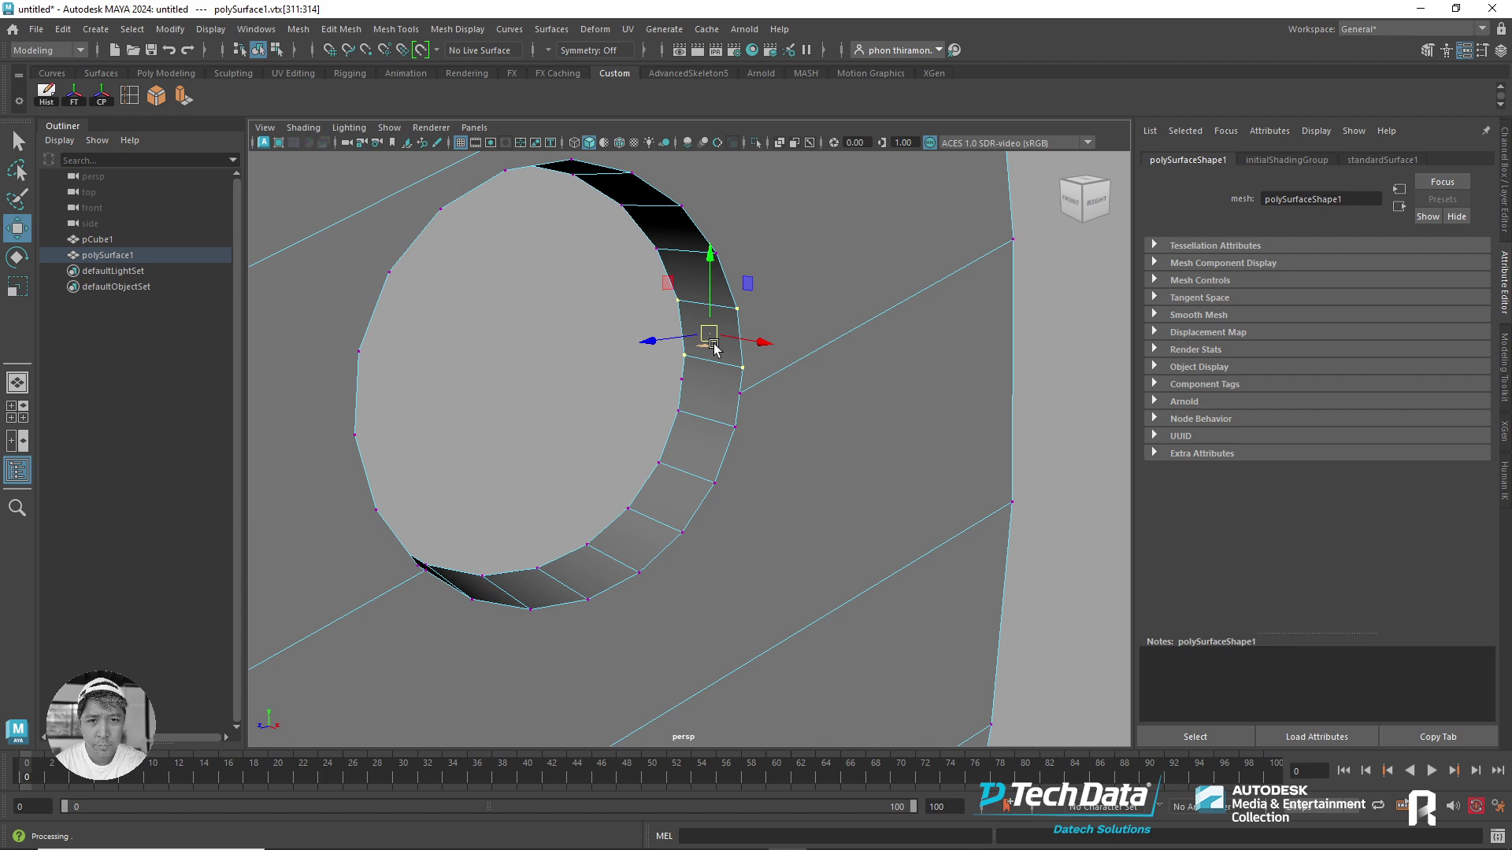
alt+right_drag(861, 388, 496, 466)
scroll(866, 519, up, 5)
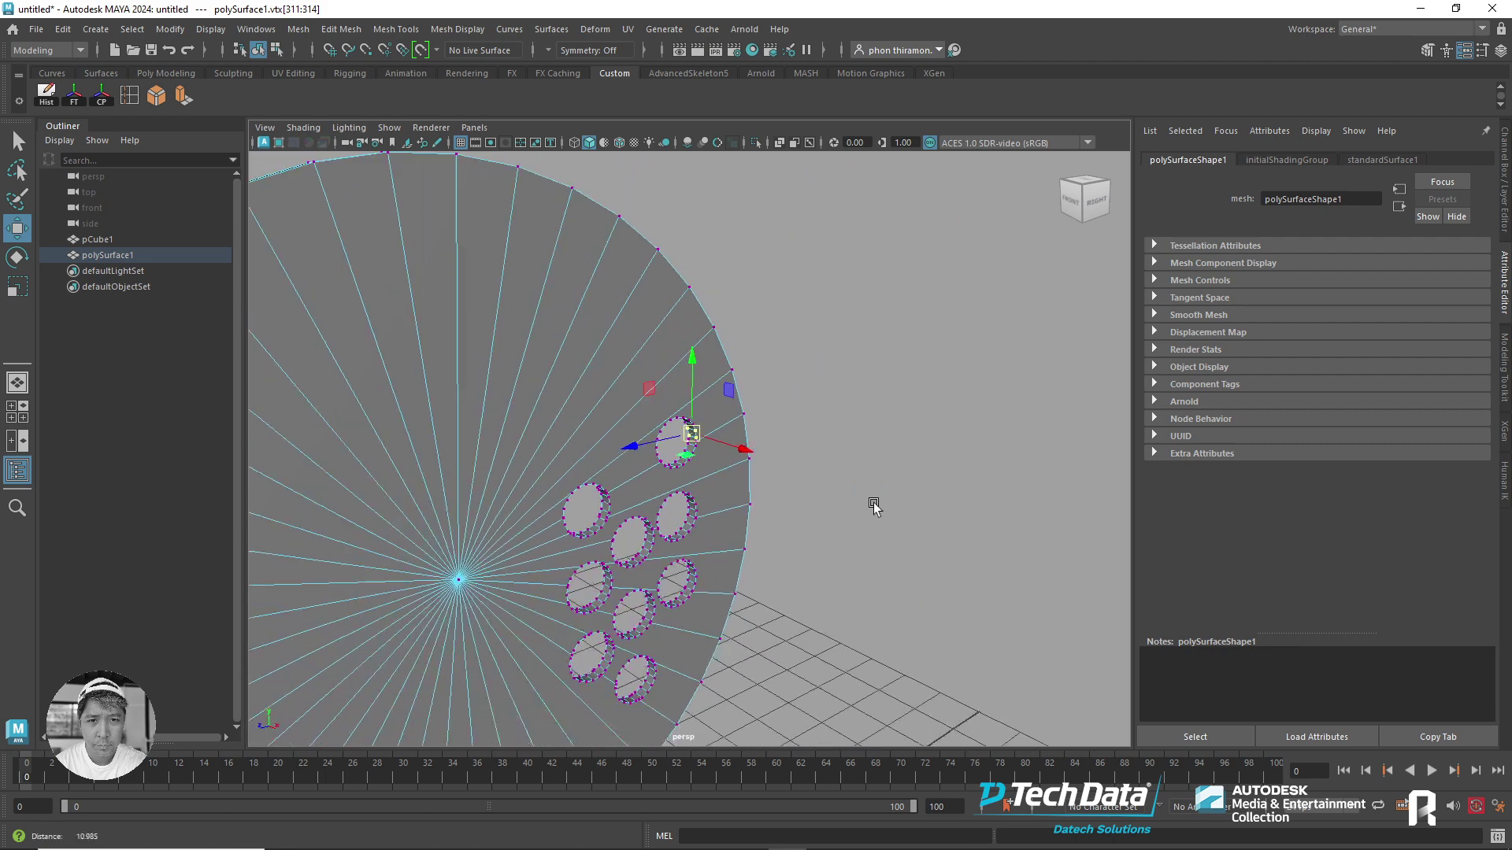
scroll(874, 508, down, 5)
alt+drag(874, 508, 830, 517)
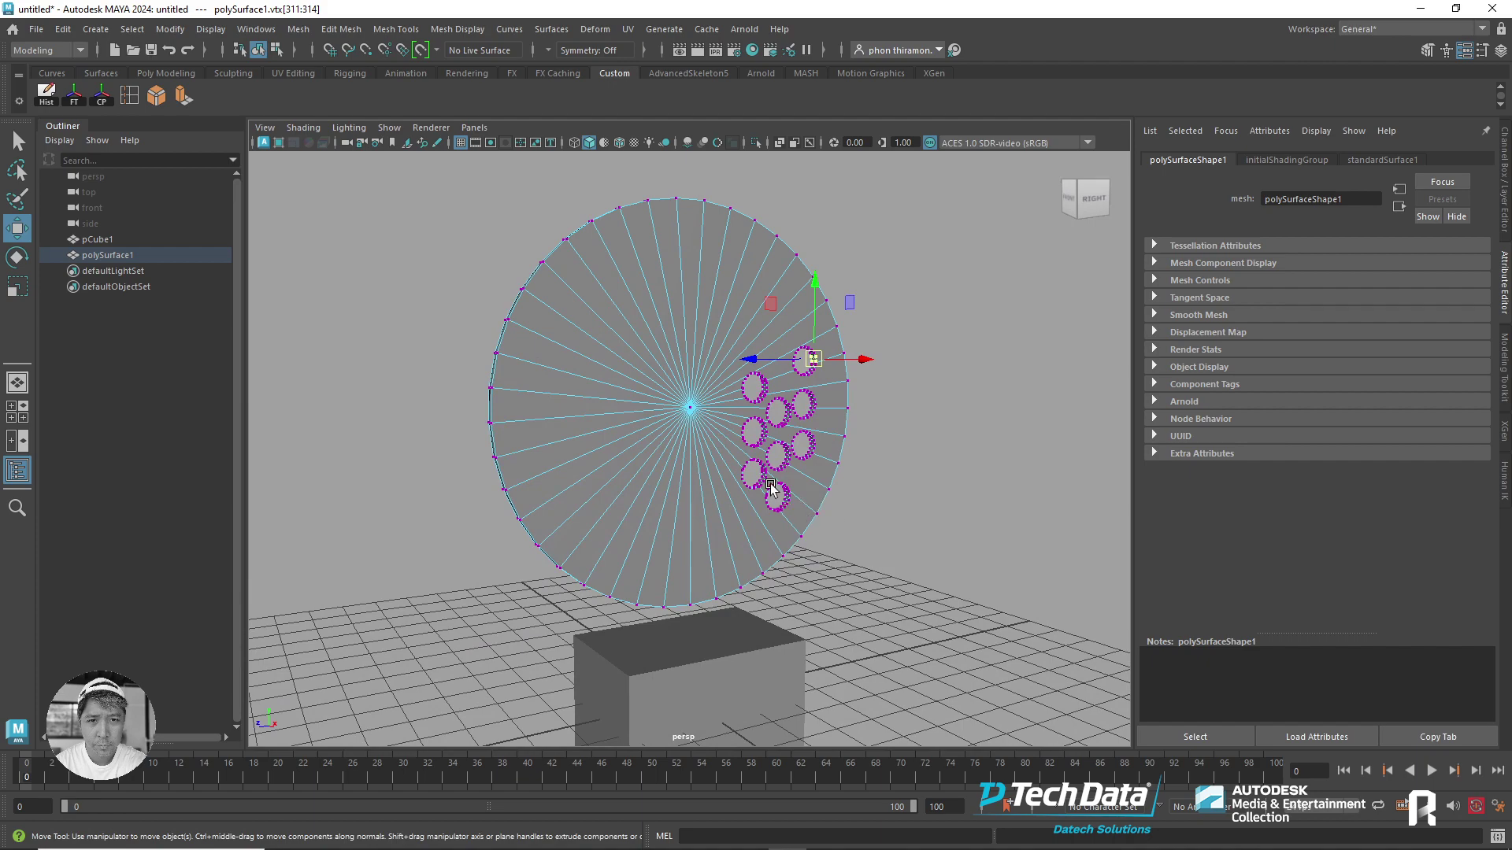
scroll(772, 490, up, 5)
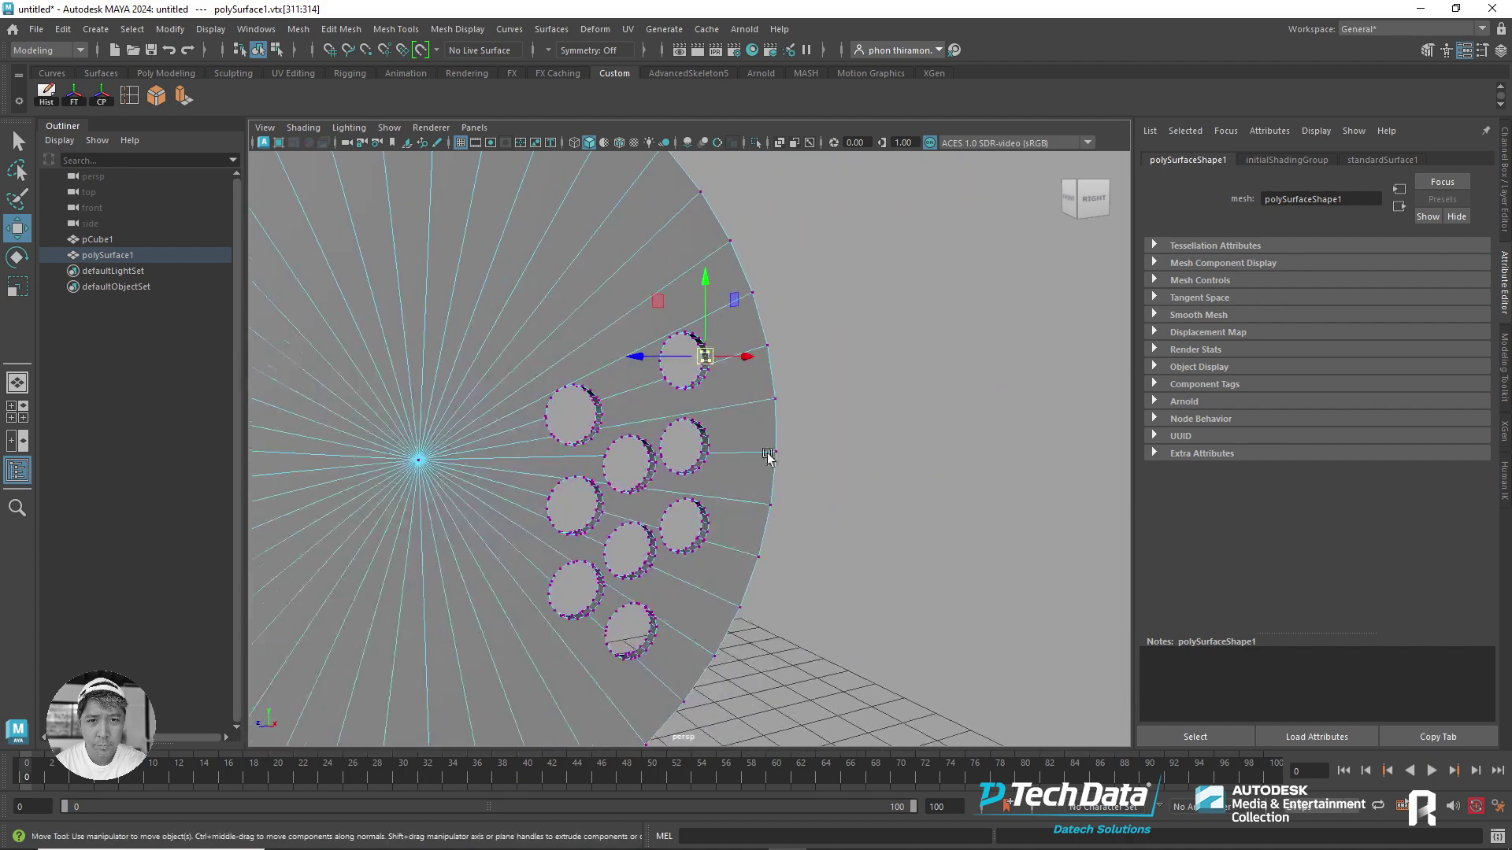
mouse_move(787, 489)
alt+mouse_down()
mouse_move(921, 478)
mouse_move(853, 428)
alt+mouse_up()
scroll(871, 426, up, 3)
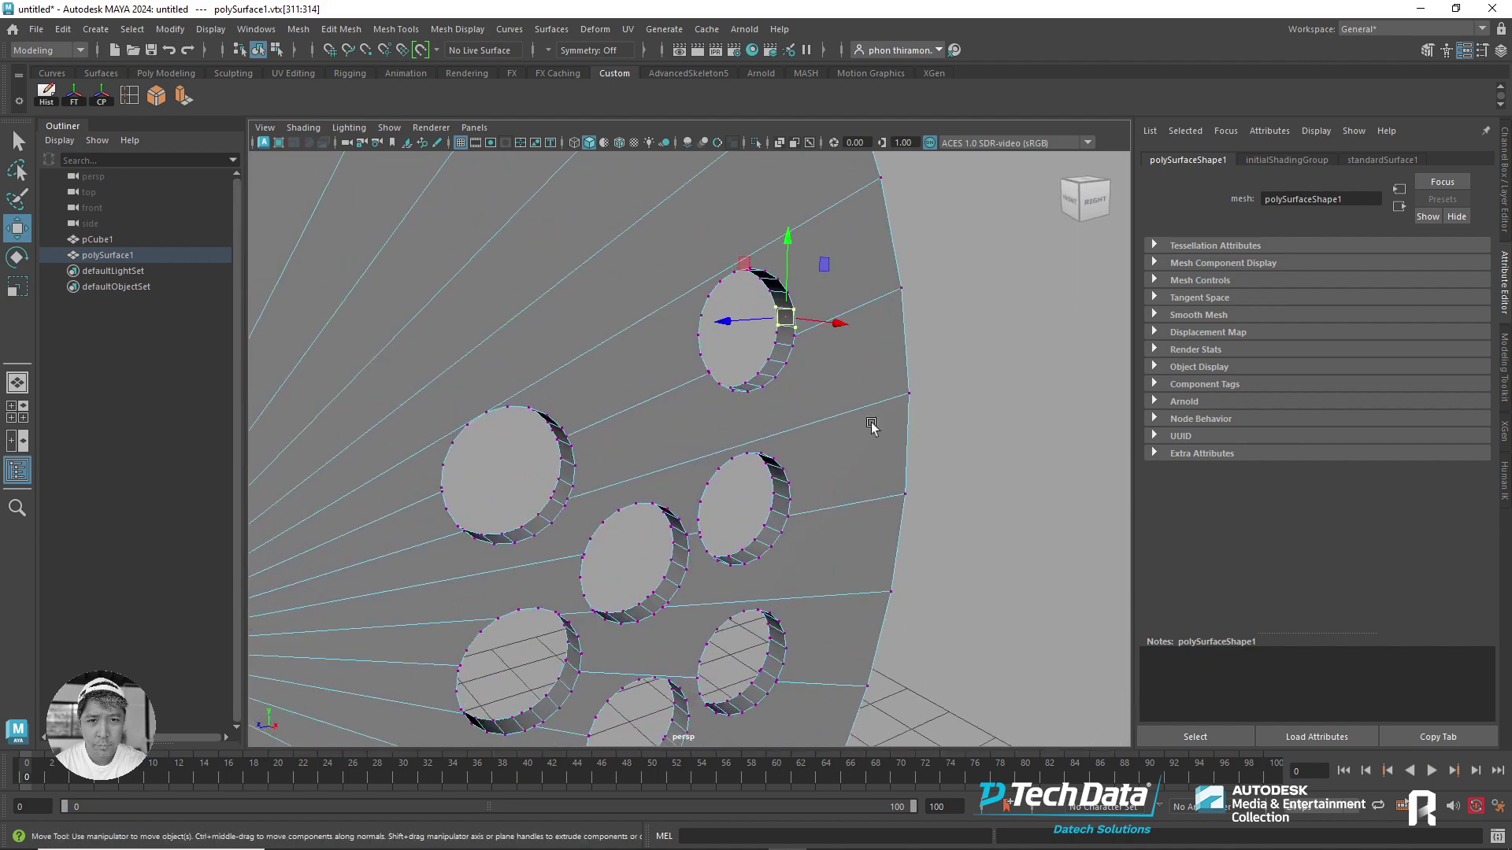
right_drag(800, 385, 911, 346)
click(911, 344)
click(830, 432)
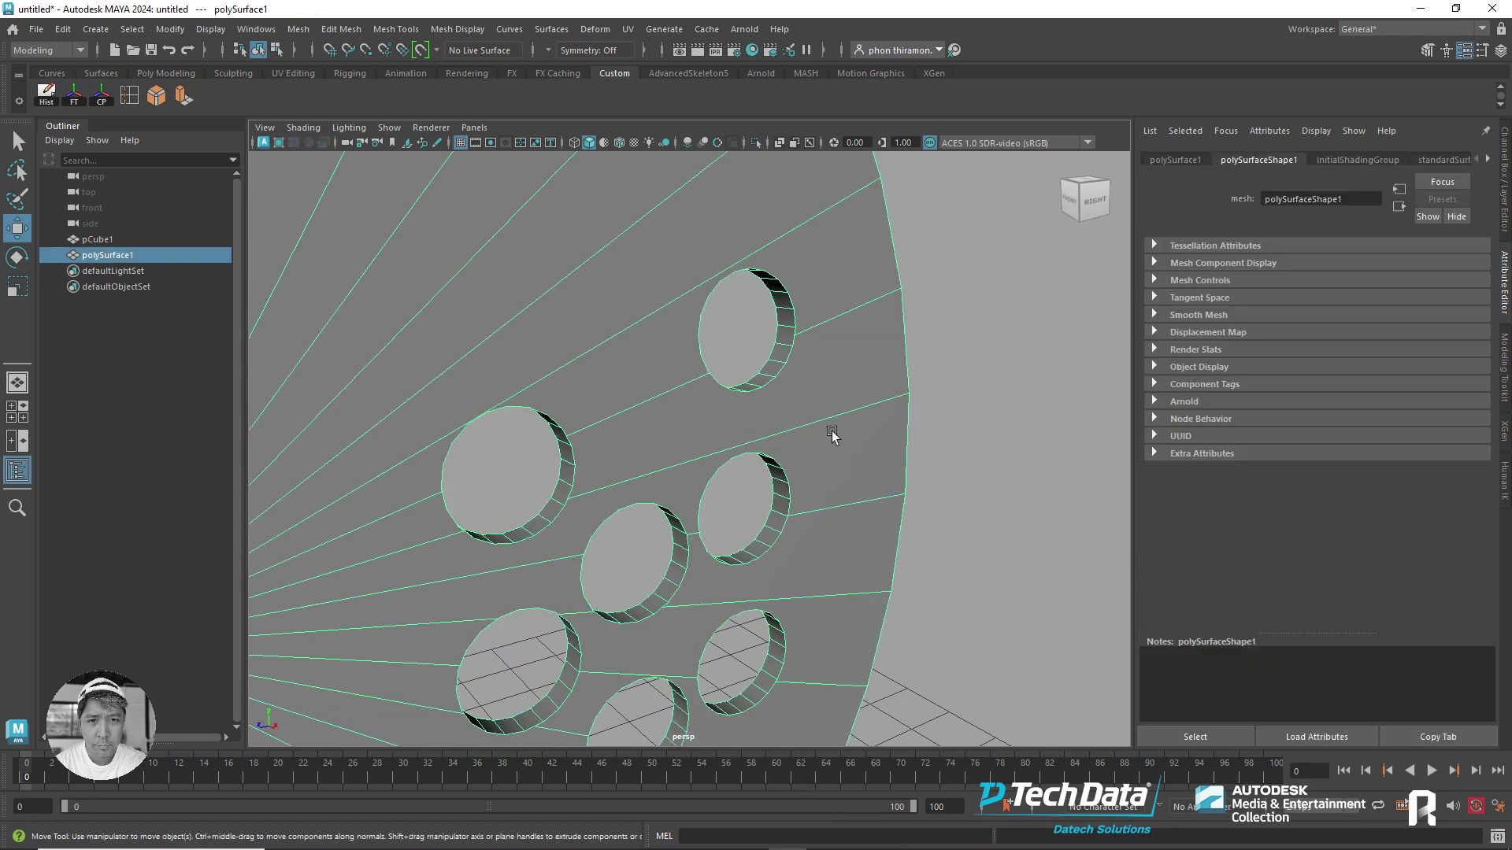
scroll(736, 422, down, 4)
alt+drag(736, 422, 719, 472)
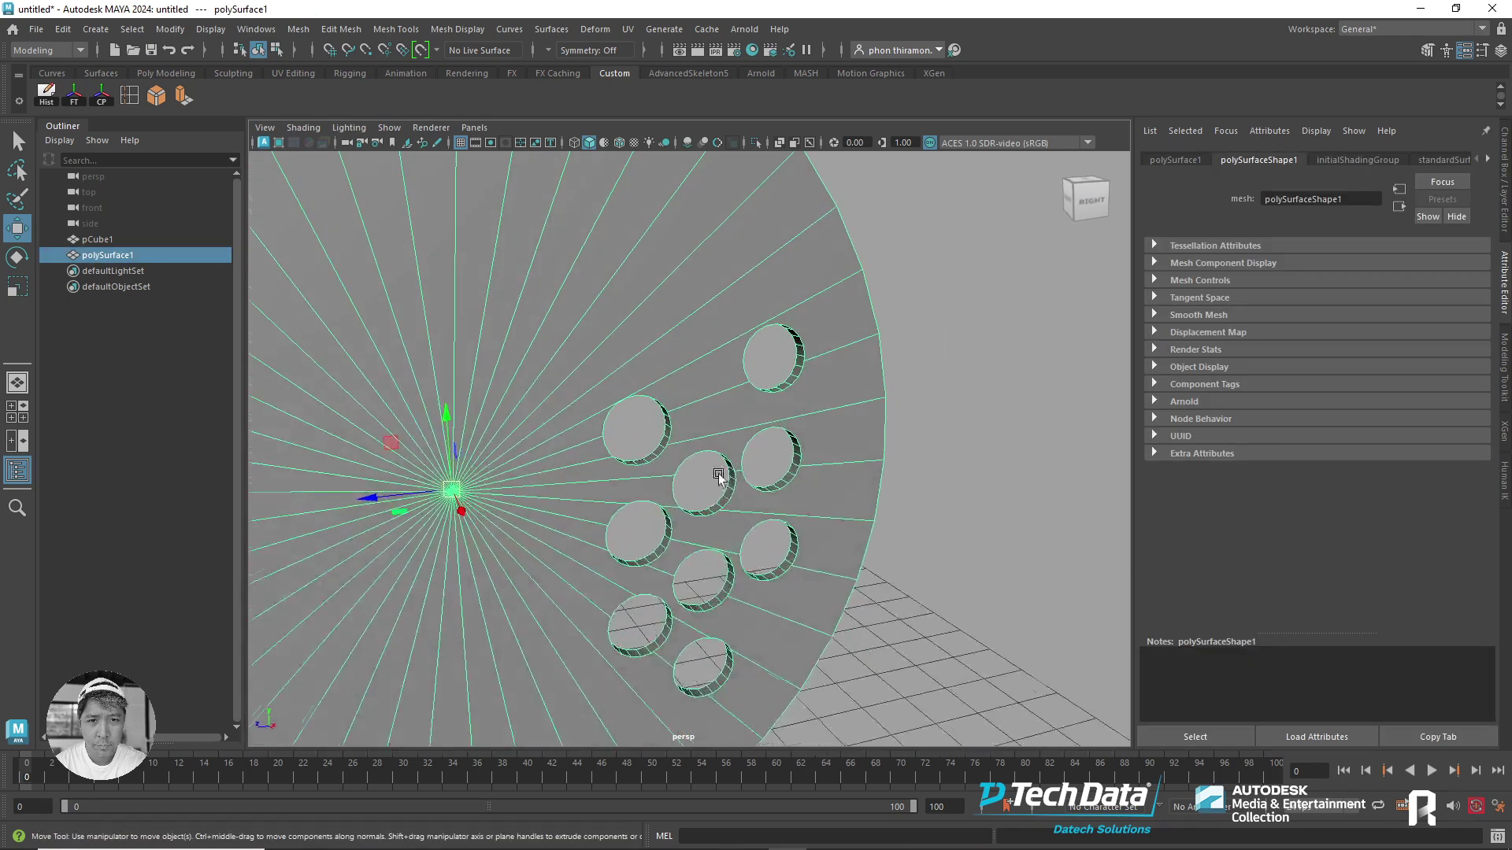
scroll(730, 614, up, 3)
click(996, 514)
scroll(921, 492, up, 1)
click(942, 480)
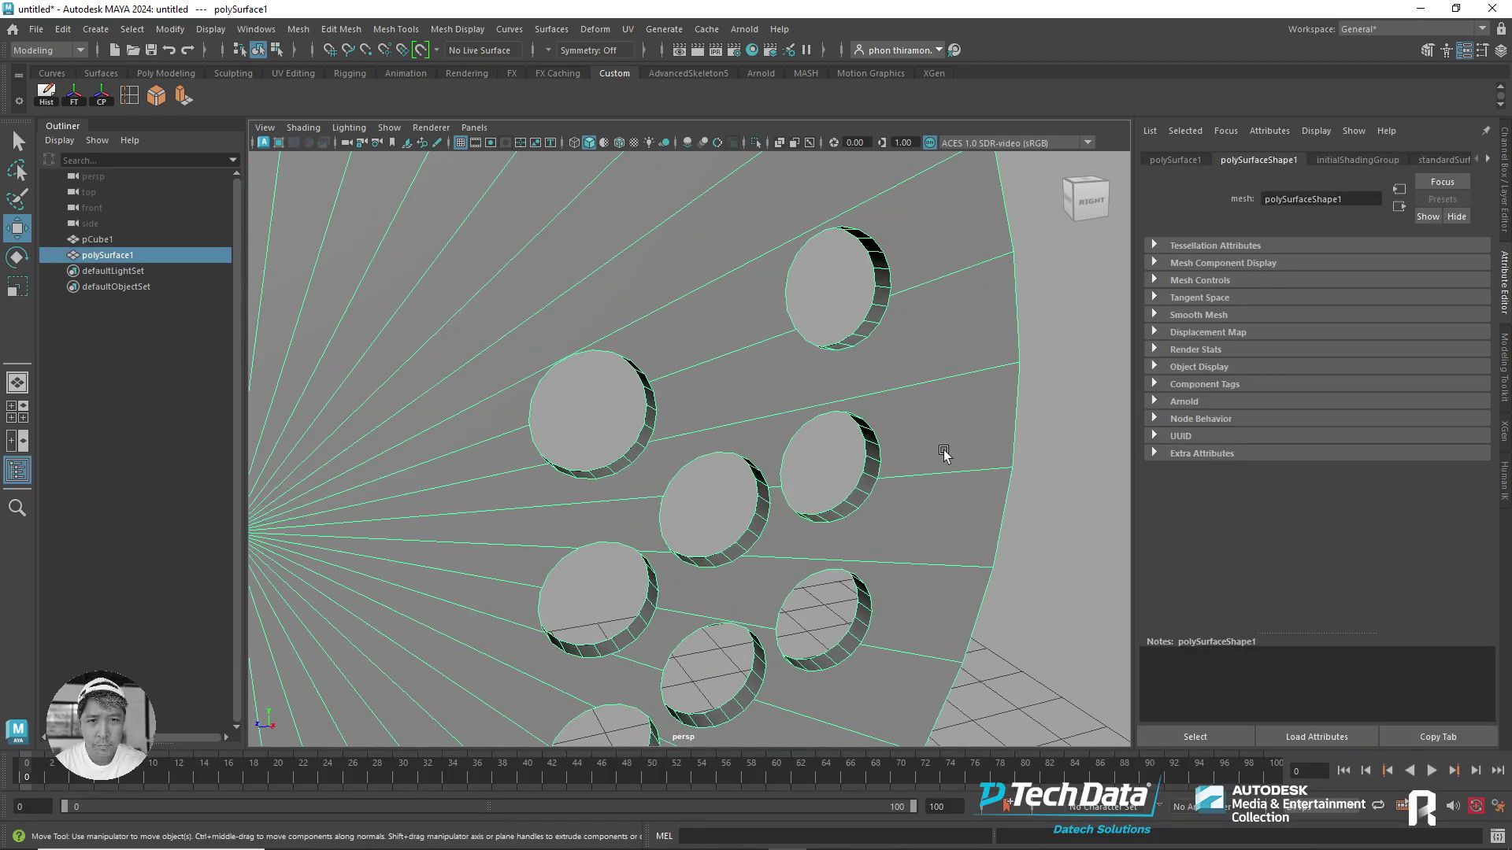
scroll(905, 391, down, 2)
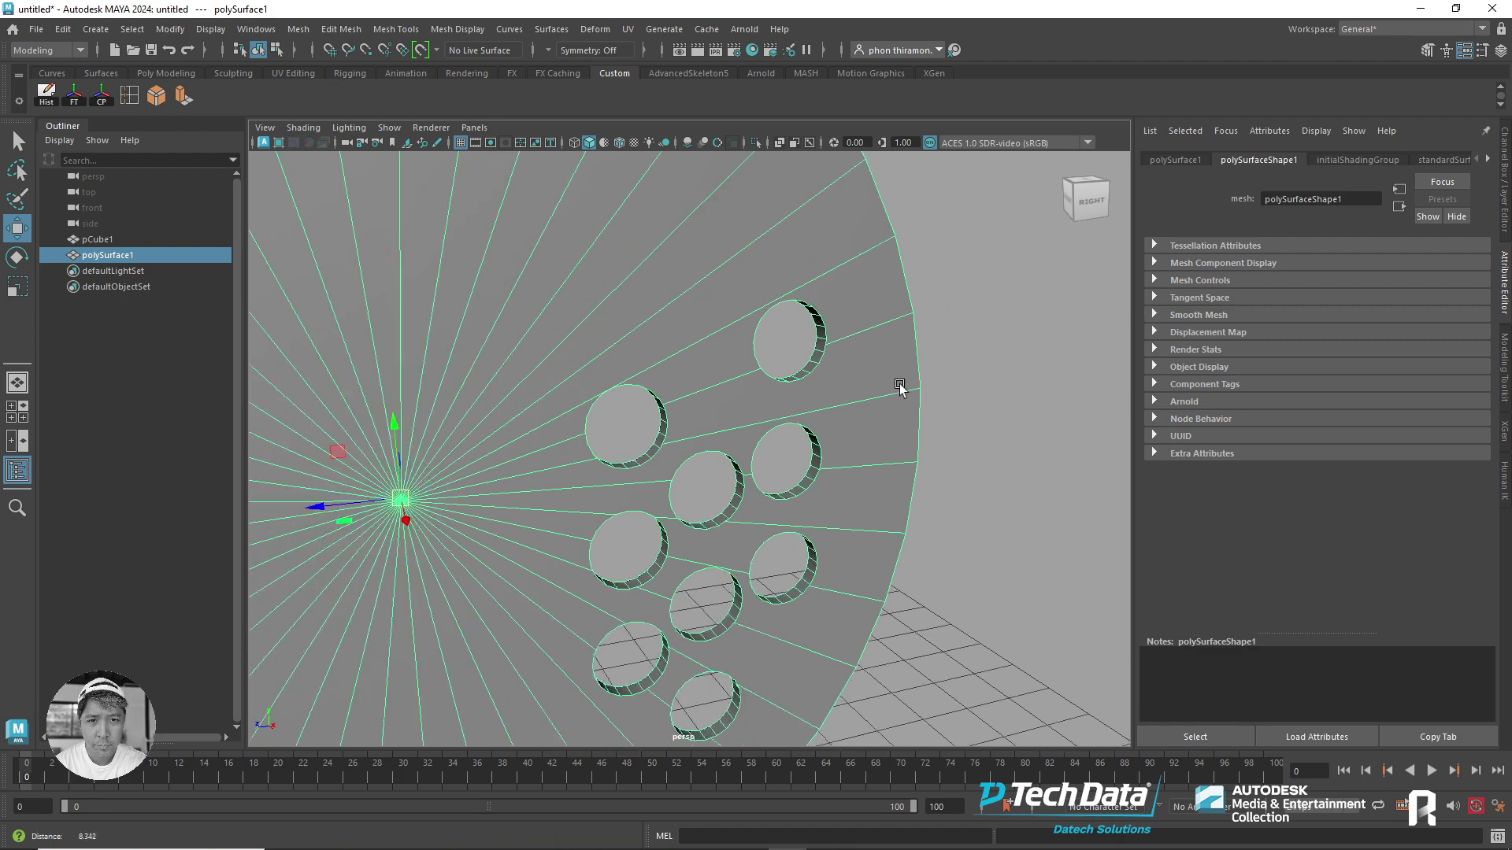
scroll(850, 391, down, 2)
scroll(981, 388, down, 1)
scroll(981, 388, down, 3)
scroll(727, 294, down, 1)
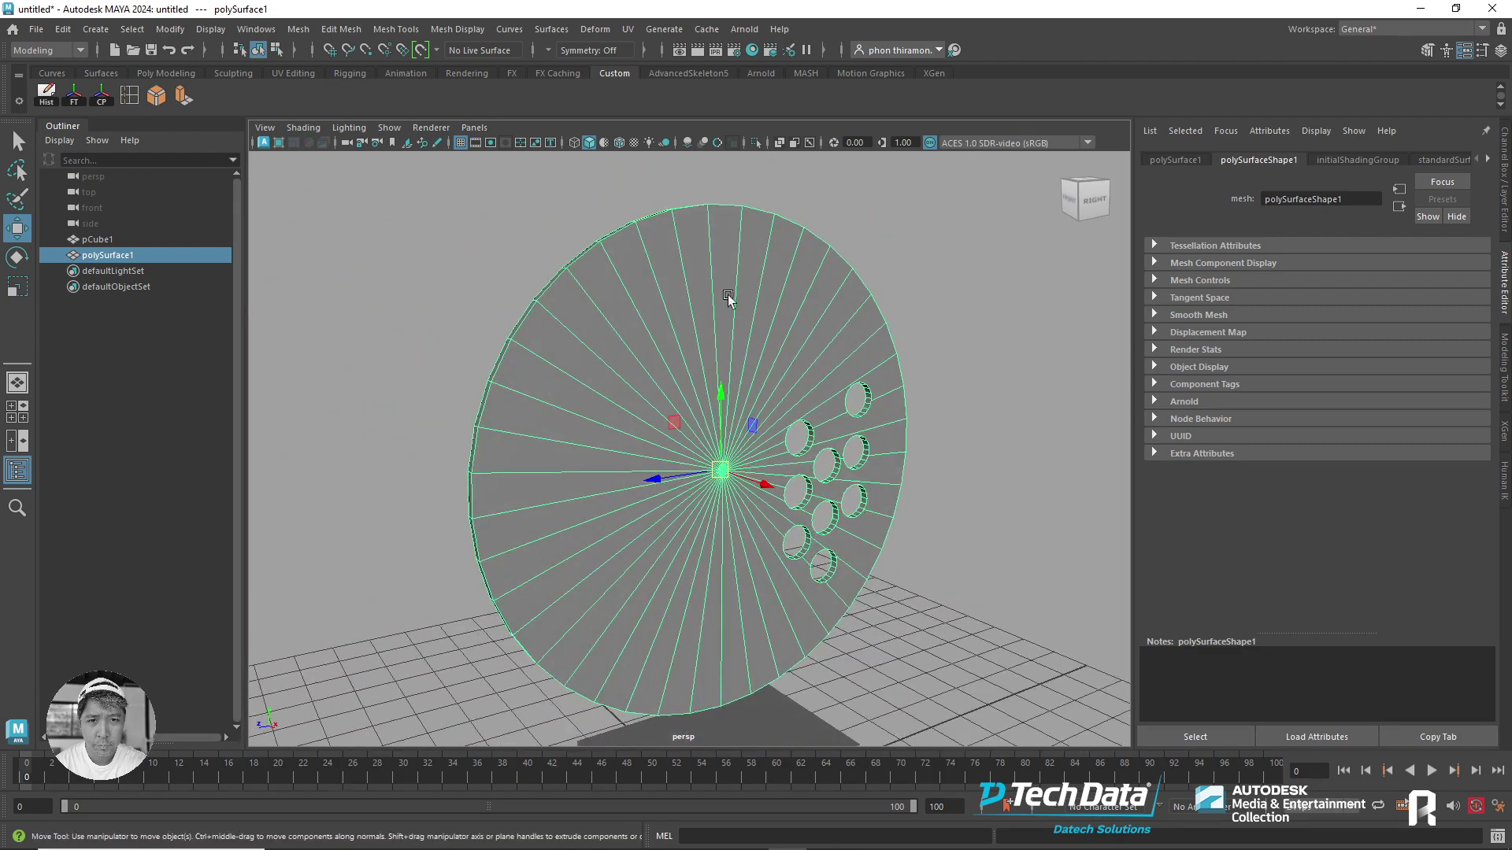
alt+drag(483, 489, 739, 474)
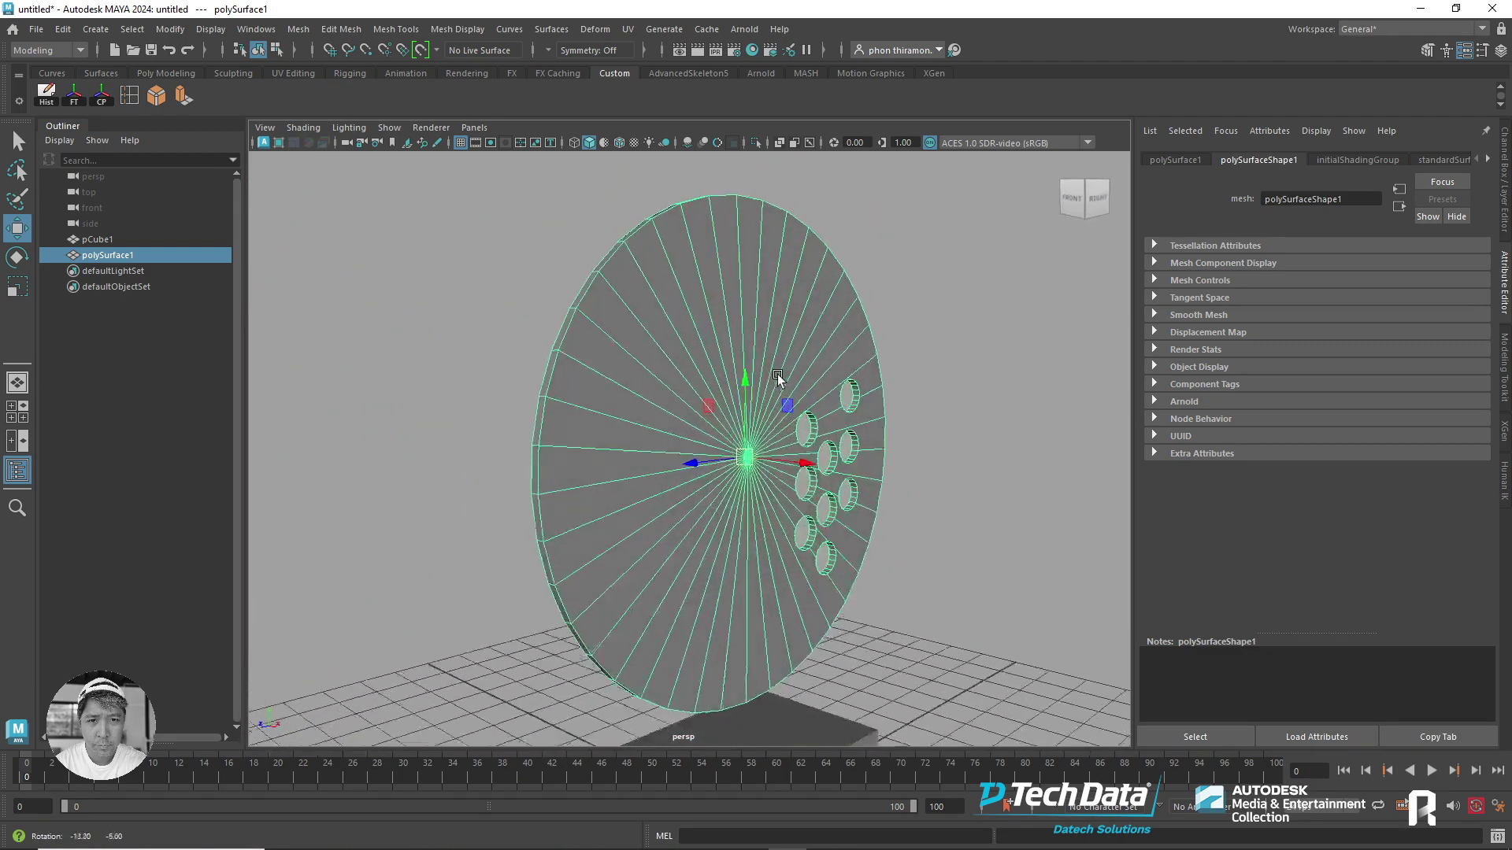
click(923, 359)
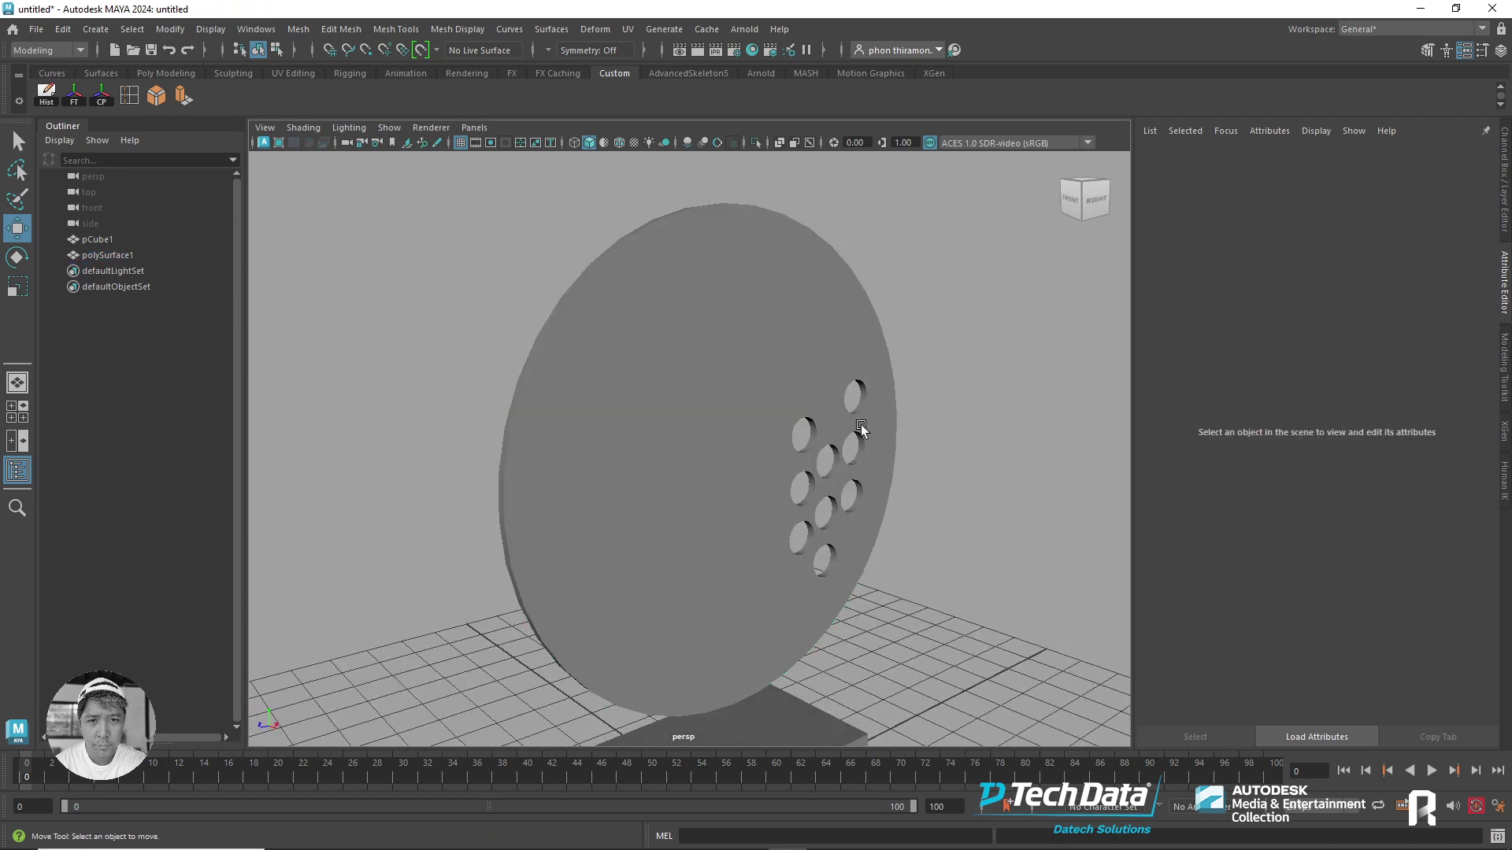
scroll(792, 440, up, 5)
scroll(763, 433, up, 5)
click(929, 393)
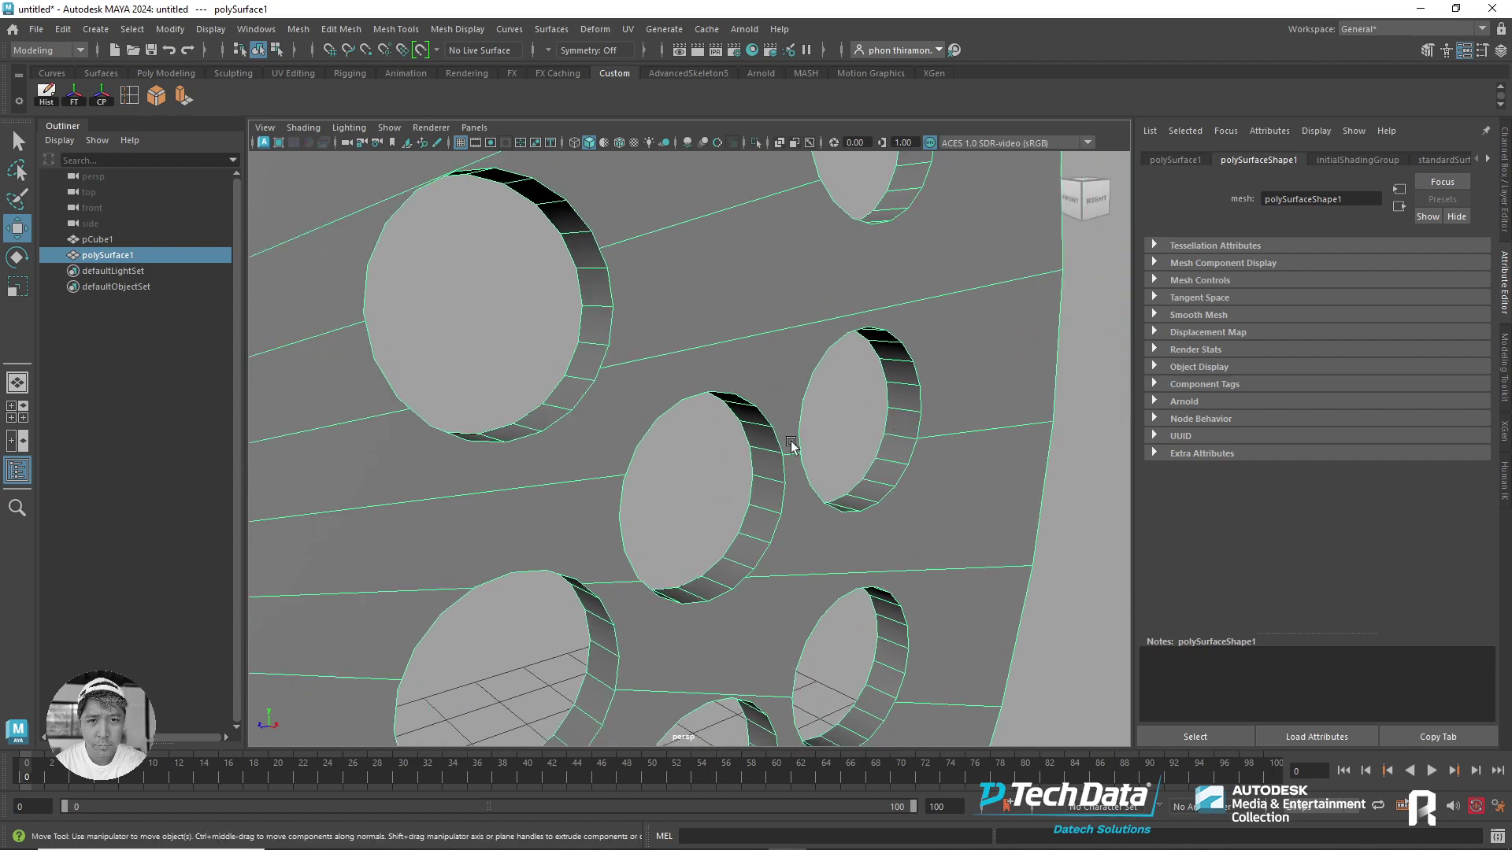
scroll(976, 446, down, 5)
scroll(837, 492, down, 3)
scroll(789, 463, down, 3)
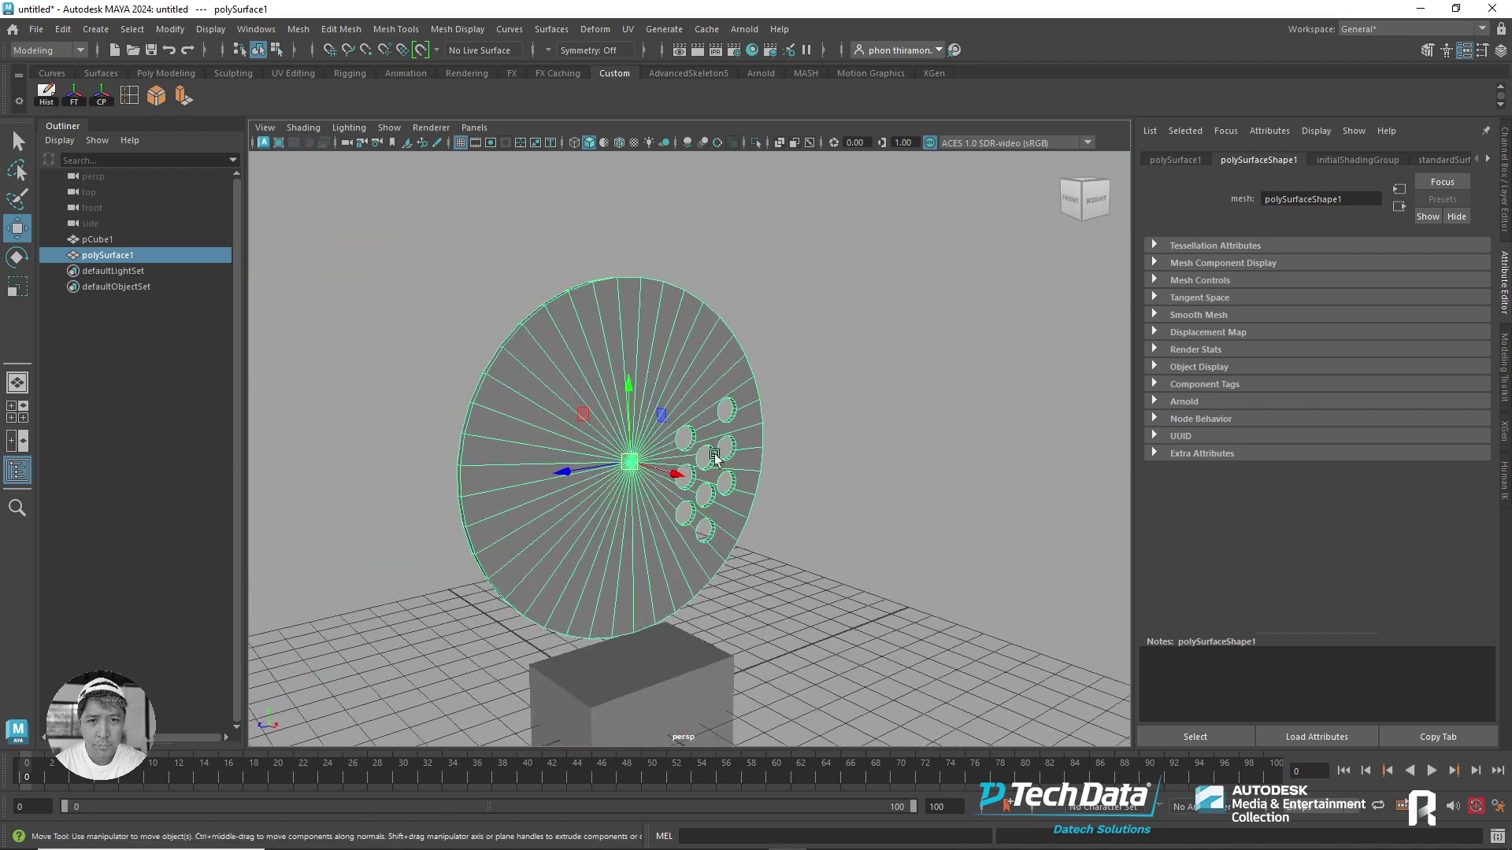
alt+middle_drag(714, 456, 926, 563)
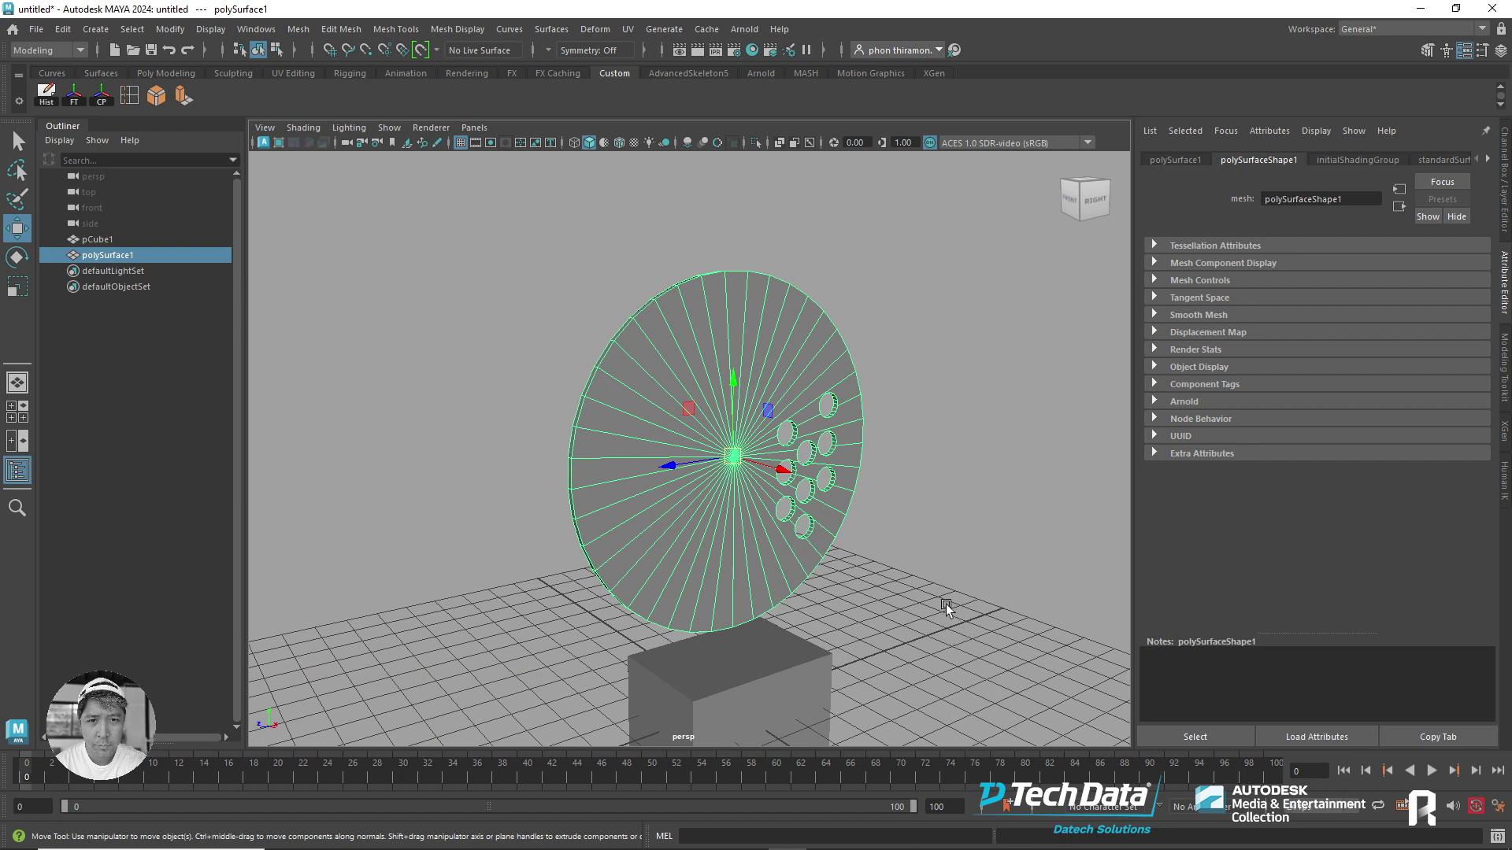
scroll(938, 470, up, 3)
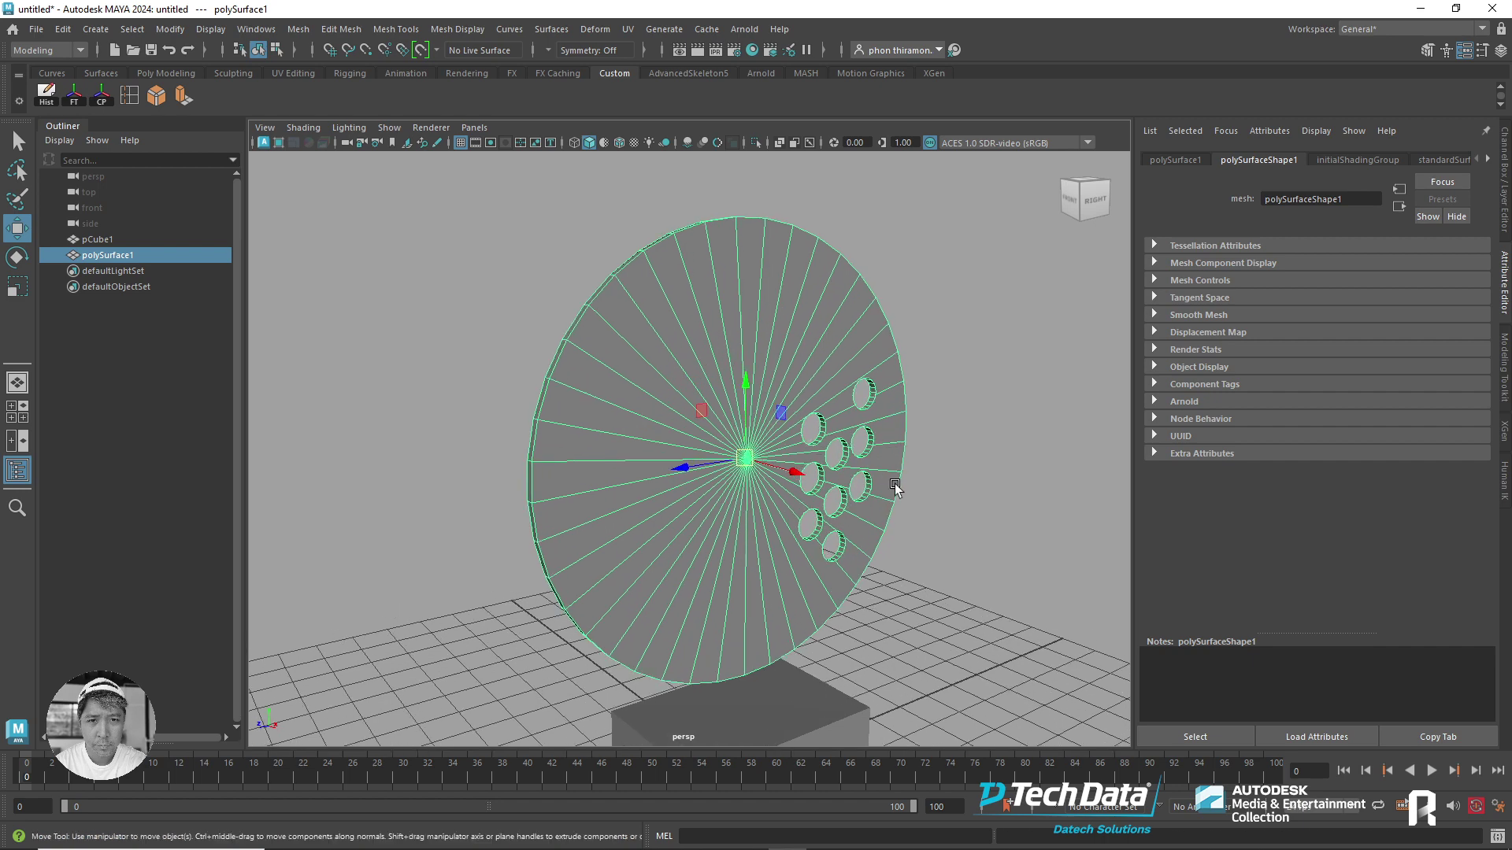
key(3)
click(899, 516)
alt+drag(942, 515, 841, 503)
scroll(913, 507, up, 3)
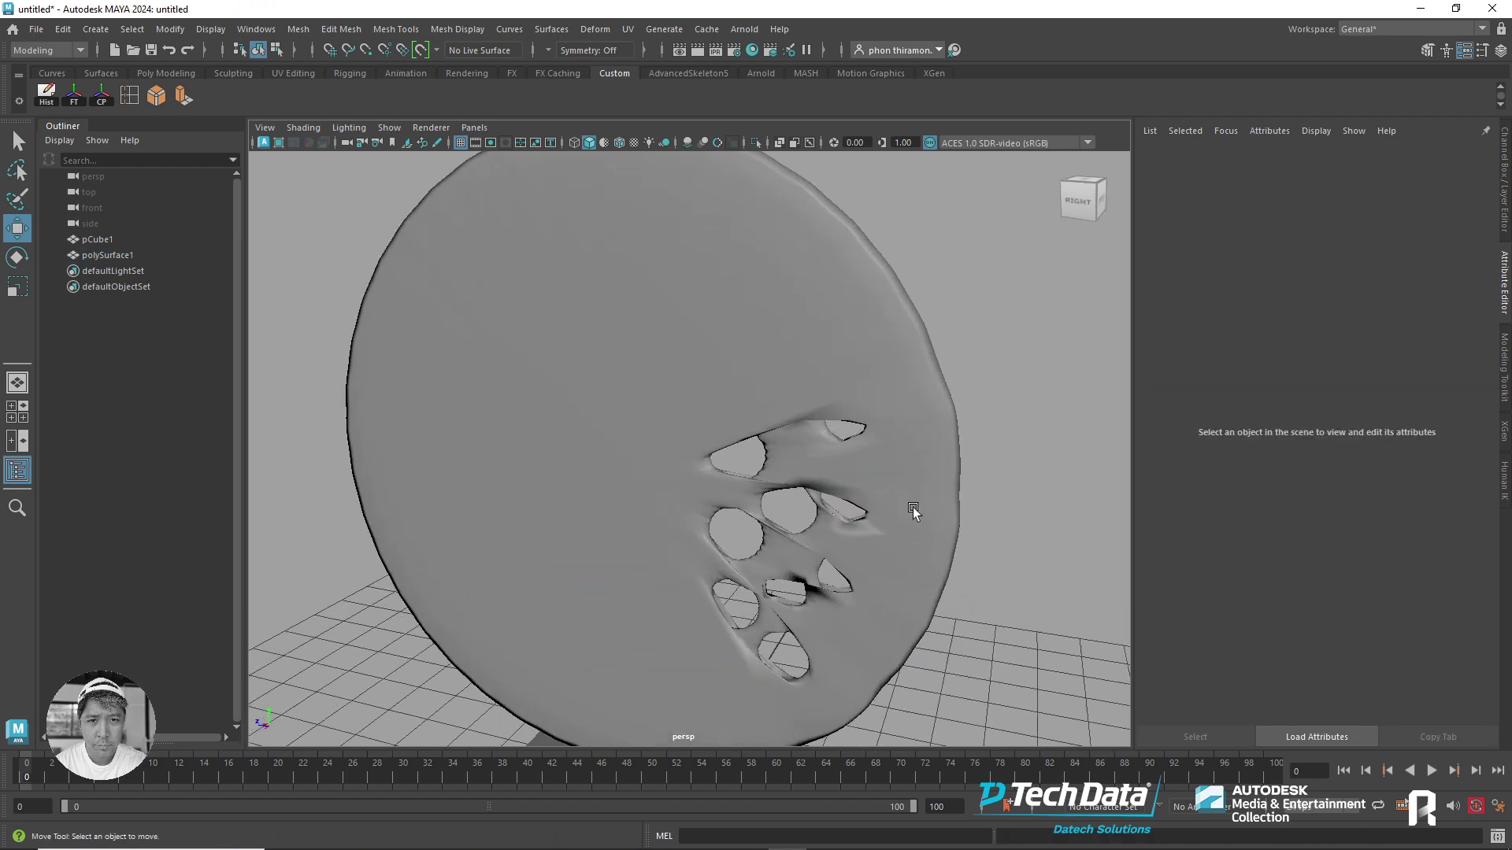
scroll(919, 512, up, 2)
click(914, 522)
alt+right_drag(974, 549, 803, 522)
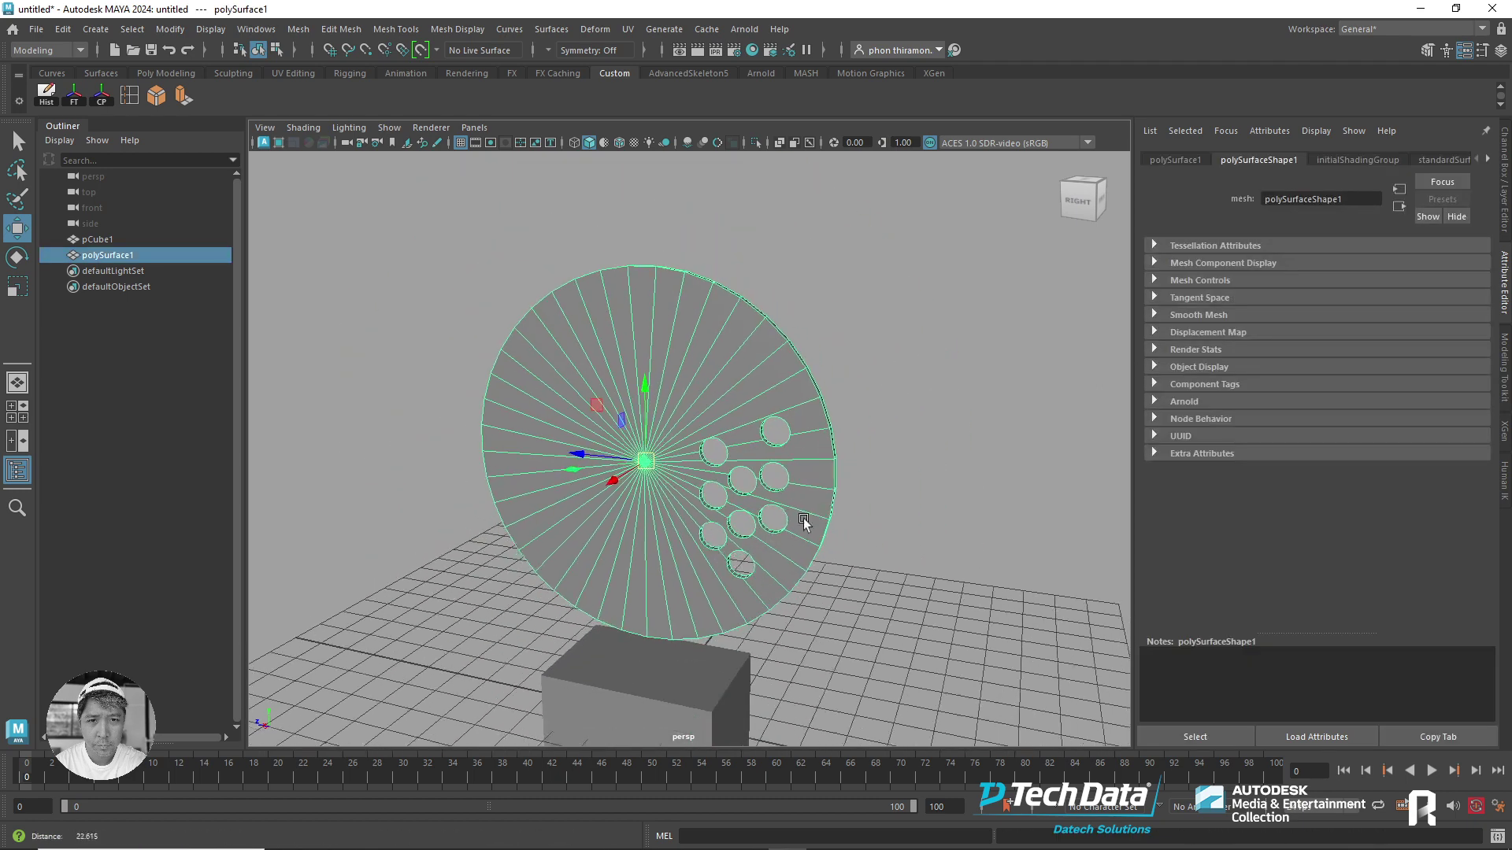
alt+drag(803, 521, 927, 522)
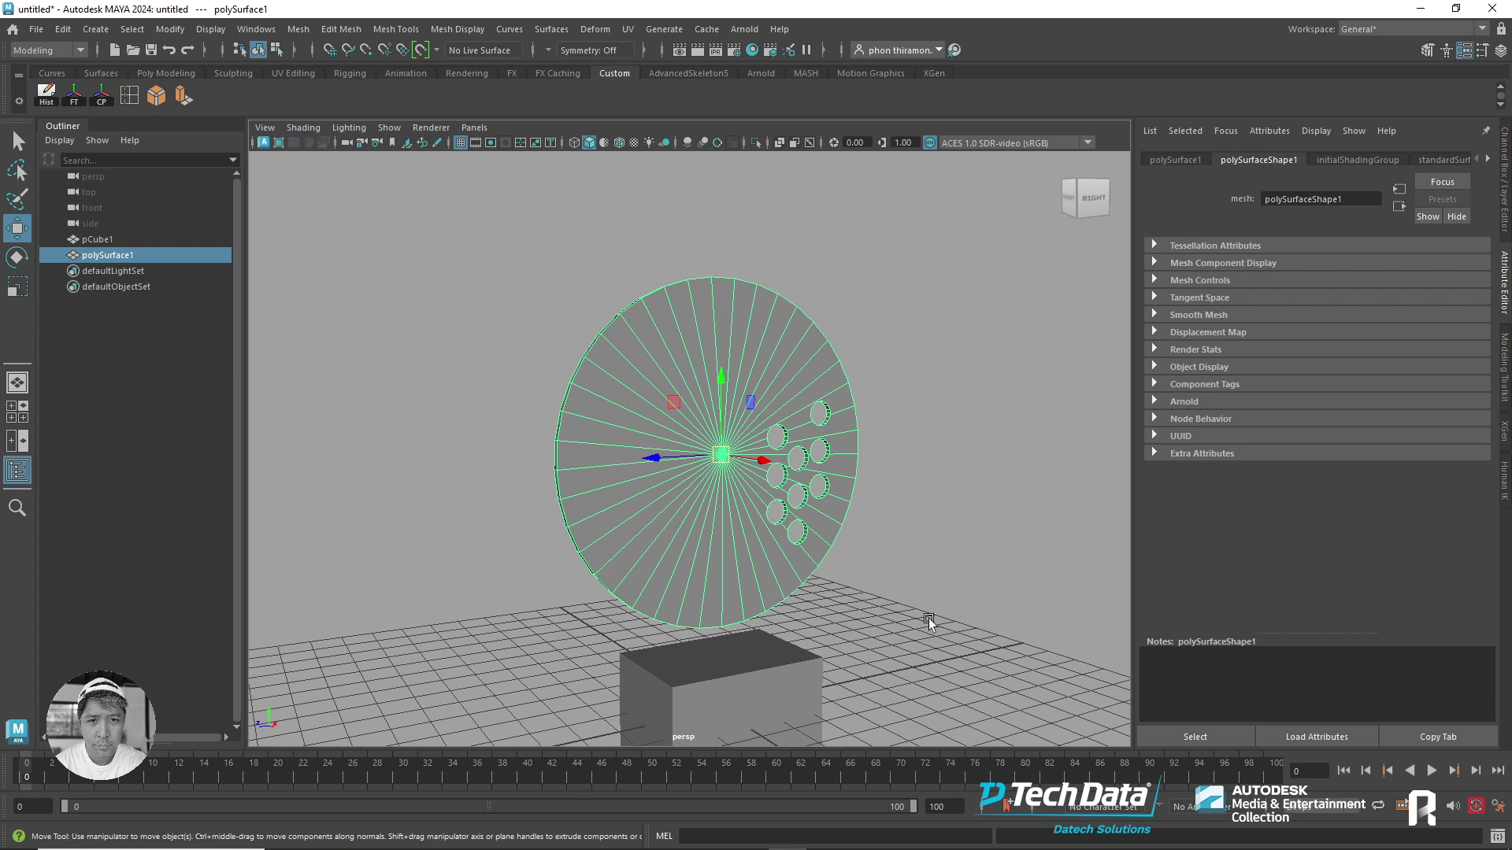
- Check the disc from above, then delete polySurface1, leaving only pCube1
alt+drag(932, 622, 877, 504)
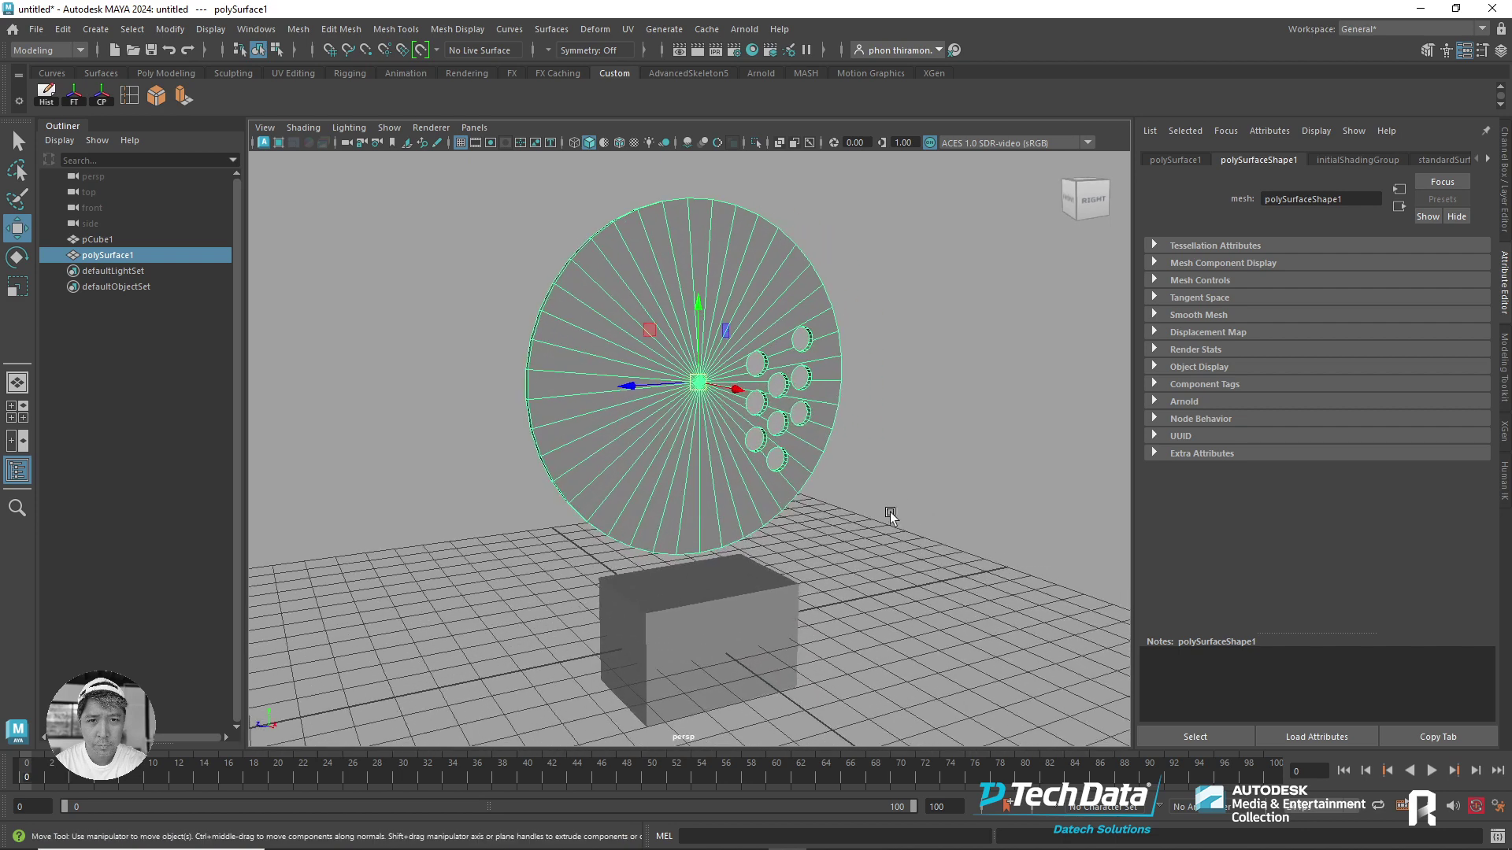
scroll(887, 512, up, 3)
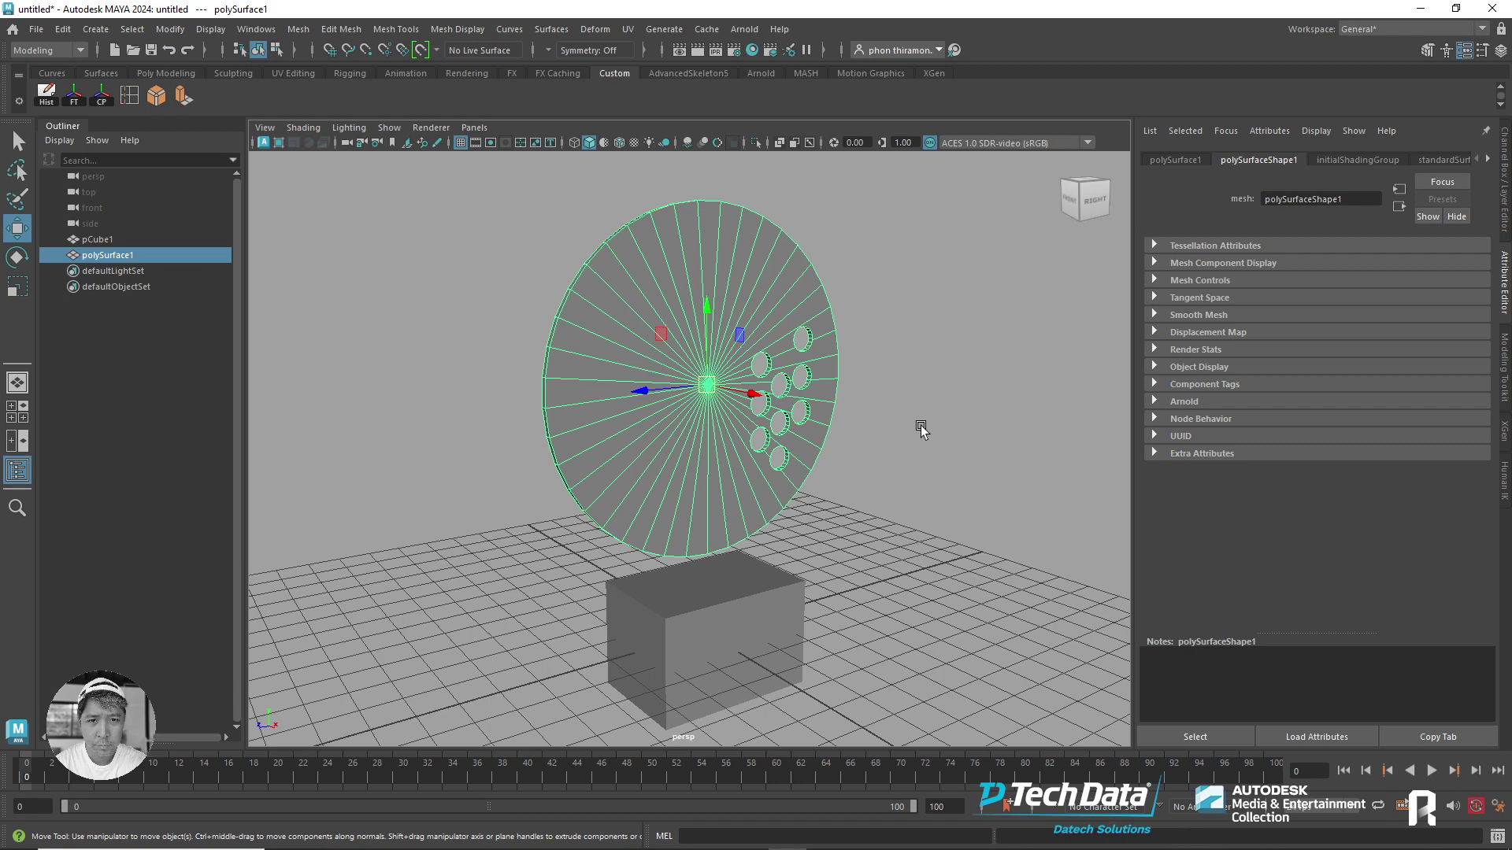
key(Delete)
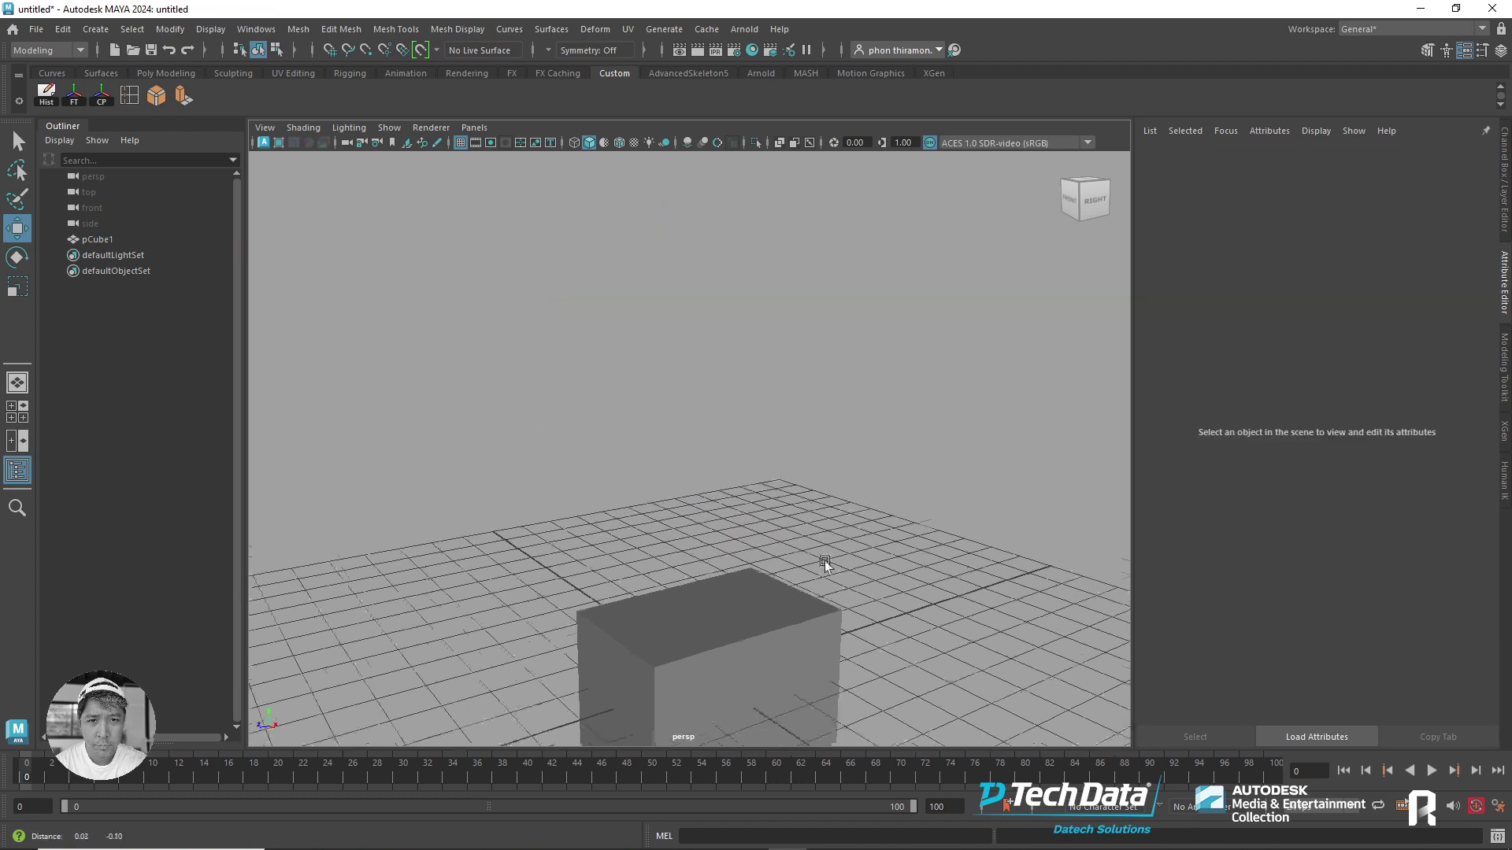
- Duplicate pCube1 and lift the copy, pCube2, clear above the original
click(773, 499)
scroll(783, 507, up, 2)
key(ctrl+d)
drag(731, 455, 731, 243)
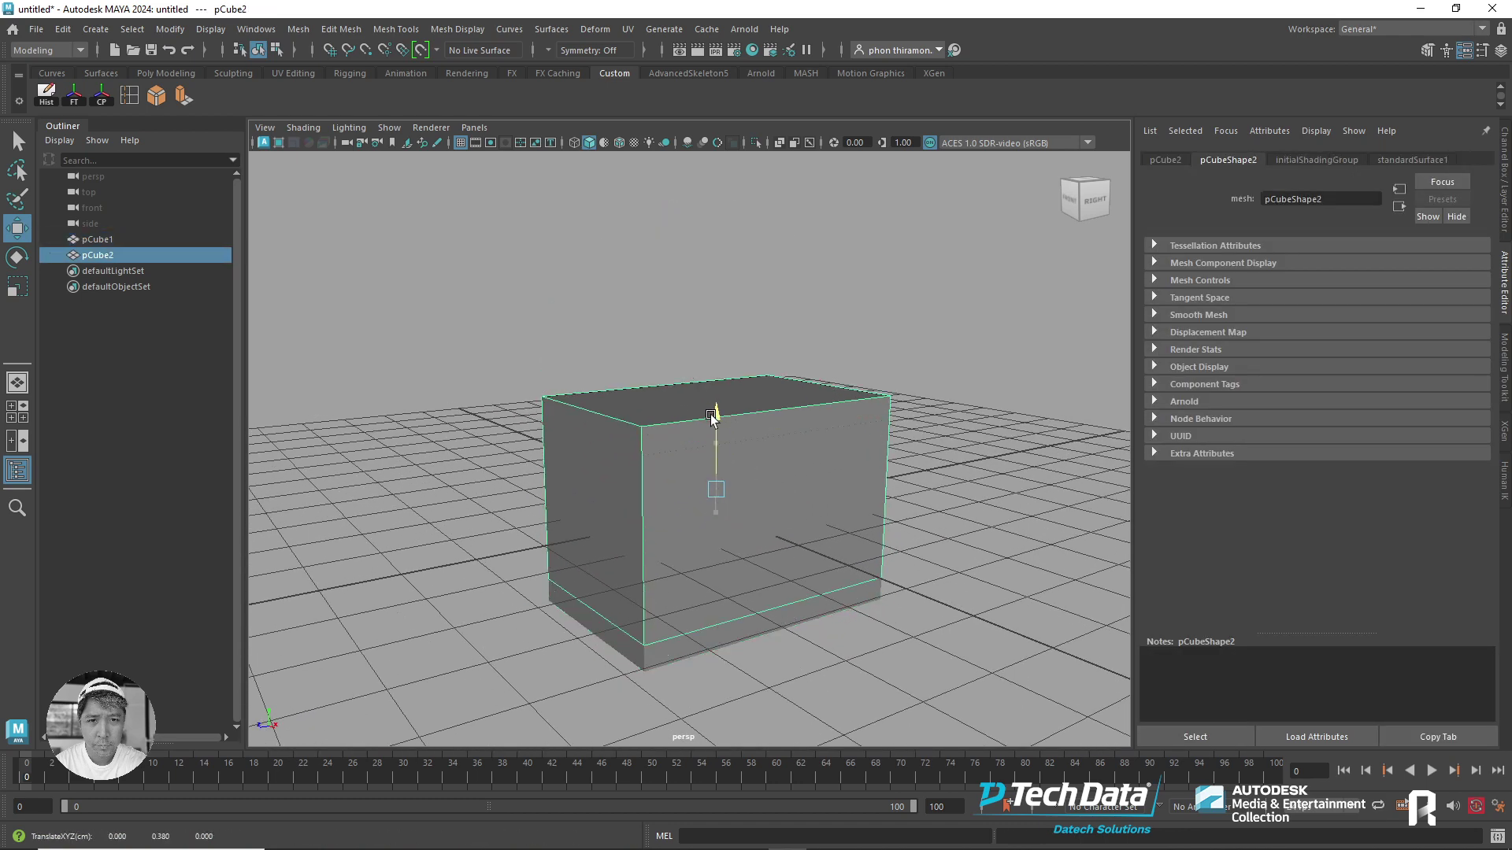
key(f)
drag(752, 354, 752, 283)
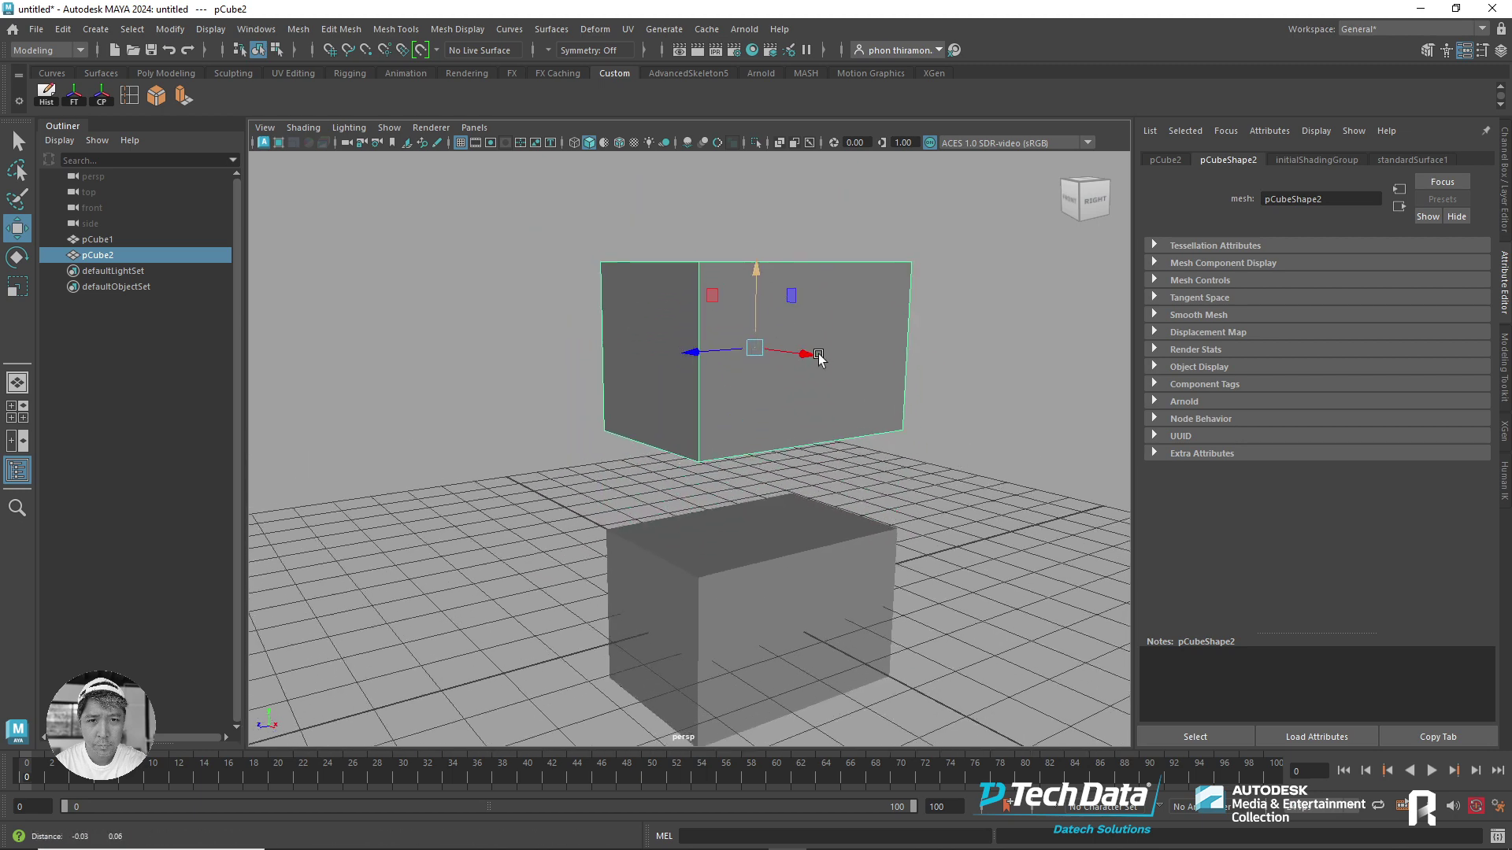
alt+middle_drag(827, 484, 792, 405)
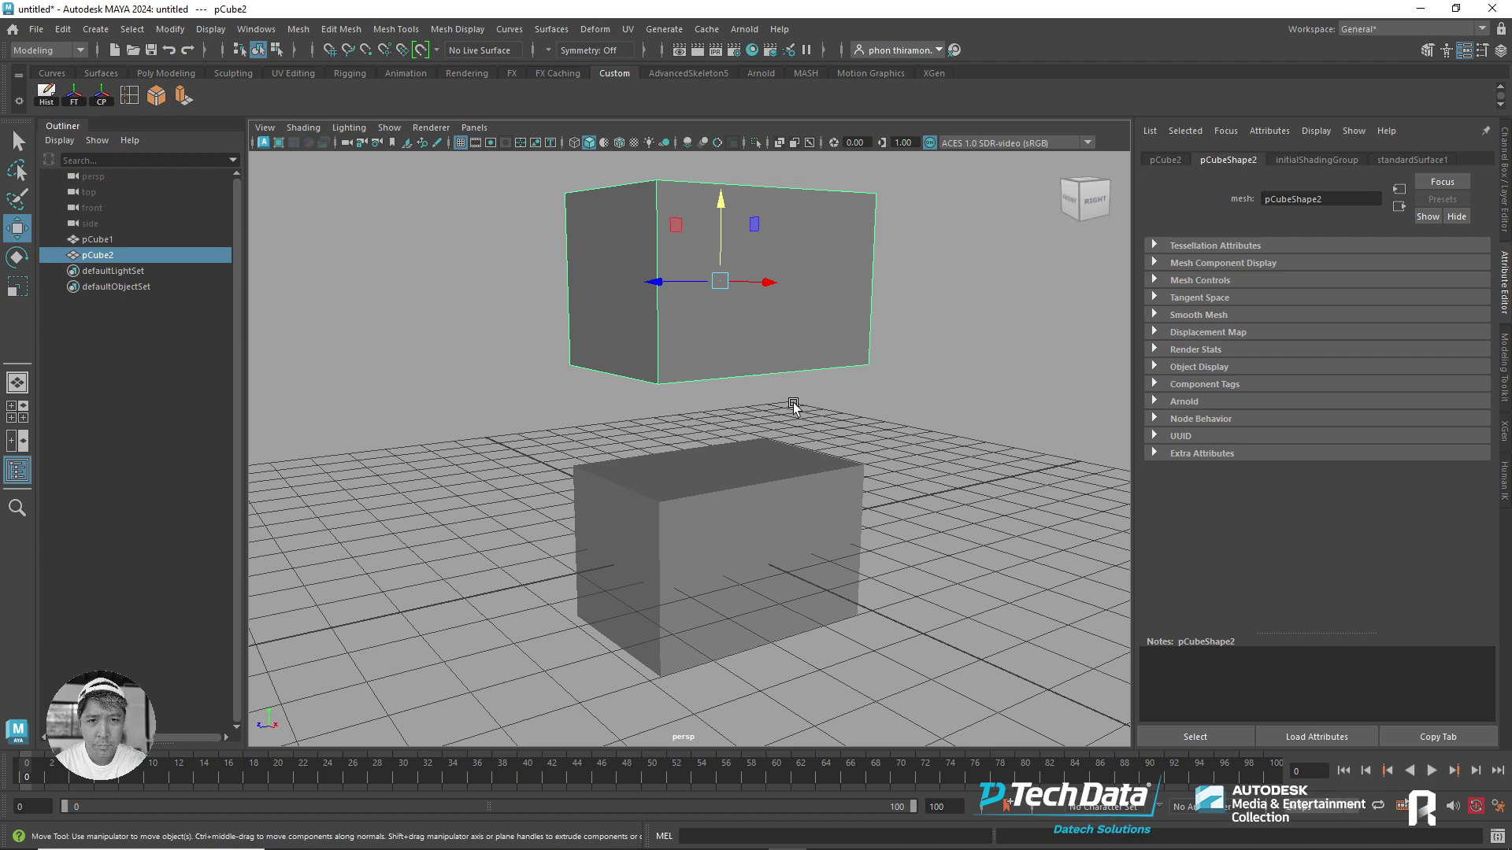
- Orbit to a new angle and select the lower original box
mouse_move(828, 441)
alt+mouse_down()
mouse_move(718, 500)
mouse_move(851, 459)
mouse_move(839, 488)
alt+mouse_up()
click(720, 538)
scroll(869, 466, up, 2)
scroll(869, 466, down, 2)
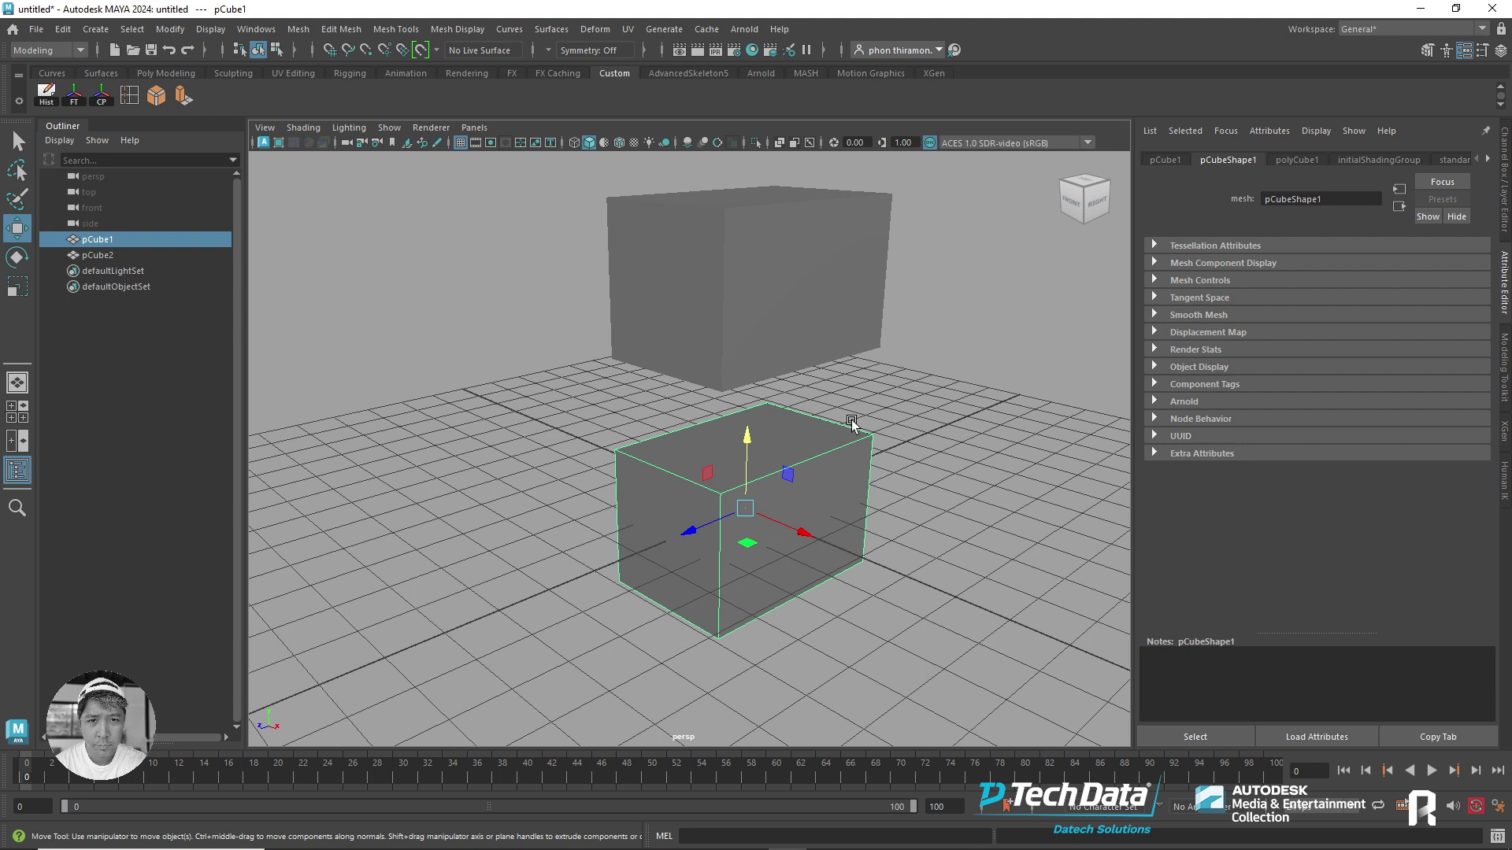
- Select the top front edge of the lower box pCube1 in edge mode
click(792, 370)
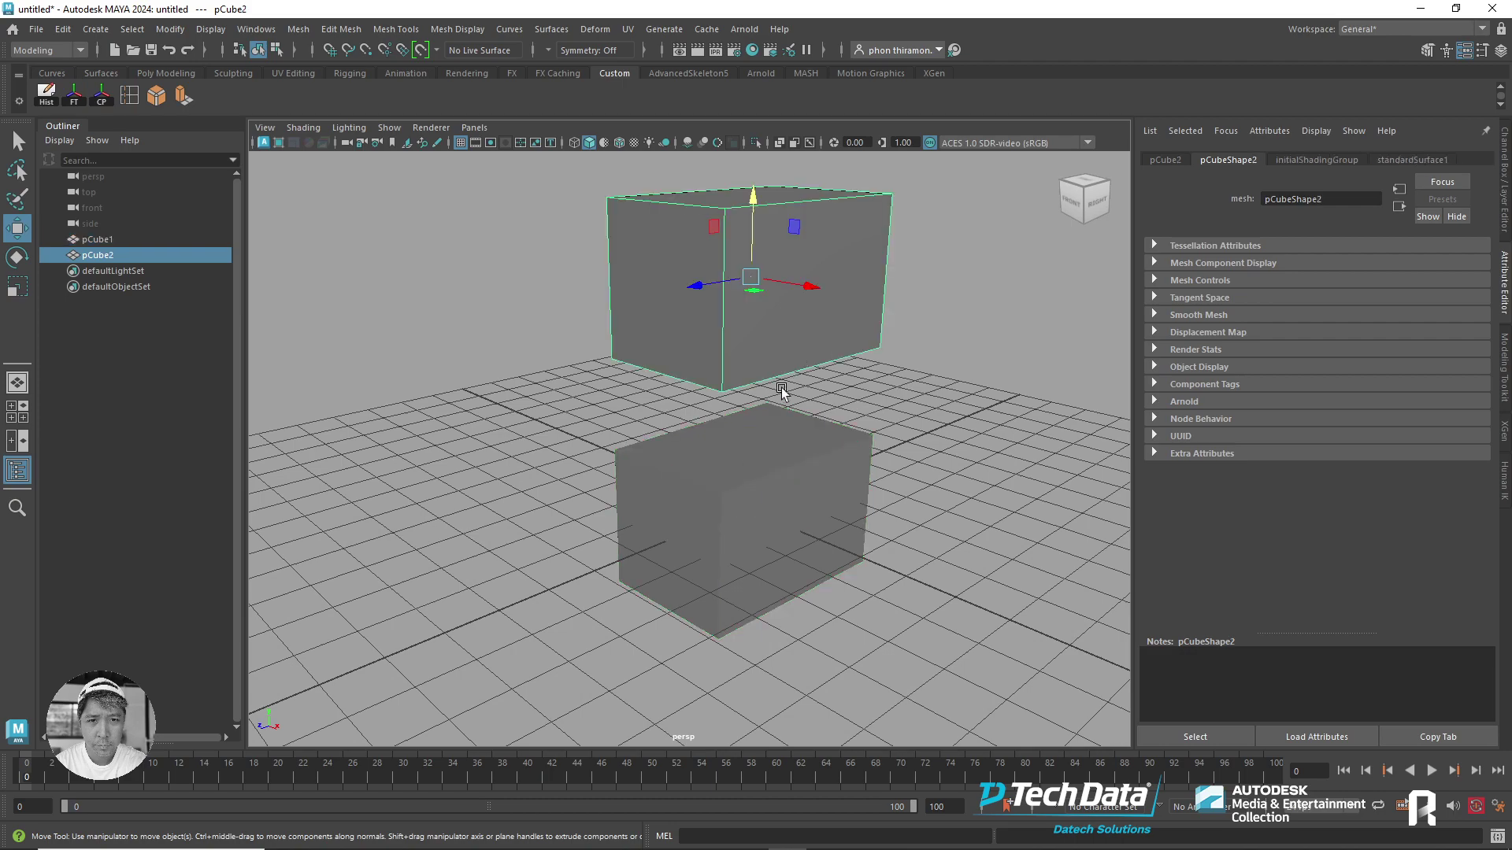
mouse_move(780, 382)
alt+mouse_down()
mouse_move(862, 449)
mouse_move(789, 431)
mouse_move(863, 472)
mouse_move(818, 392)
alt+mouse_up()
click(789, 431)
key(F10)
alt+drag(797, 323, 820, 338)
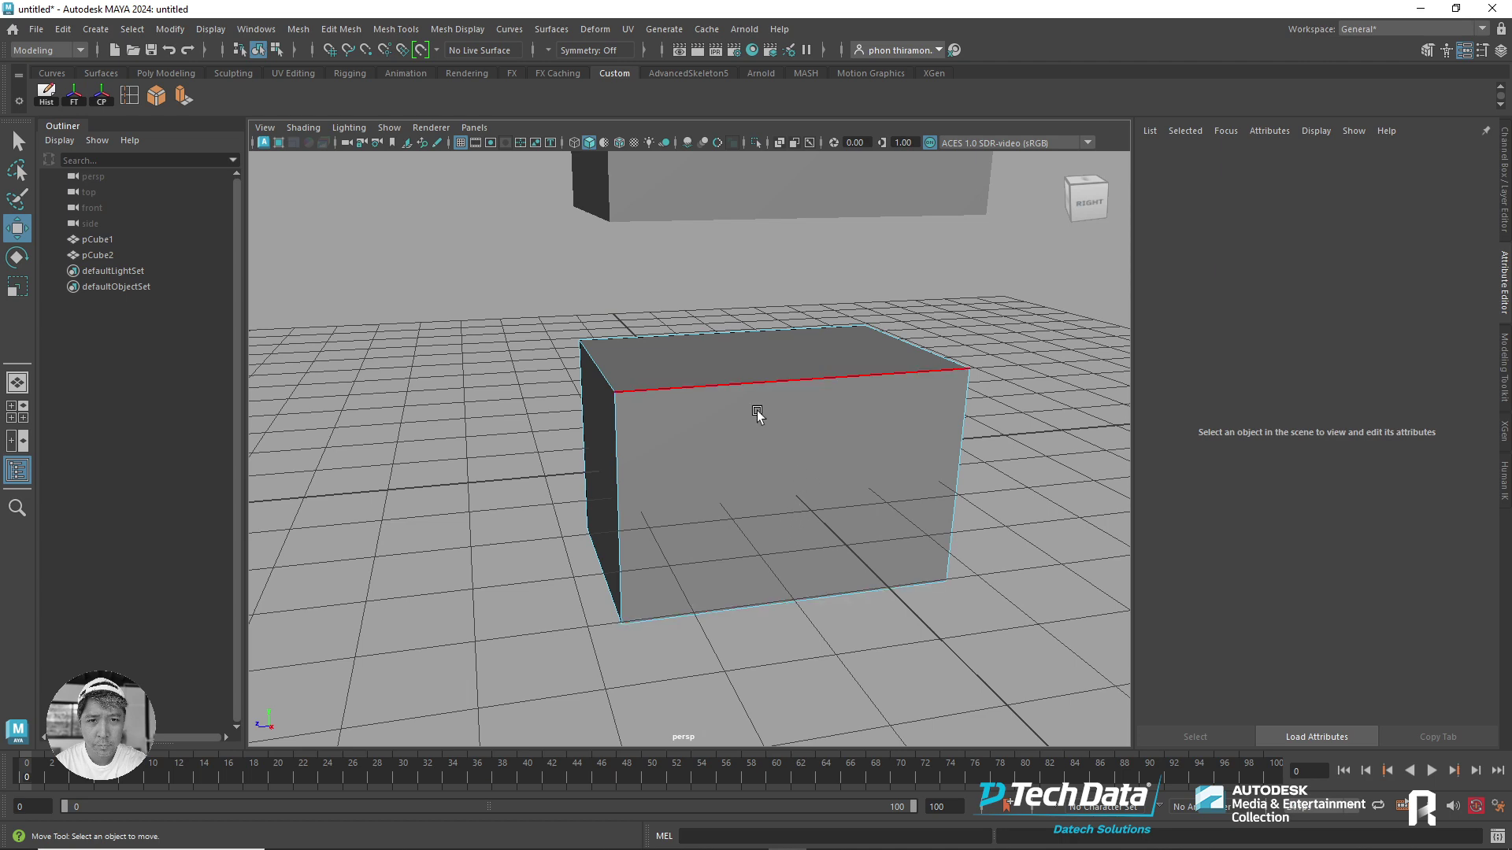
mouse_move(759, 415)
alt+mouse_down()
mouse_move(756, 360)
mouse_move(739, 375)
mouse_move(911, 422)
mouse_move(826, 428)
alt+mouse_up()
click(738, 375)
- Bevel the top front edge and set the polyBevel1 Fraction to 0.4
click(159, 101)
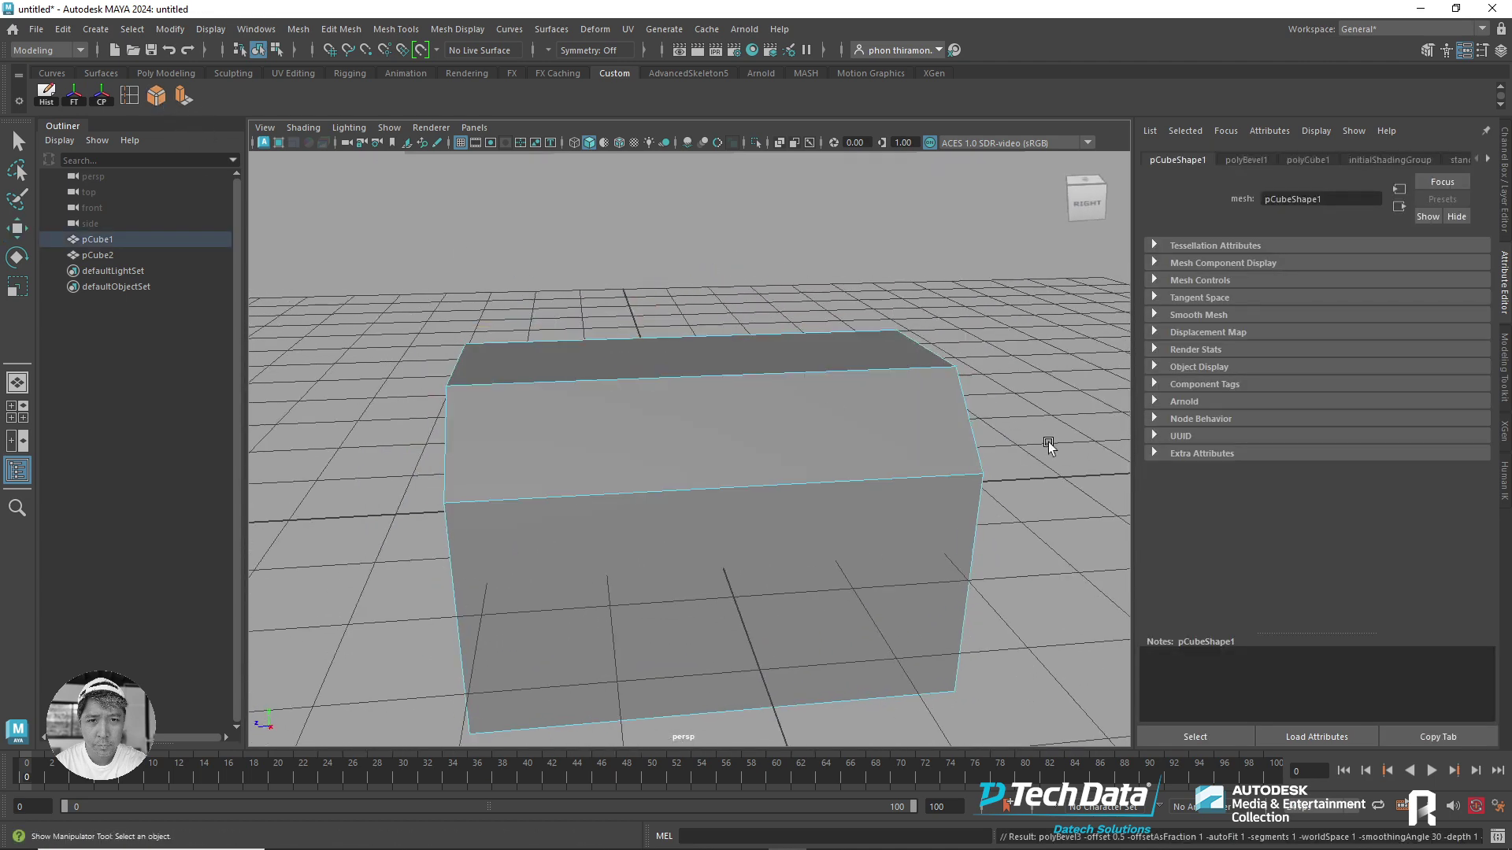
mouse_move(915, 462)
alt+mouse_down()
mouse_move(776, 432)
mouse_move(879, 444)
alt+mouse_up()
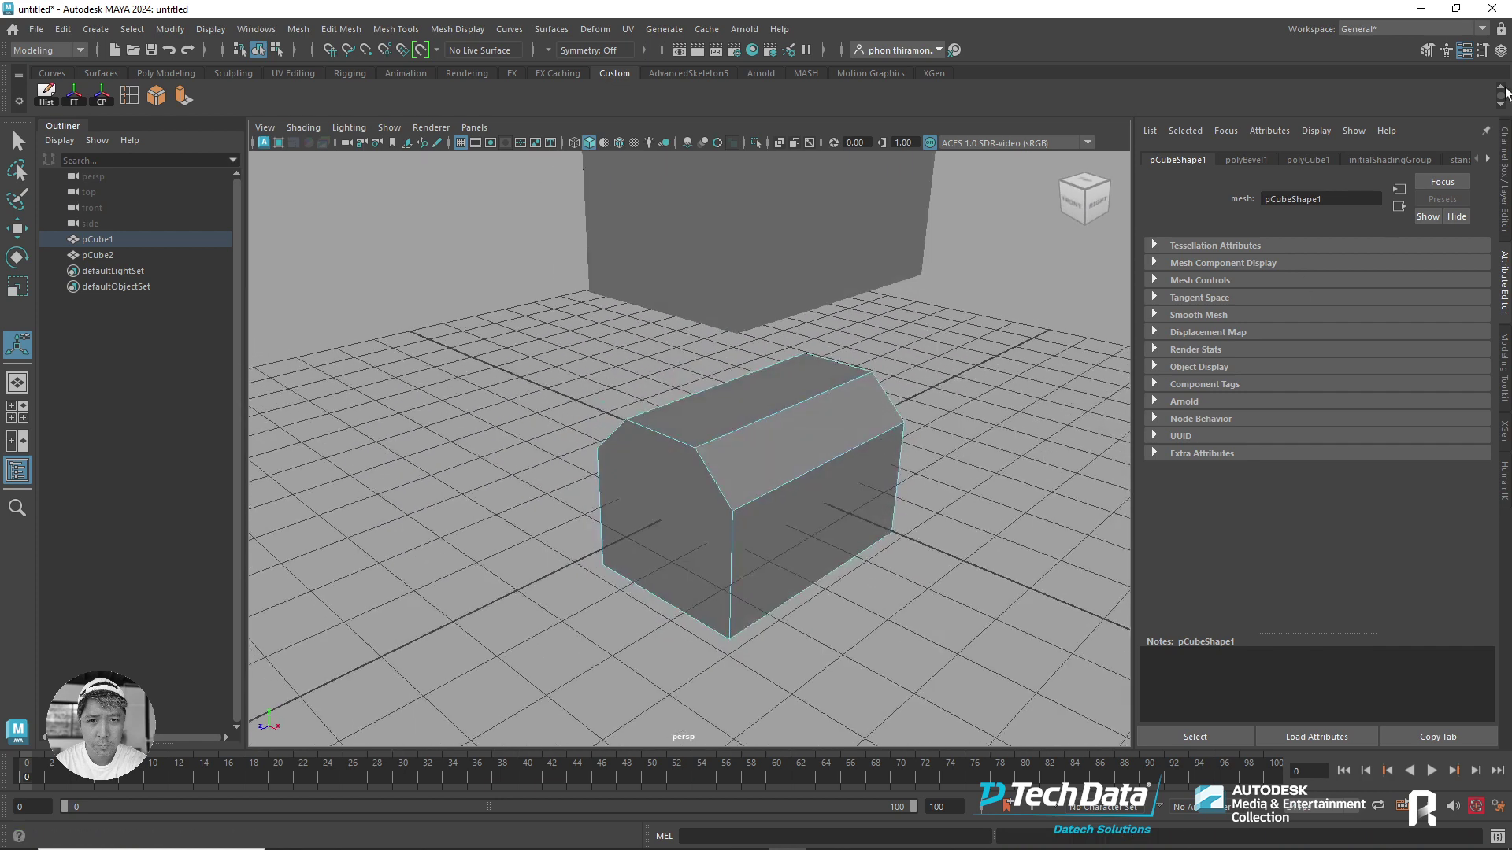
click(1498, 52)
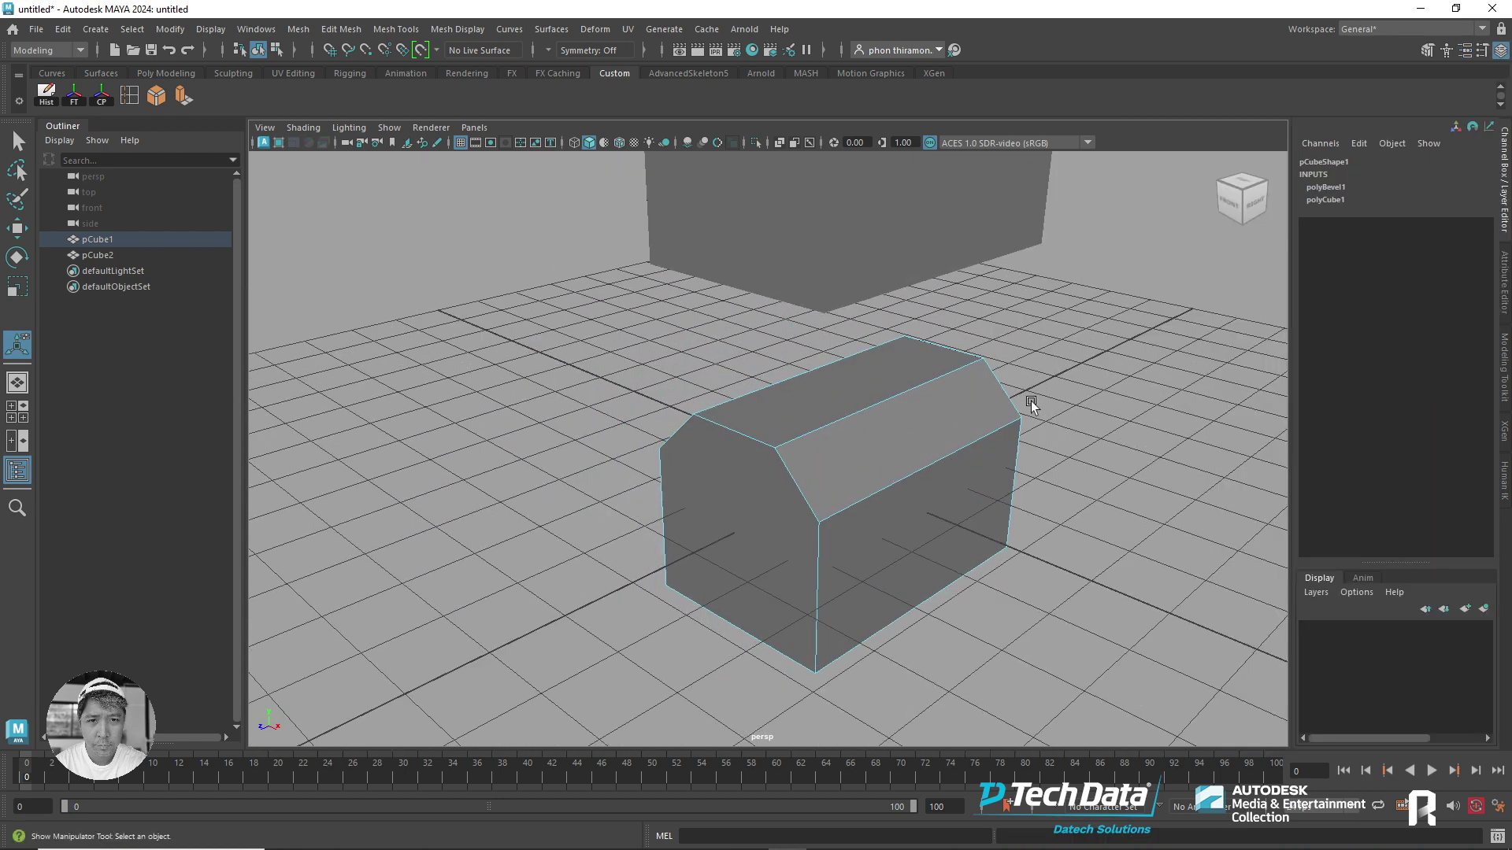
scroll(1032, 400, up, 2)
click(1331, 189)
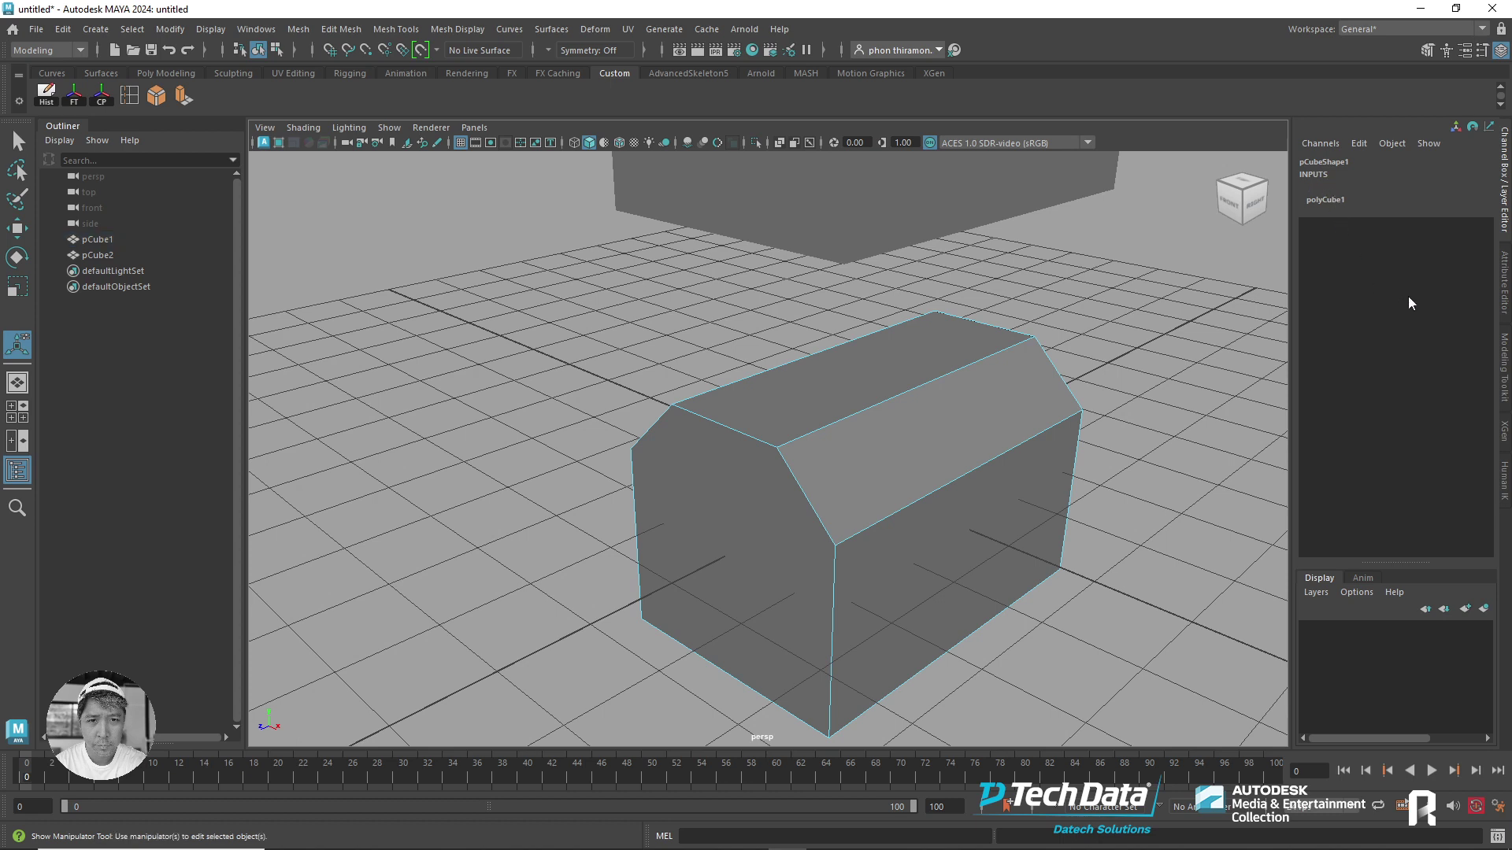
click(1410, 236)
mouse_move(1071, 325)
middle_down()
mouse_move(1056, 324)
mouse_move(1137, 296)
mouse_move(1141, 314)
middle_up()
- Adjust the bevel Offset and raise its Segments to round the corner
click(1414, 226)
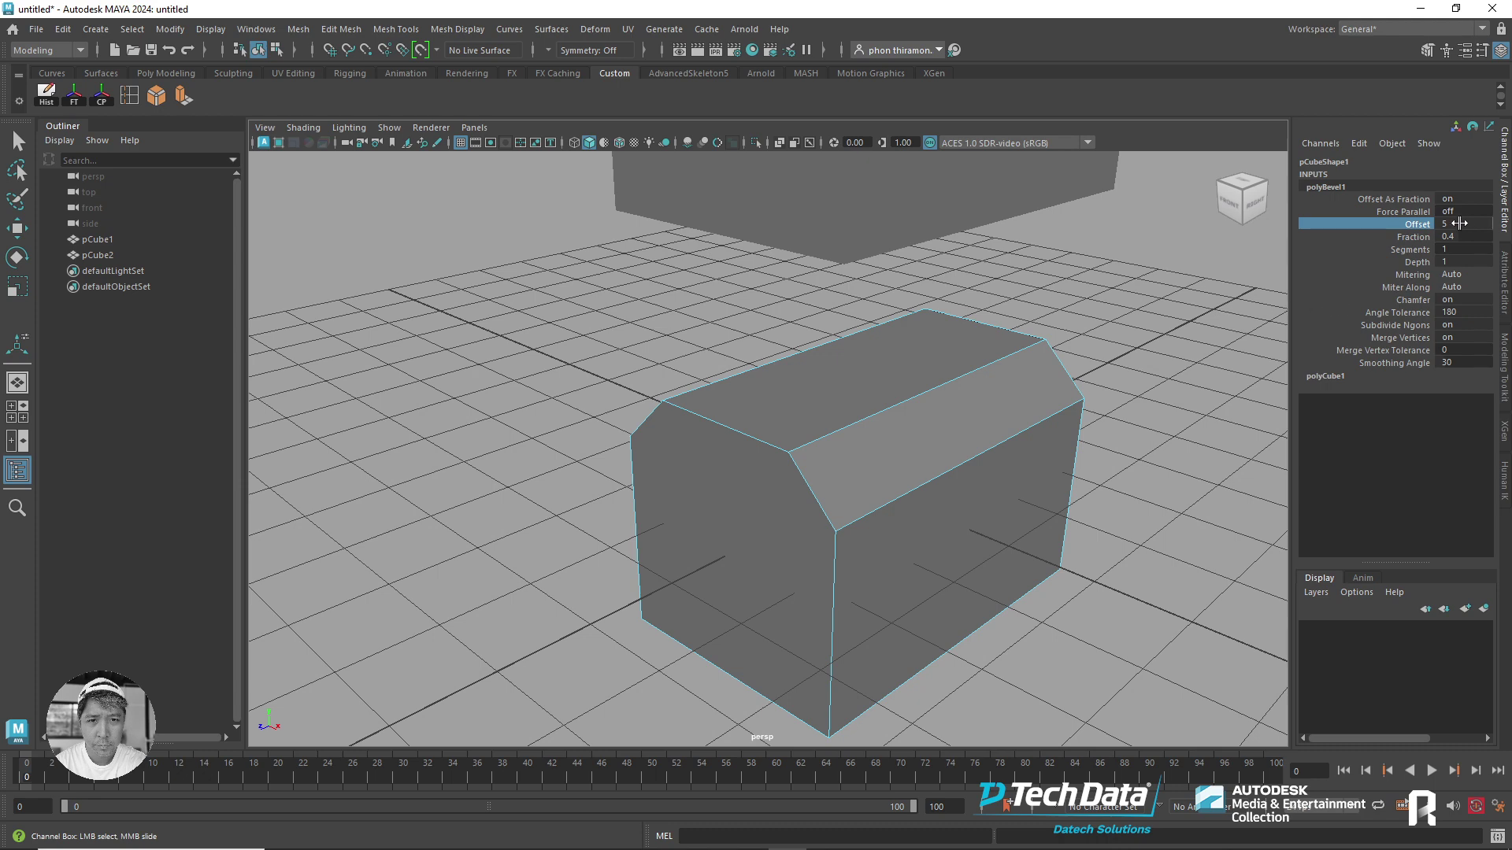
click(1419, 250)
middle_drag(1150, 339, 1179, 344)
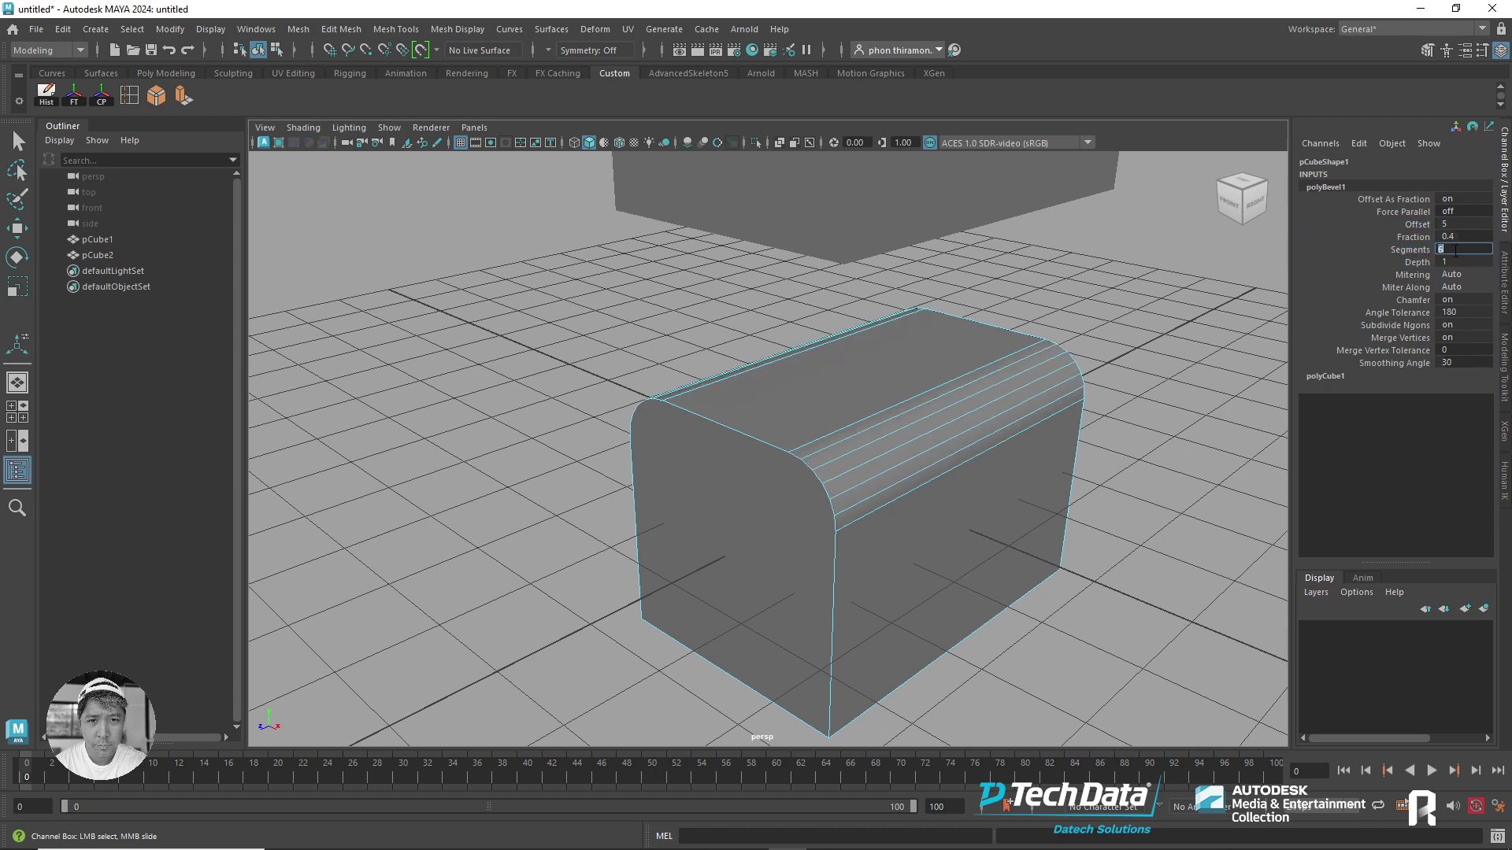
key(t)
- Inspect a new bevel edge, then return pCube1 to object mode showing both boxes
right_drag(1075, 551, 1076, 504)
alt+drag(1076, 504, 877, 446)
scroll(877, 446, down, 3)
click(863, 423)
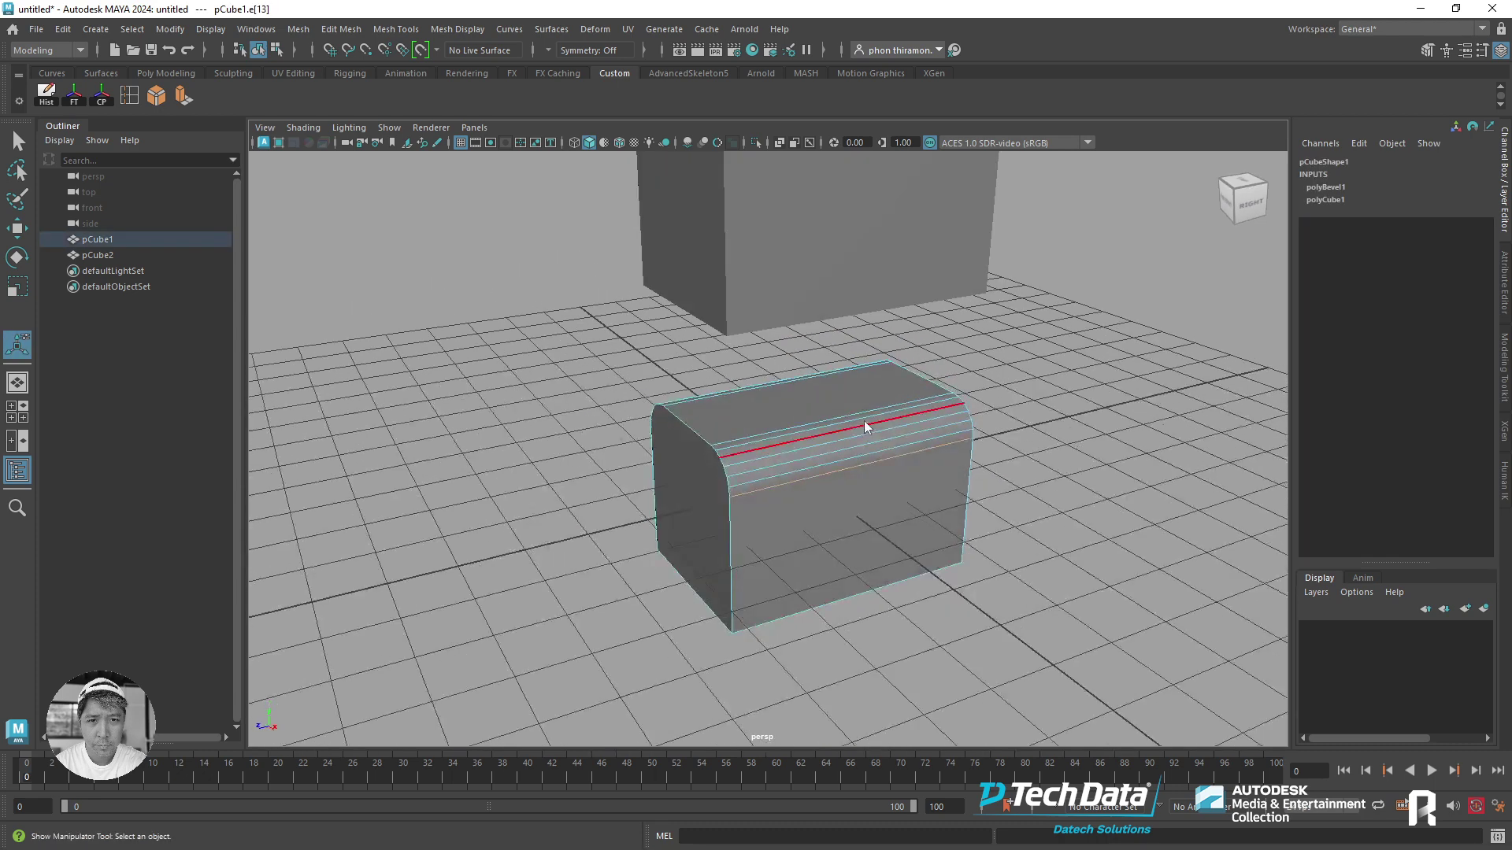
right_drag(934, 370, 977, 402)
click(1011, 445)
mouse_move(1011, 445)
alt+mouse_down()
mouse_move(815, 390)
mouse_move(868, 358)
mouse_move(825, 414)
mouse_move(882, 422)
alt+mouse_up()
- Select the top front and top back edges of the upper box pCube2
click(868, 358)
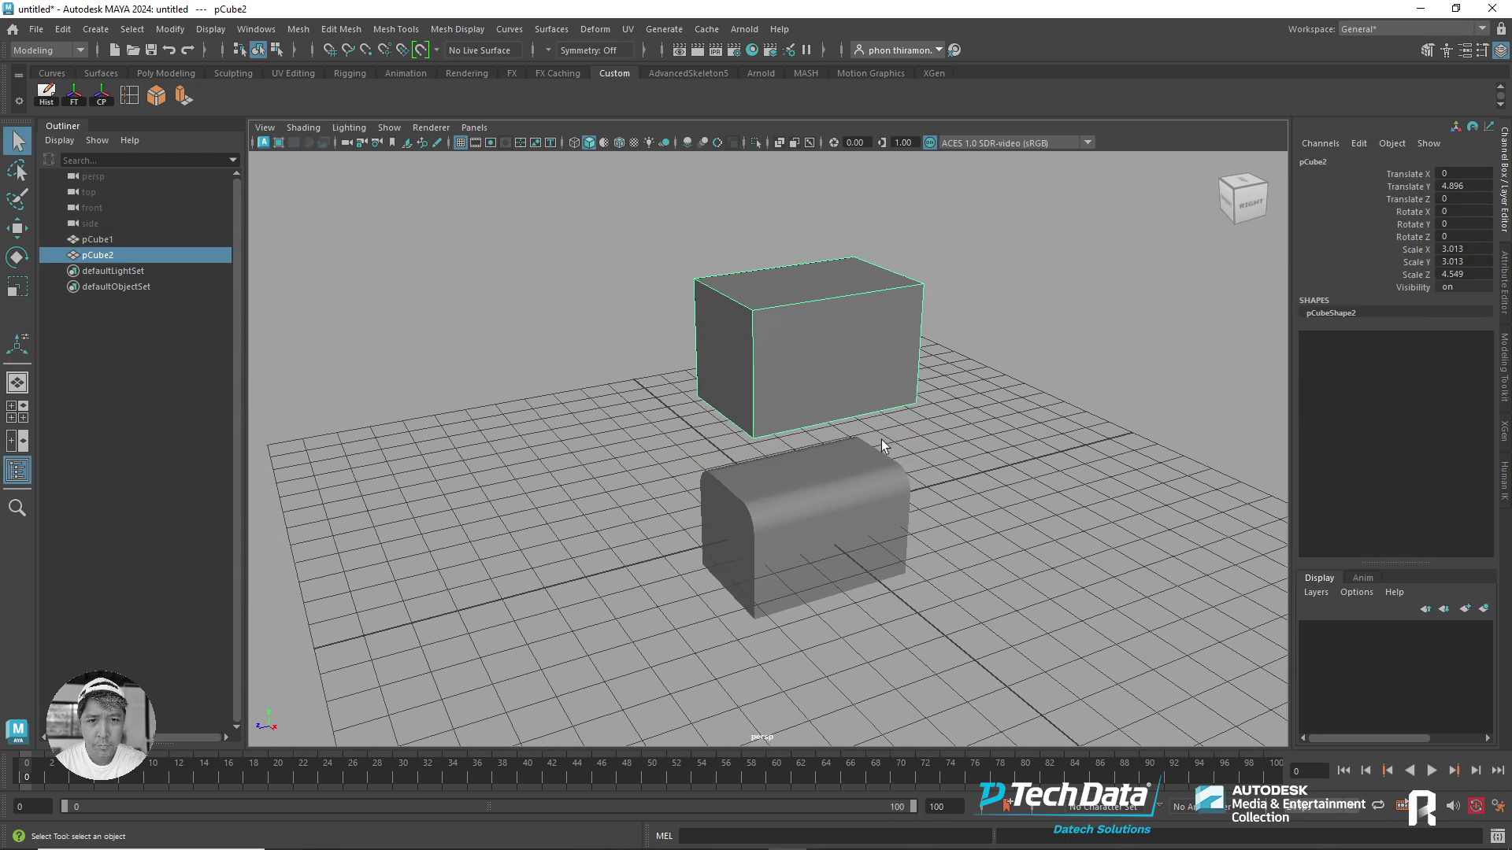
right_drag(787, 331, 784, 299)
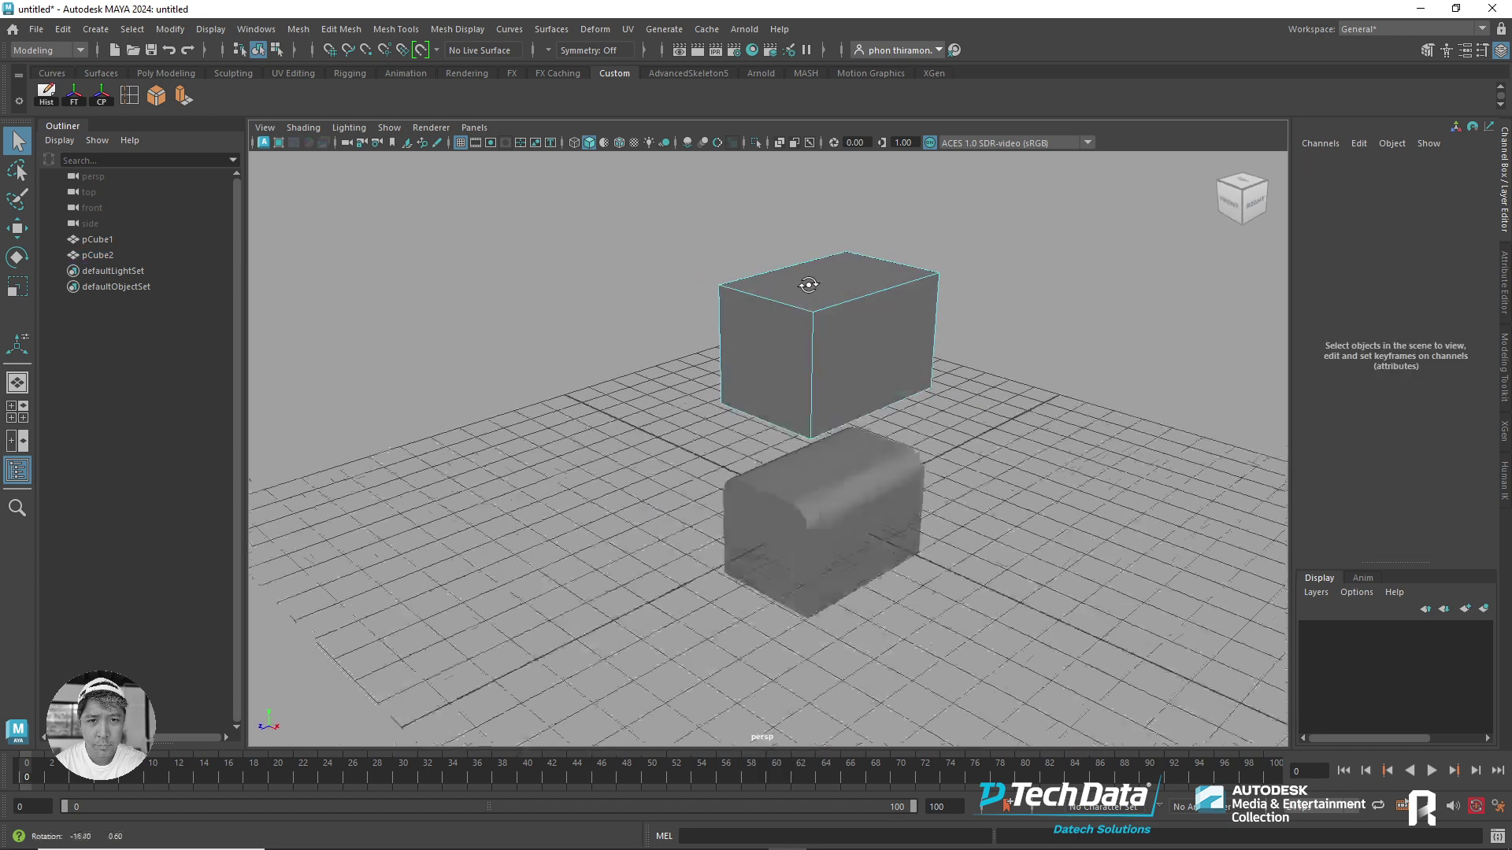
mouse_move(785, 299)
alt+mouse_down()
mouse_move(828, 305)
mouse_move(887, 266)
mouse_move(225, 171)
alt+mouse_up()
click(828, 305)
shift+click(886, 266)
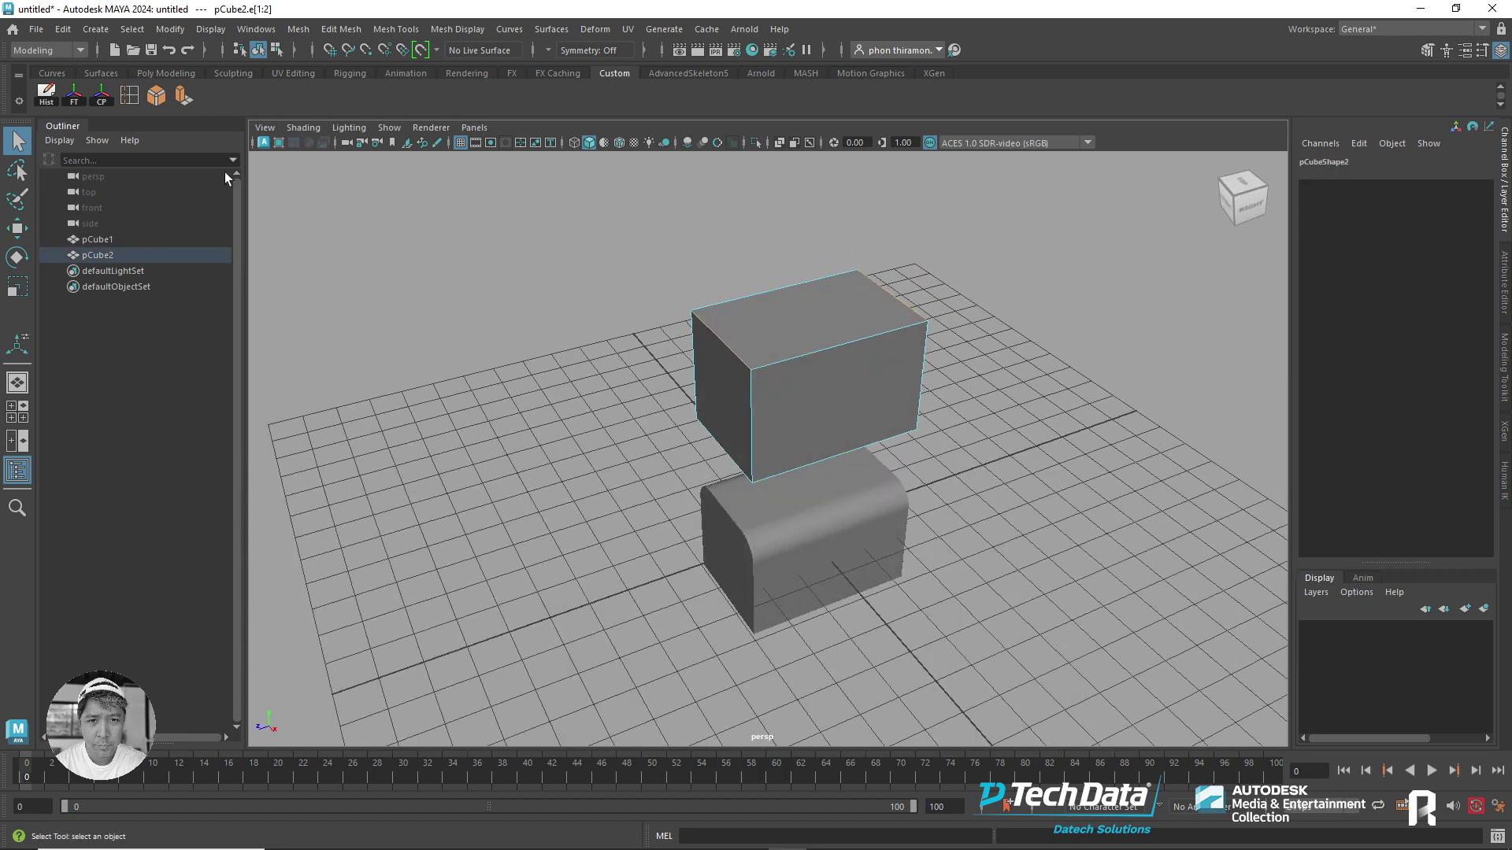
- Bevel those edges with Fraction 0.4 and 3 Segments
double_click(155, 101)
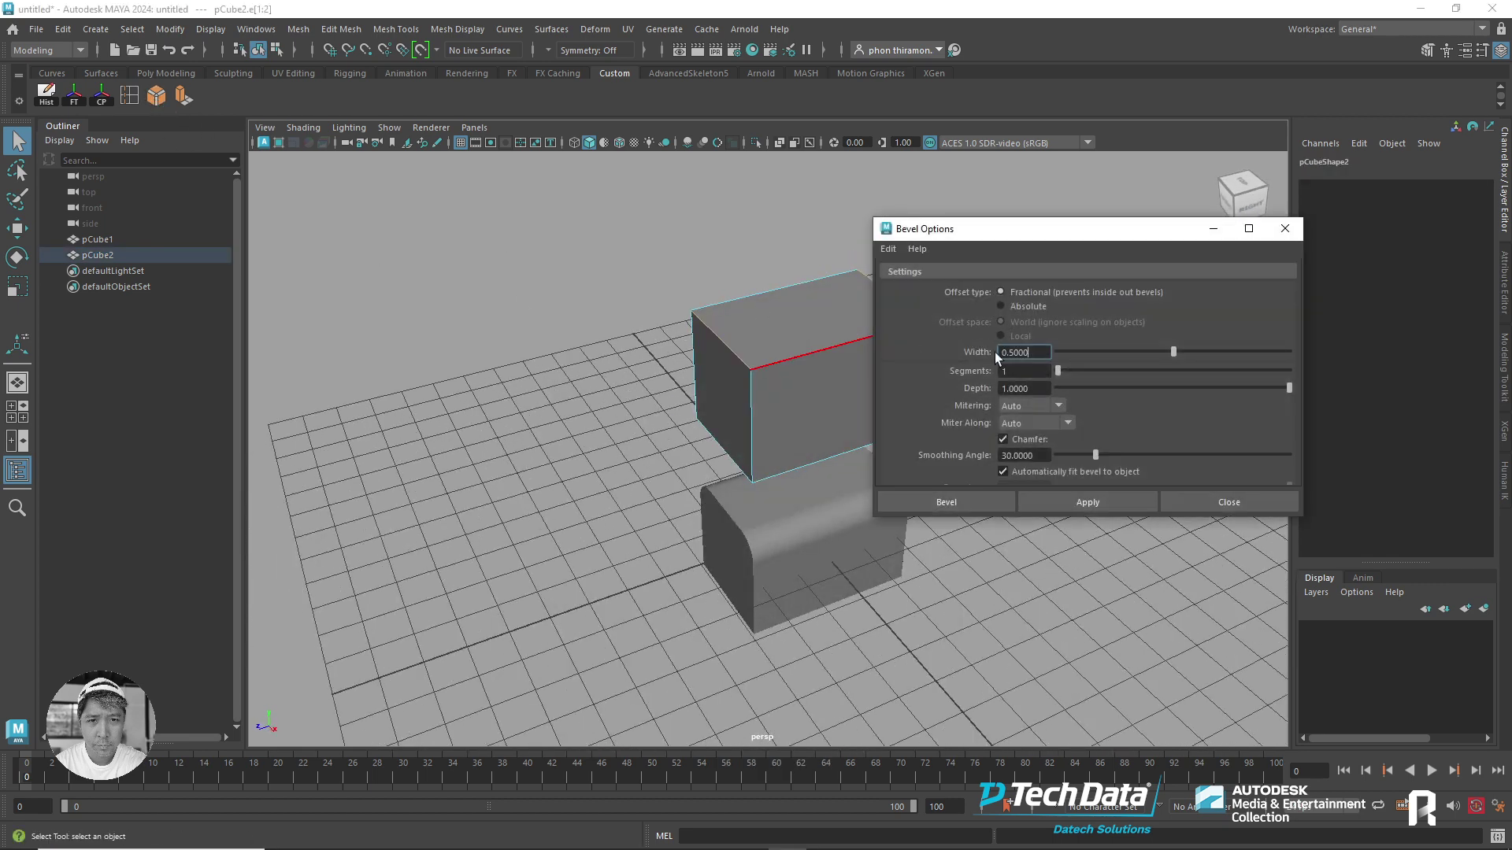
click(1061, 496)
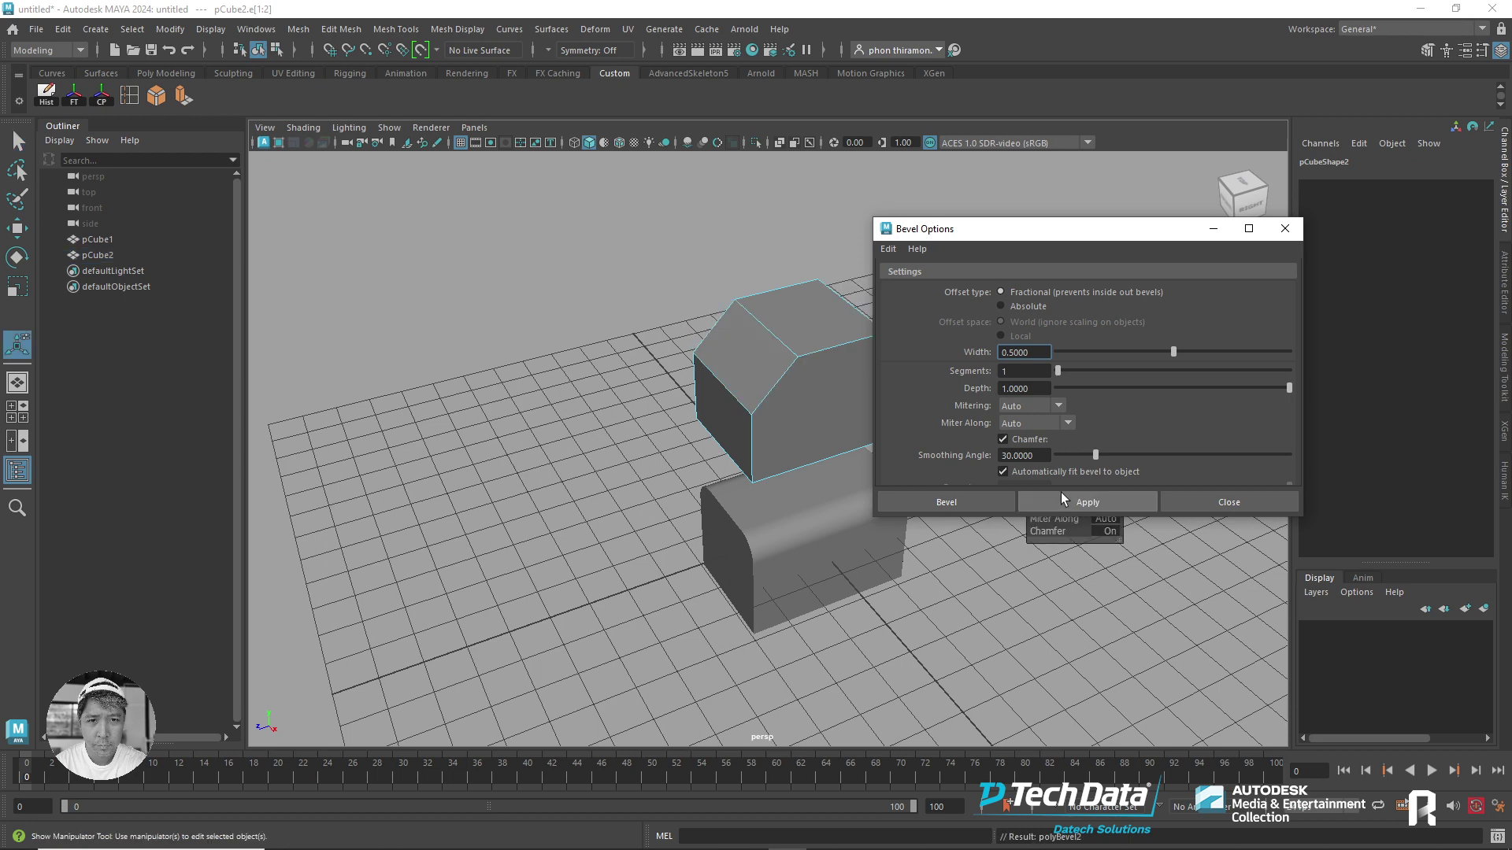
click(1291, 230)
click(1418, 199)
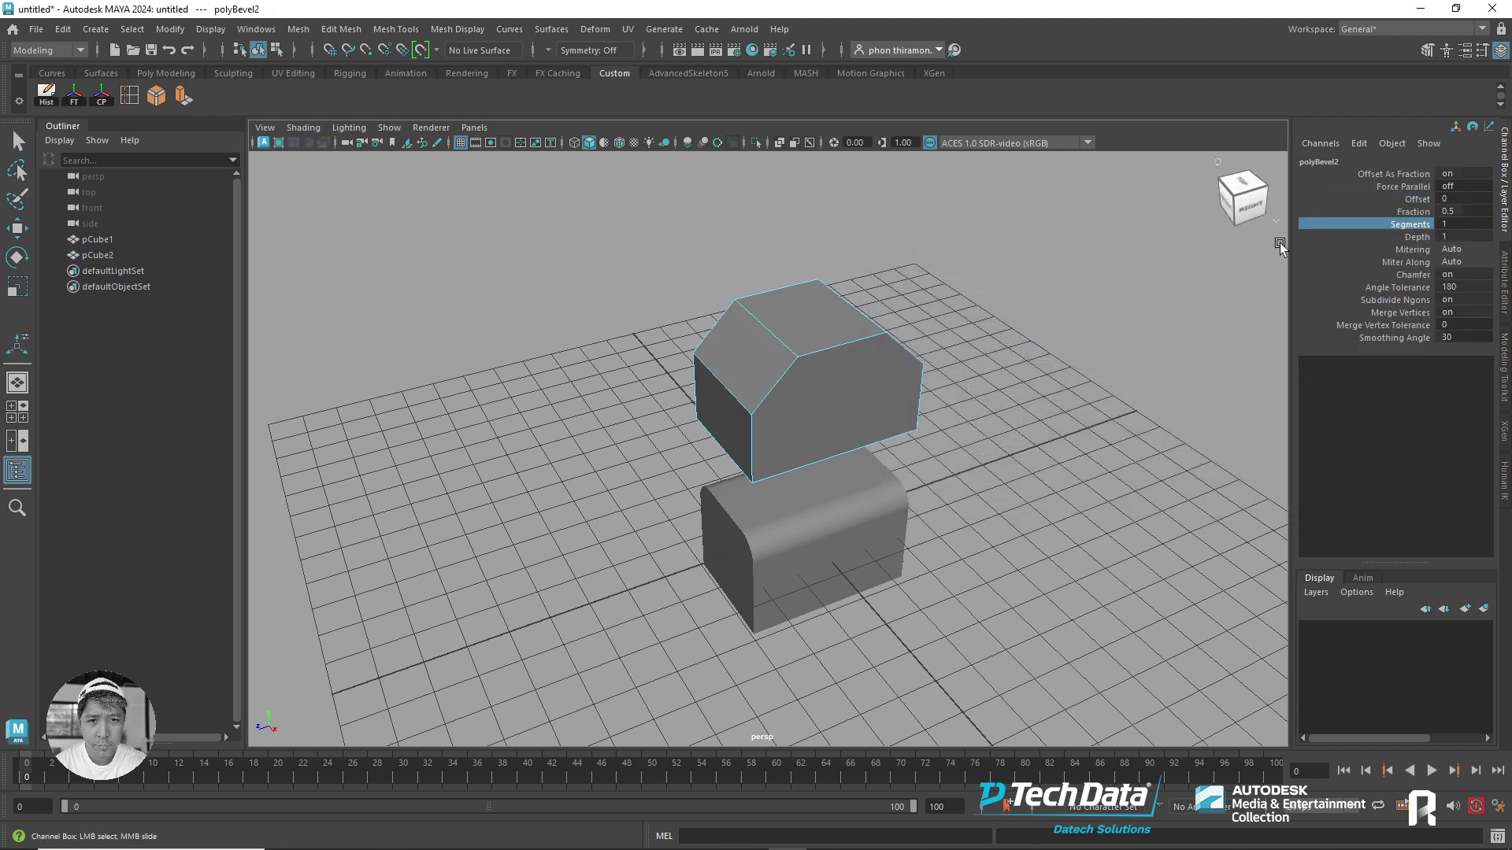
middle_drag(1298, 237, 1132, 287)
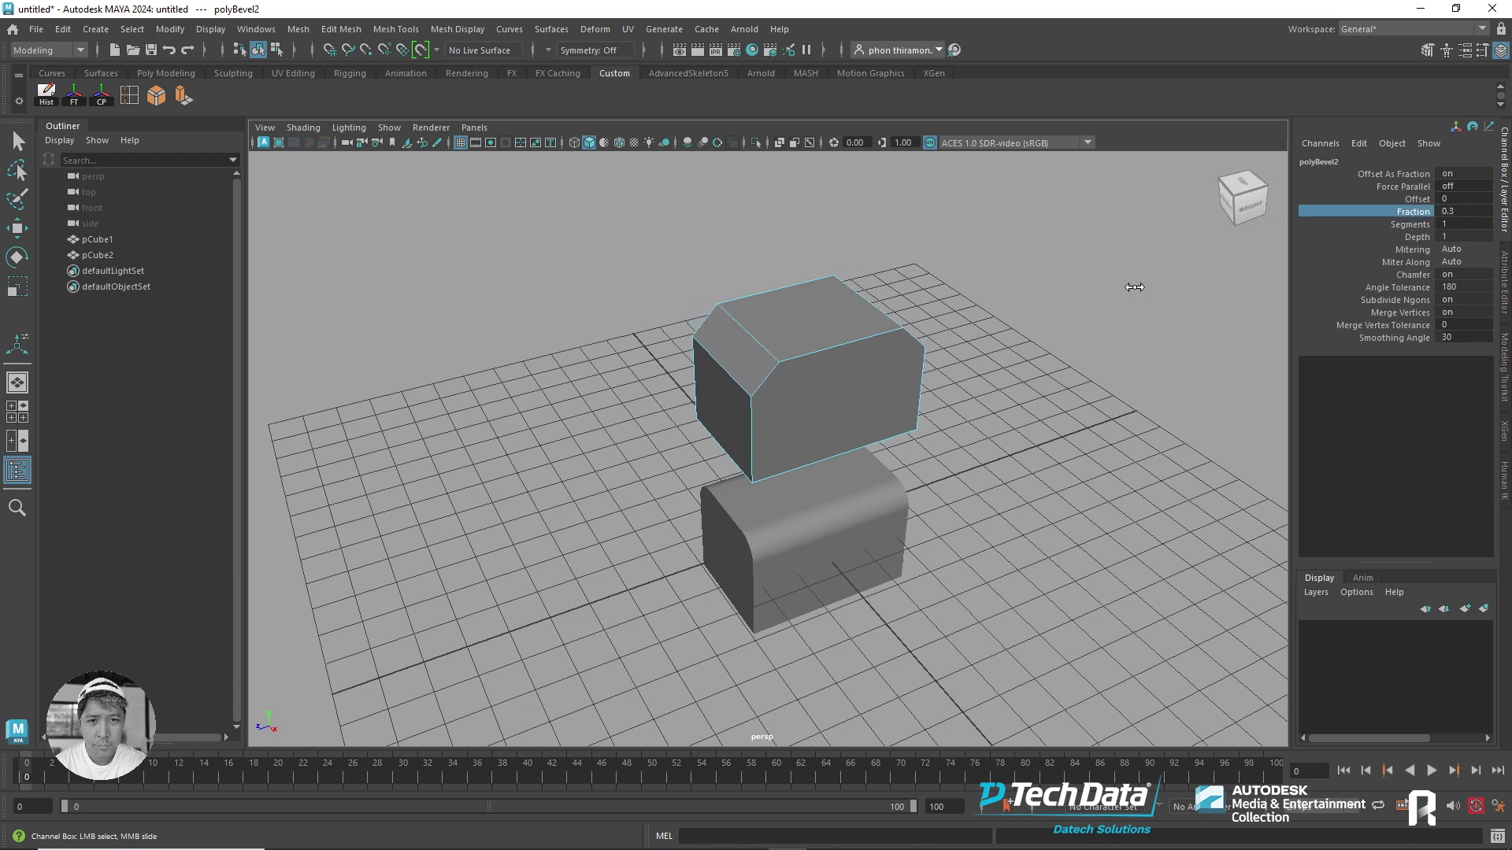
click(1457, 225)
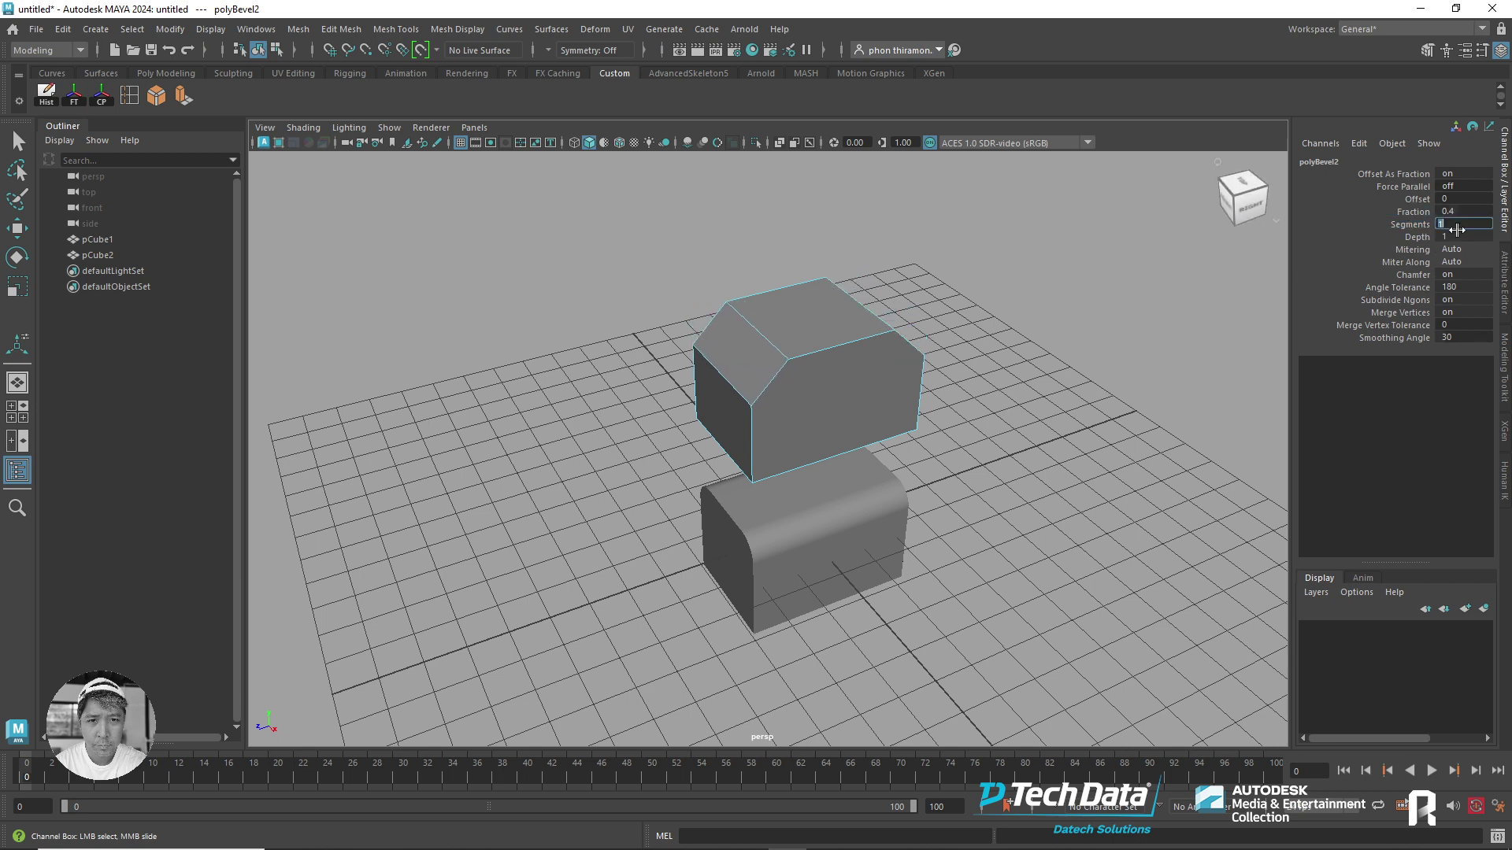
text(3)
key(Return)
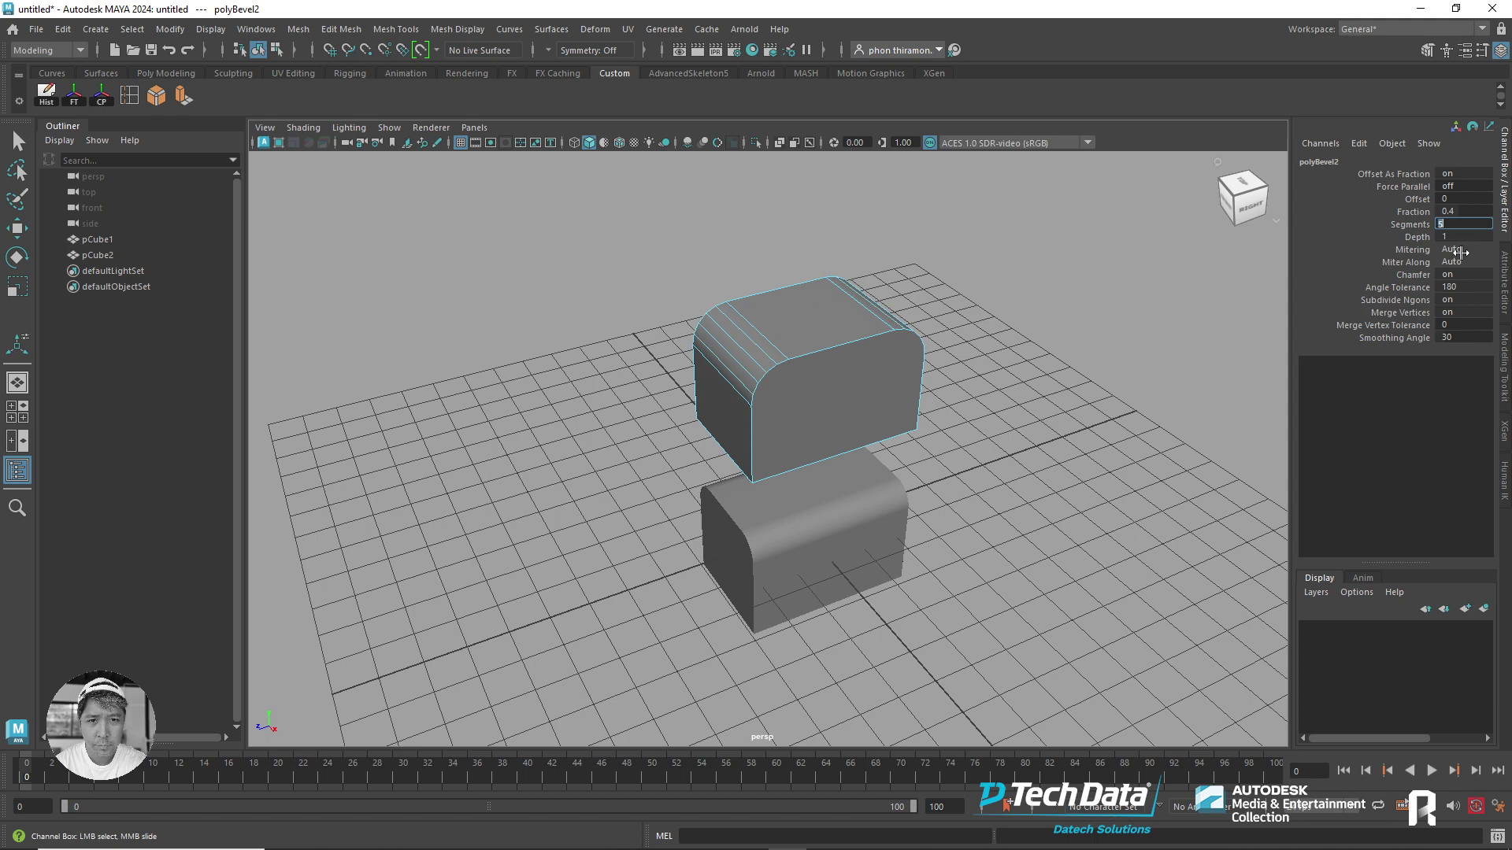
- Clear the edge selection and return the bevelled pCube2 to object selection
click(1035, 438)
click(830, 378)
right_drag(852, 343, 1020, 267)
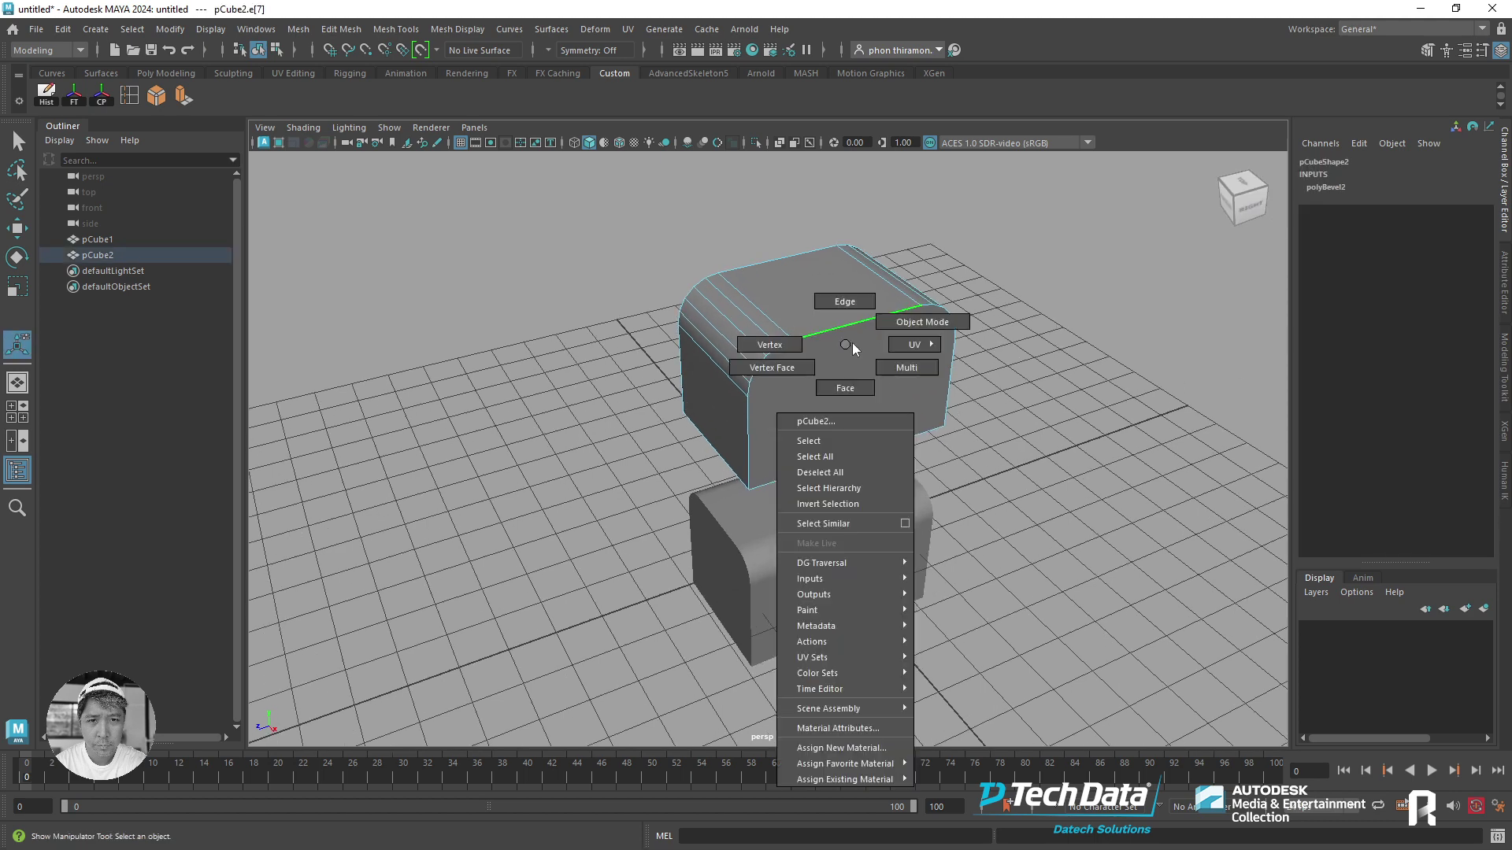
alt+drag(1020, 268, 948, 339)
- Move the bevelled cube down into the lower box, offset it in Z, and stretch it along X
key(w)
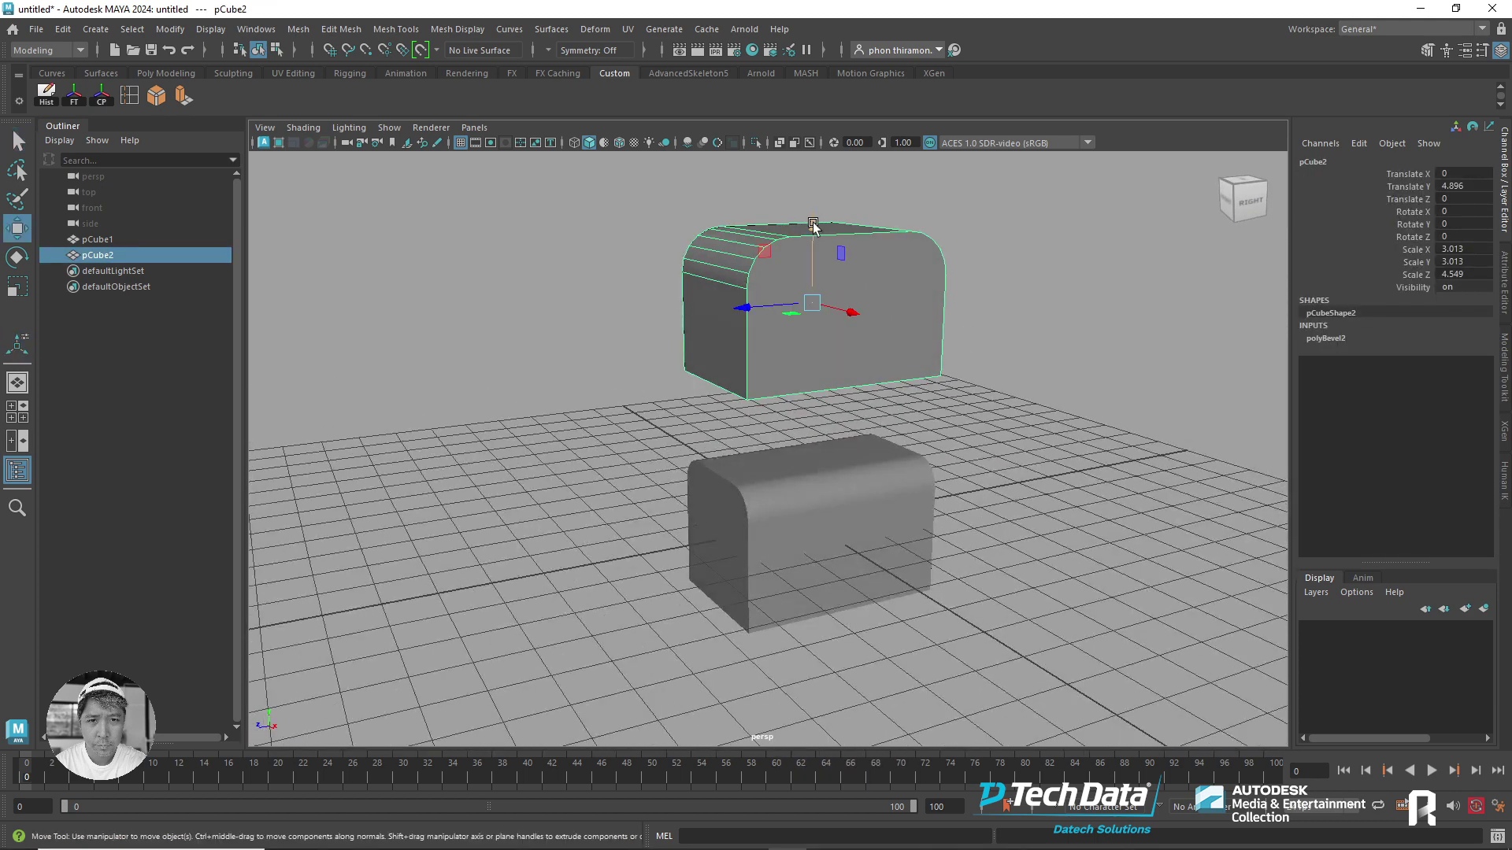
mouse_move(813, 226)
mouse_down()
mouse_move(833, 527)
mouse_move(810, 418)
mouse_move(835, 394)
mouse_up()
mouse_move(858, 470)
mouse_down()
mouse_move(813, 470)
mouse_move(883, 451)
mouse_up()
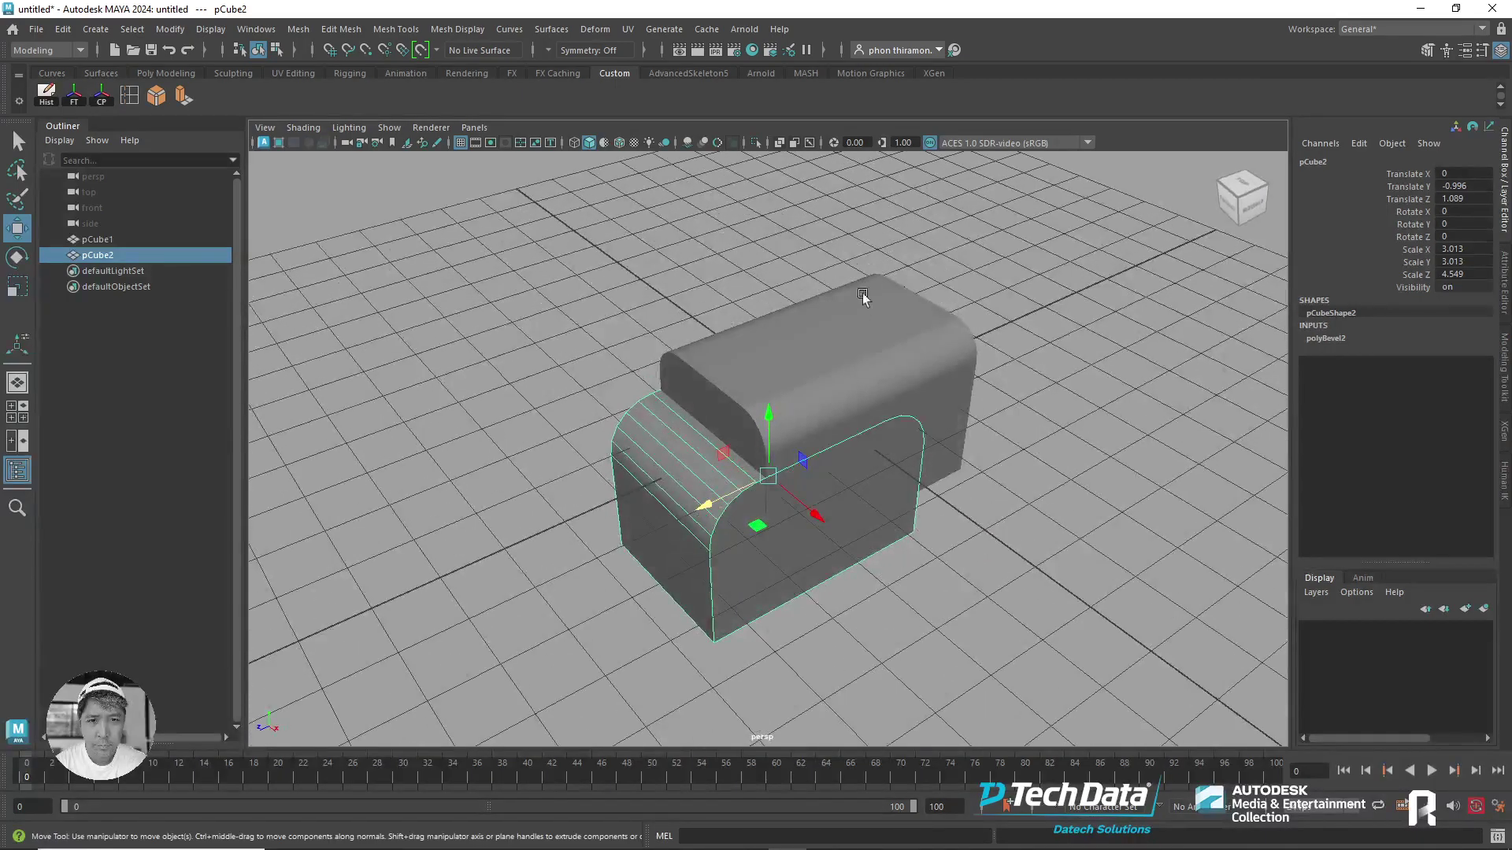
mouse_move(867, 346)
alt+mouse_down()
mouse_move(863, 464)
mouse_move(841, 468)
alt+mouse_up()
key(r)
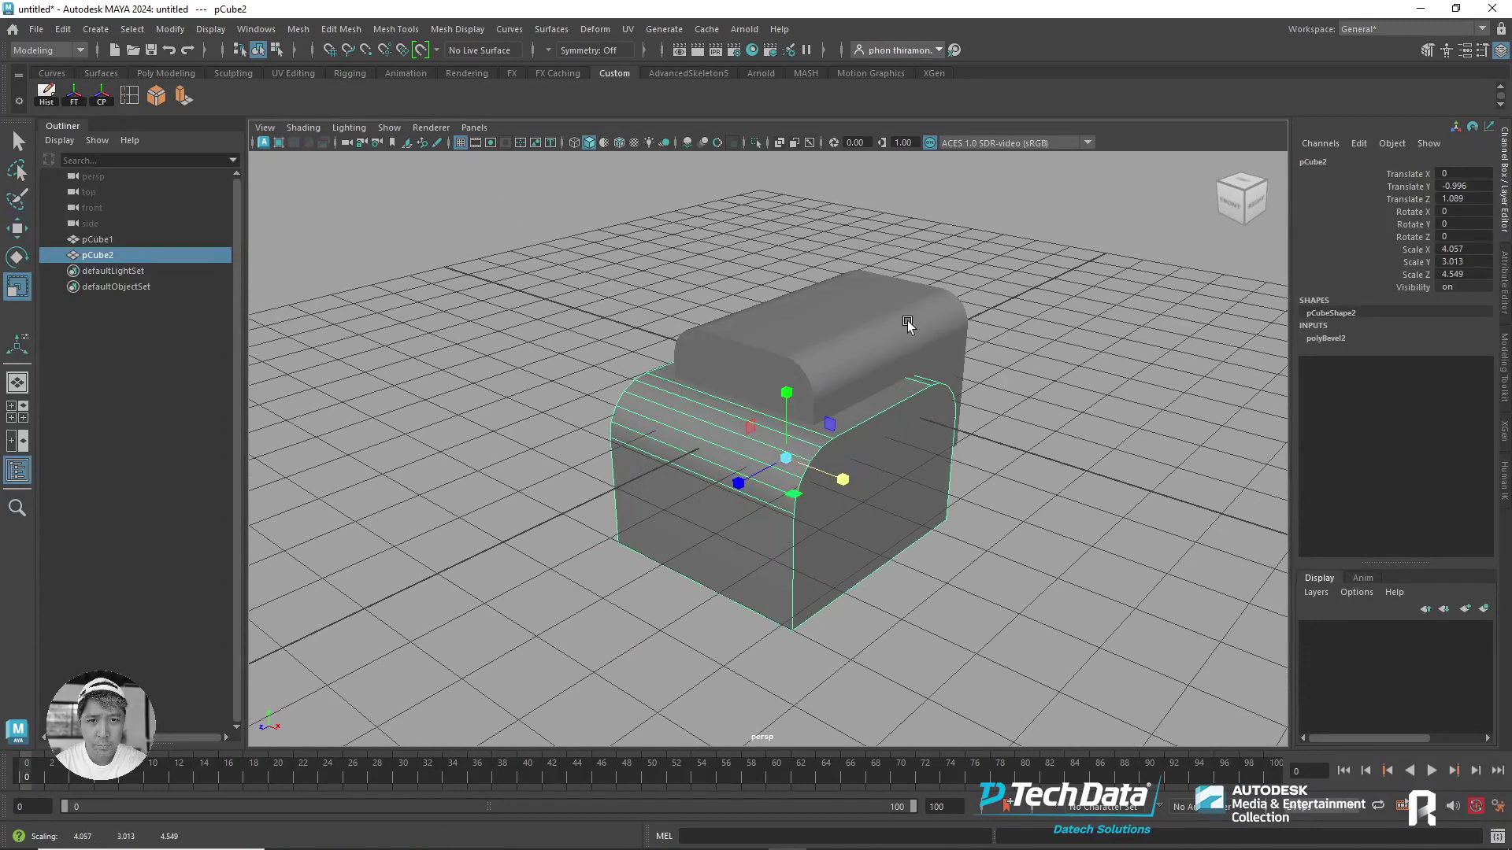
- Boolean-subtract pCube2 from pCube1 with Mesh > Booleans > Difference
click(907, 321)
shift+click(943, 457)
click(299, 30)
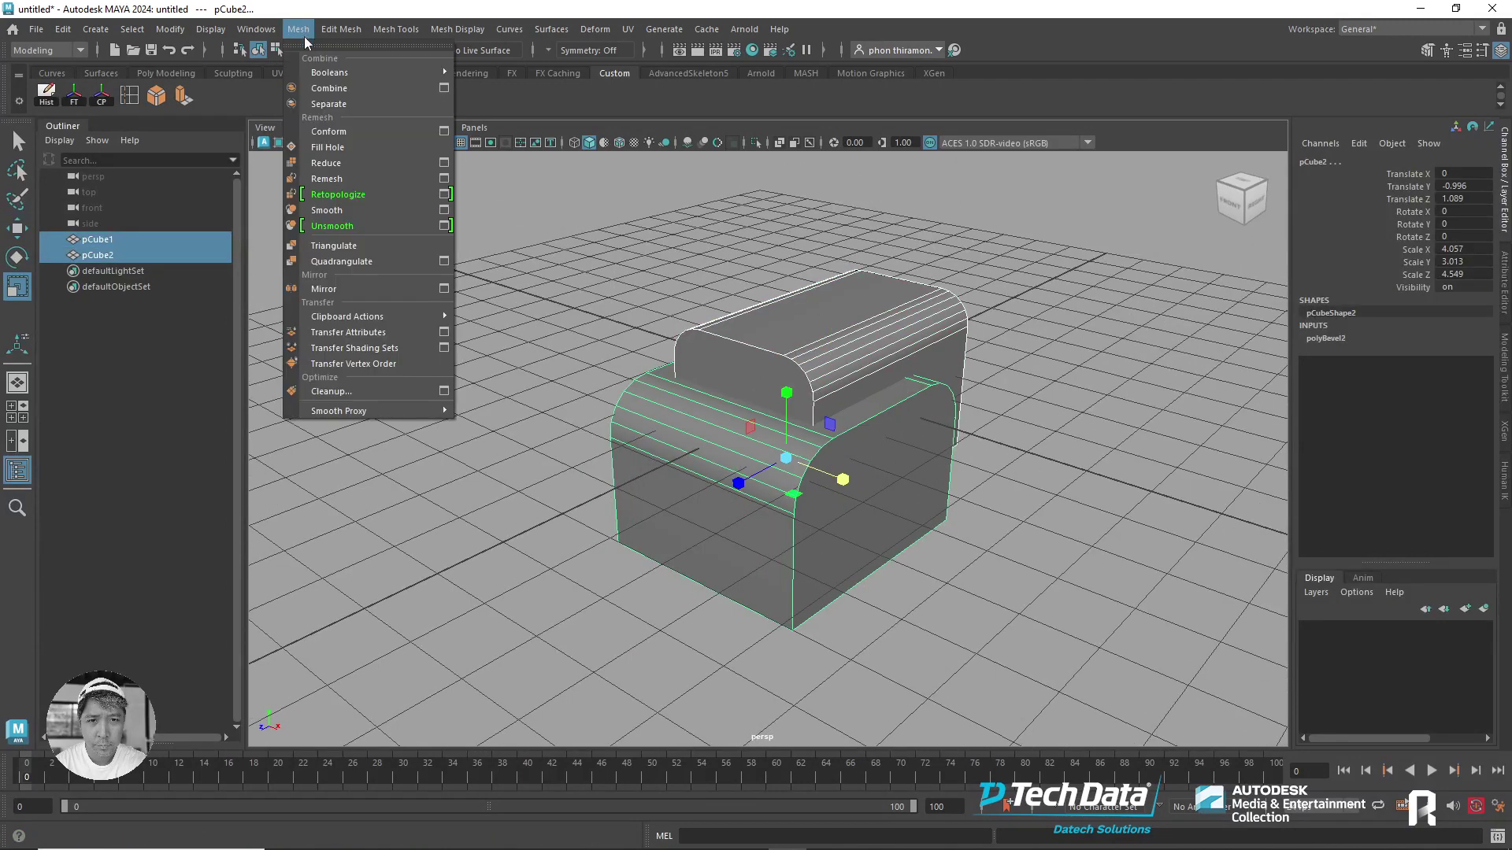
click(545, 88)
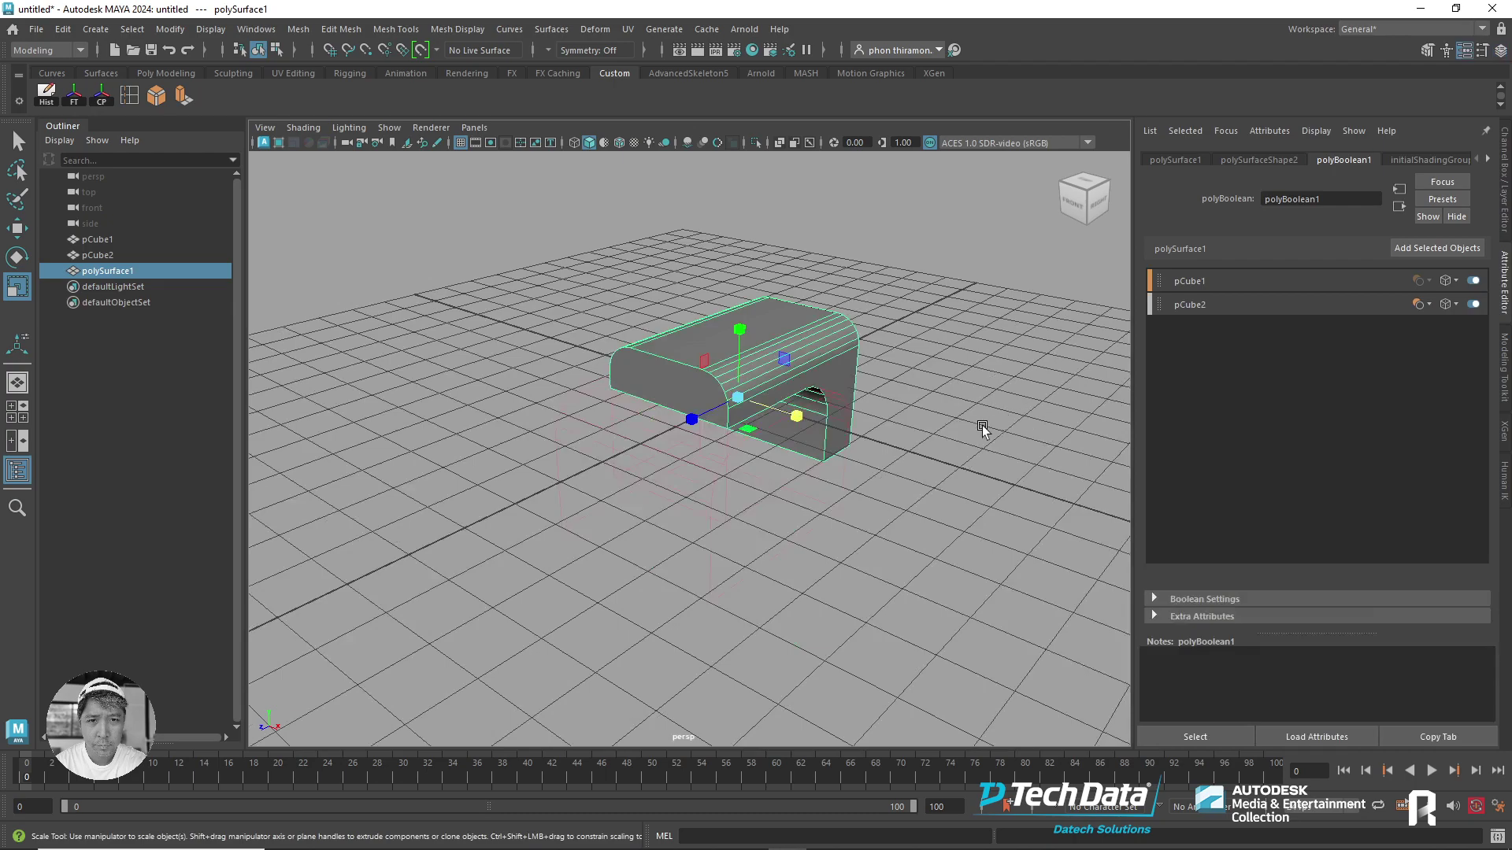
- Select the cutter pCube2 and raise it to change the cut
alt+drag(981, 425, 961, 449)
click(789, 607)
mouse_move(789, 607)
alt+mouse_down()
mouse_move(757, 514)
mouse_move(898, 439)
mouse_move(837, 496)
mouse_move(685, 446)
mouse_move(668, 387)
alt+mouse_up()
key(w)
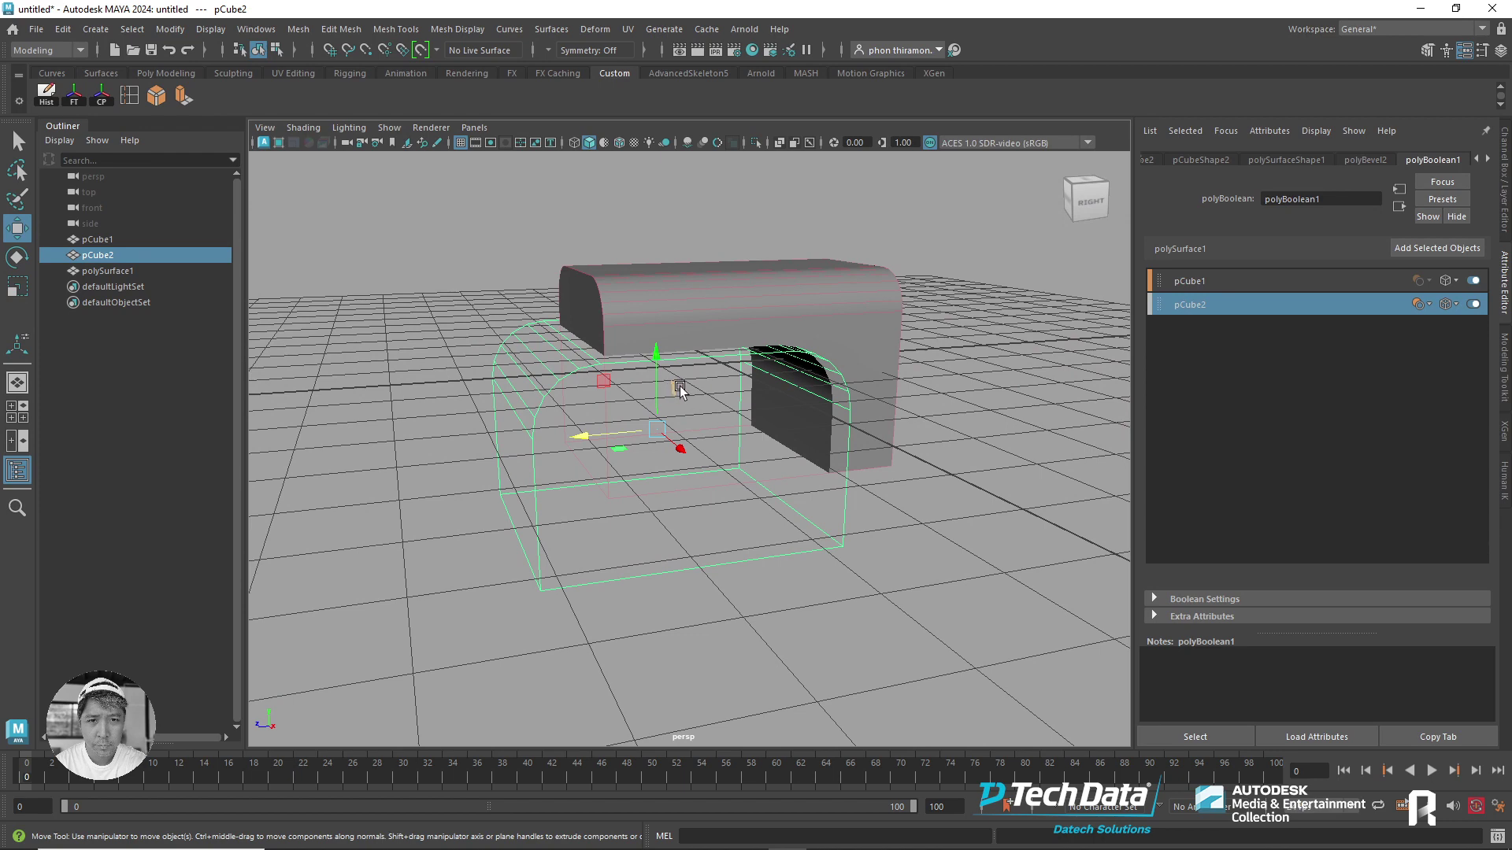
mouse_move(689, 403)
alt+mouse_down()
mouse_move(651, 328)
mouse_move(581, 405)
mouse_move(763, 381)
mouse_move(555, 396)
mouse_move(803, 390)
alt+mouse_up()
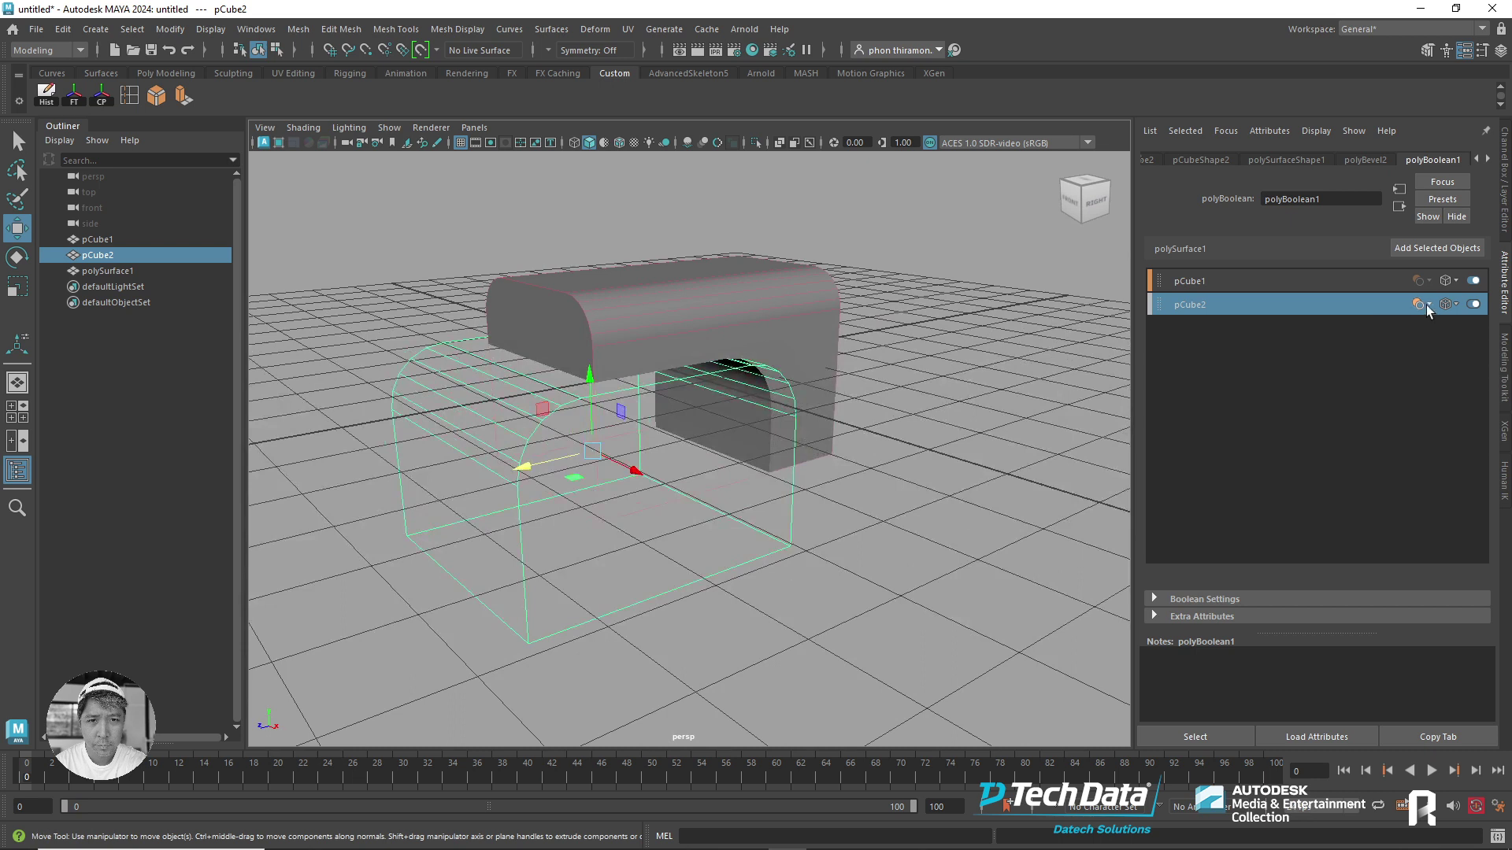
- Try different polyBoolean1 operations for pCube2, including Intersection
click(1426, 306)
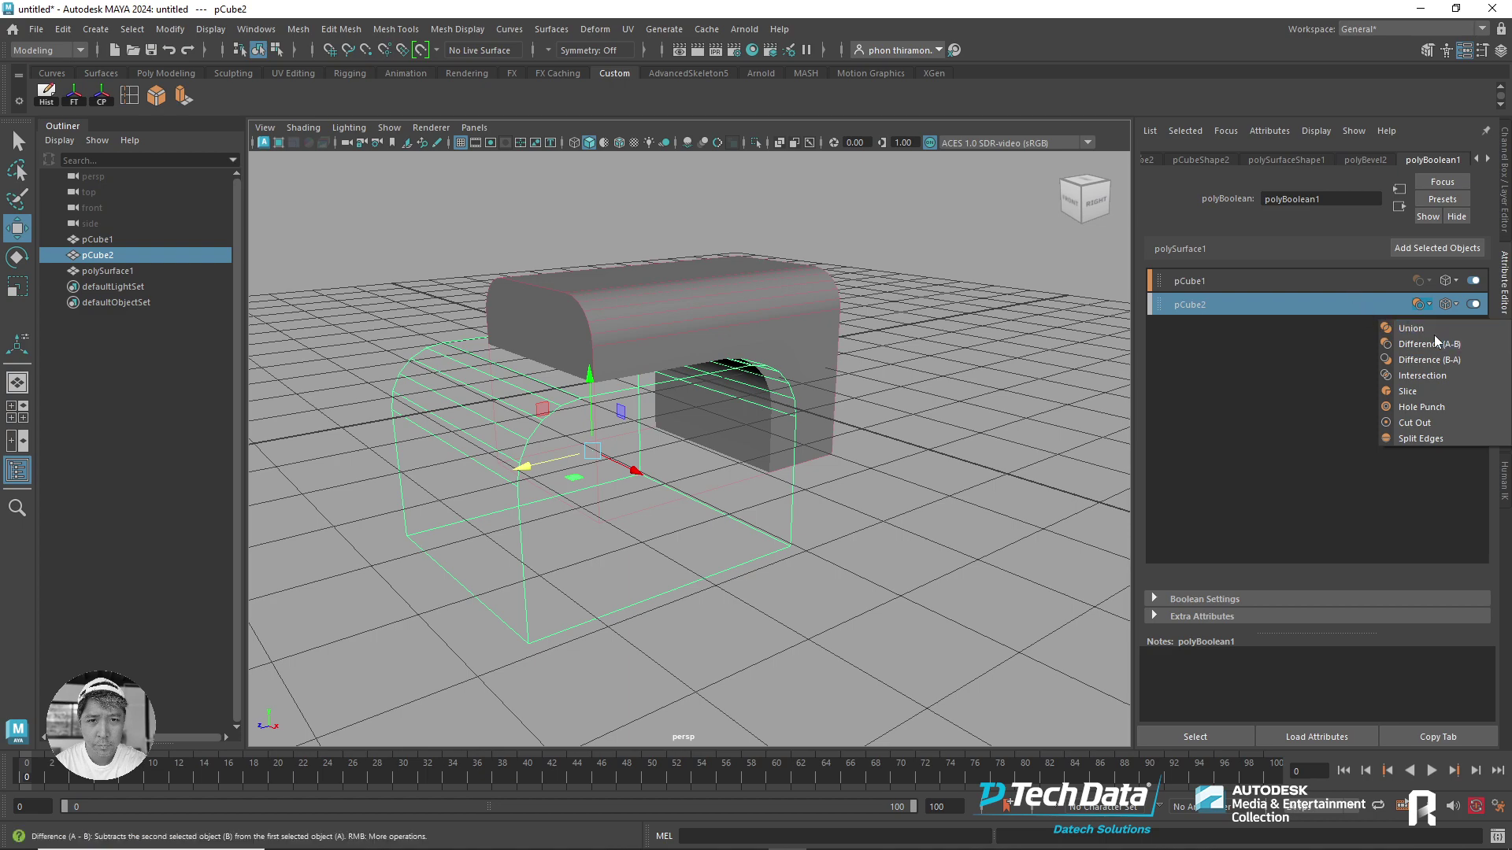
click(1438, 359)
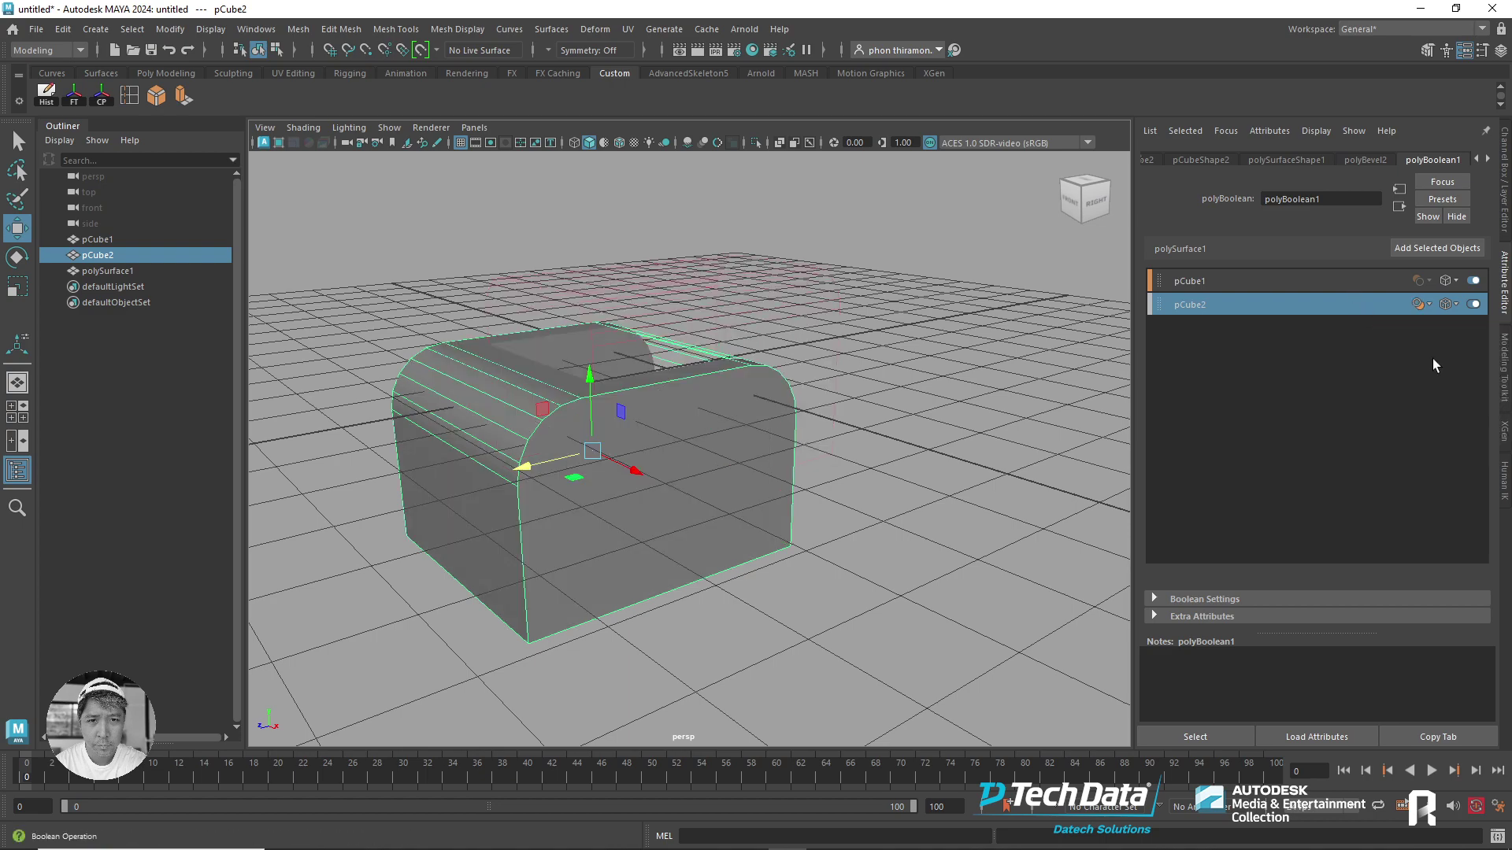
mouse_move(1022, 450)
alt+mouse_down()
mouse_move(819, 385)
mouse_move(855, 400)
alt+mouse_up()
click(1425, 306)
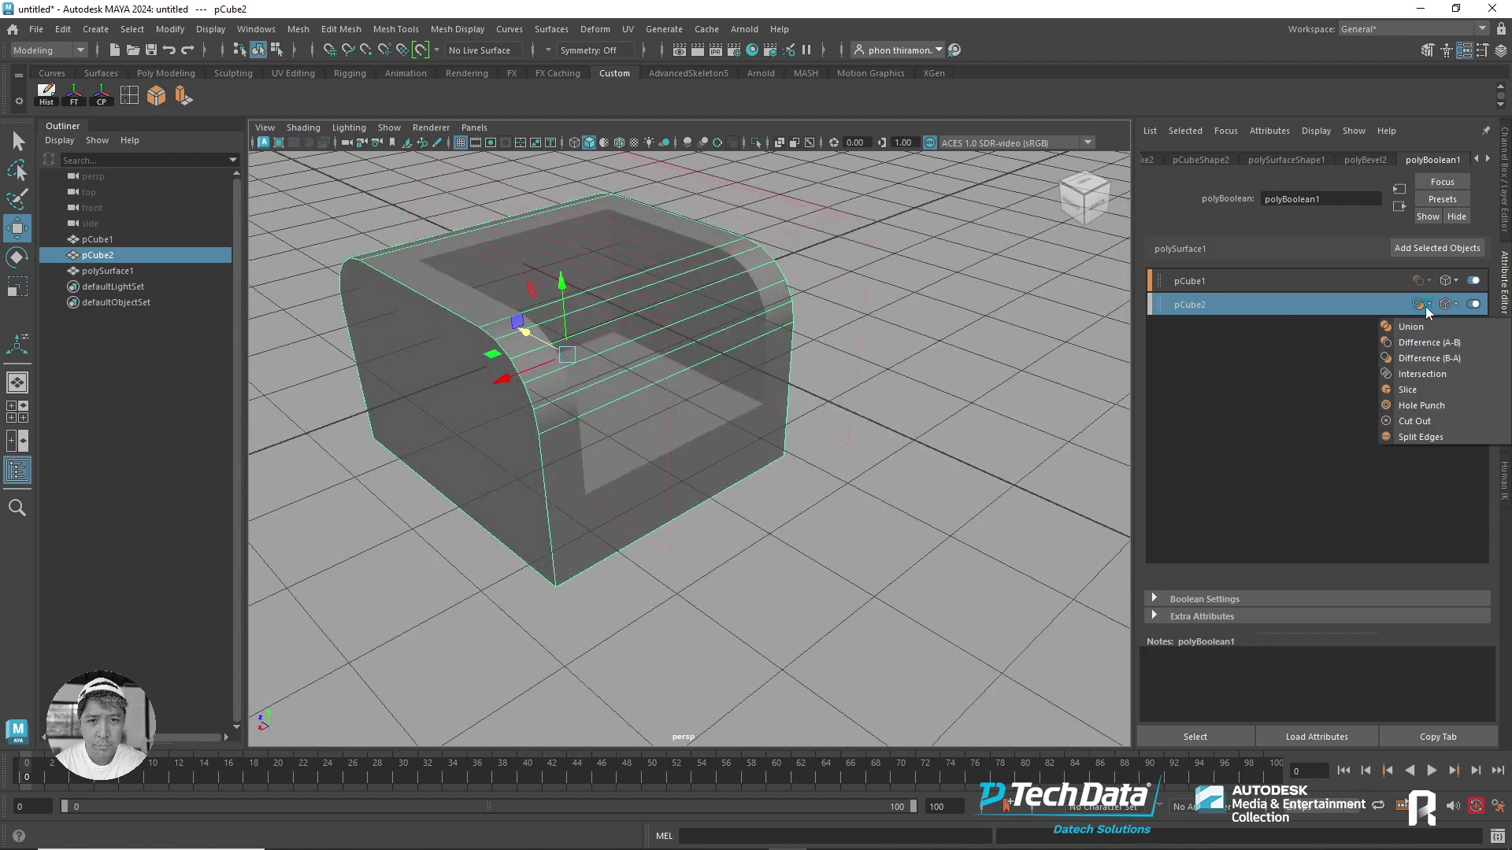
click(1430, 373)
mouse_move(825, 440)
alt+mouse_down()
mouse_move(793, 500)
mouse_move(855, 465)
alt+mouse_up()
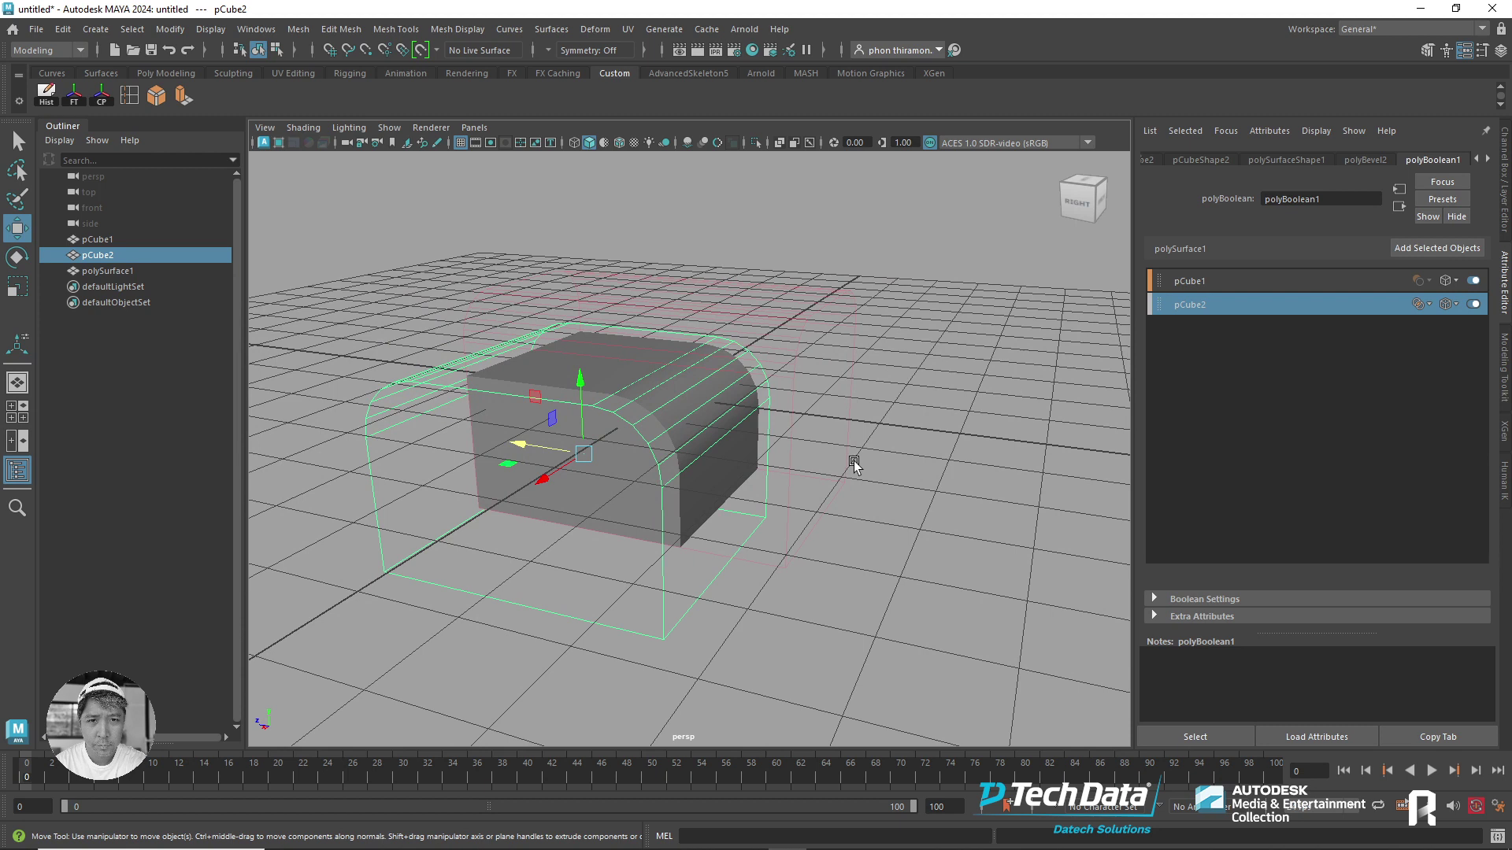
- Pick another boolean operation and narrow the cutter to an X scale of 2.515
click(1428, 305)
click(1430, 344)
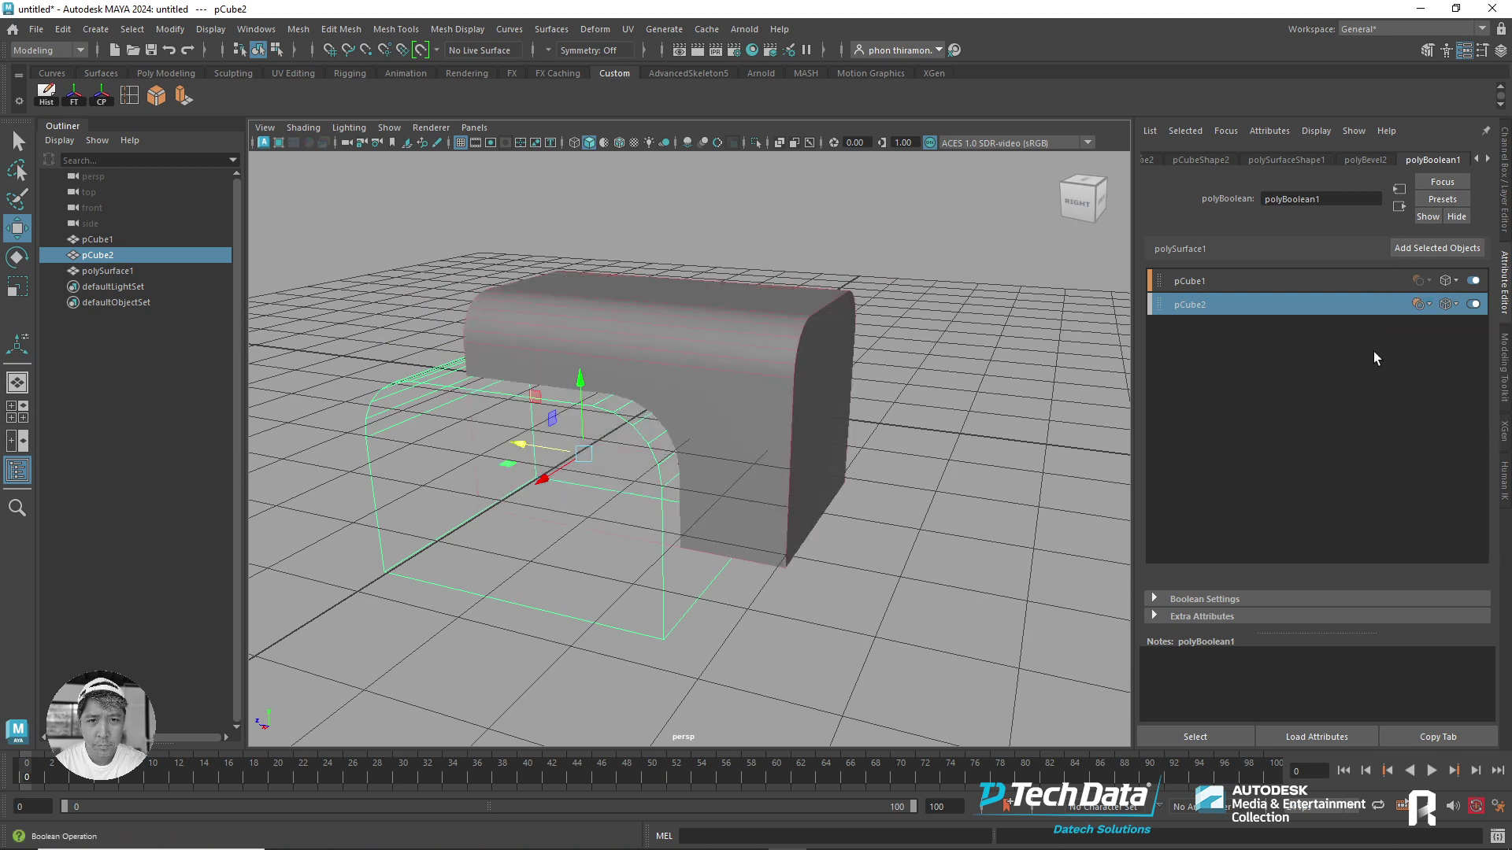
click(1429, 306)
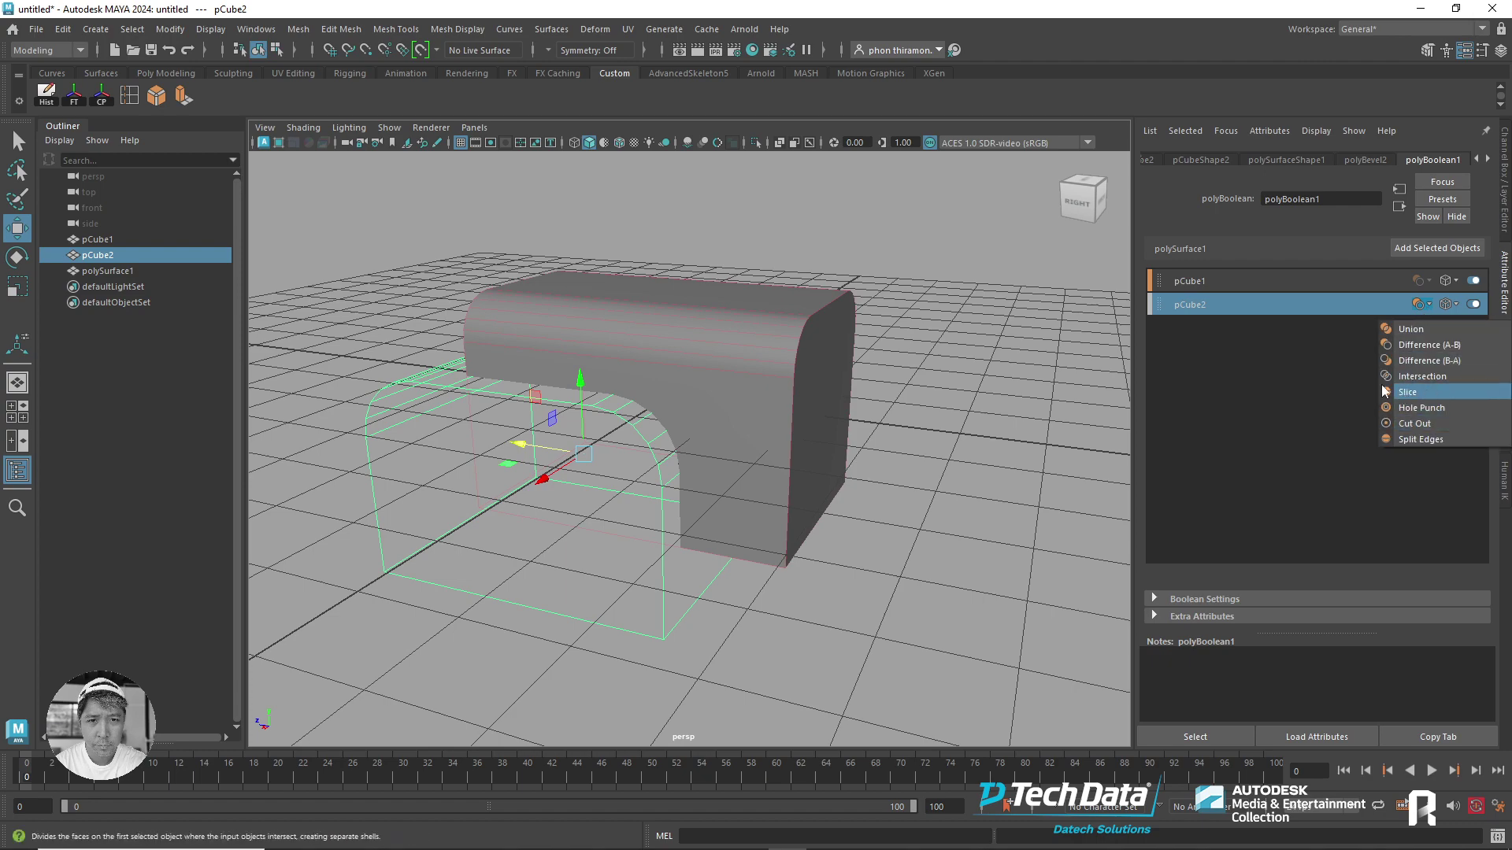
mouse_move(883, 453)
alt+mouse_down()
mouse_move(818, 481)
mouse_move(833, 482)
mouse_move(728, 504)
alt+mouse_up()
key(r)
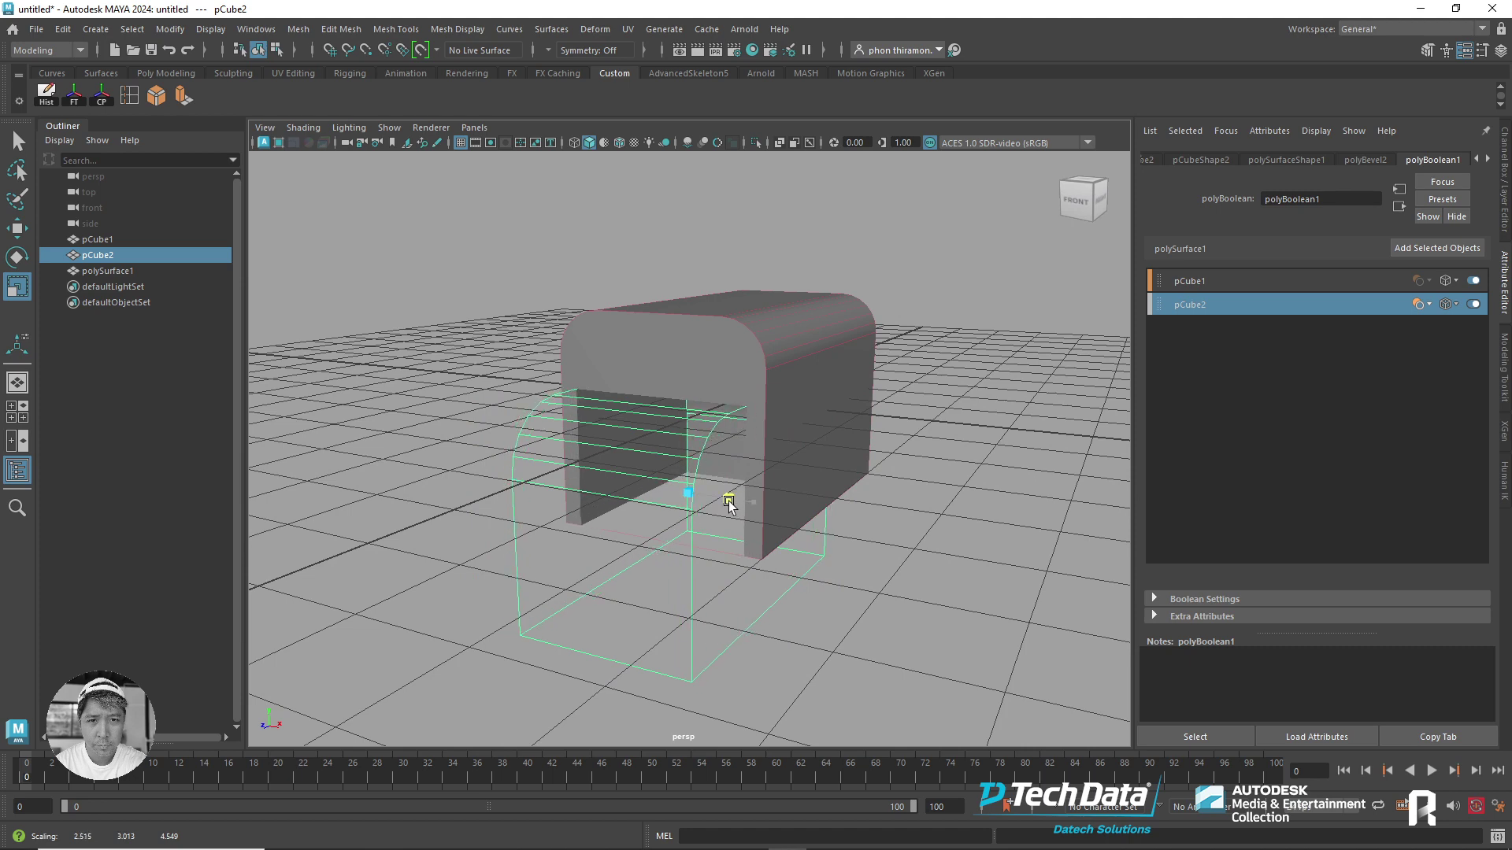
click(1419, 312)
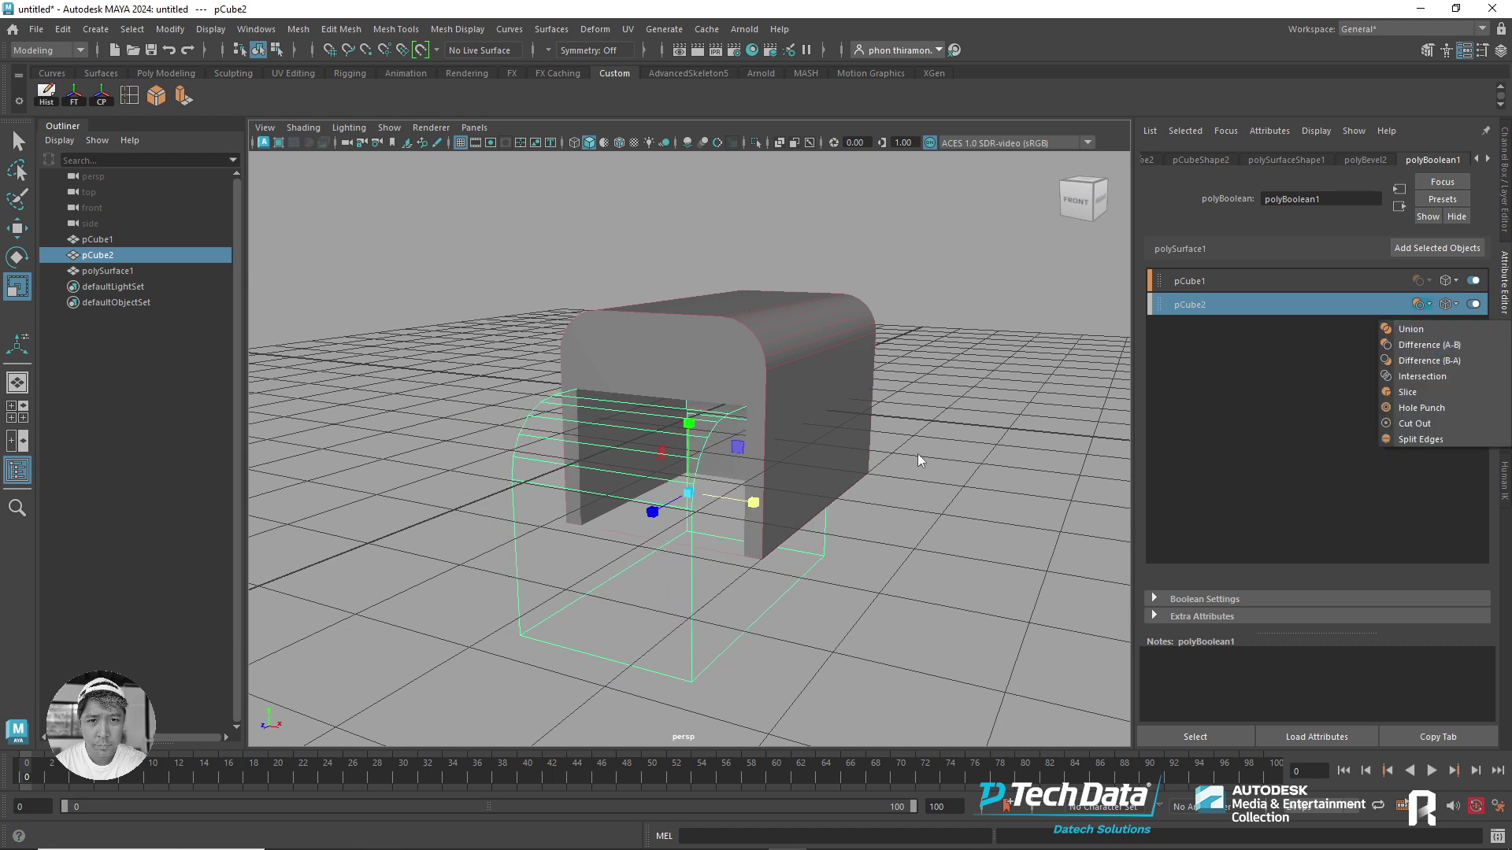
click(979, 424)
mouse_move(980, 423)
alt+mouse_down()
mouse_move(904, 432)
mouse_move(719, 394)
mouse_move(775, 506)
alt+mouse_up()
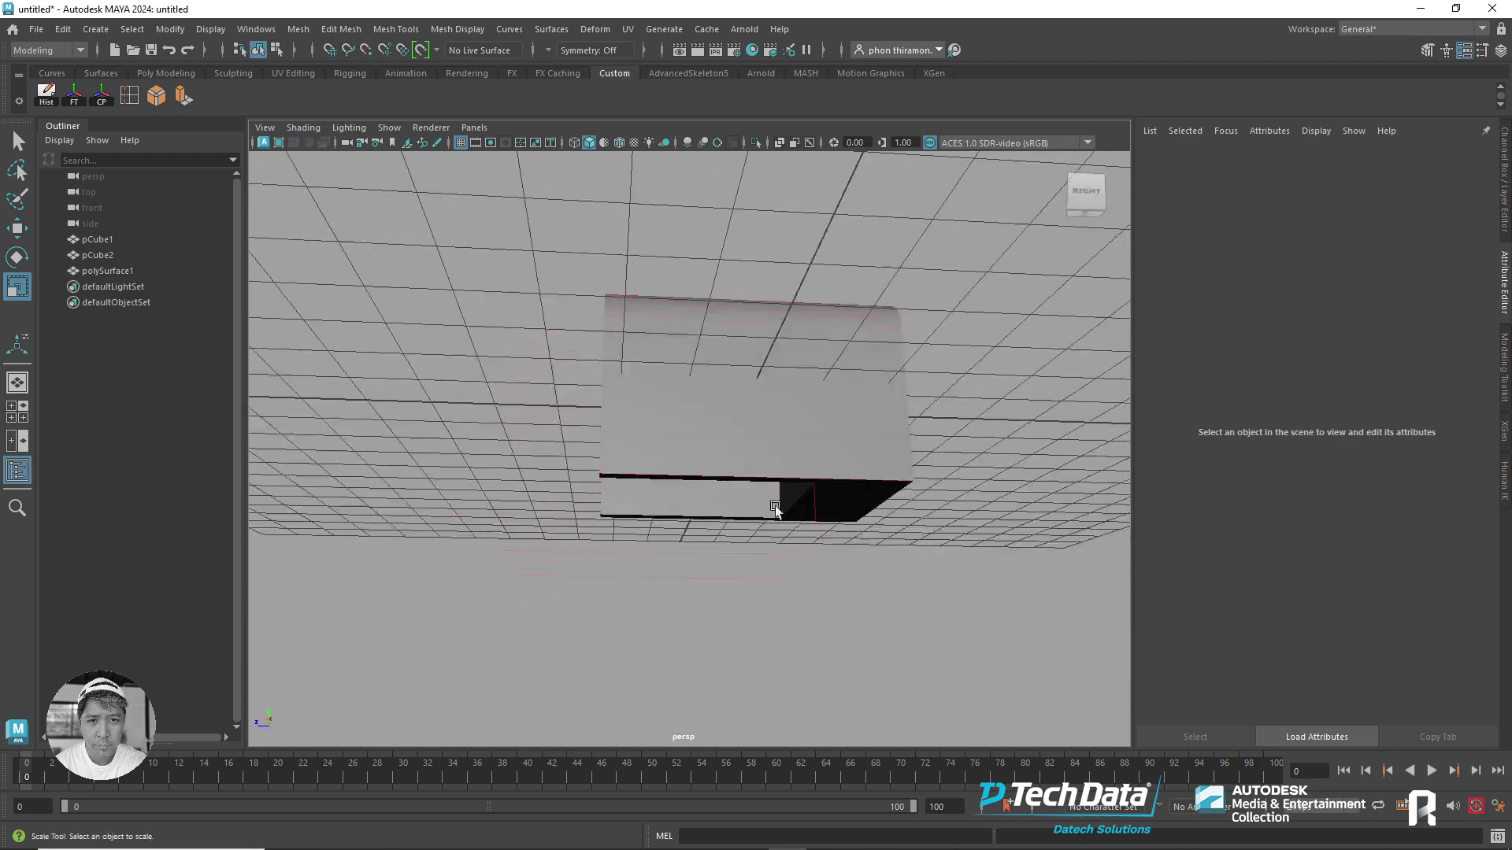
- Enlarge the cutter pCube2 and tilt it so the slot runs at an angle
click(801, 562)
alt+drag(800, 562, 718, 499)
key(e)
mouse_move(691, 448)
mouse_down()
mouse_move(711, 475)
mouse_move(670, 464)
mouse_move(693, 488)
mouse_move(693, 362)
mouse_move(826, 443)
mouse_move(704, 470)
mouse_move(653, 439)
mouse_up()
key(w)
key(r)
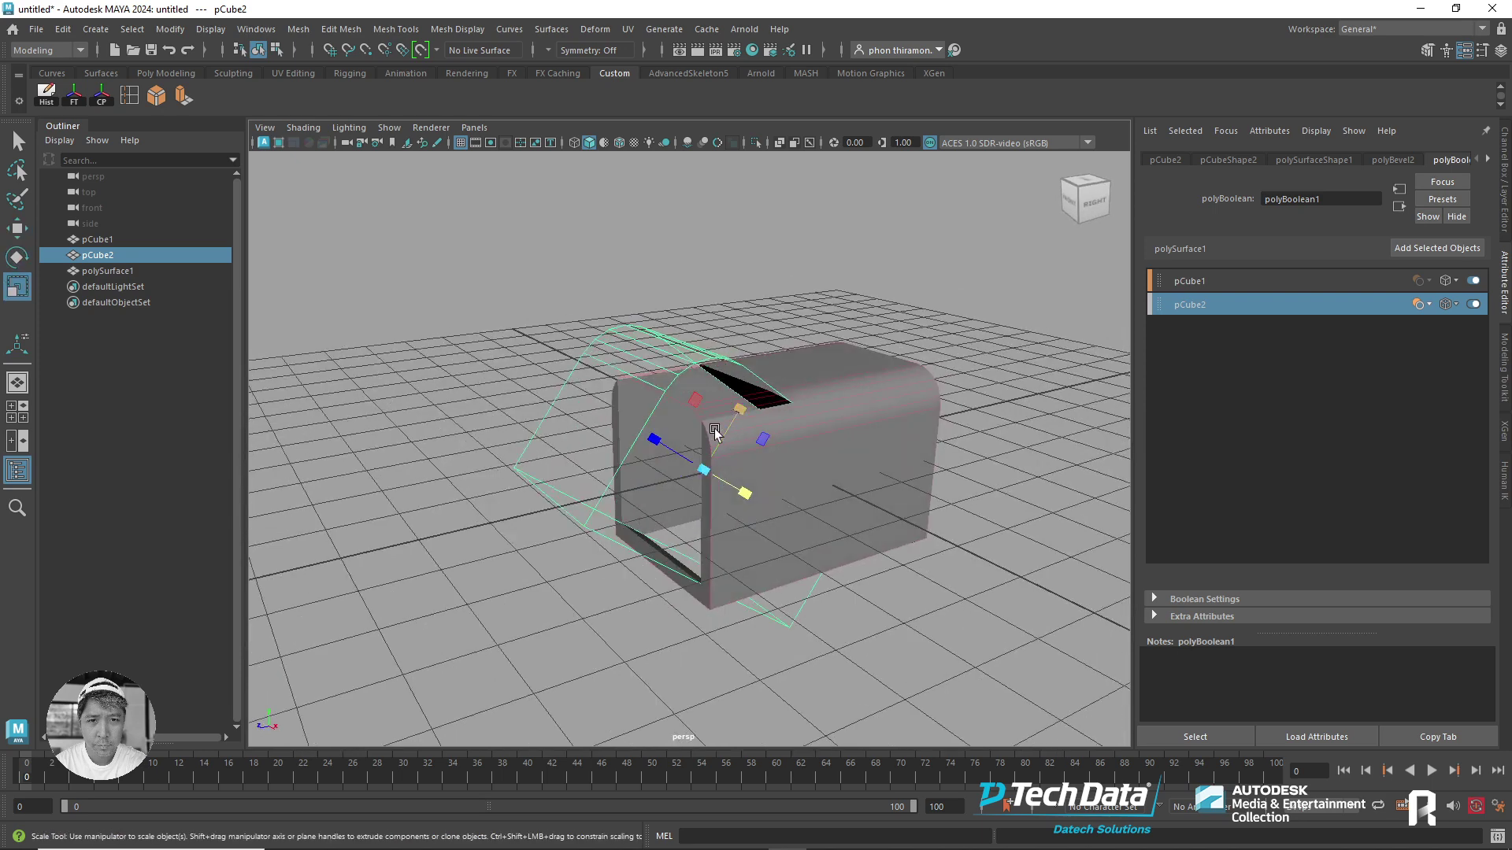
key(e)
drag(756, 473, 852, 419)
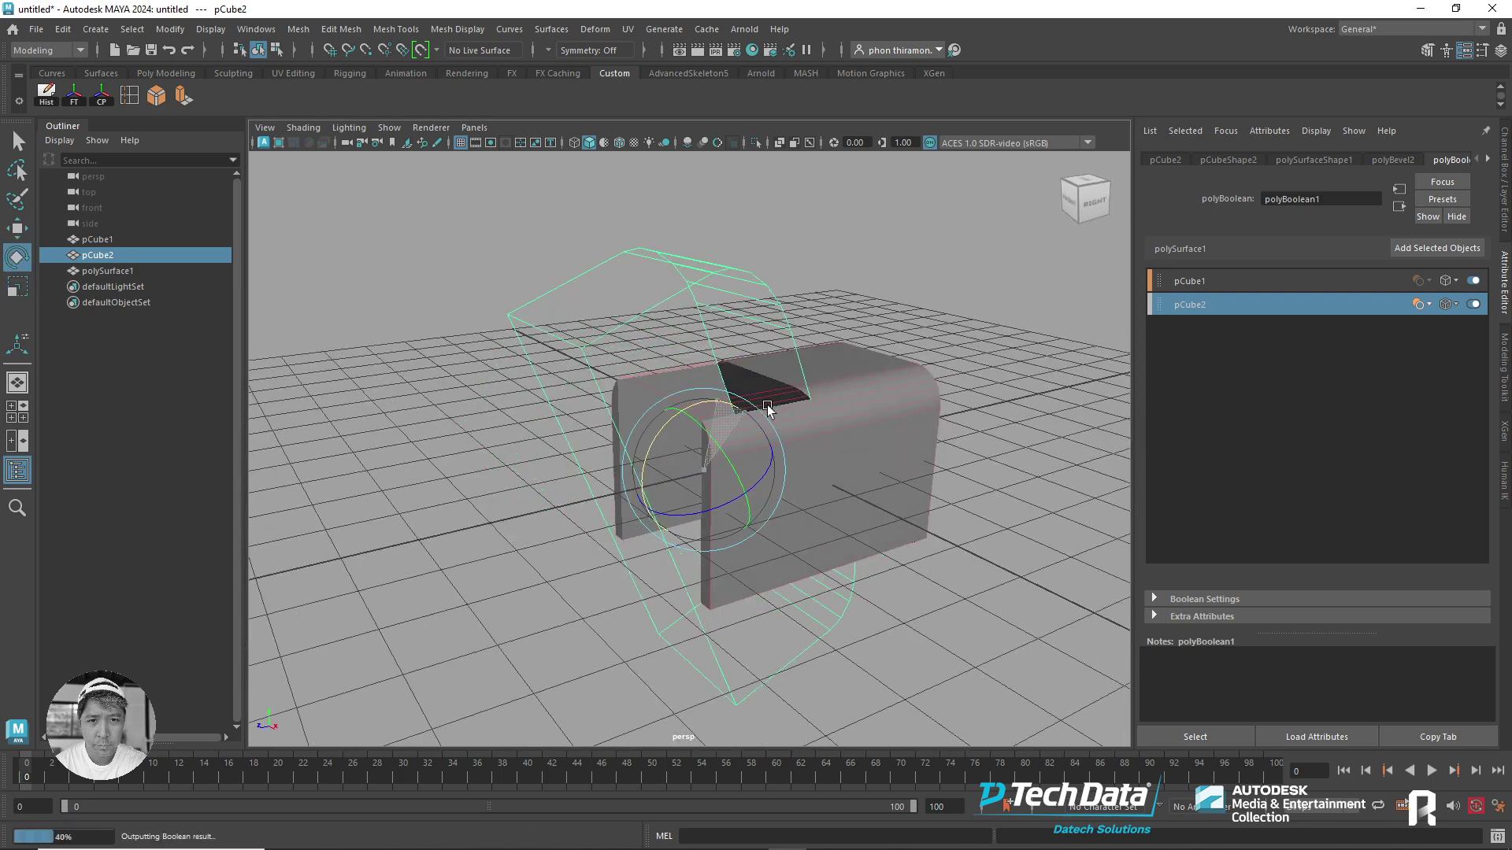
- Select the boolean result polySurface1 and inspect the slanted cut
mouse_move(872, 479)
alt+mouse_down()
mouse_move(961, 465)
mouse_move(895, 423)
mouse_move(866, 435)
alt+mouse_up()
key(w)
click(961, 465)
click(1016, 425)
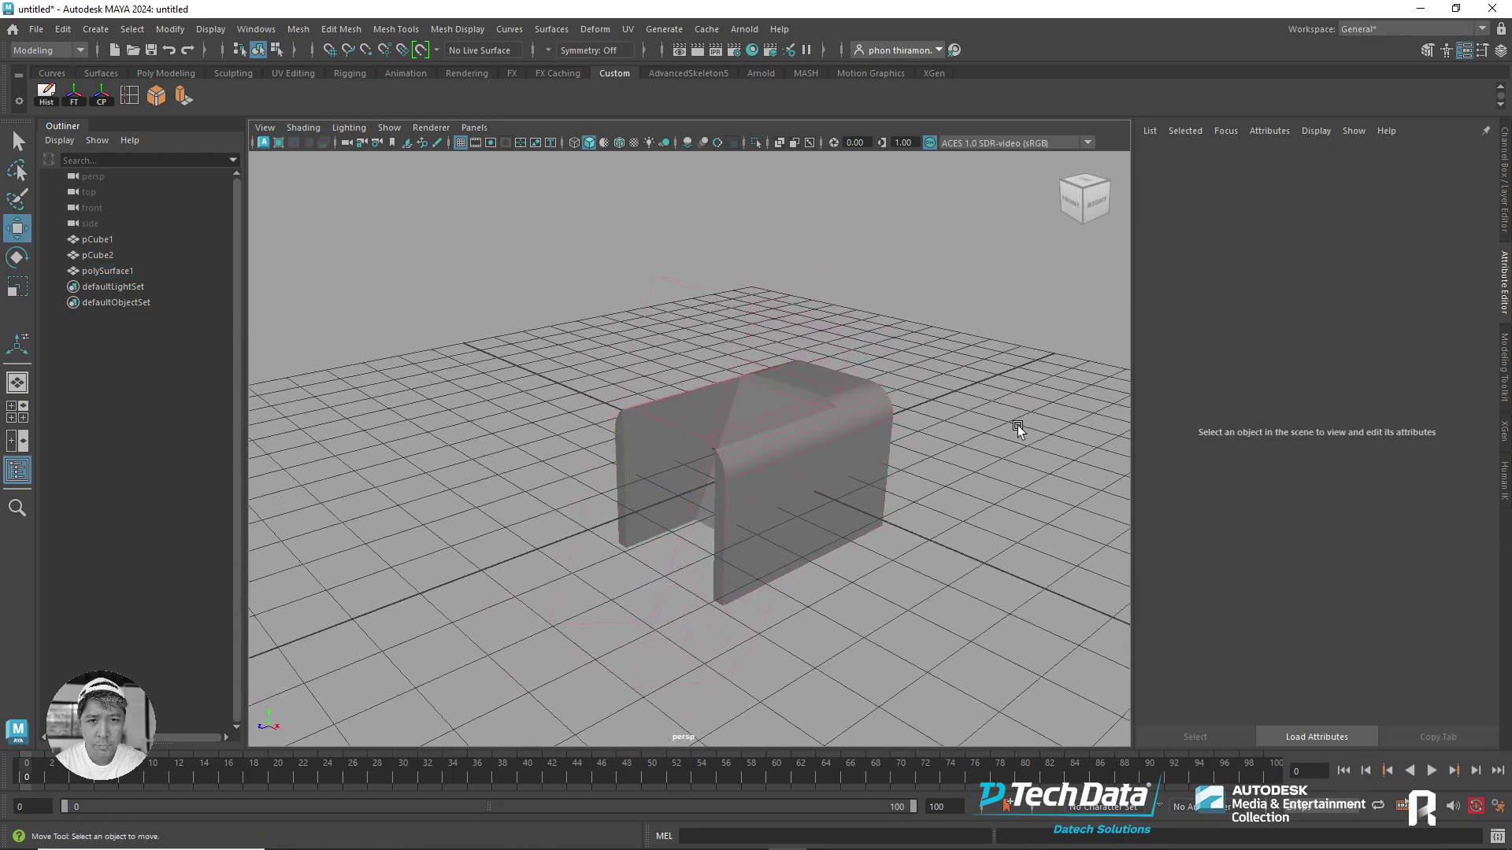
mouse_move(1015, 425)
alt+mouse_down()
mouse_move(850, 475)
mouse_move(847, 428)
mouse_move(894, 429)
alt+mouse_up()
click(847, 429)
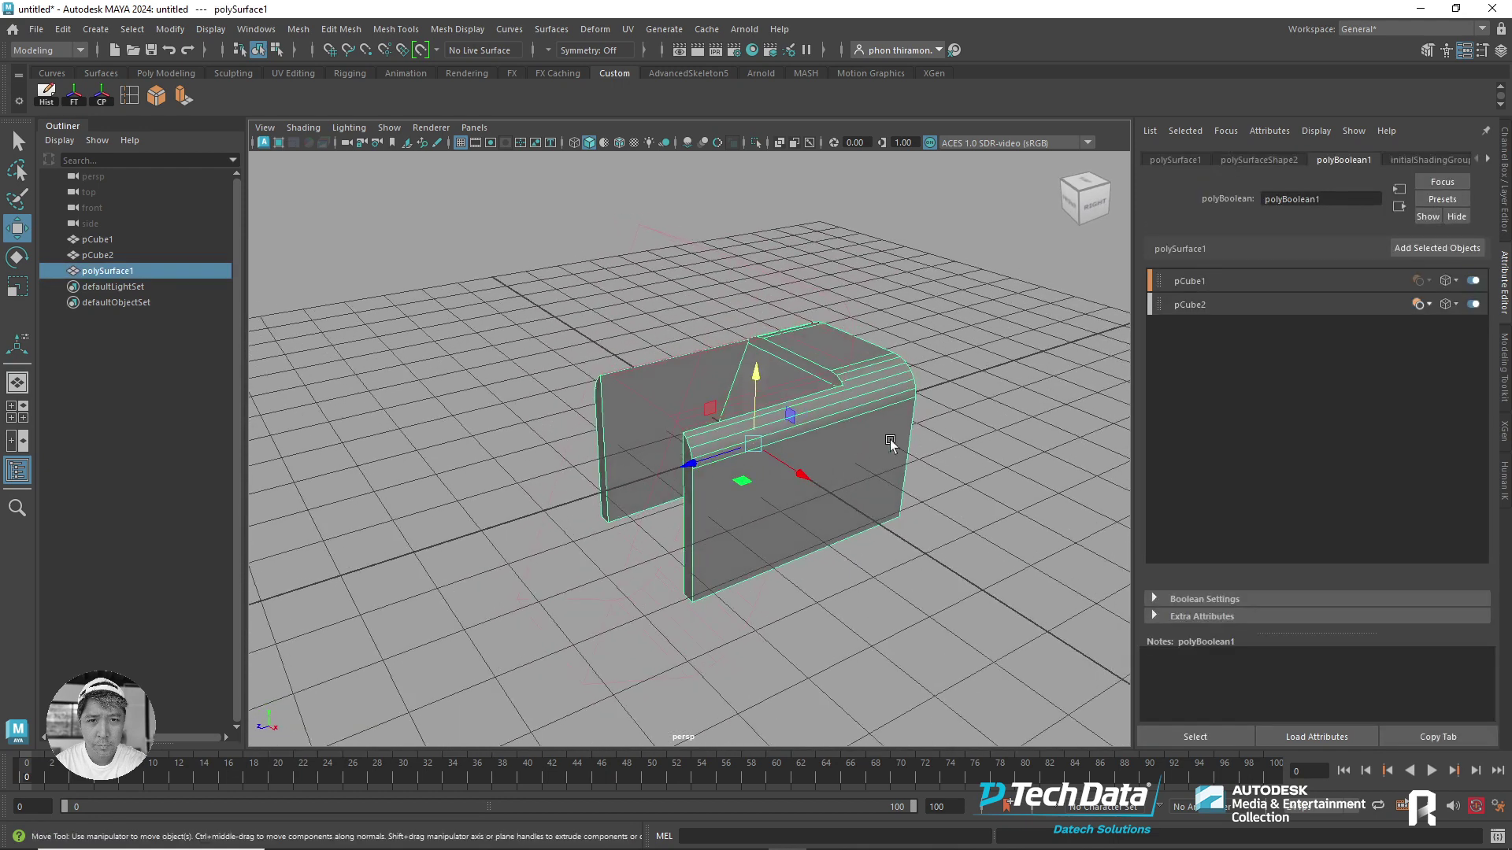
- Create a polygon cylinder and tip it onto its side
click(170, 71)
click(101, 96)
key(e)
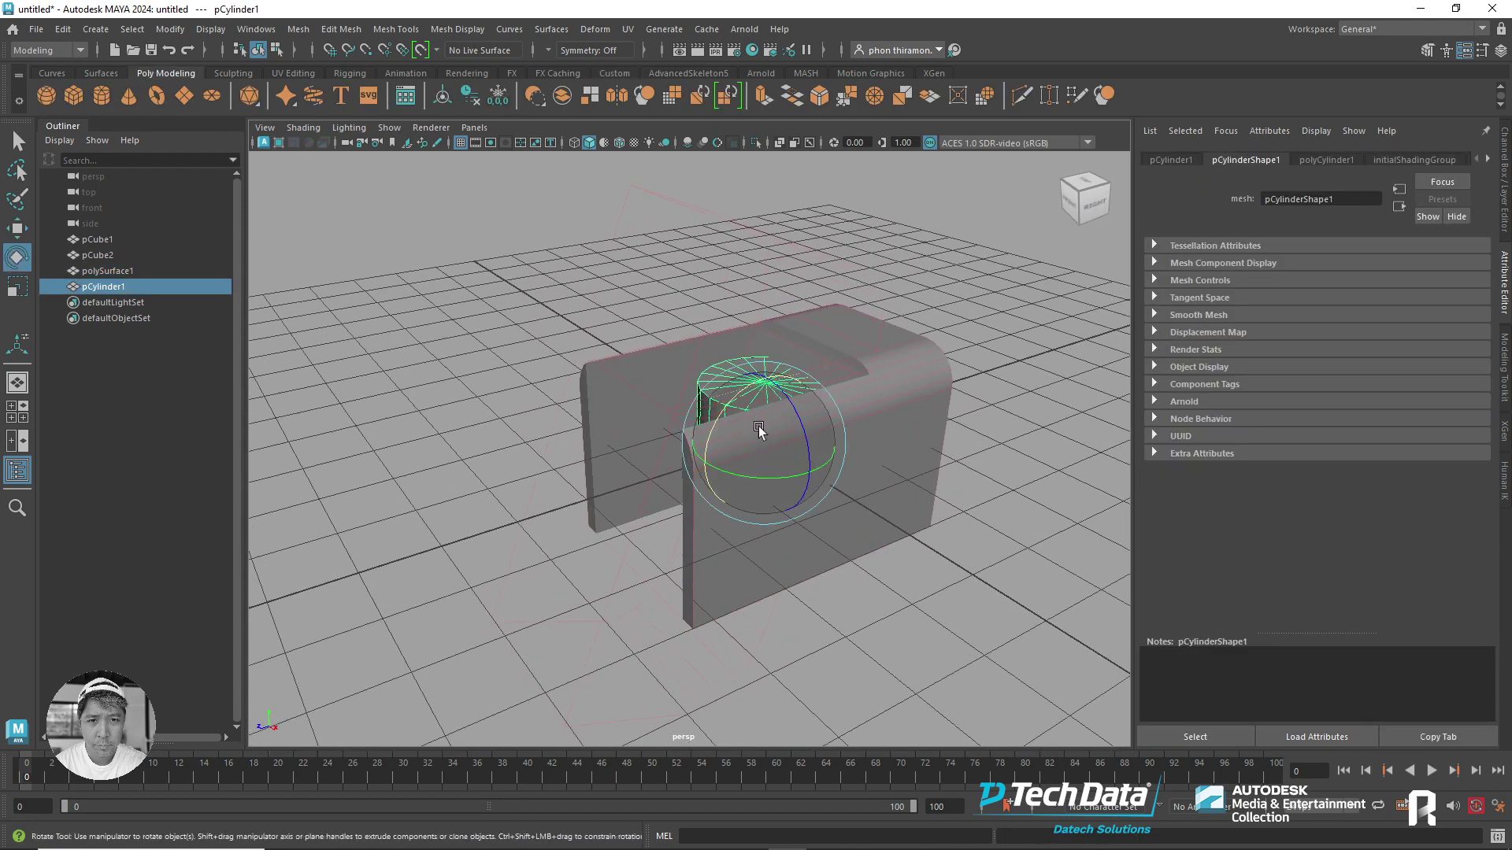
key(w)
key(e)
mouse_move(767, 464)
mouse_down()
mouse_move(634, 479)
mouse_move(1376, 232)
mouse_up()
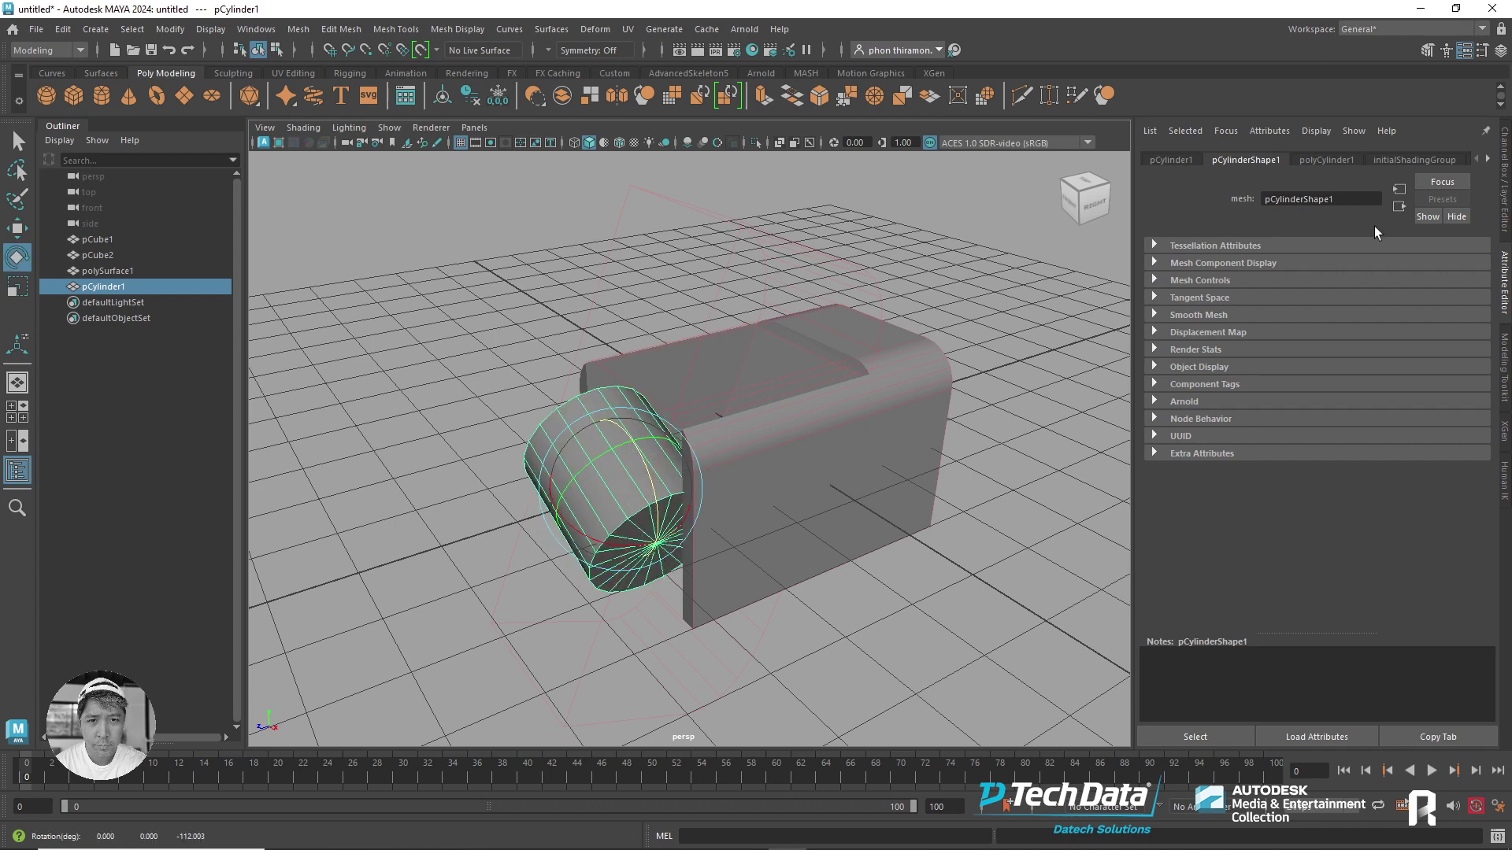
- Set the cylinder's Subdivisions Axis to 40 and Rotate Z to -90
click(1500, 52)
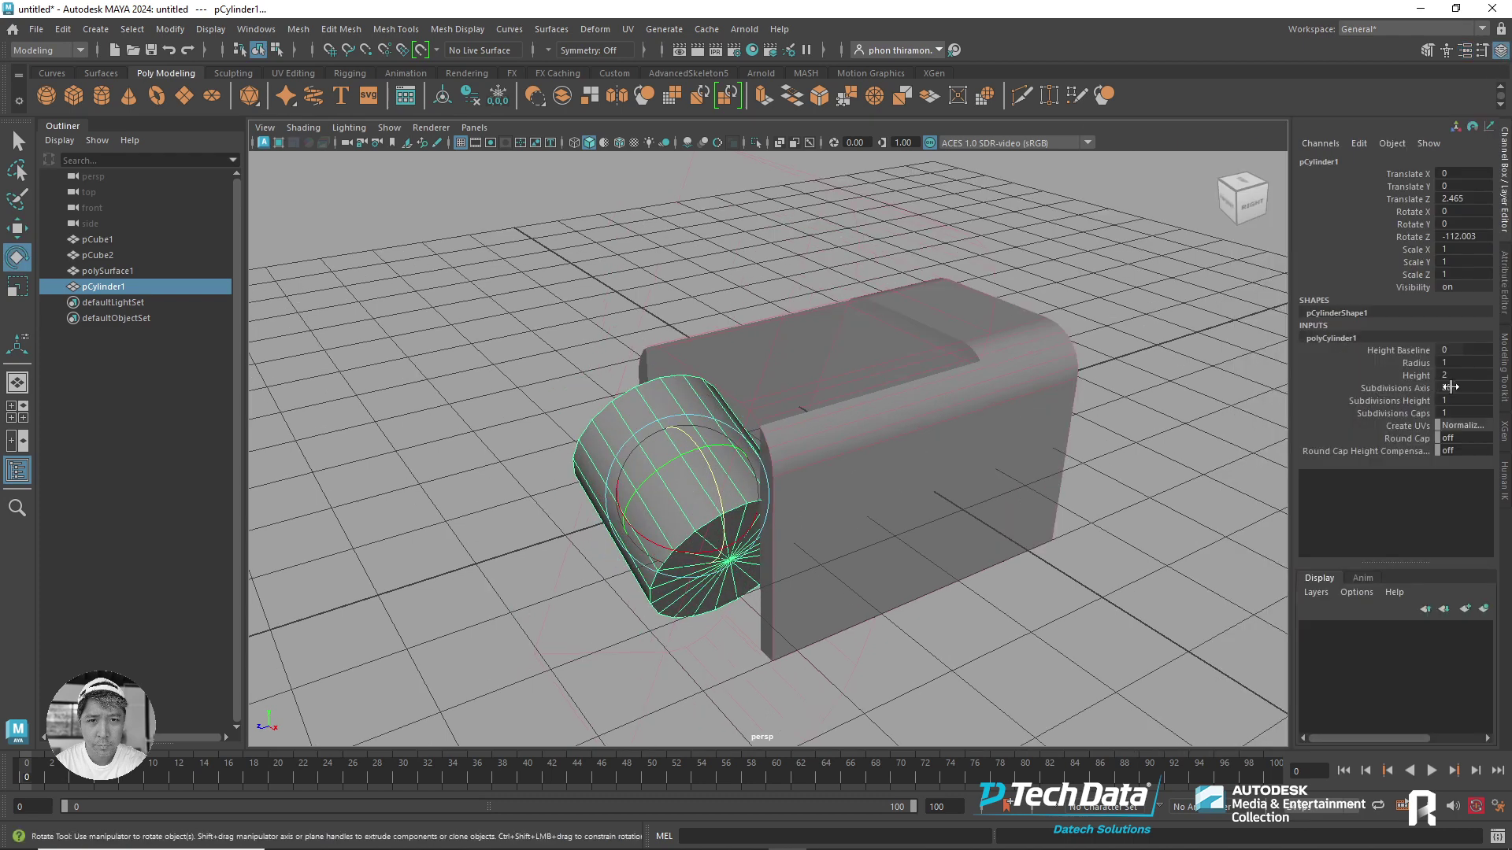
text(0)
key(Return)
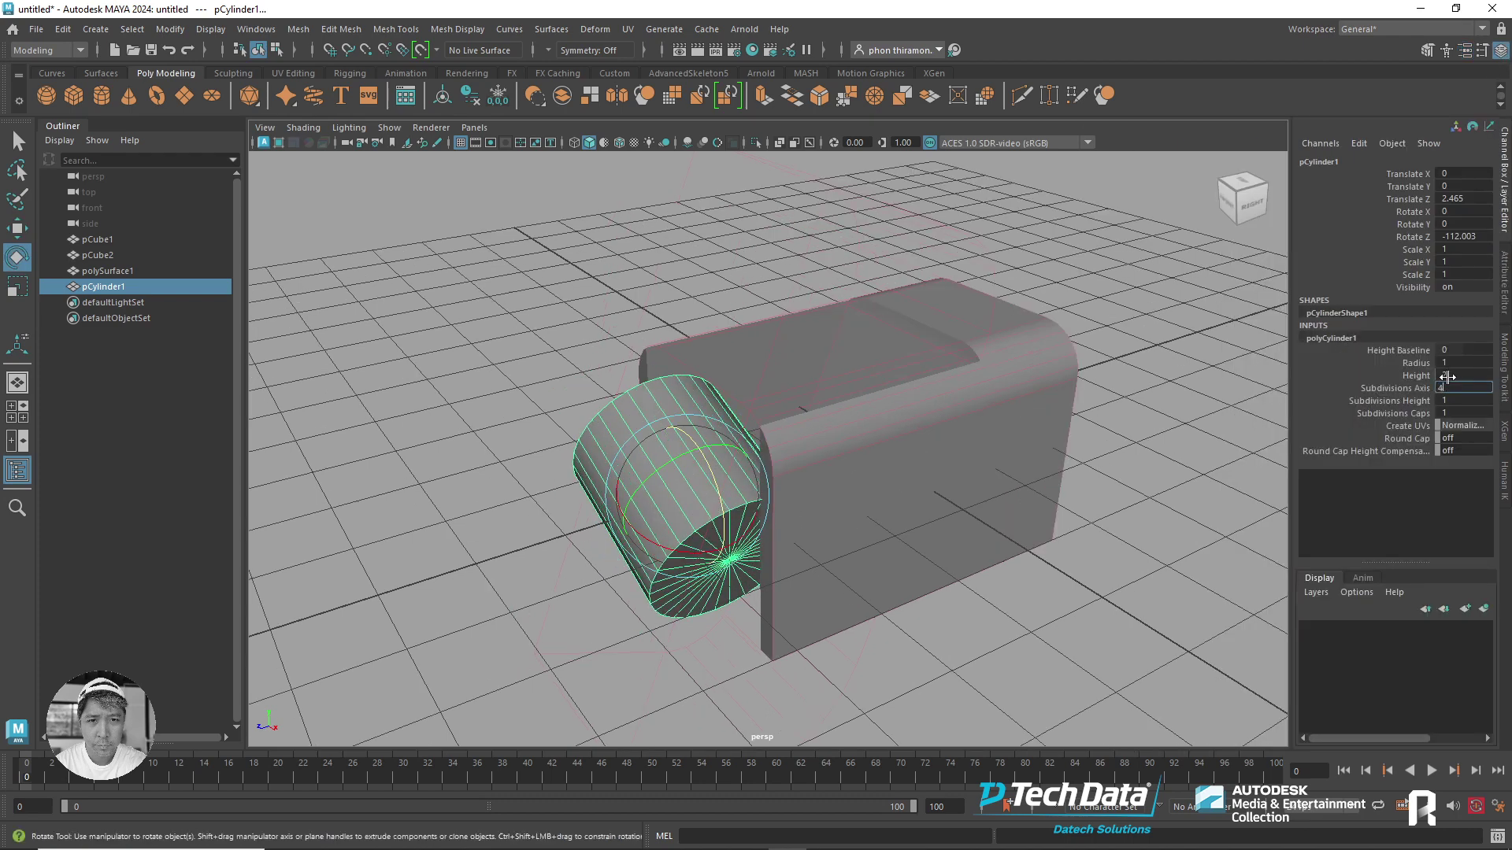
text(0)
key(Return)
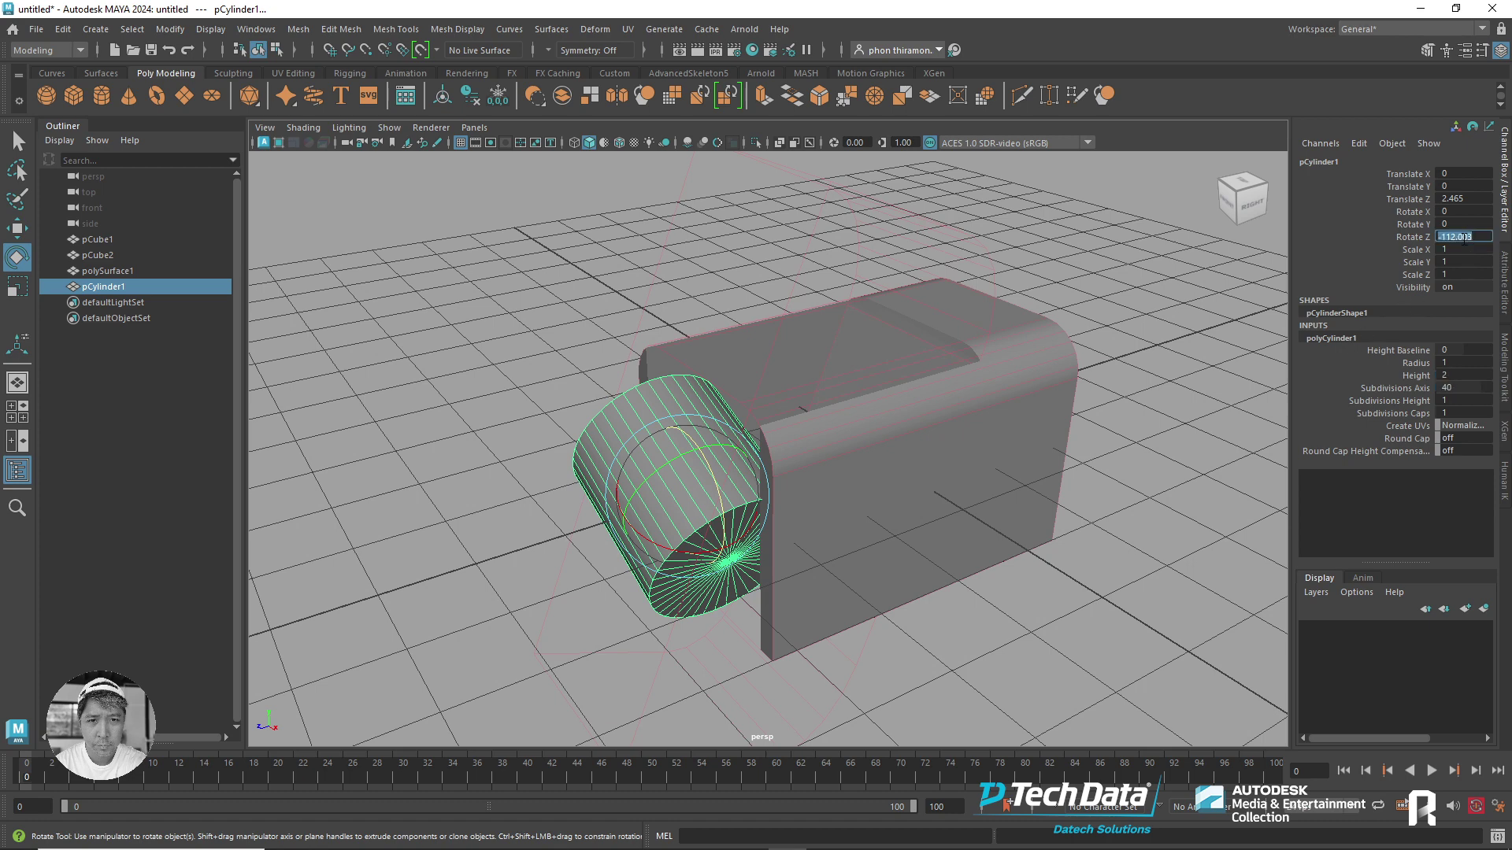
text(-90)
key(Return)
- Scale the cylinder to 1.298 × 3.446 × 2.495 and place it against the box's front
mouse_move(984, 504)
alt+mouse_down()
mouse_move(816, 471)
mouse_move(953, 488)
mouse_move(905, 492)
alt+mouse_up()
key(r)
key(w)
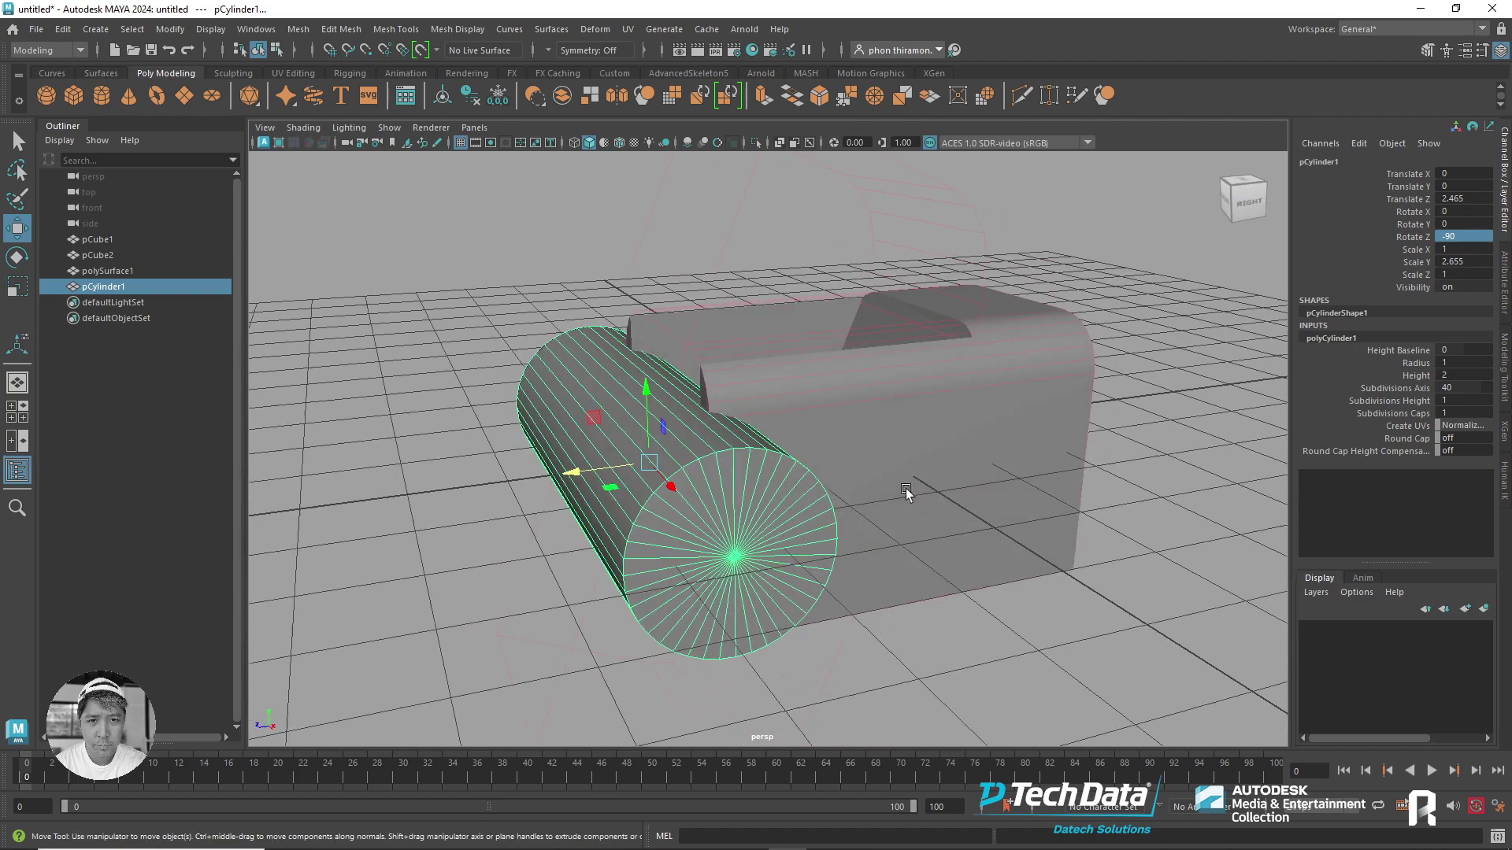
mouse_move(643, 482)
mouse_down()
mouse_move(739, 346)
mouse_move(745, 392)
mouse_move(966, 378)
mouse_move(898, 339)
mouse_up()
key(r)
key(w)
key(r)
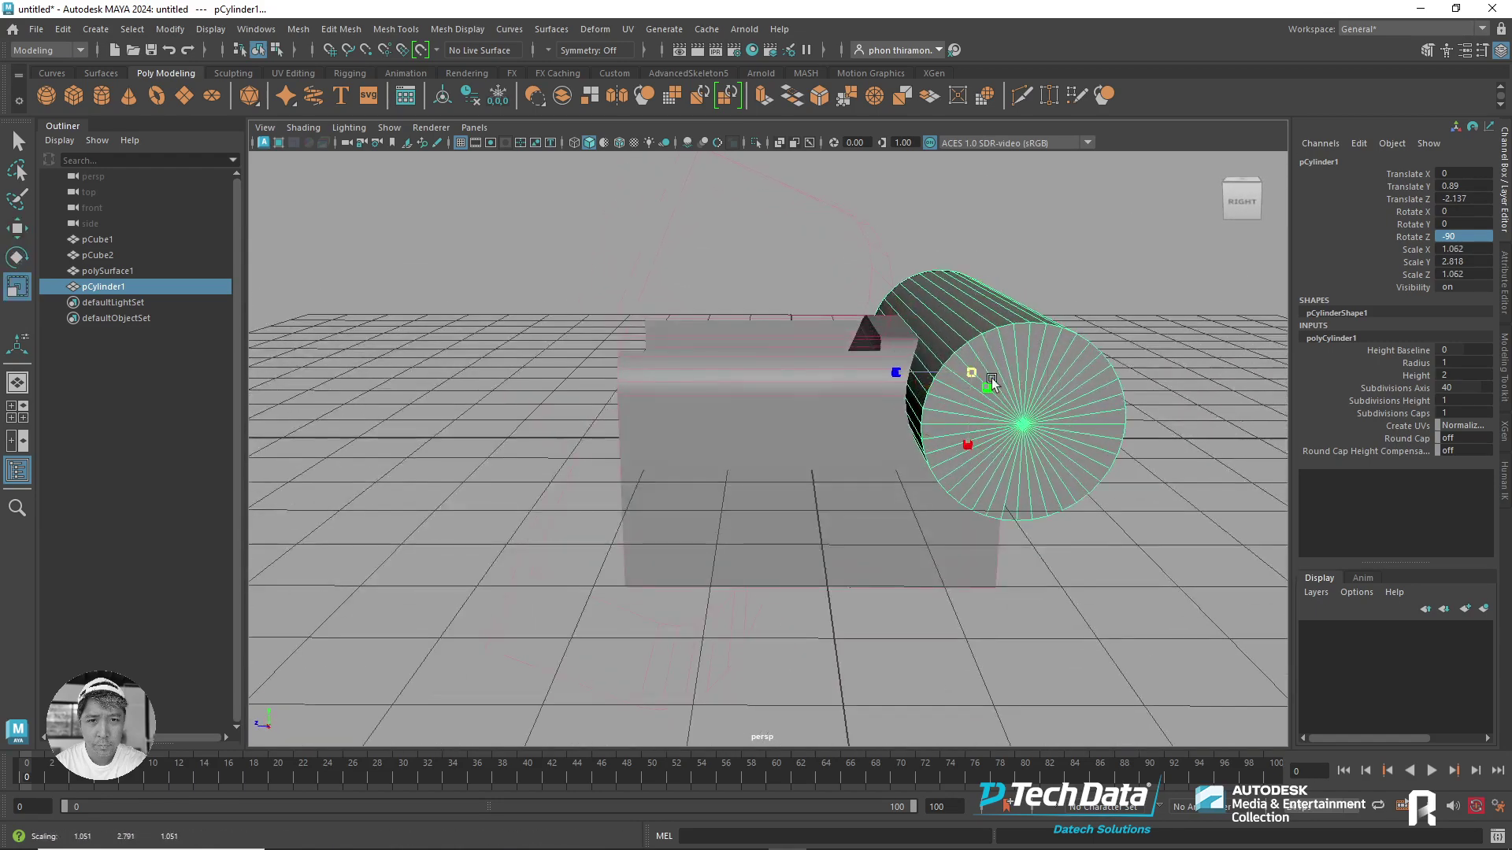
mouse_move(971, 372)
mouse_down()
mouse_move(1037, 372)
mouse_move(898, 480)
mouse_move(805, 508)
mouse_move(836, 494)
mouse_move(775, 496)
mouse_move(872, 439)
mouse_move(863, 465)
mouse_move(905, 462)
mouse_move(955, 409)
mouse_move(933, 368)
mouse_move(1035, 352)
mouse_move(949, 376)
mouse_up()
key(w)
key(r)
key(w)
- Select pCube1 and browse its node tabs to reach the polyBoolean1 settings
key(e)
click(929, 350)
shift+click(982, 399)
click(1464, 52)
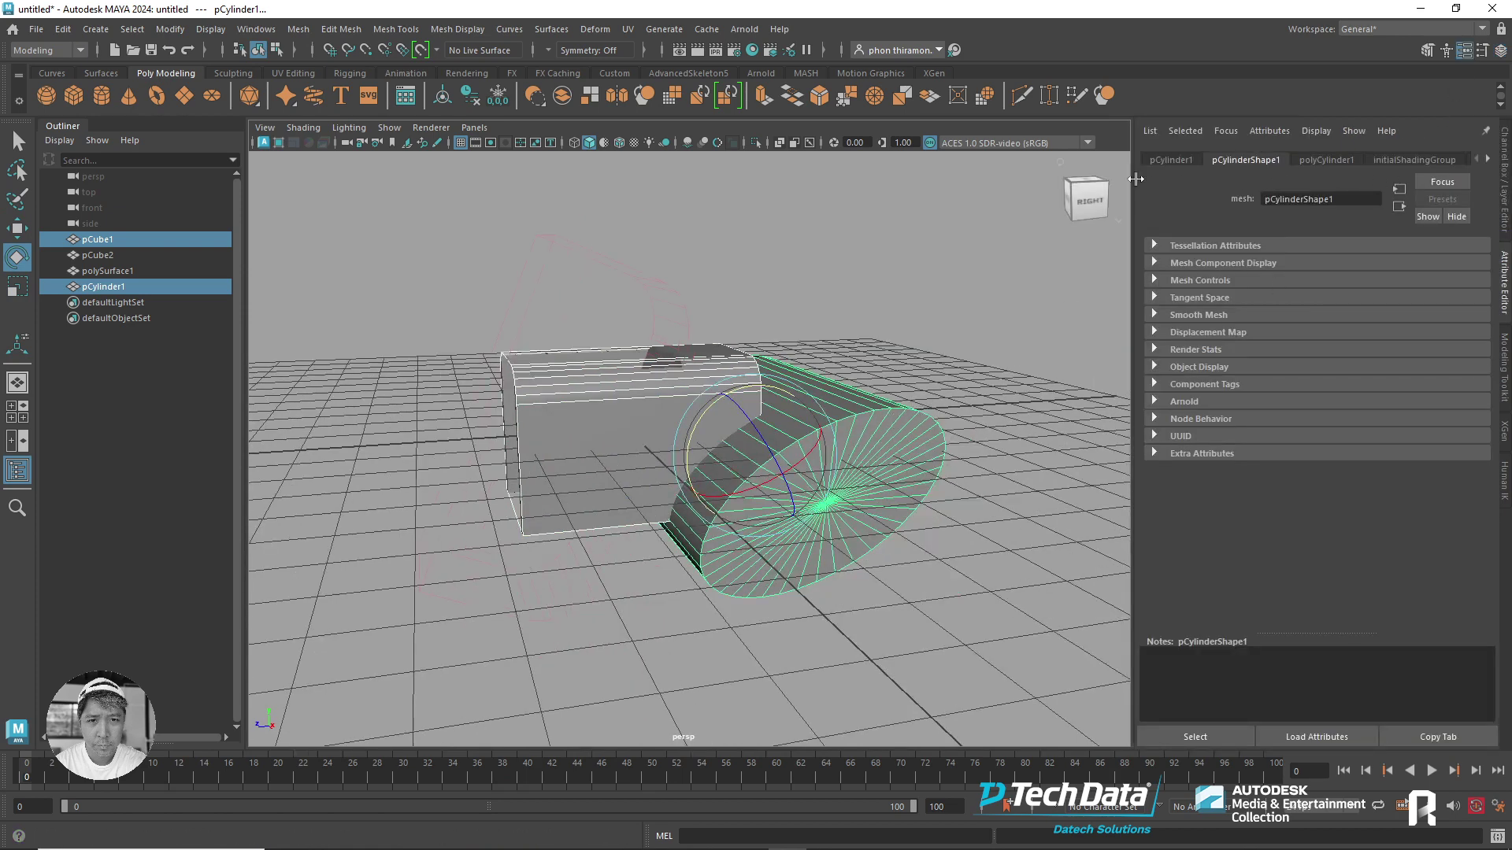
click(1487, 159)
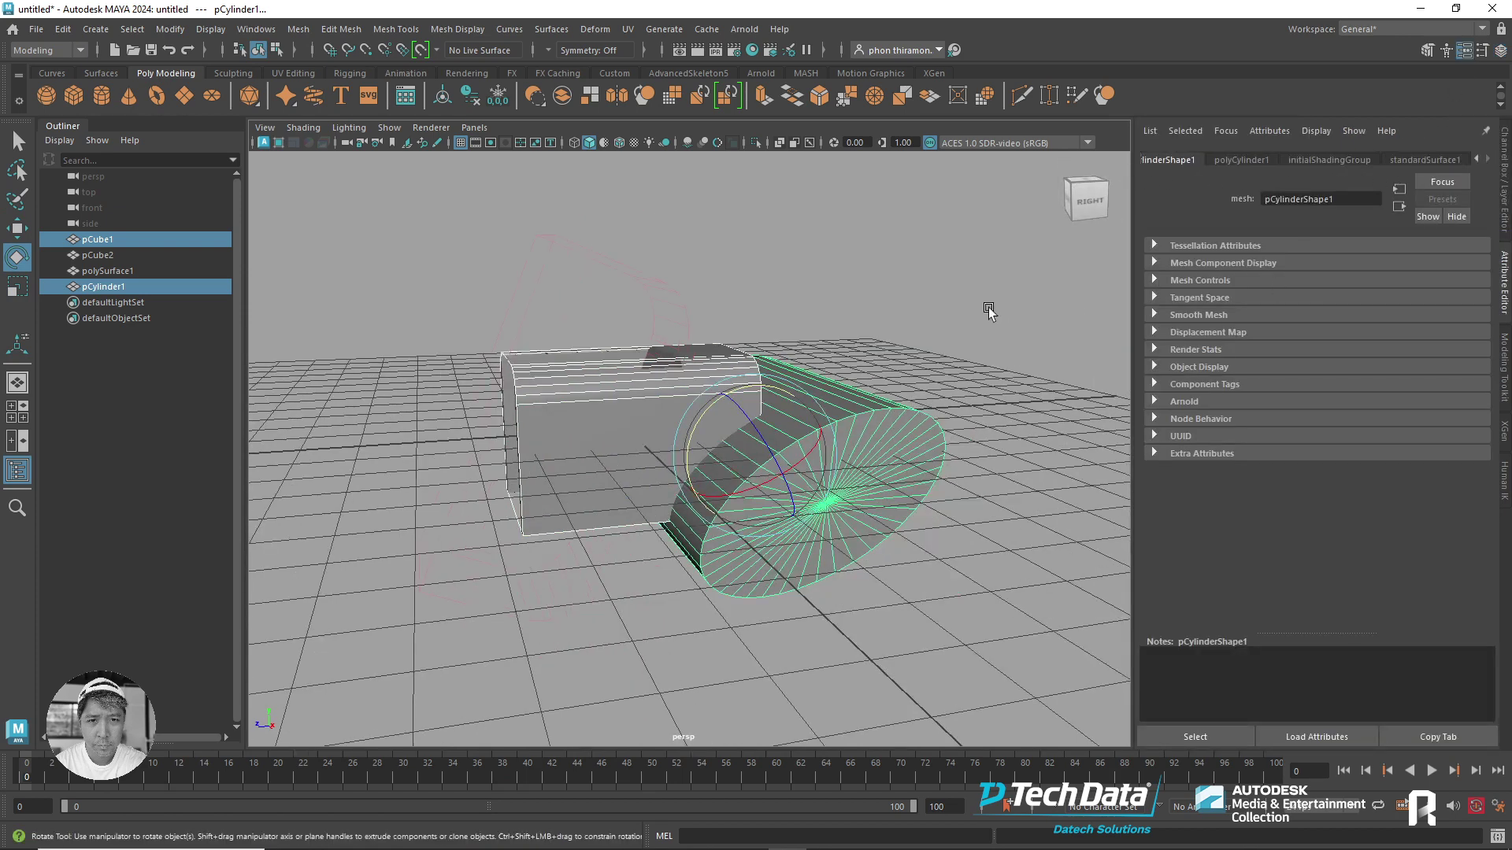
click(852, 430)
click(784, 327)
click(760, 386)
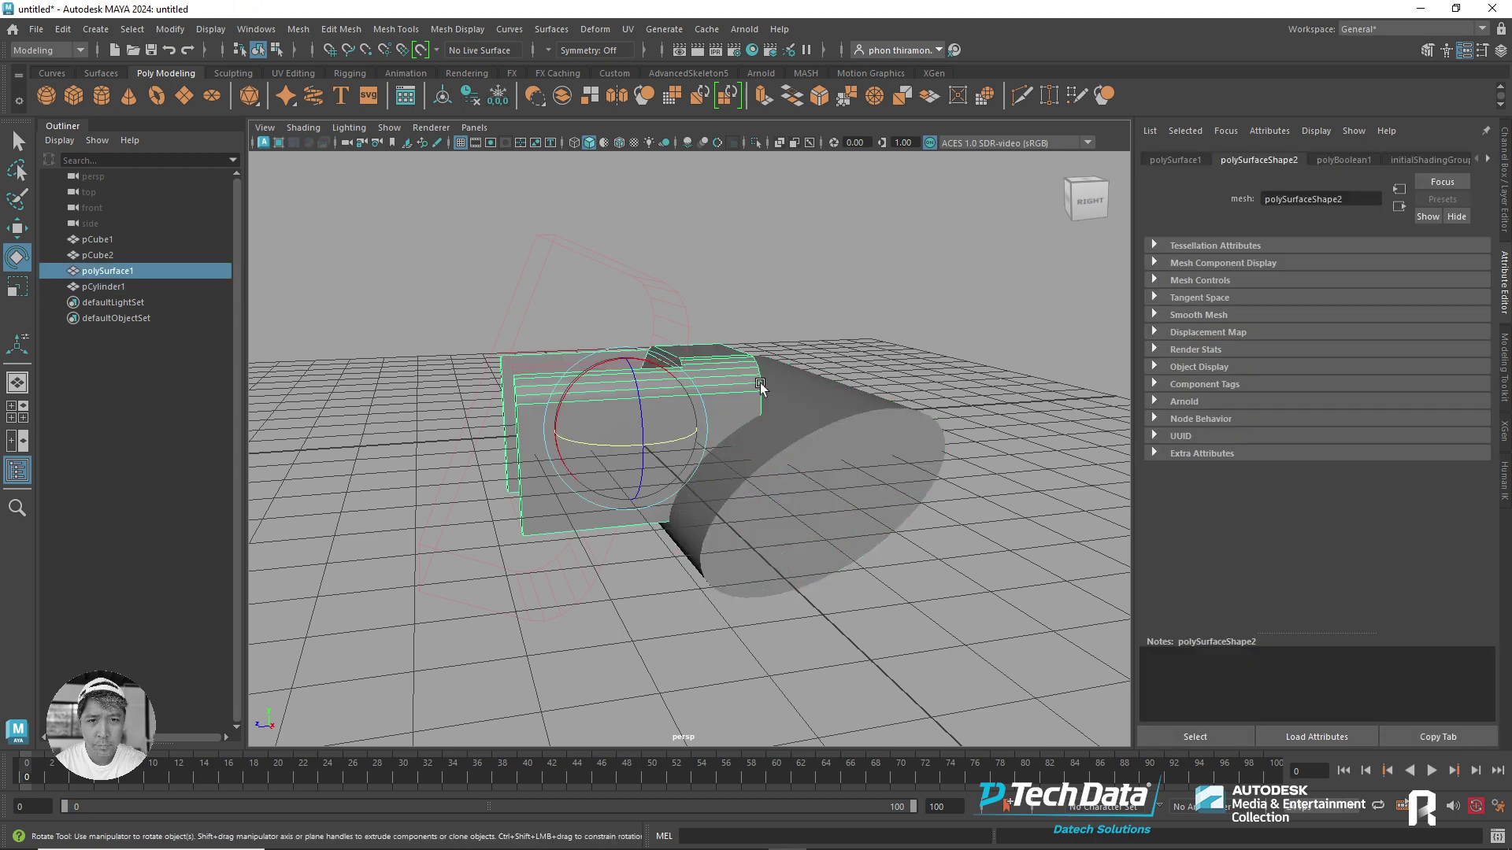
click(866, 255)
click(110, 239)
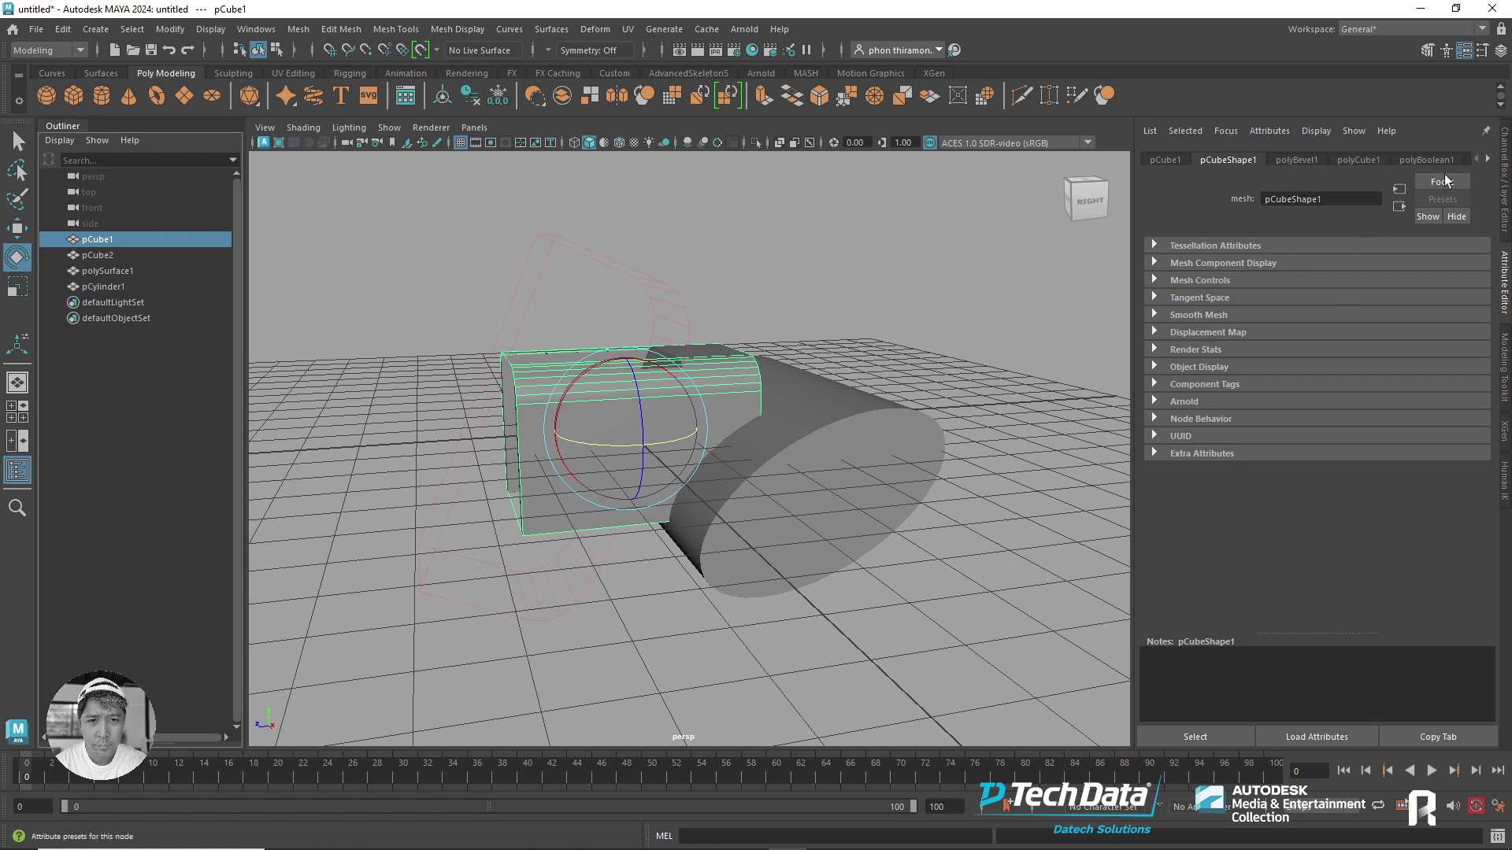
click(1423, 160)
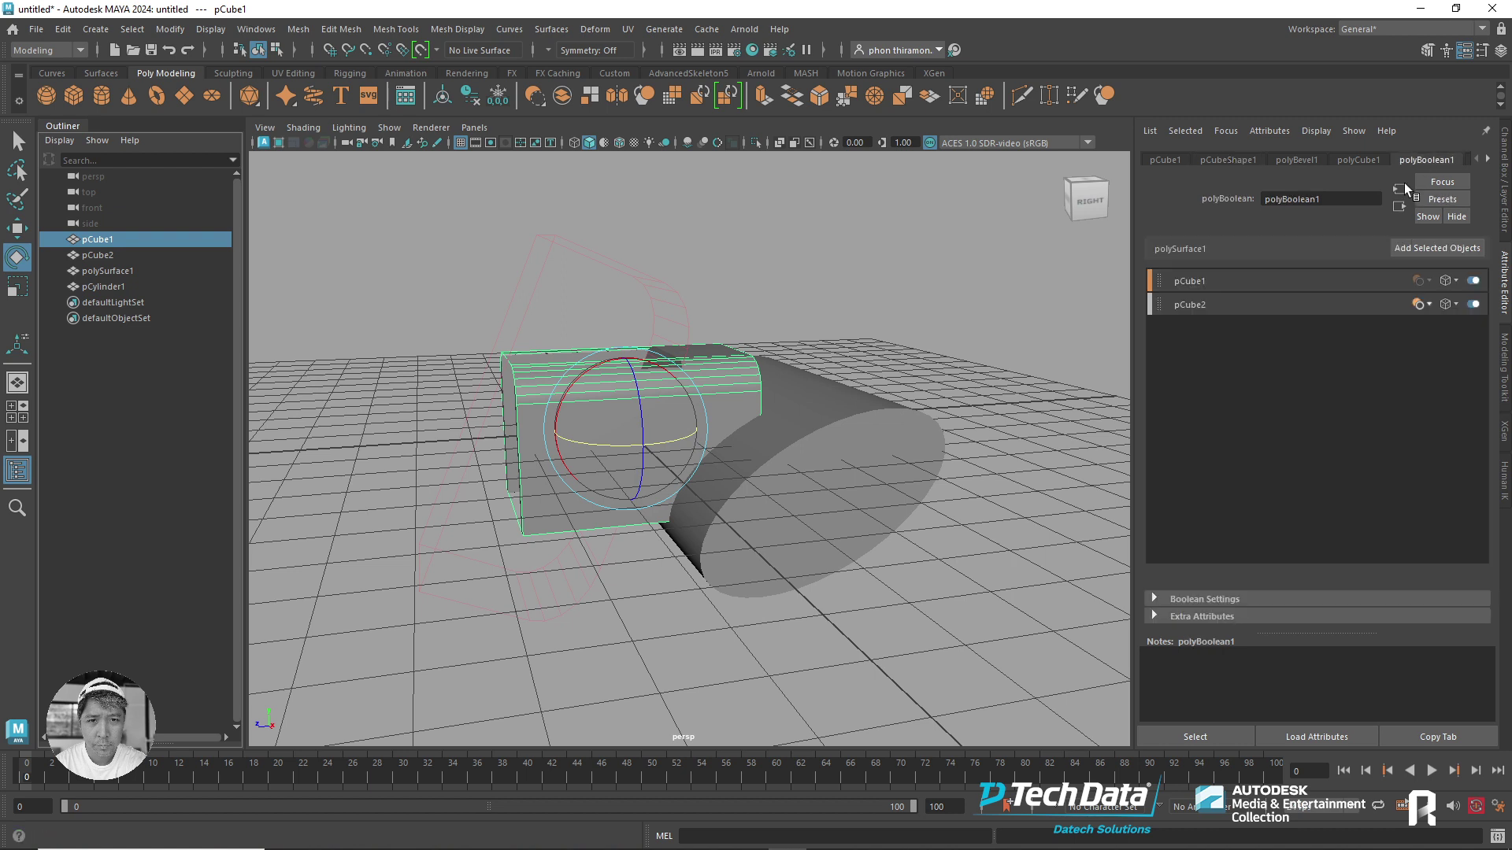
- Try selecting the cylinder together with polySurface1 and view their node attributes
shift+click(870, 454)
click(994, 536)
click(885, 451)
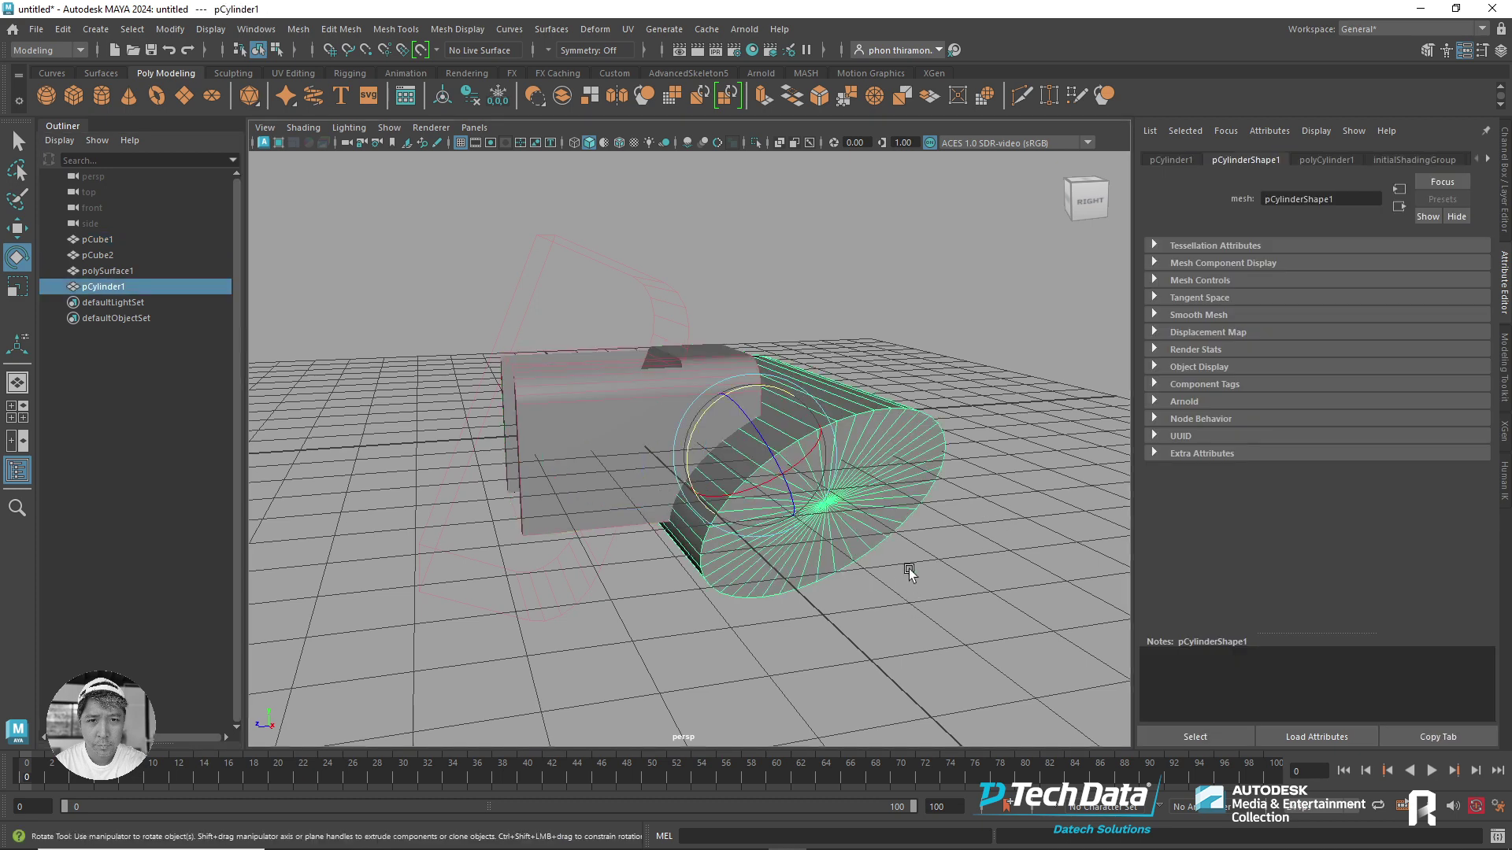
shift+click(730, 356)
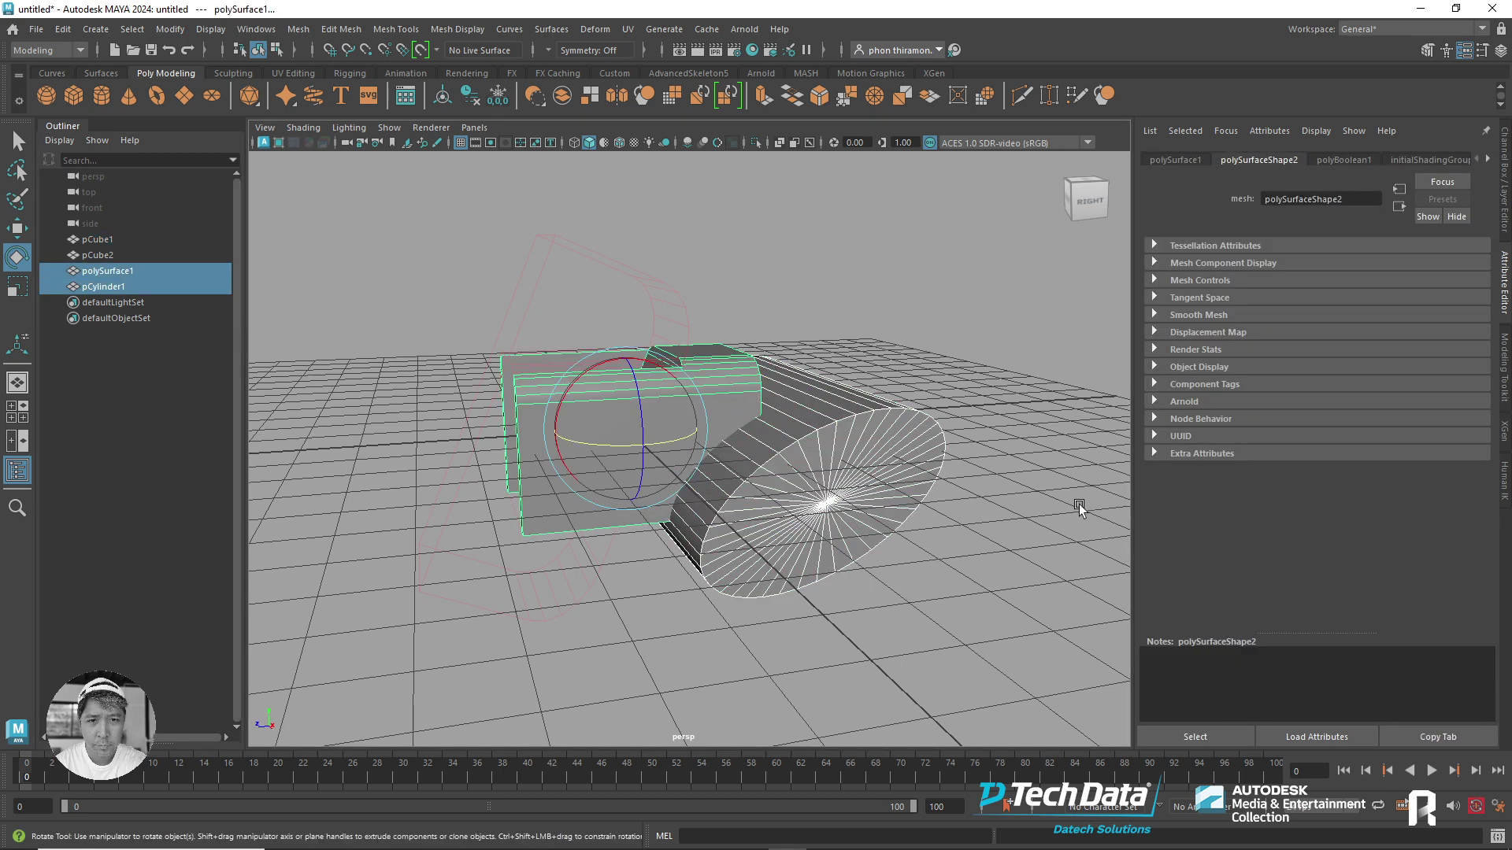
click(1397, 162)
click(1037, 394)
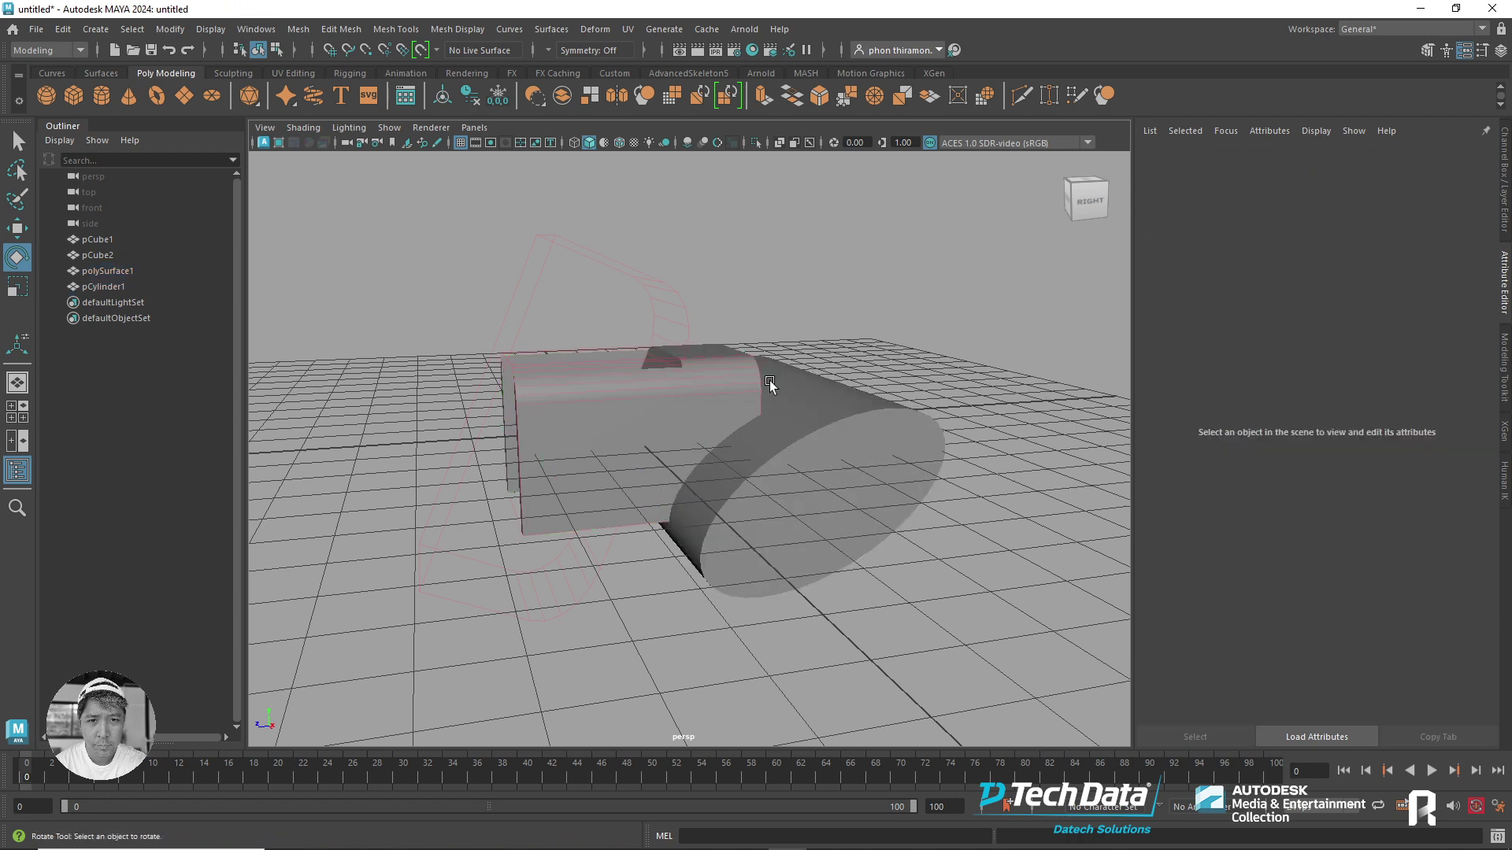
drag(770, 384, 1231, 221)
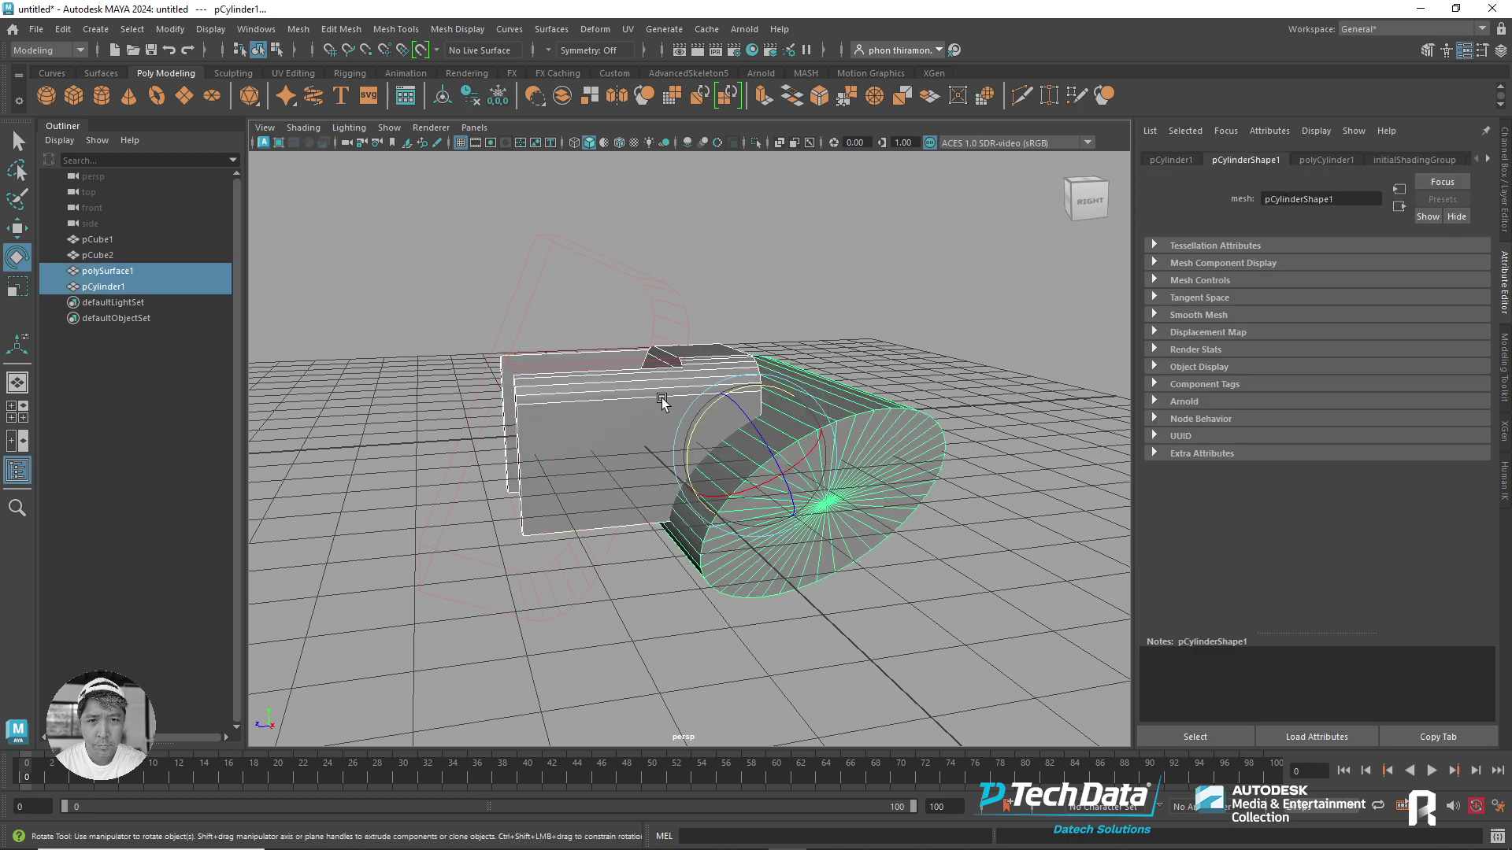
- Page through the node tabs and reselect only pCube1
click(1489, 161)
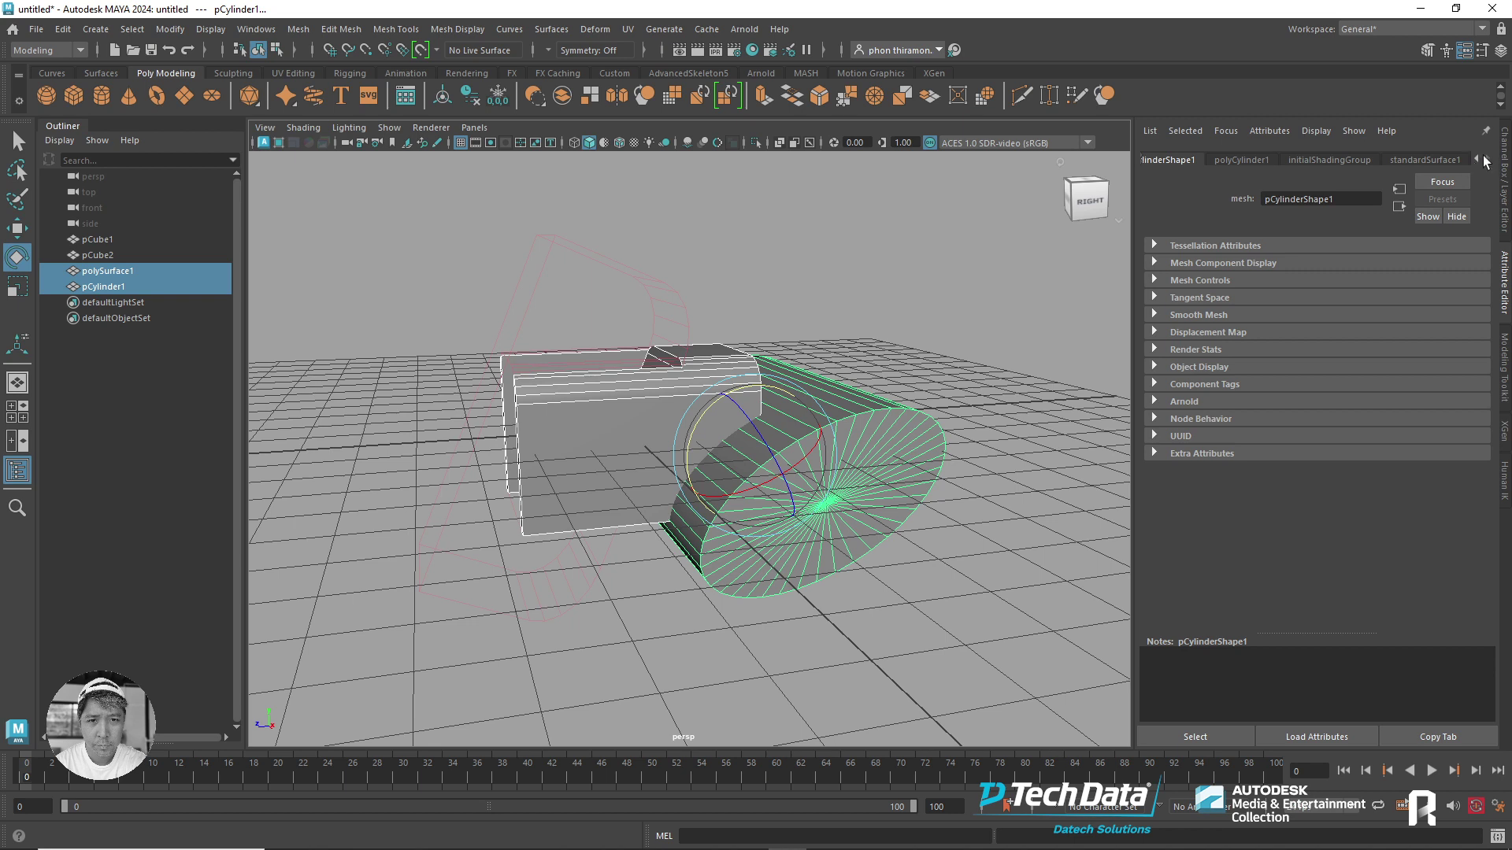
click(1479, 161)
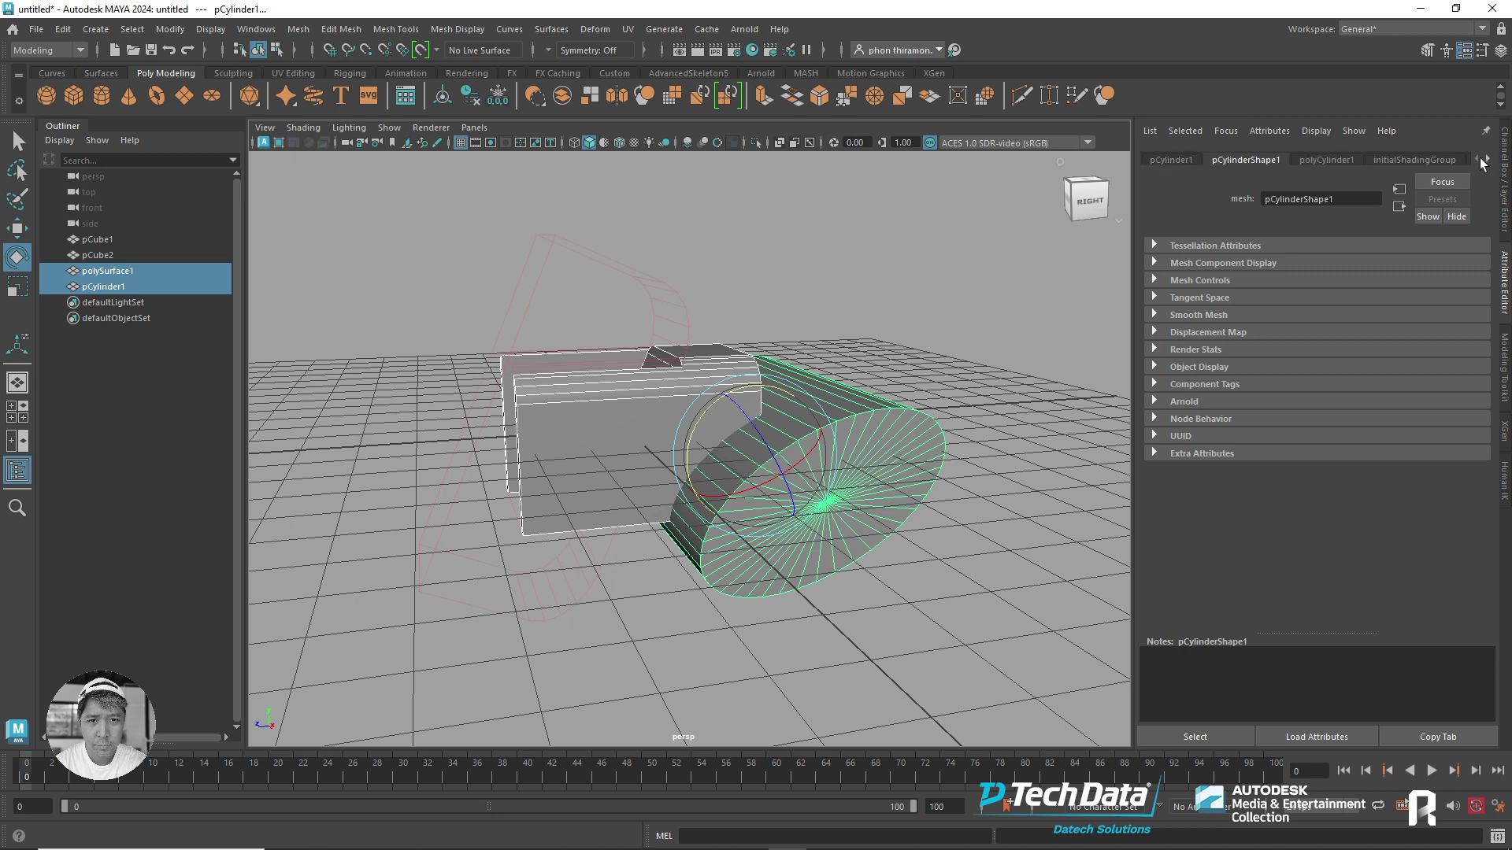
click(1489, 161)
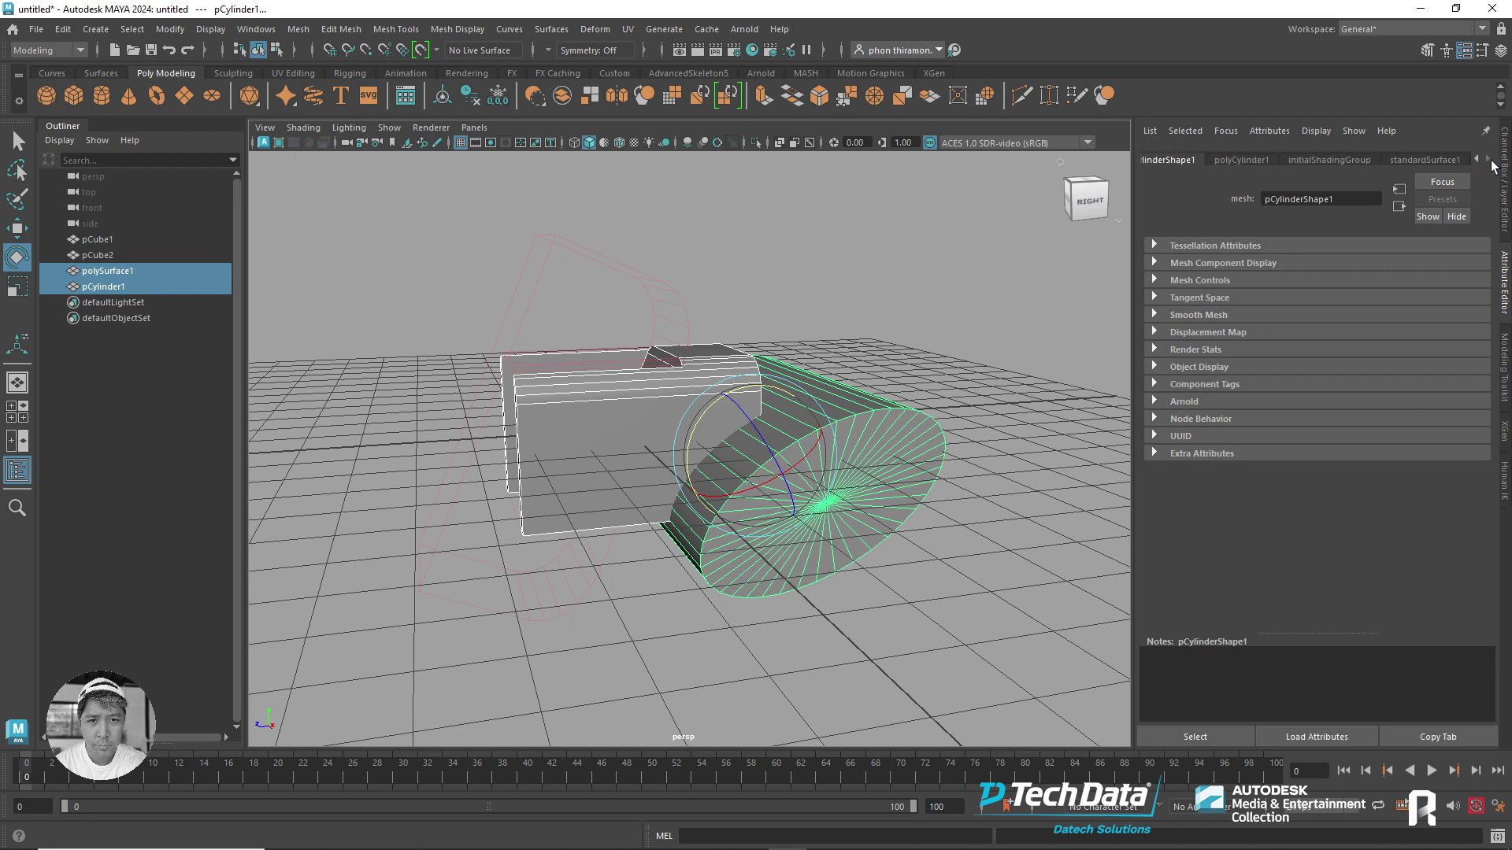
click(1479, 160)
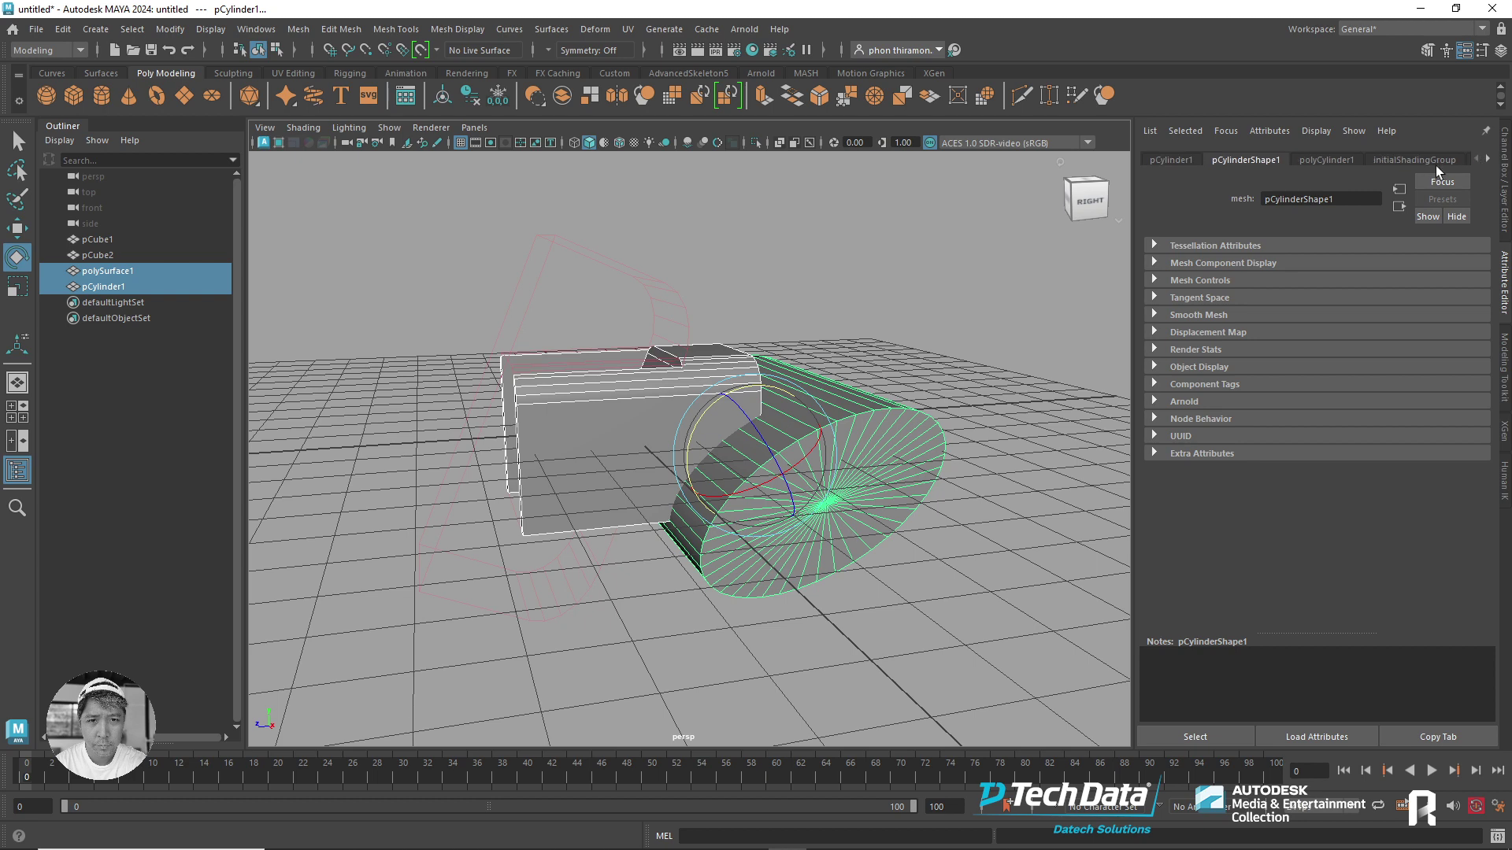
click(102, 287)
click(104, 287)
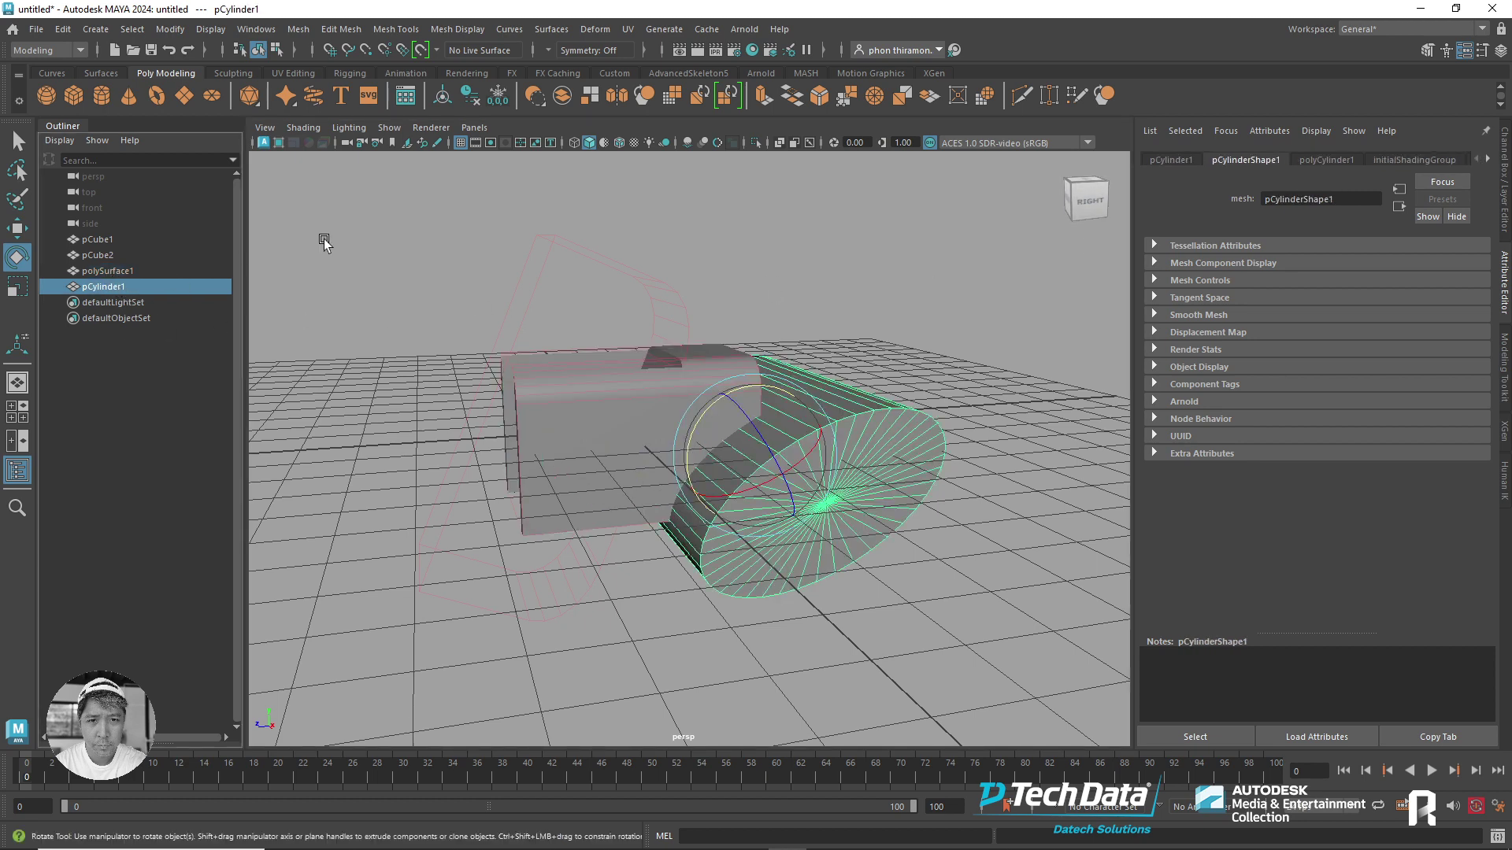
click(709, 378)
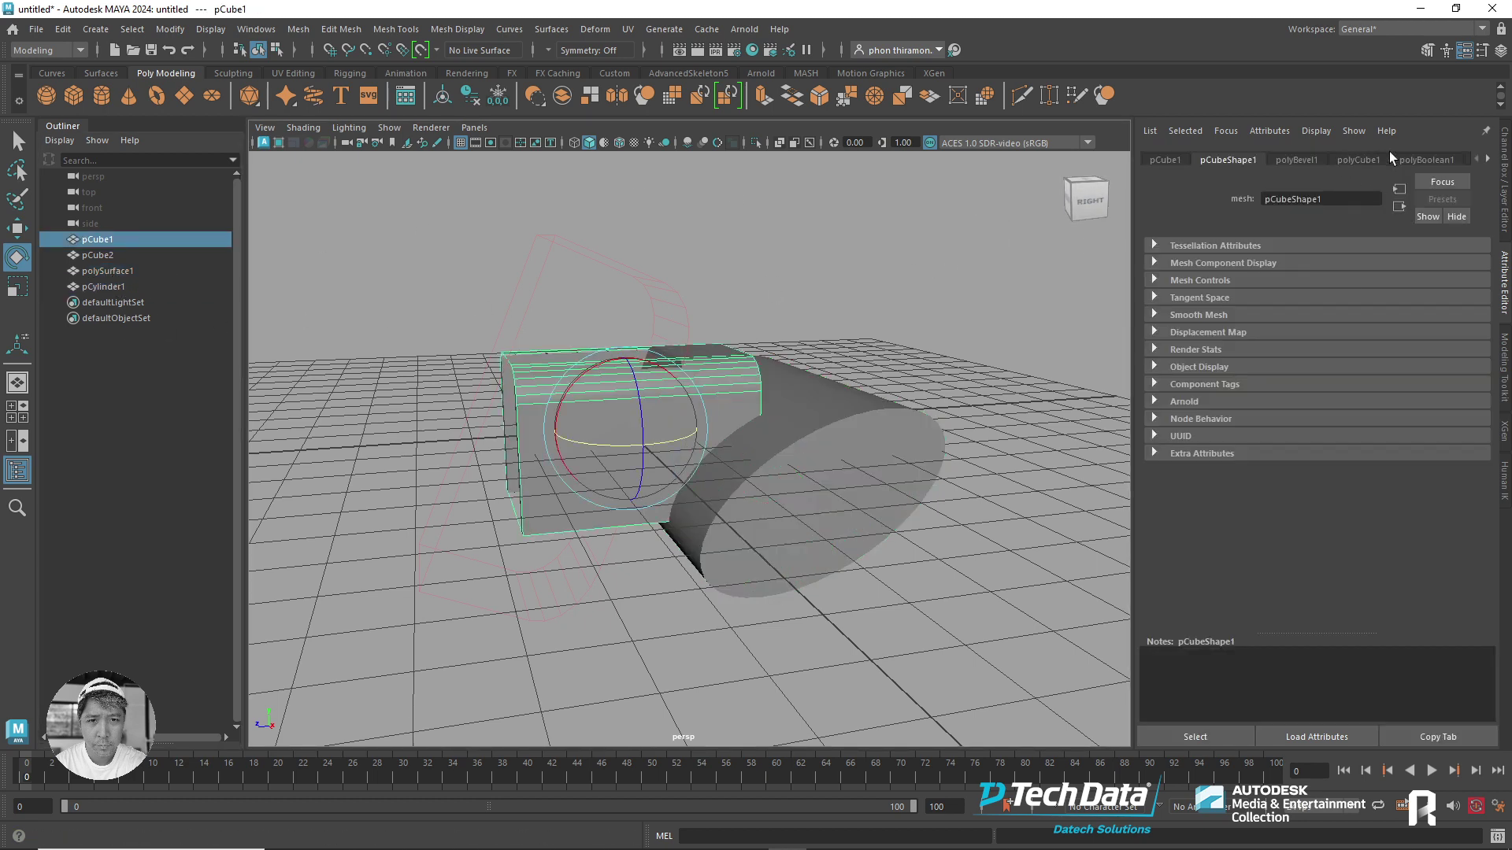
- Add pCylinder1 to polyBoolean1 as a third operand and bring up its operation choices
click(1418, 160)
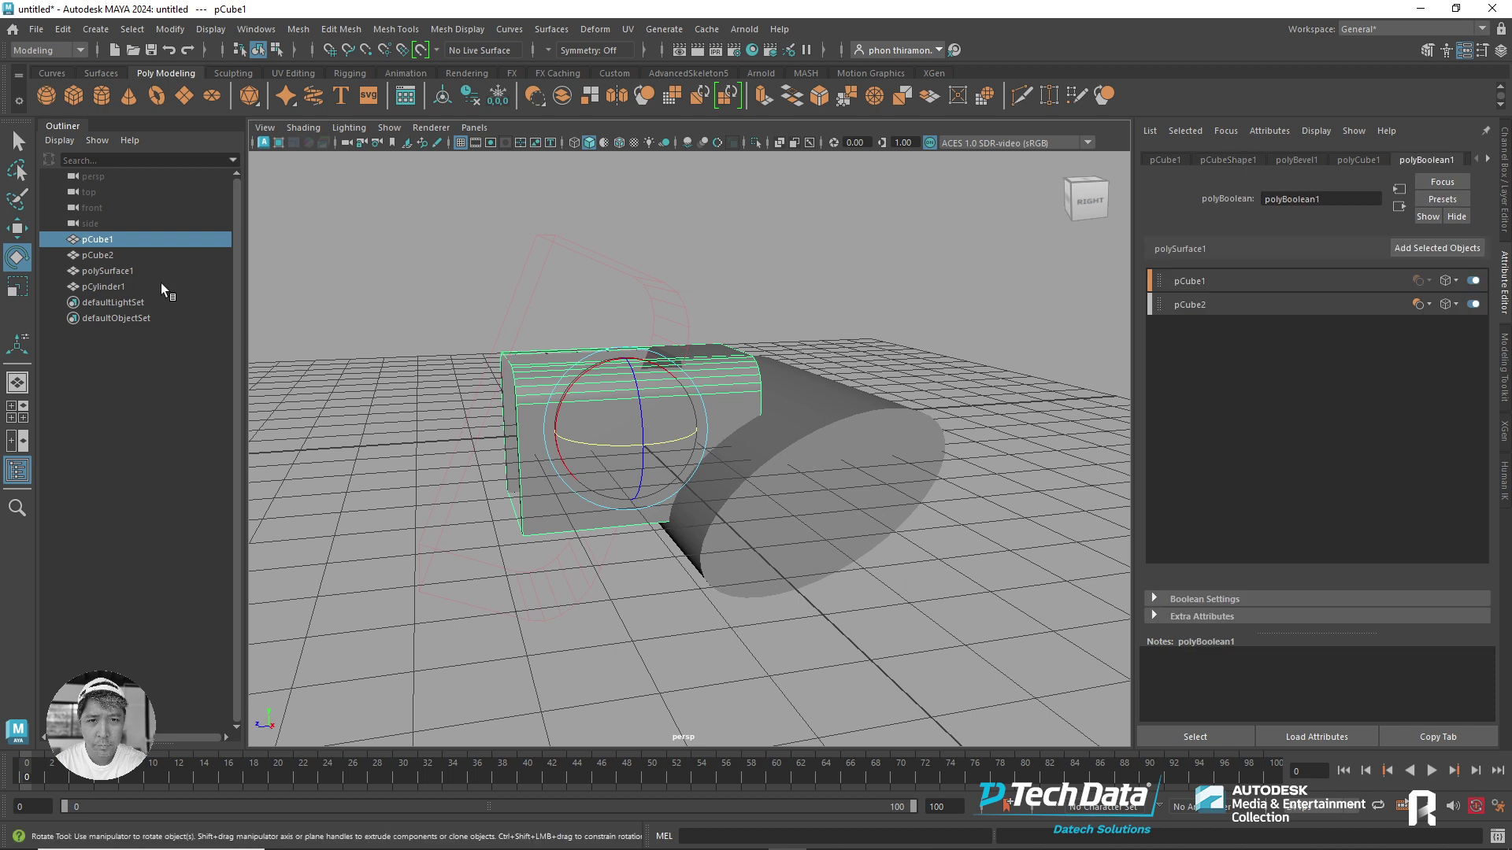
middle_drag(105, 291, 105, 293)
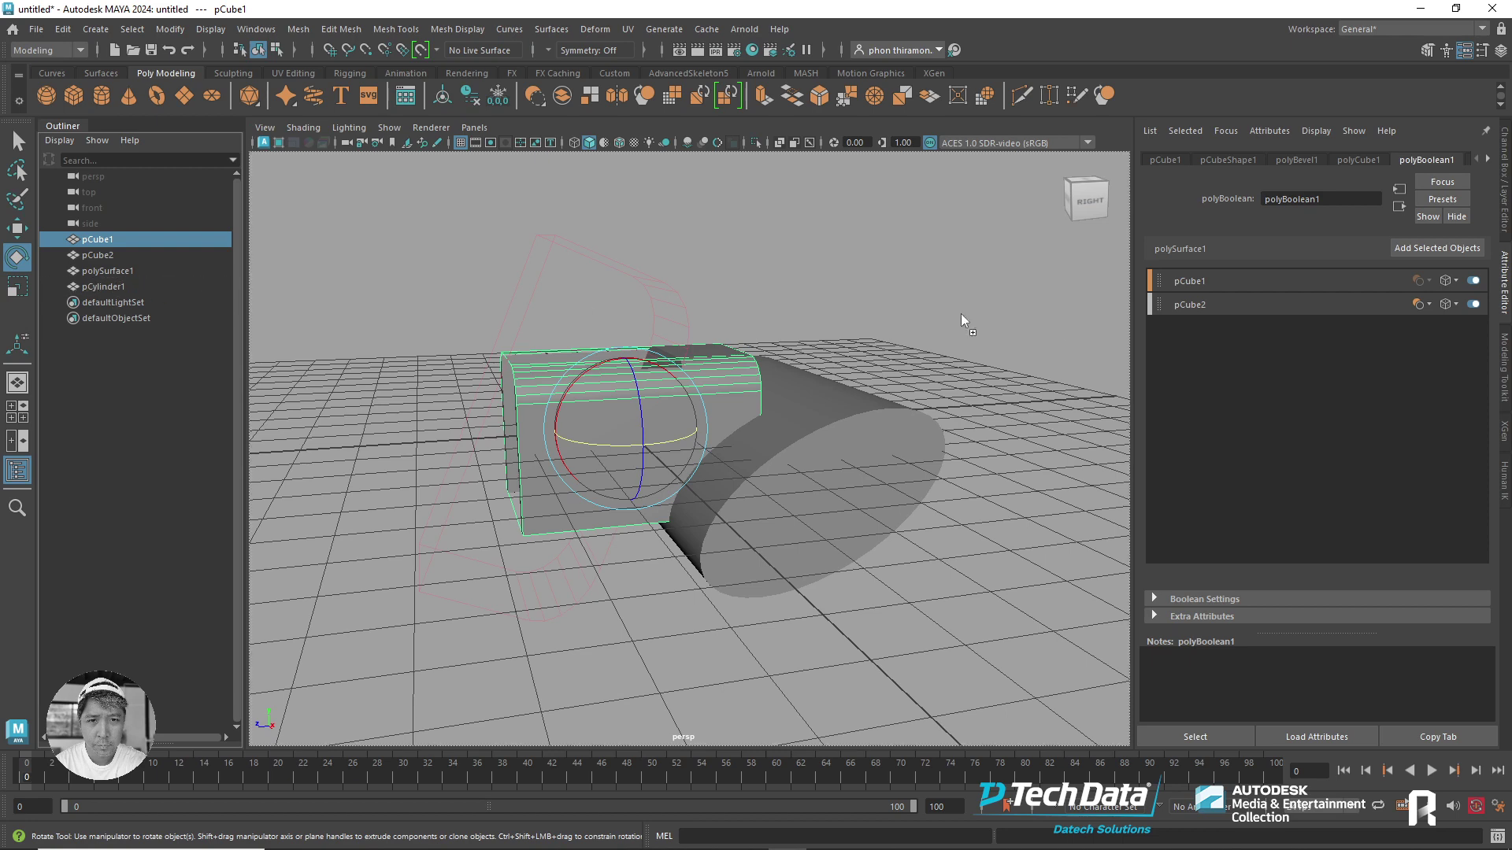
middle_drag(960, 314, 1274, 376)
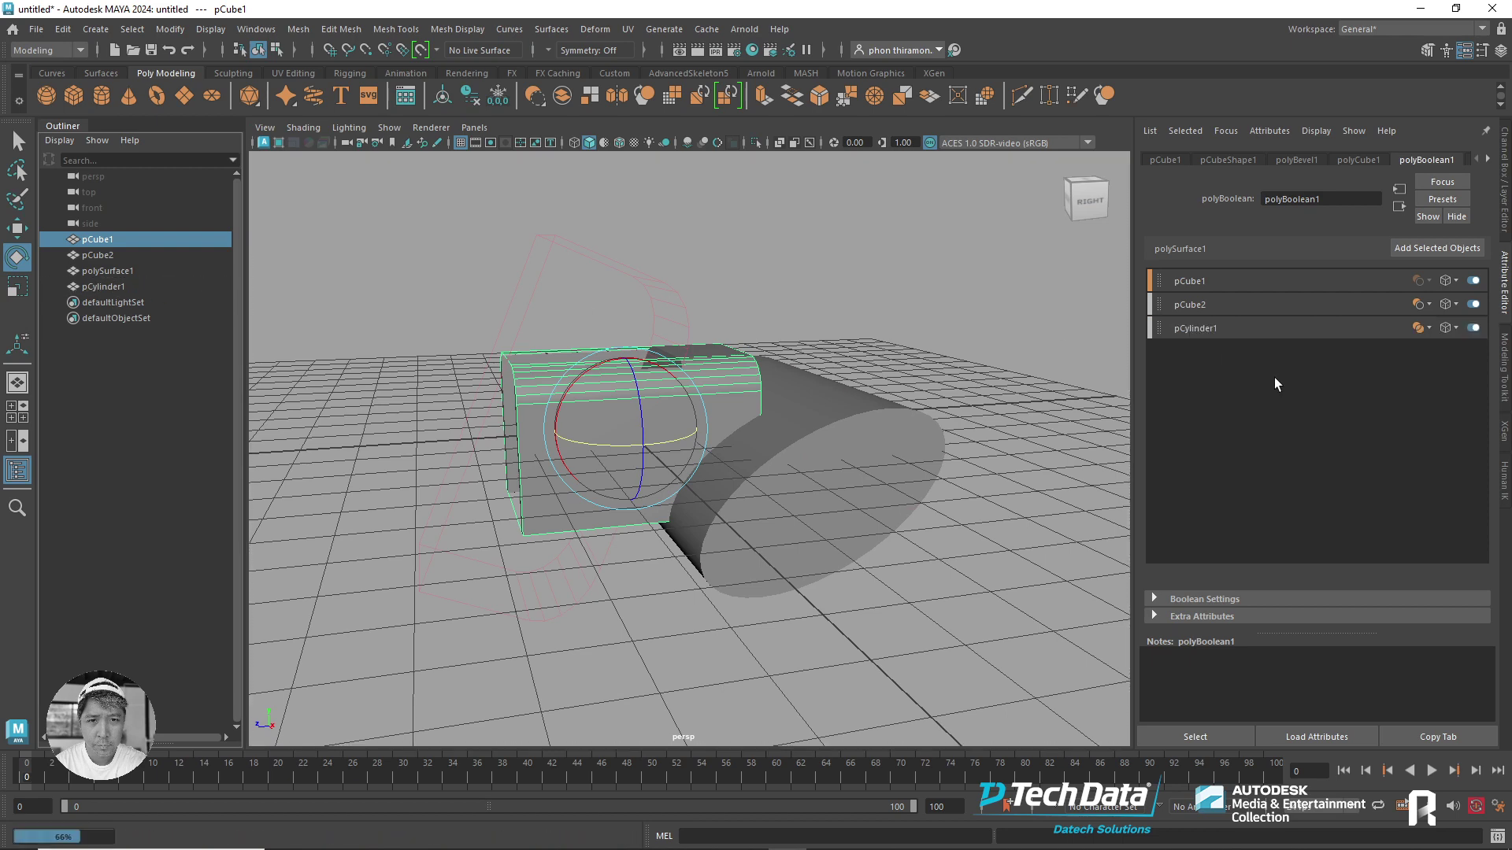
click(1427, 328)
- Set pCylinder1's boolean operation to Difference (A-B) and inspect the cut from below
click(1408, 371)
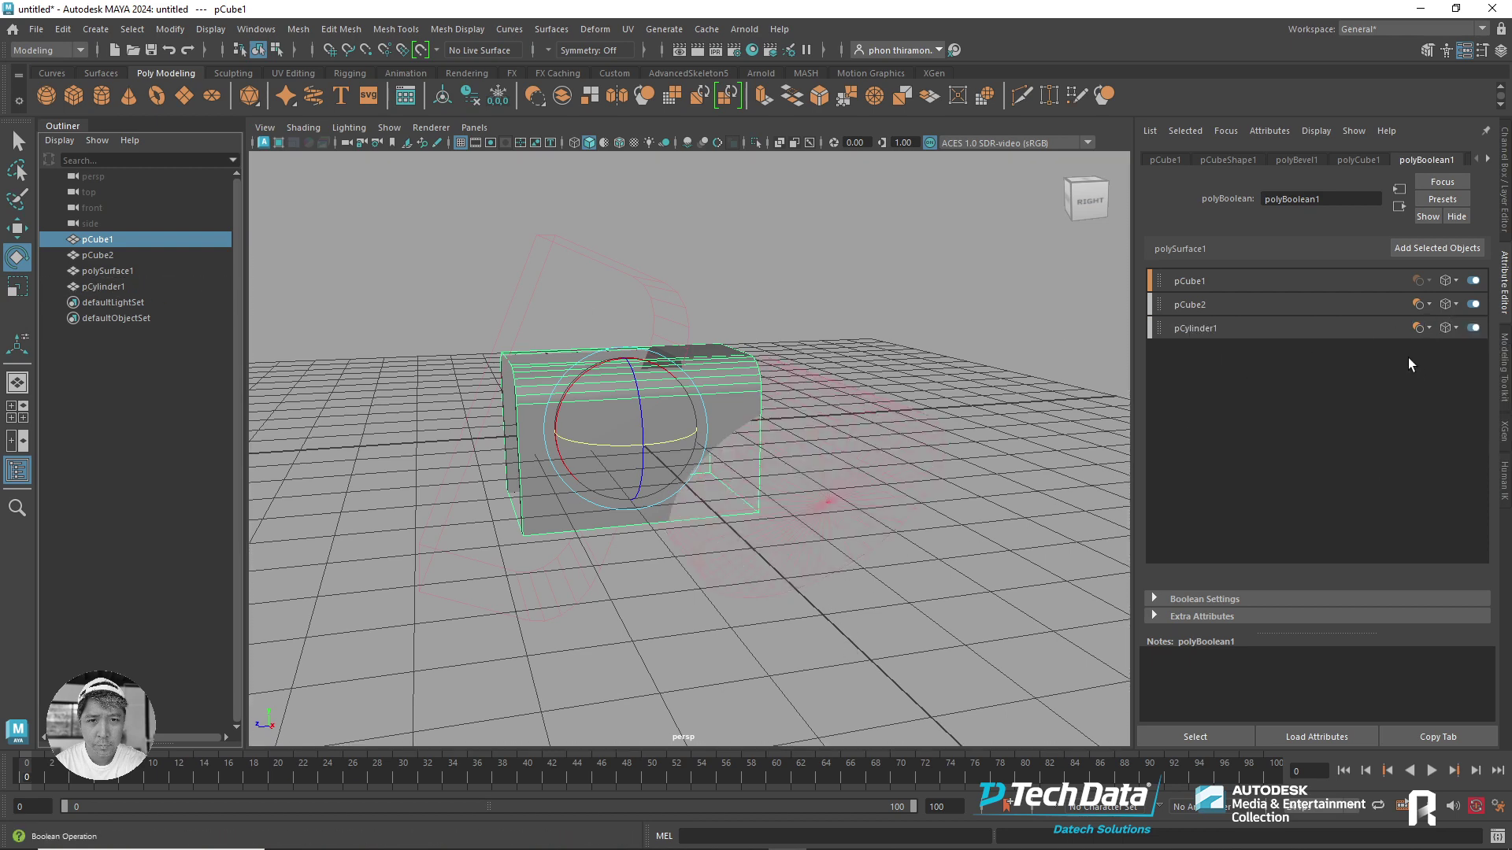
mouse_move(890, 453)
alt+mouse_down()
mouse_move(721, 408)
mouse_move(787, 339)
mouse_move(874, 419)
mouse_move(709, 438)
alt+mouse_up()
mouse_move(769, 441)
alt+mouse_down()
mouse_move(816, 422)
mouse_move(792, 412)
mouse_move(904, 462)
mouse_move(863, 409)
mouse_move(860, 505)
alt+mouse_up()
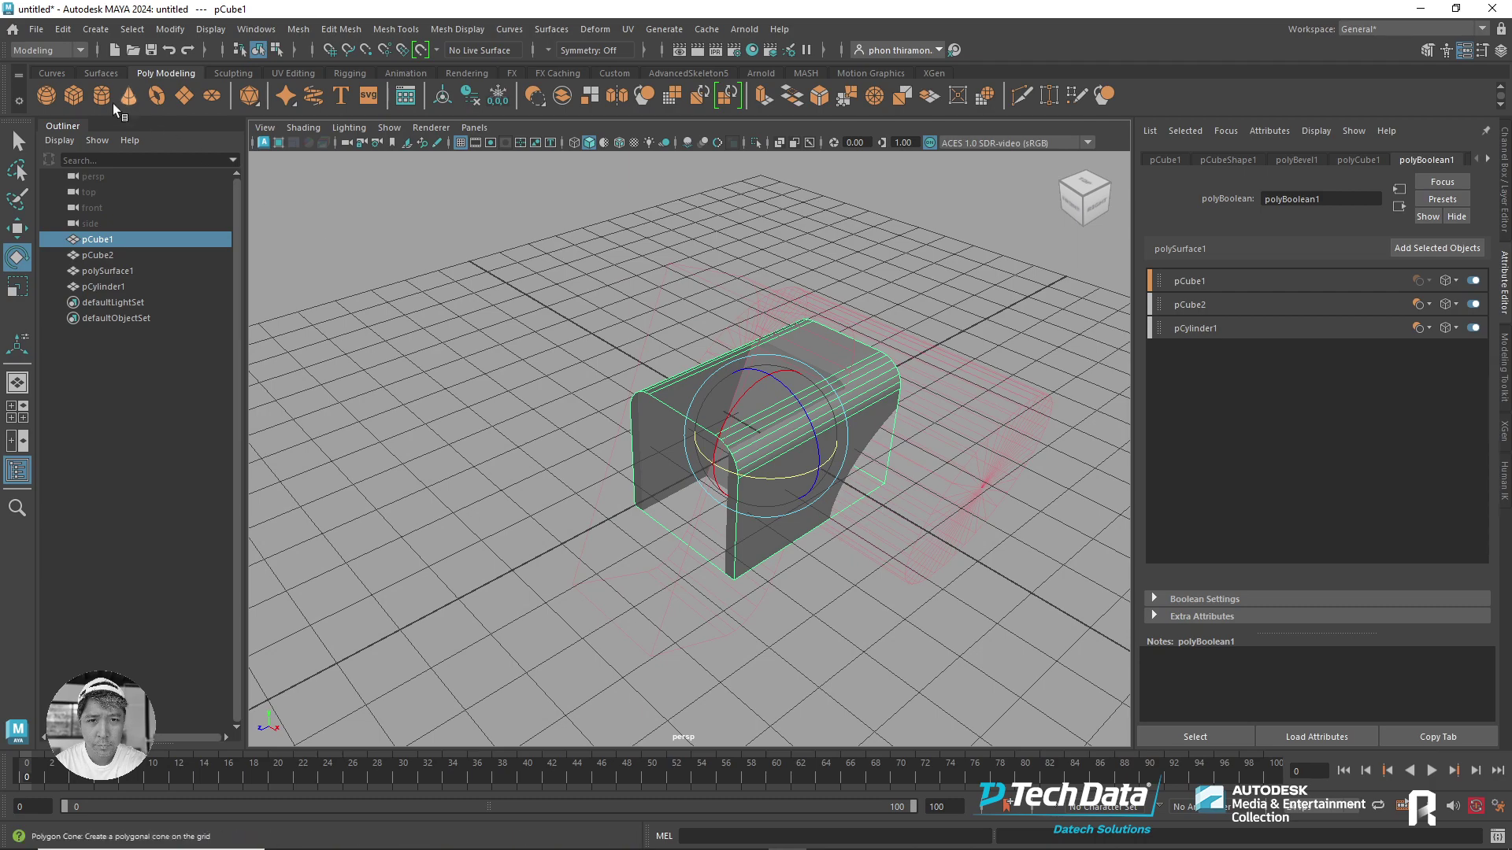
- Create a new polygon cube, pCube3, raised above the shape and stretched lengthwise
click(73, 95)
mouse_move(709, 441)
alt+mouse_down()
mouse_move(756, 425)
mouse_move(678, 386)
mouse_move(674, 286)
mouse_move(790, 331)
mouse_move(771, 338)
alt+mouse_up()
key(w)
key(r)
key(r)
mouse_move(709, 406)
mouse_down()
mouse_move(653, 432)
mouse_move(443, 473)
mouse_move(810, 264)
mouse_up()
- Bevel two edges of the stretched bar pCube3 with 8 segments
mouse_move(854, 340)
alt+mouse_down()
mouse_move(914, 352)
mouse_move(677, 264)
mouse_move(652, 294)
mouse_move(830, 144)
alt+mouse_up()
right_click(677, 263)
click(677, 221)
click(652, 294)
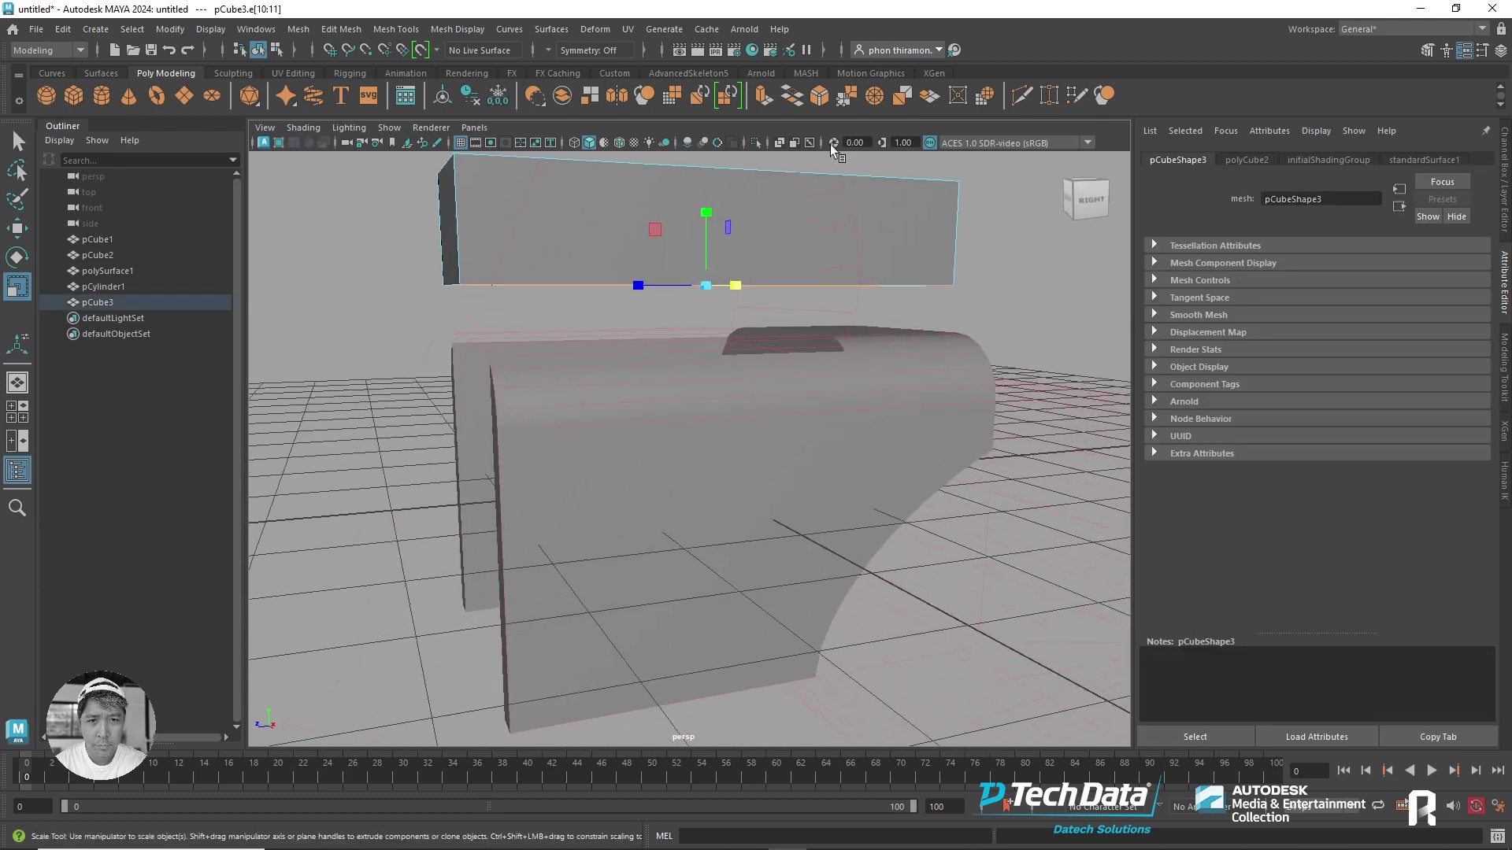
click(819, 102)
alt+drag(776, 364, 800, 372)
mouse_move(955, 481)
mouse_down()
mouse_move(996, 481)
mouse_move(939, 467)
mouse_up()
- Select polySurface1 and show polyBoolean1's operand settings
mouse_move(918, 409)
alt+right_down()
mouse_move(798, 358)
mouse_move(820, 287)
alt+right_up()
click(833, 437)
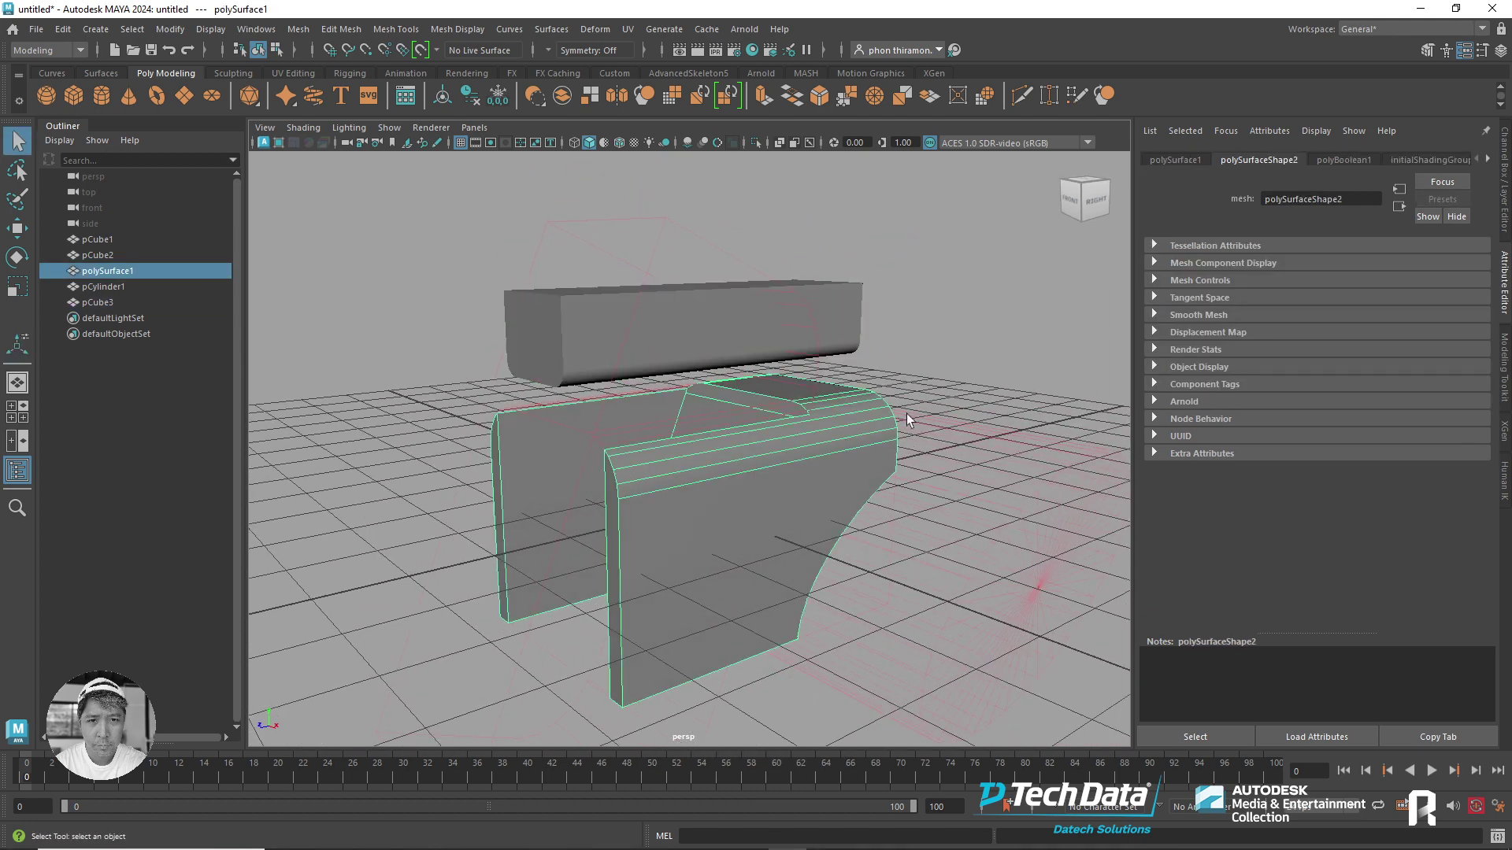
click(823, 296)
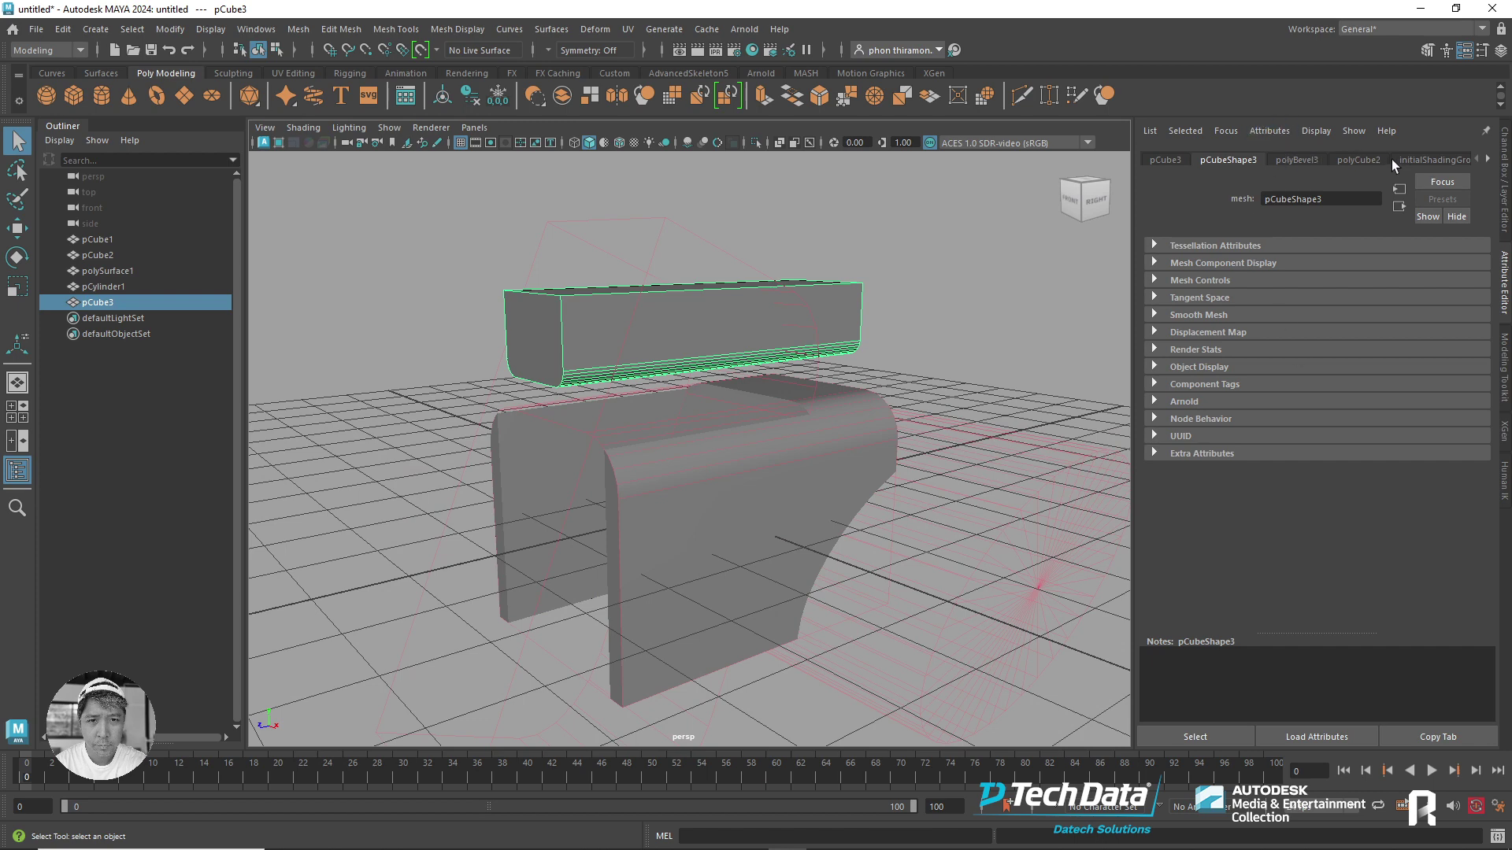
click(110, 272)
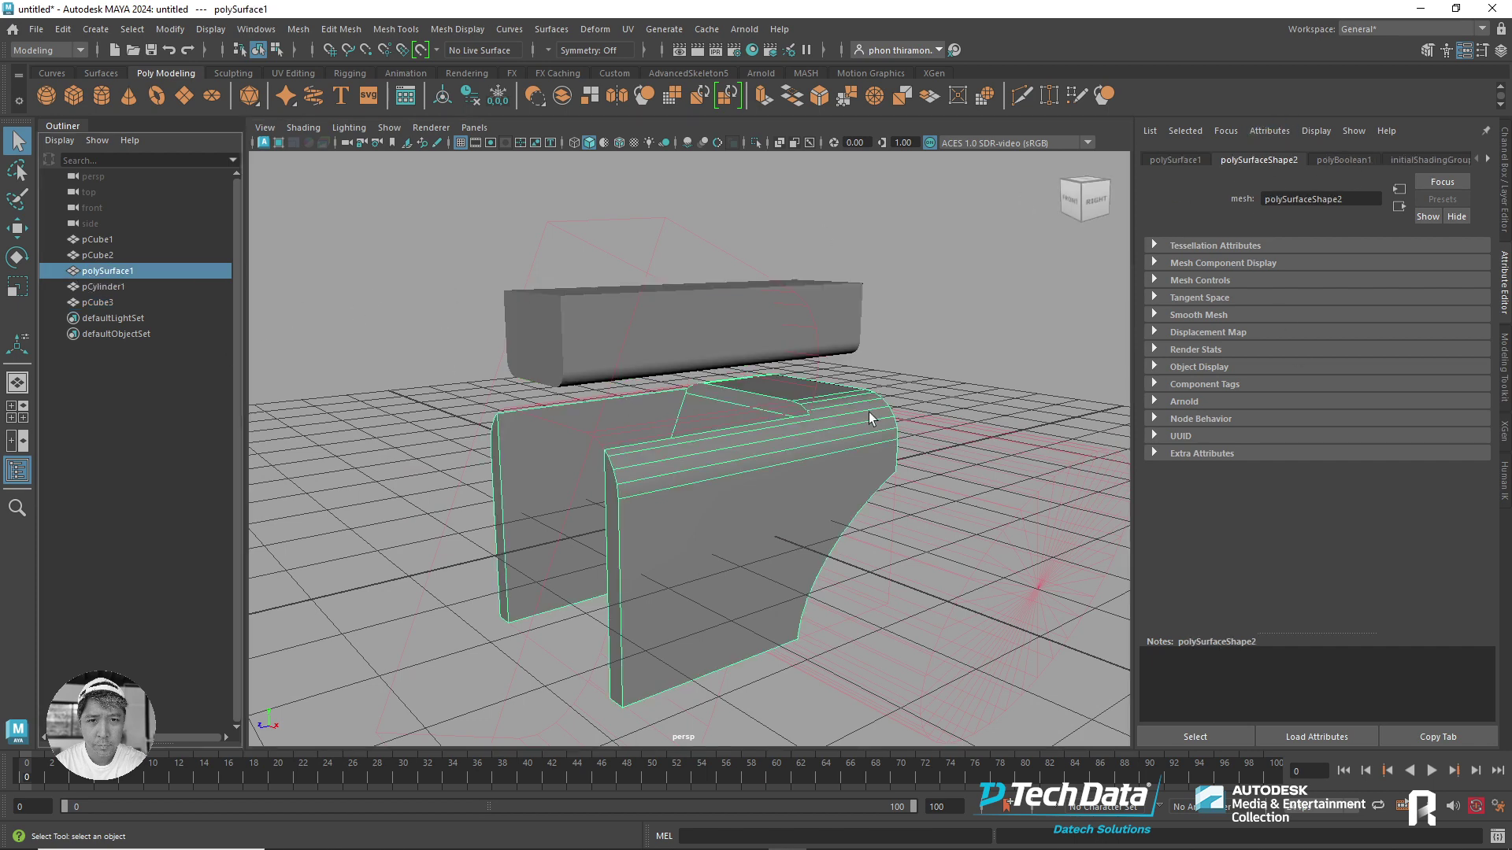
click(1345, 161)
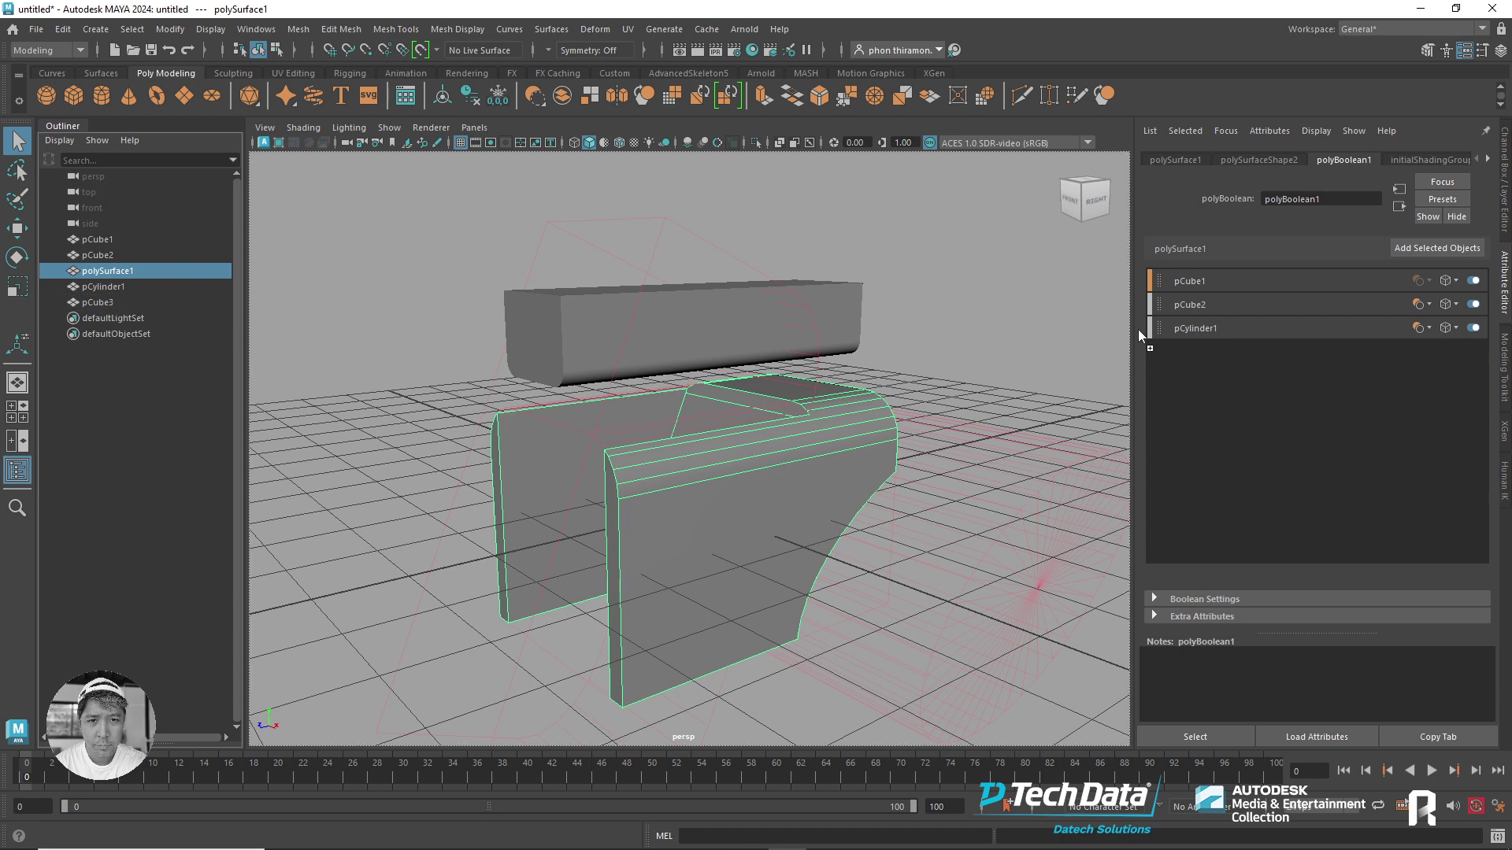
- Add pCube3 to polyBoolean1 as a fourth Difference operand and lower it into the shape
middle_drag(97, 302, 1311, 409)
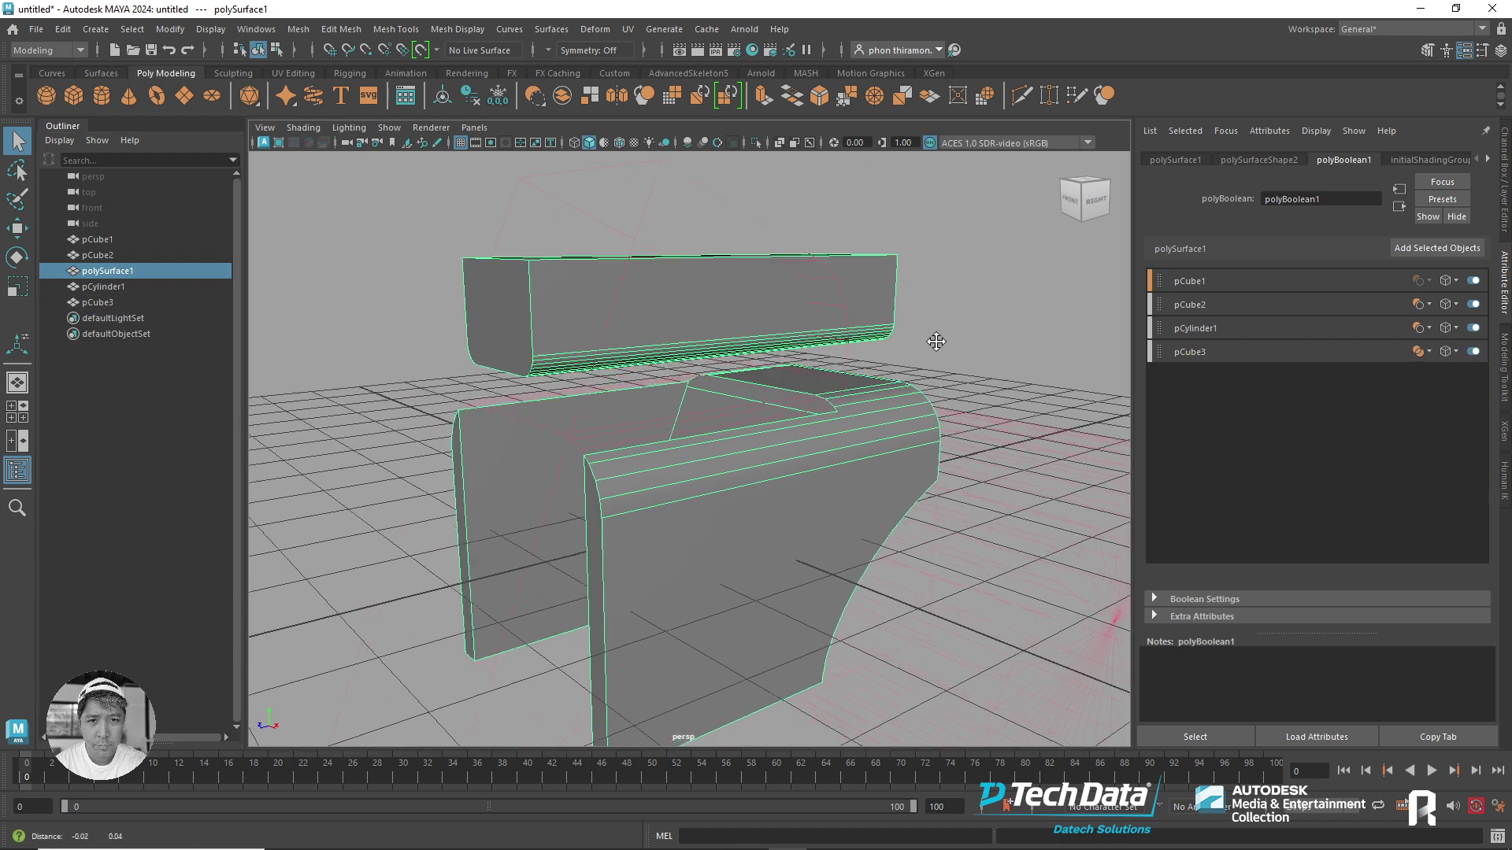
click(1422, 352)
click(1400, 404)
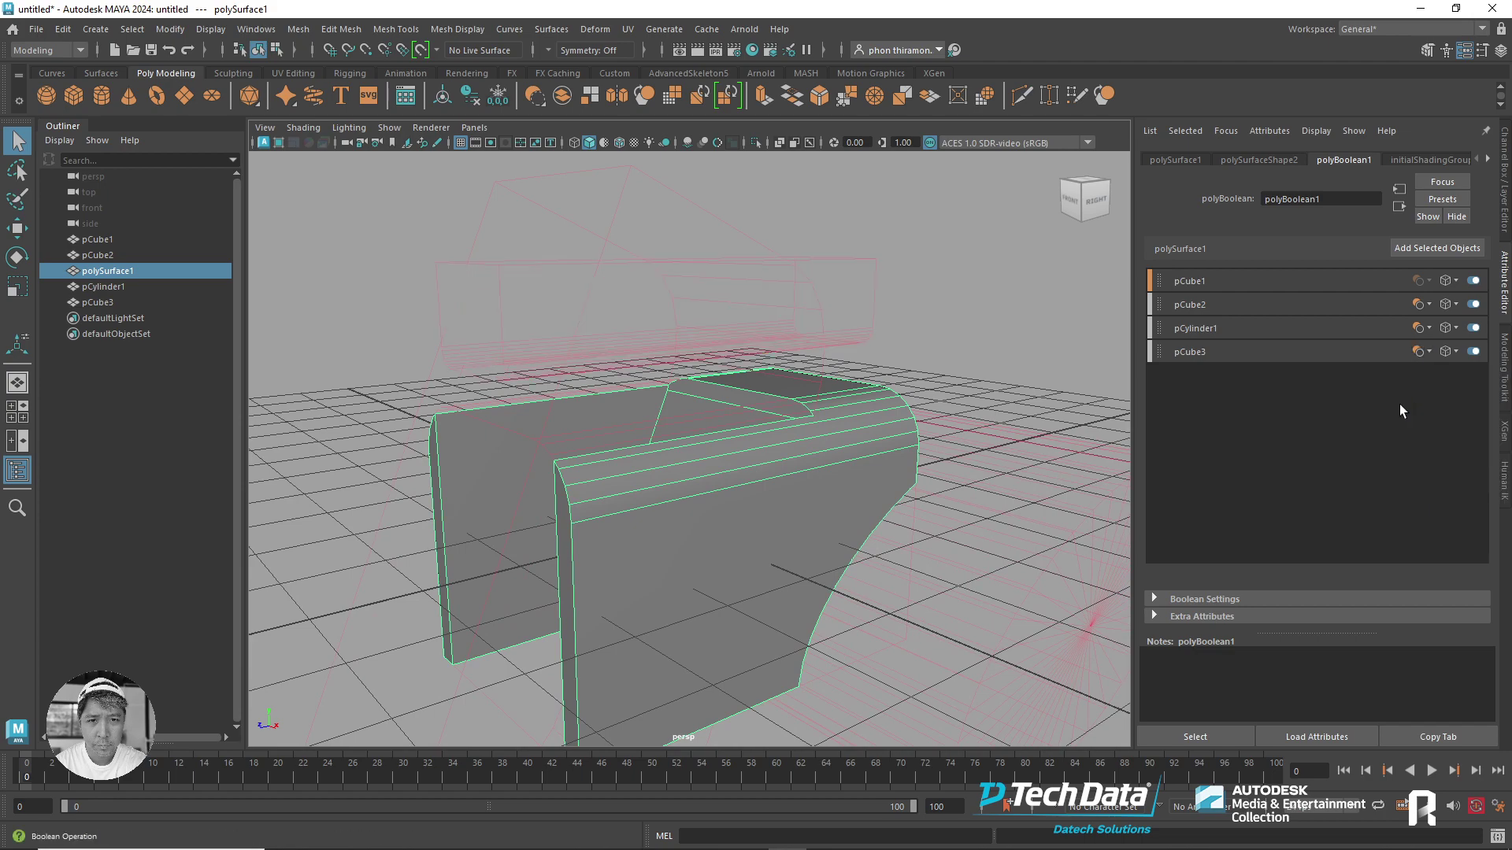
click(874, 311)
key(w)
mouse_move(705, 254)
mouse_down()
mouse_move(679, 267)
mouse_move(687, 317)
mouse_move(655, 295)
mouse_up()
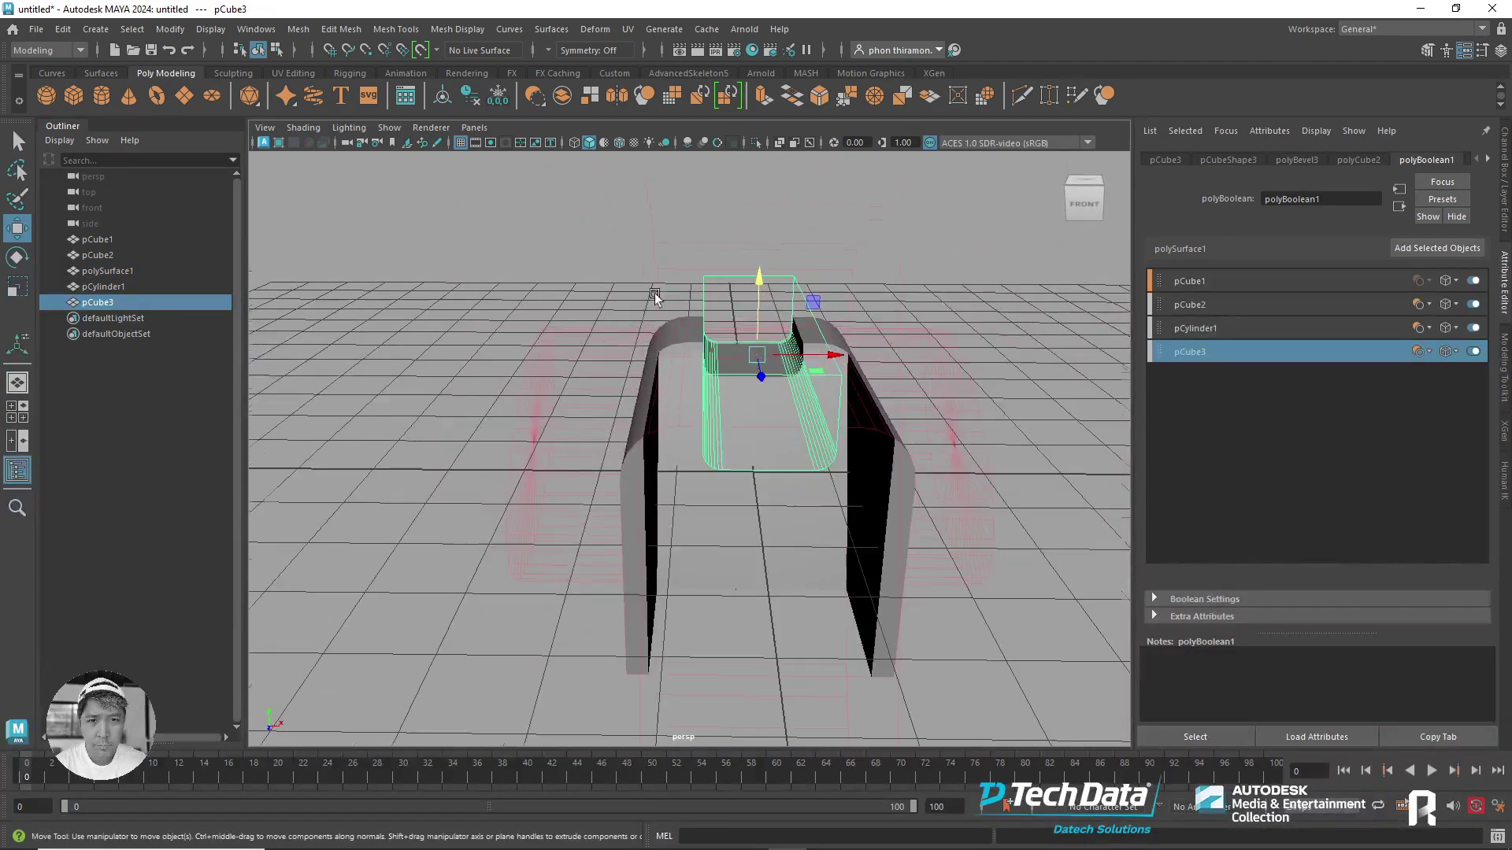
- Hide the viewport grid and lower the pCube3 cutter further into the shape
click(210, 29)
click(236, 76)
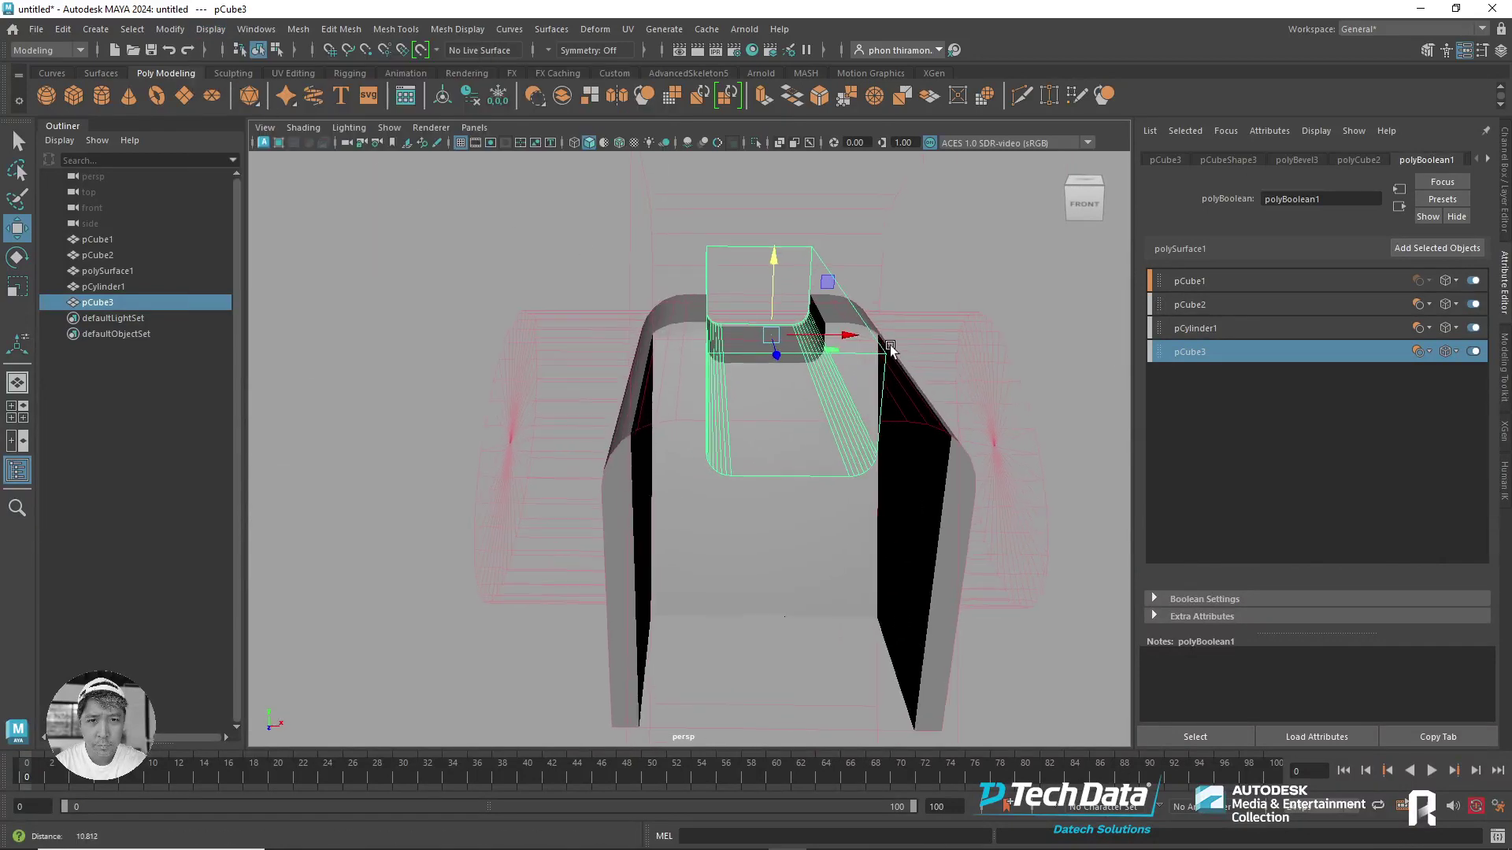
alt+drag(771, 315, 879, 309)
middle_drag(880, 309, 787, 265)
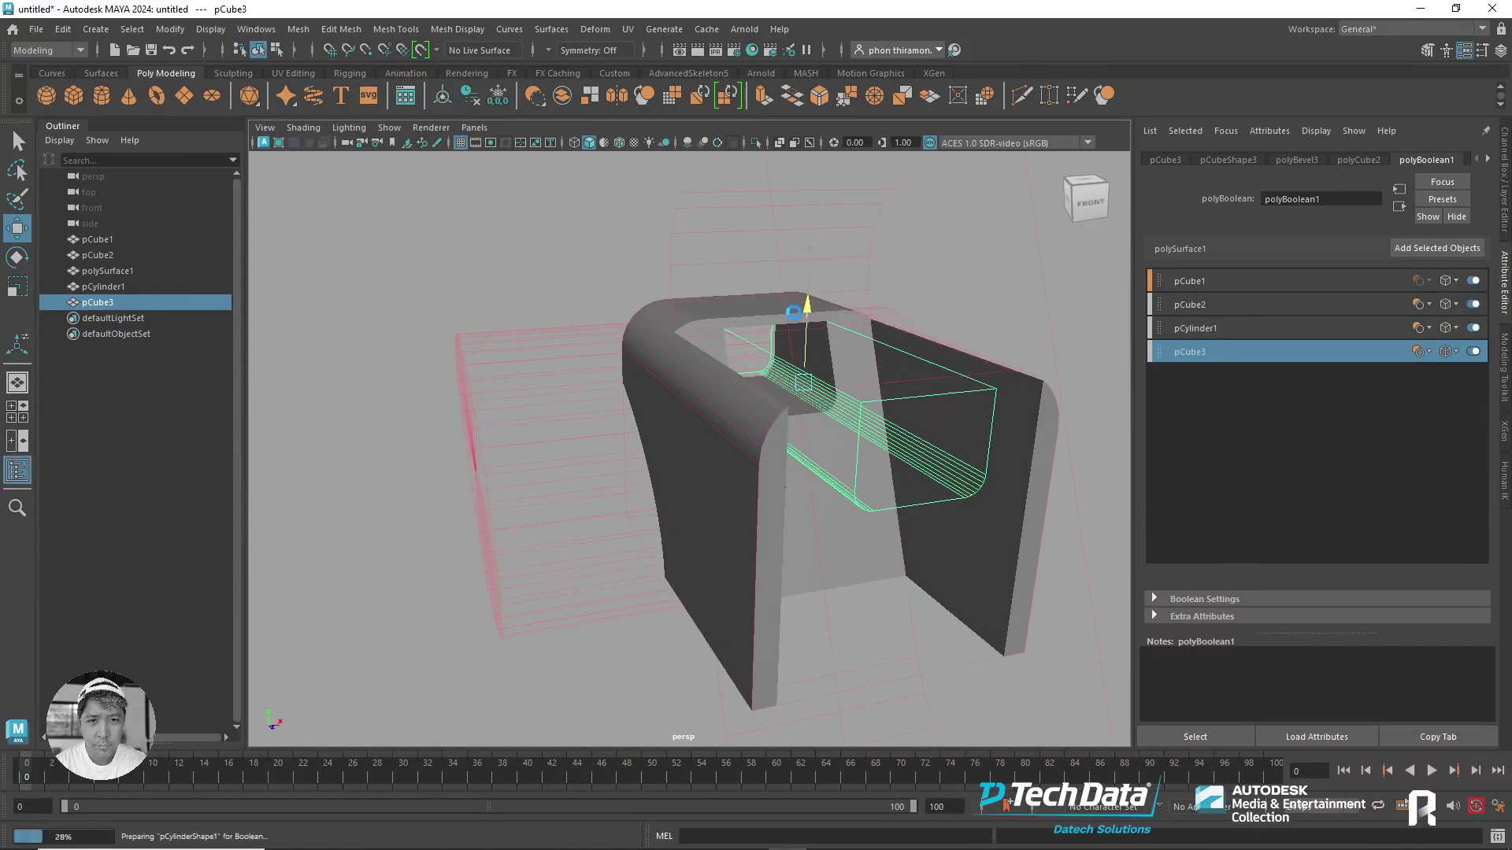
alt+drag(787, 264, 811, 303)
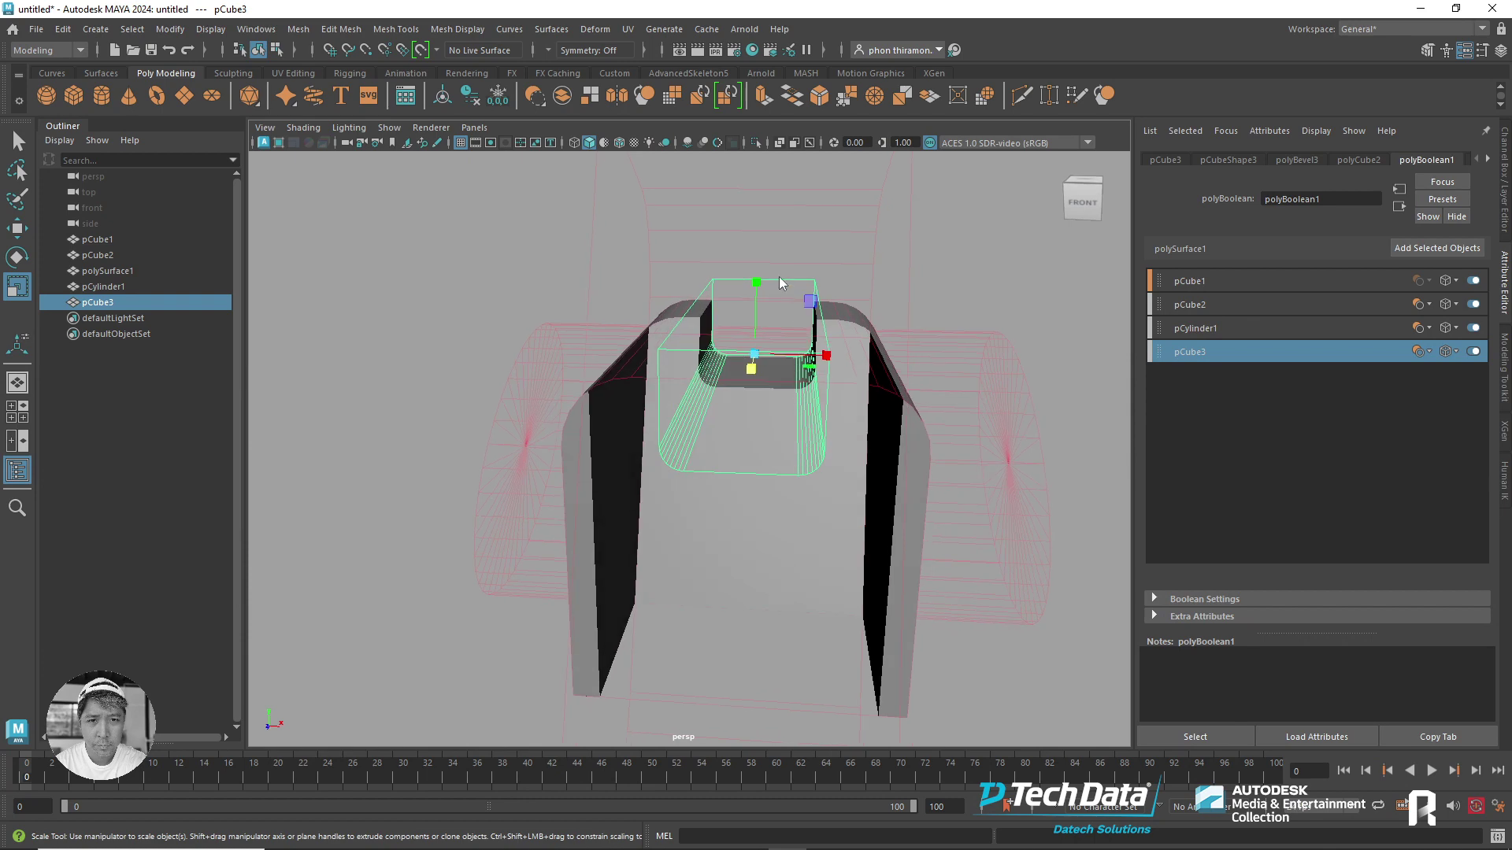
- Select and raise pCube3's top vertices in vertex mode to make the cutter taller
right_drag(778, 276, 763, 236)
alt+drag(749, 271, 604, 300)
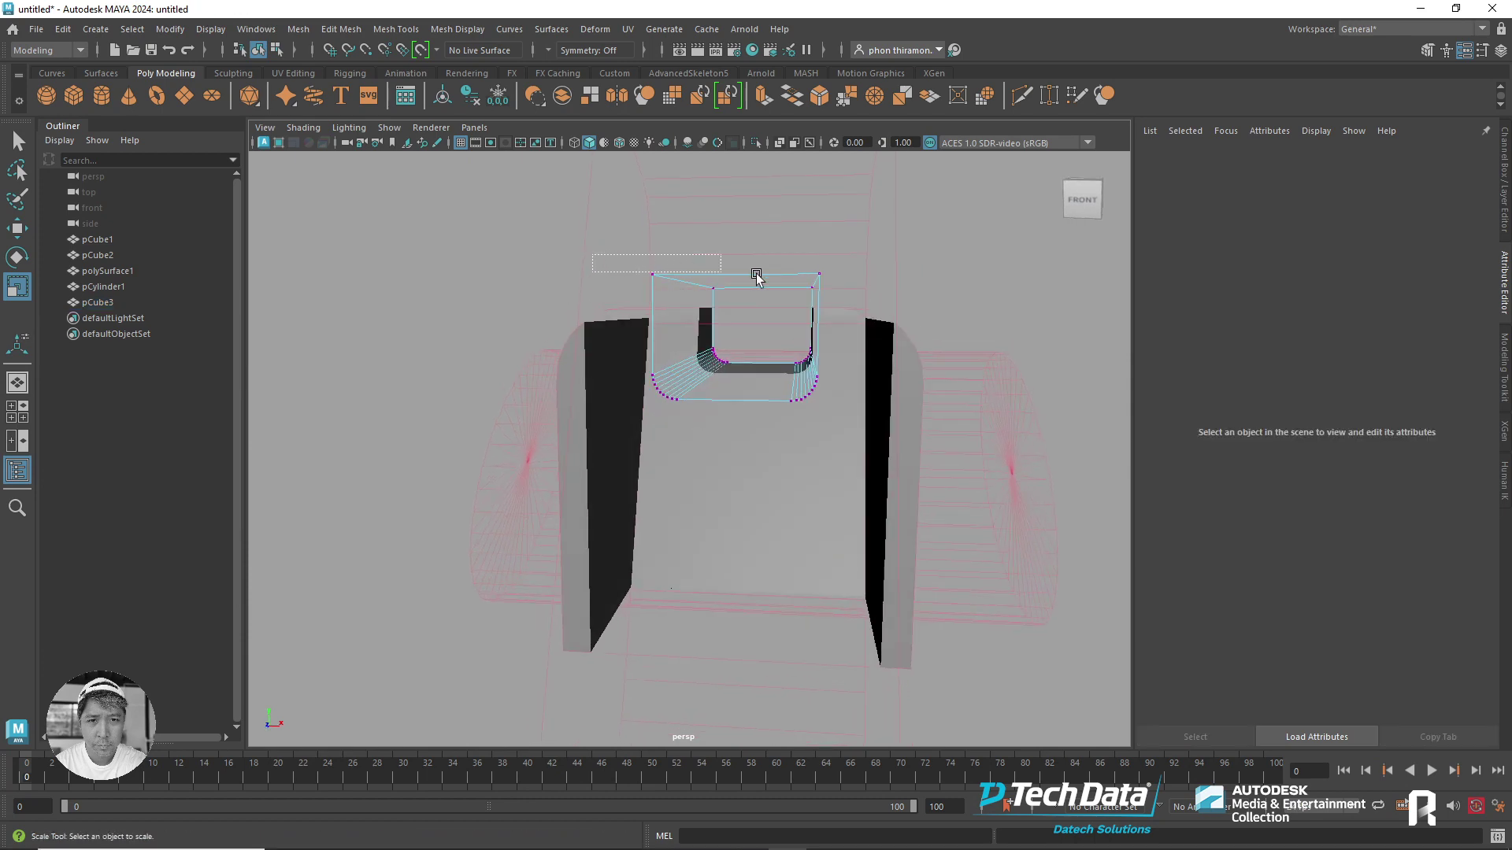
drag(756, 275, 866, 278)
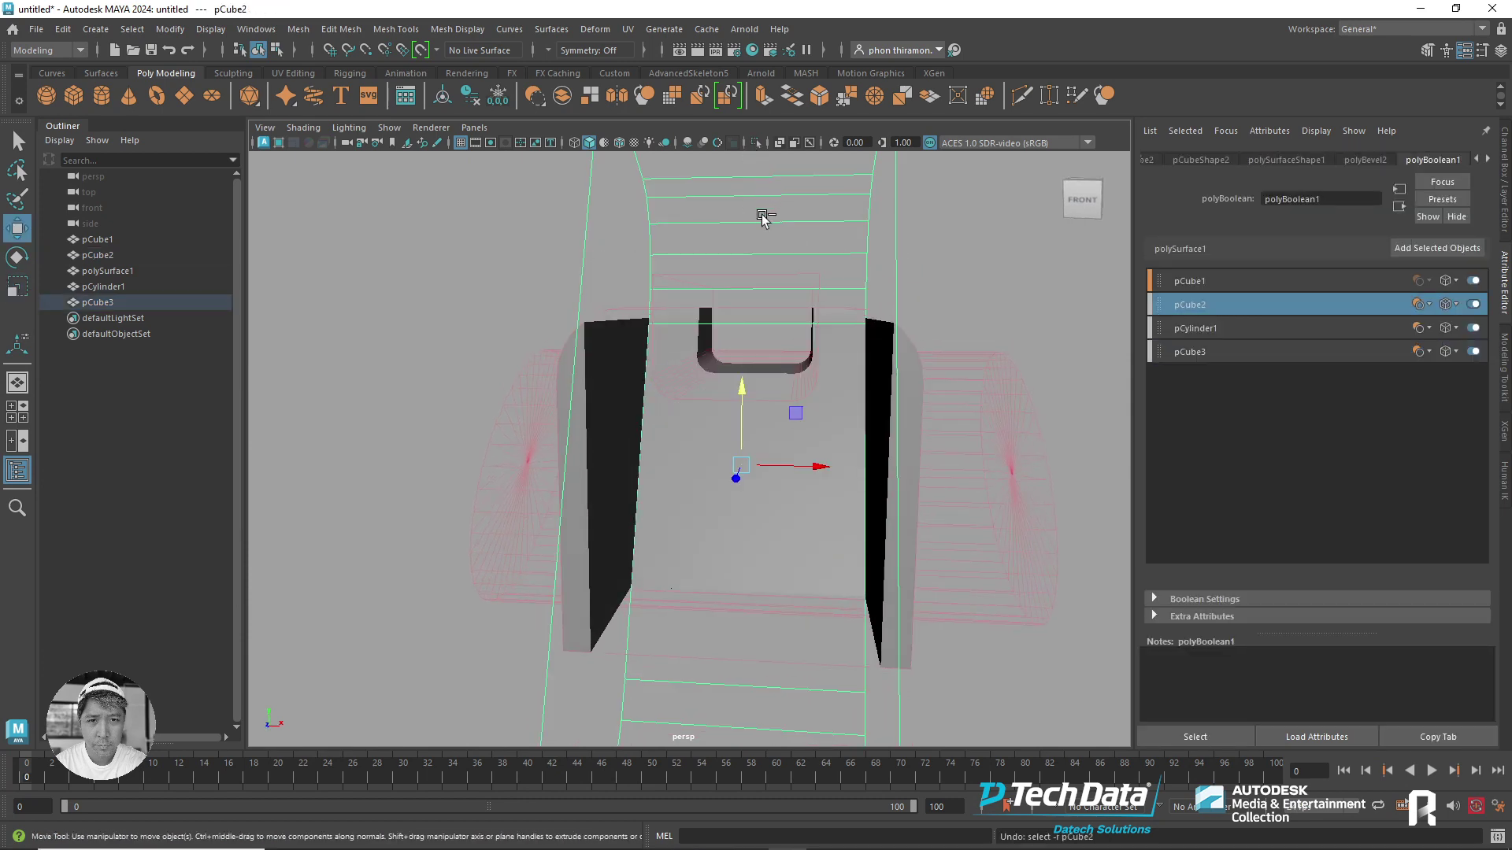
scroll(807, 252, up, 3)
right_drag(811, 281, 953, 265)
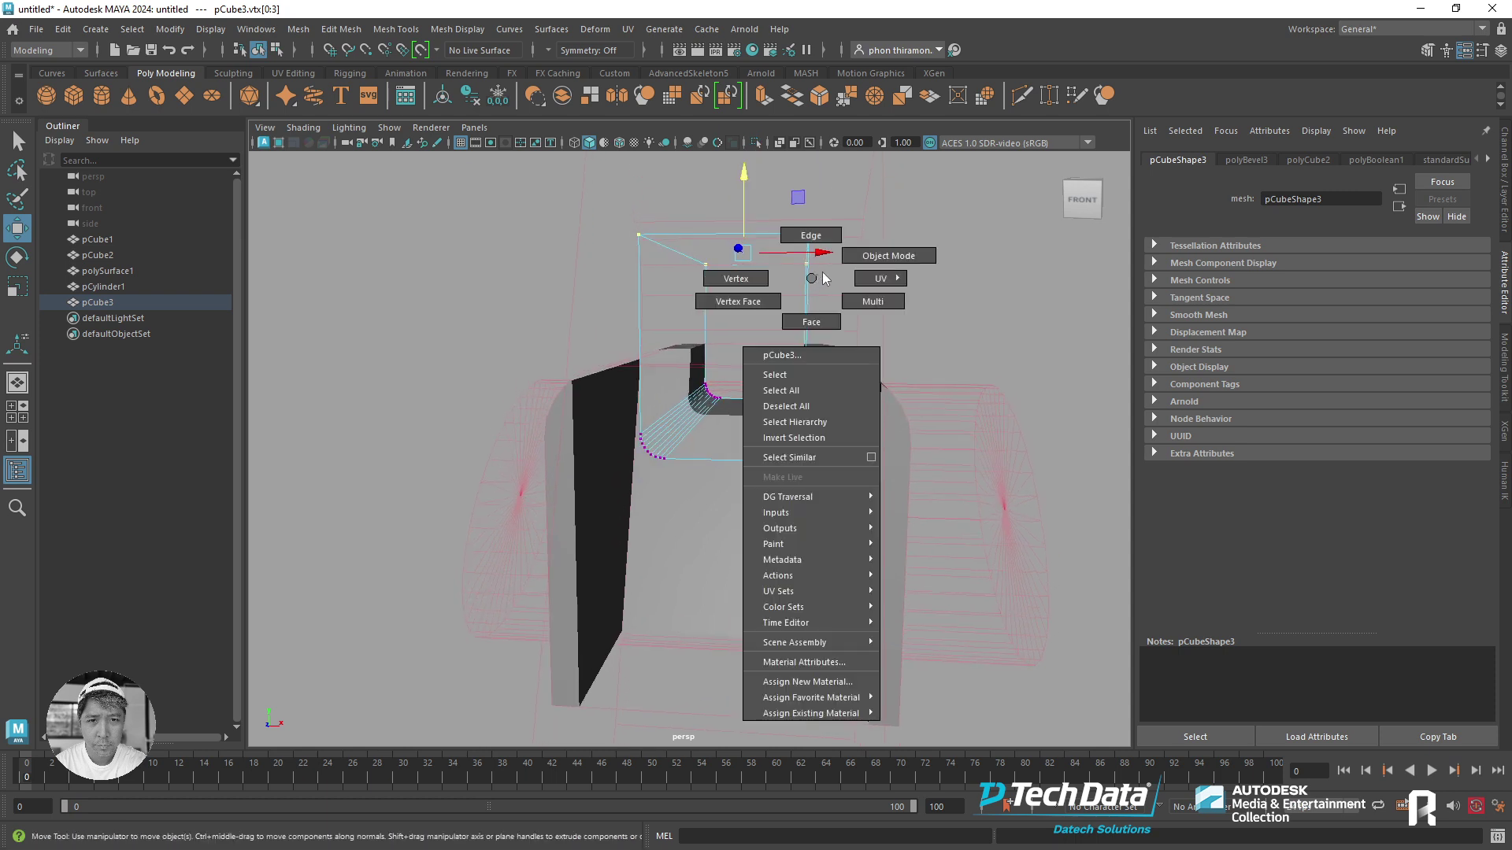
click(797, 281)
- Lower the whole pCube3 cutter along Y so the slot cuts deeper
click(805, 282)
mouse_move(805, 282)
alt+mouse_down()
mouse_move(709, 292)
mouse_move(782, 330)
mouse_move(777, 378)
mouse_move(541, 403)
mouse_move(620, 387)
mouse_move(618, 317)
alt+mouse_up()
key(r)
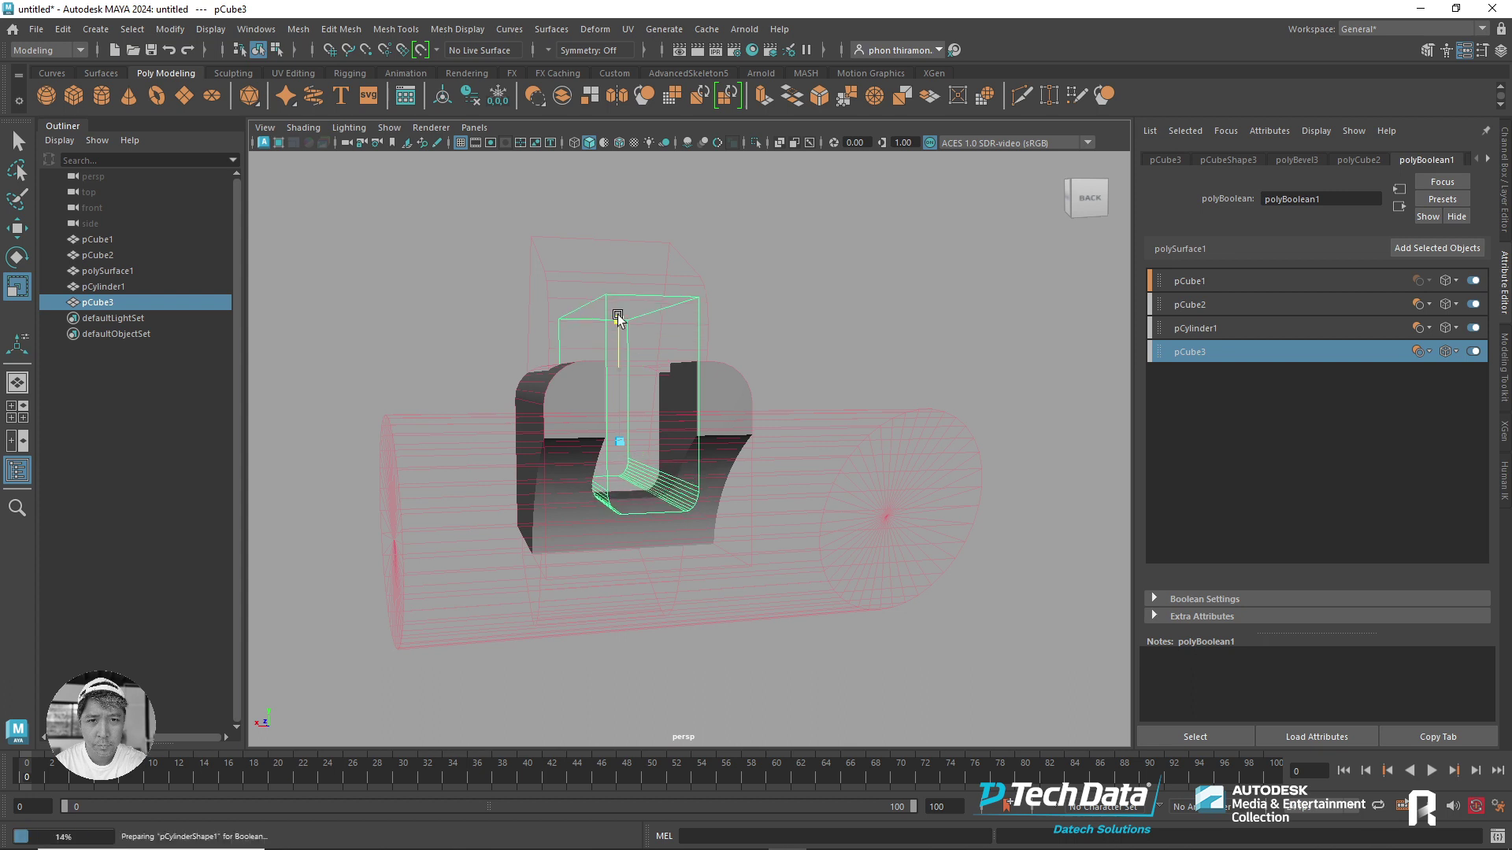
alt+drag(619, 374, 626, 378)
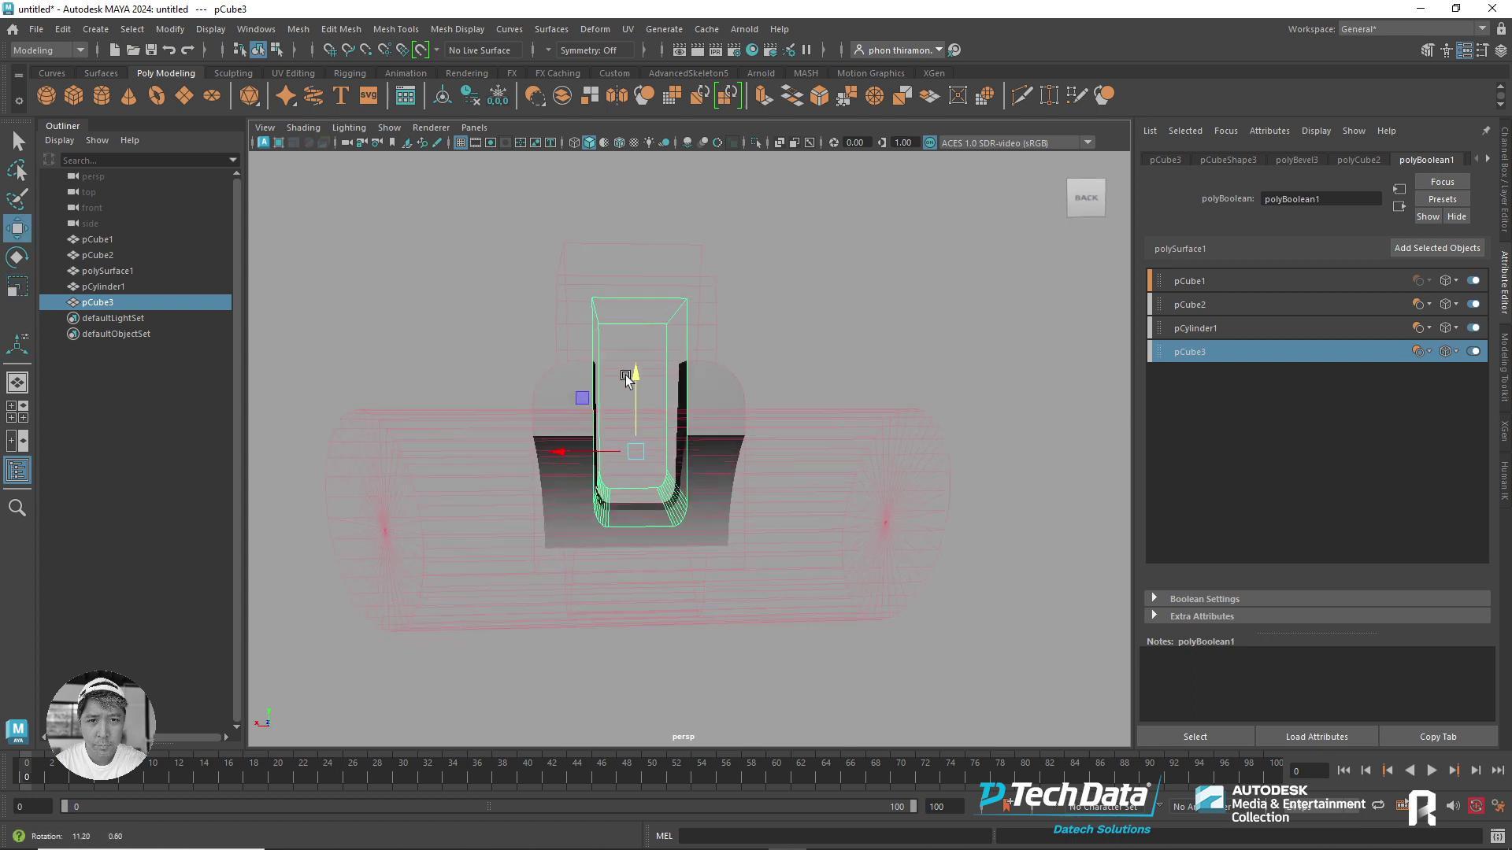
mouse_move(641, 306)
right_down()
mouse_move(686, 328)
mouse_move(686, 261)
right_up()
- Select pCube3's four top vertices and scale them wider along X
click(764, 308)
click(683, 318)
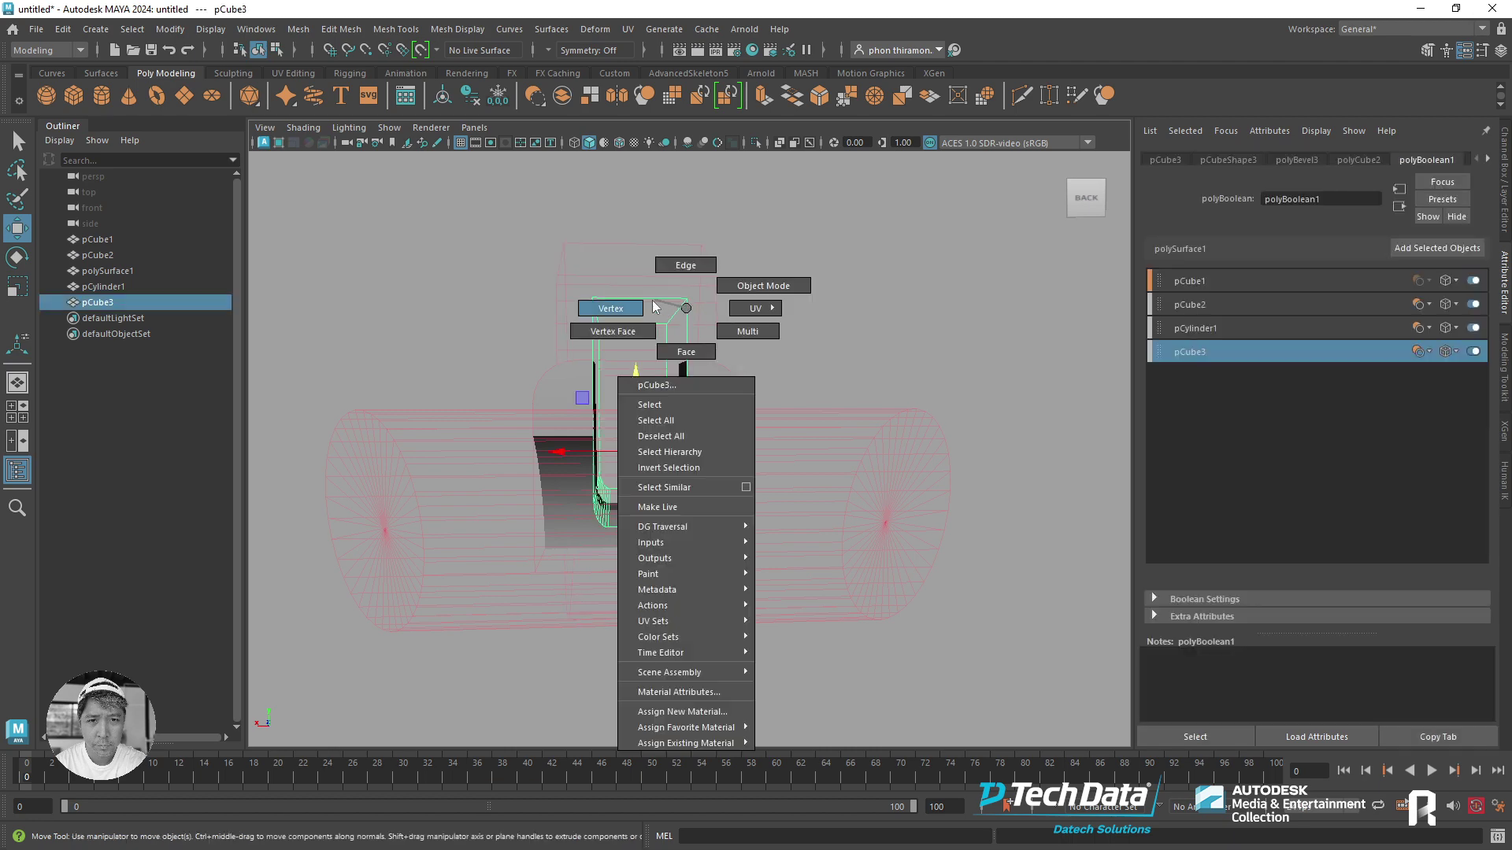
mouse_move(700, 283)
mouse_down()
mouse_move(512, 312)
mouse_move(816, 388)
mouse_move(857, 371)
mouse_move(803, 365)
mouse_move(900, 375)
mouse_move(904, 403)
mouse_move(803, 540)
mouse_up()
key(e)
key(r)
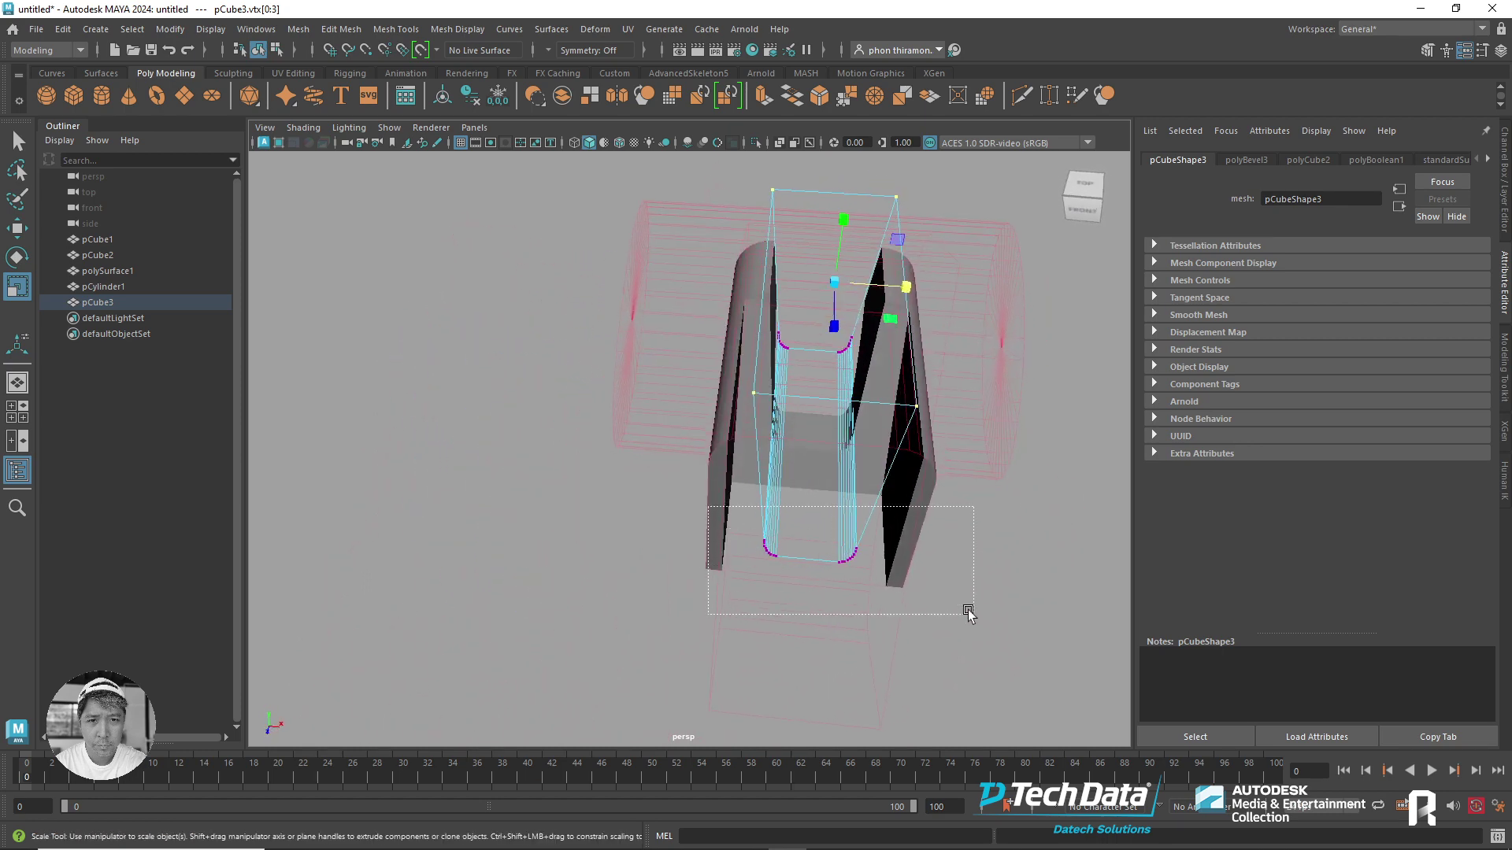
- Widen pCube3's bottom vertices along X by about 1.679
drag(969, 613, 969, 613)
drag(867, 550, 916, 555)
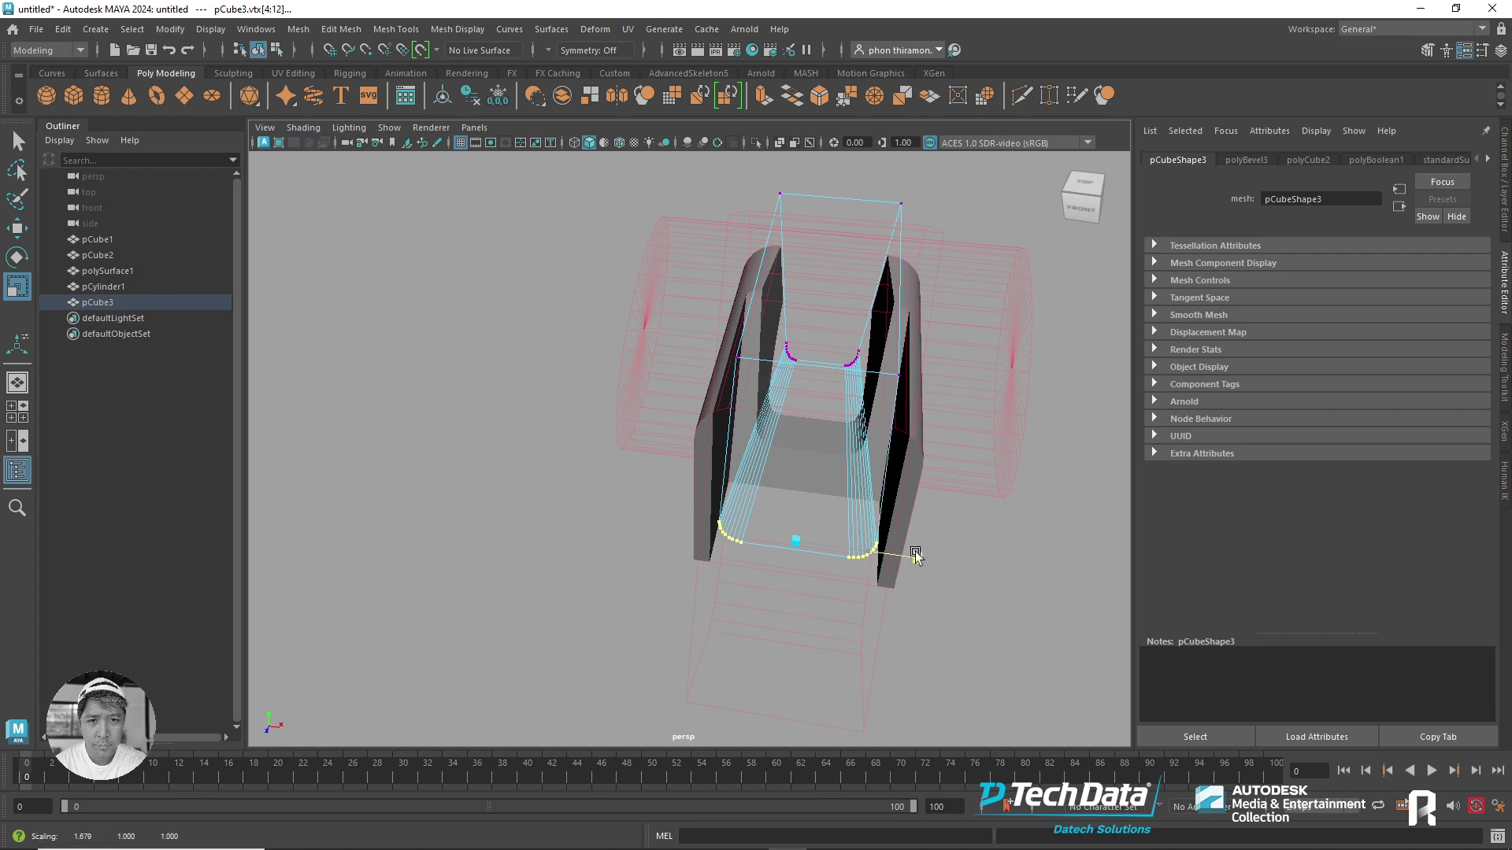
mouse_move(862, 429)
alt+mouse_down()
mouse_move(834, 441)
mouse_move(887, 442)
mouse_move(758, 425)
mouse_move(744, 334)
alt+mouse_up()
key(e)
mouse_move(522, 231)
alt+mouse_down()
mouse_move(637, 285)
mouse_move(697, 347)
mouse_move(918, 371)
mouse_move(797, 307)
alt+mouse_up()
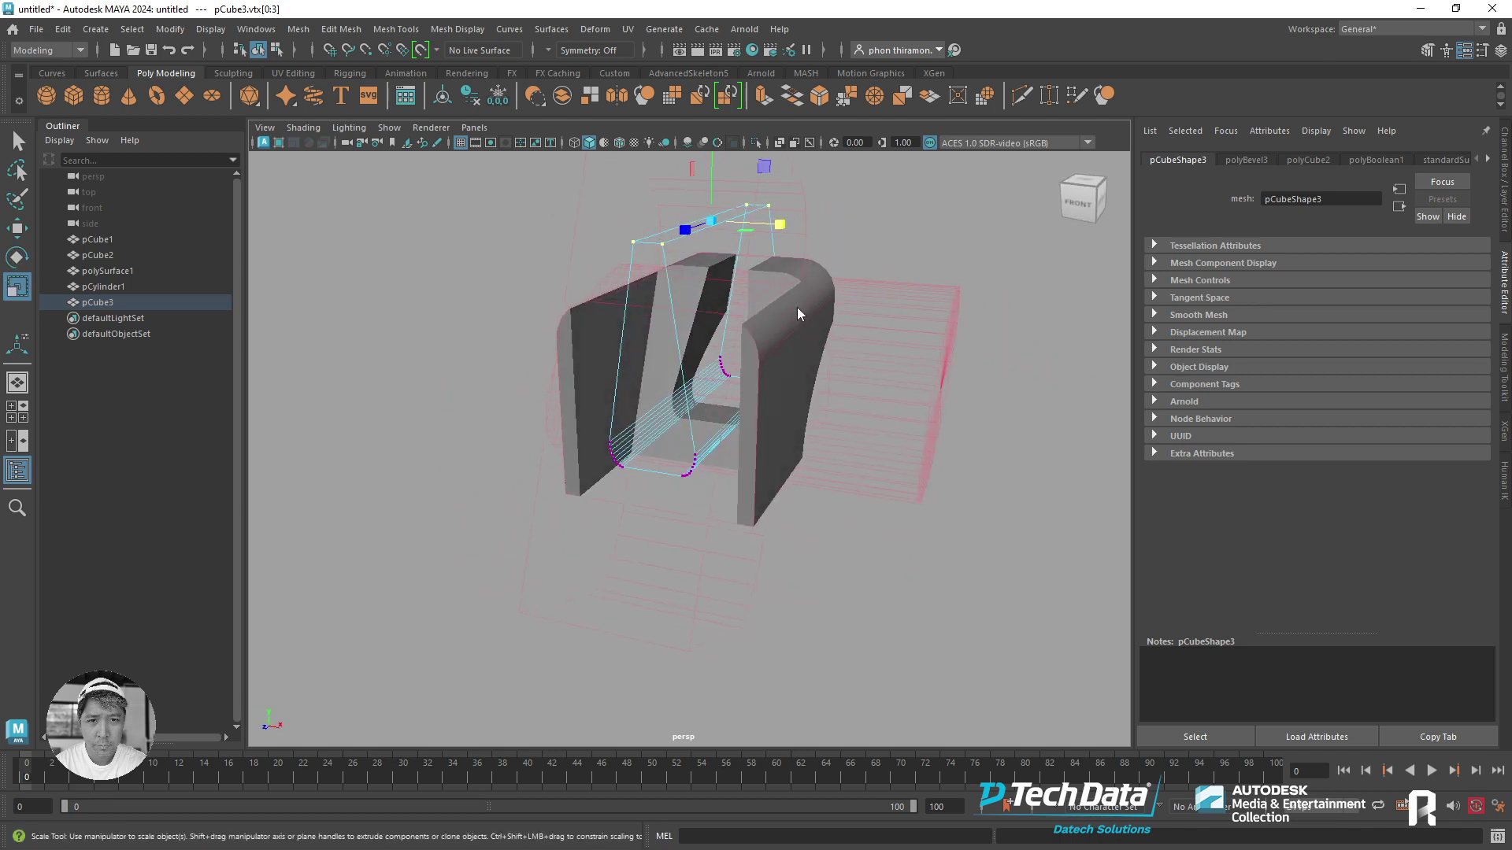
- Return to object mode and select the cylinder cutter pCylinder1
key(F8)
click(911, 226)
click(796, 376)
mouse_move(797, 376)
alt+mouse_down()
mouse_move(722, 378)
mouse_move(703, 358)
alt+mouse_up()
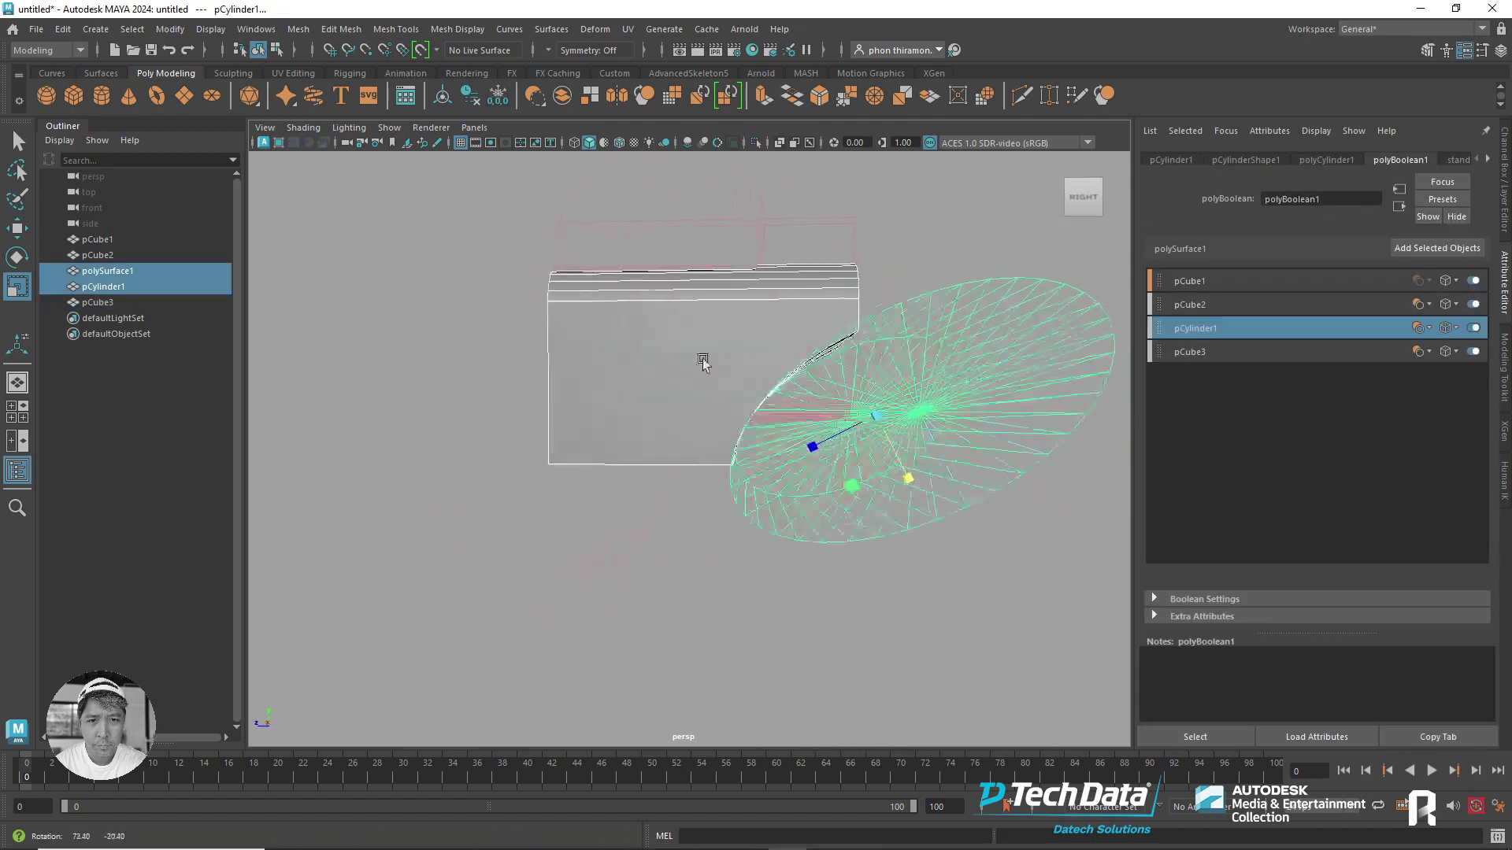
click(734, 561)
click(913, 543)
mouse_move(913, 543)
alt+mouse_down()
mouse_move(880, 467)
mouse_move(719, 422)
mouse_move(567, 422)
mouse_move(596, 411)
mouse_move(622, 270)
mouse_move(719, 337)
mouse_move(646, 364)
mouse_move(507, 371)
mouse_move(687, 375)
alt+mouse_up()
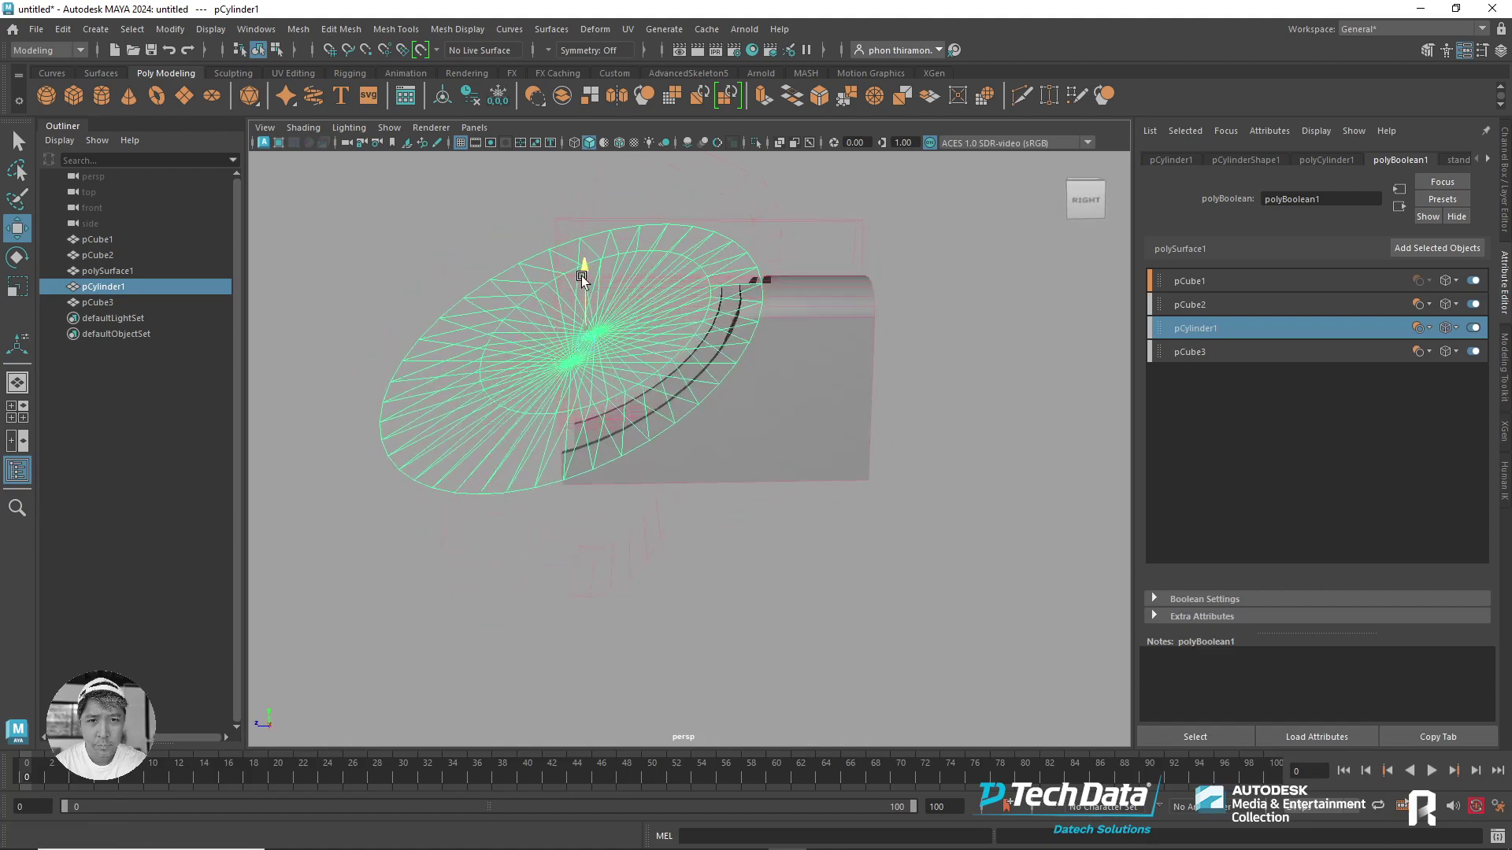
- Tilt pCylinder1 to about 38 degrees, then reselect polySurface1
key(e)
mouse_move(626, 277)
mouse_down()
mouse_move(835, 362)
mouse_move(898, 365)
mouse_move(691, 371)
mouse_move(888, 381)
mouse_move(783, 375)
mouse_move(900, 502)
mouse_up()
key(w)
click(900, 502)
click(800, 456)
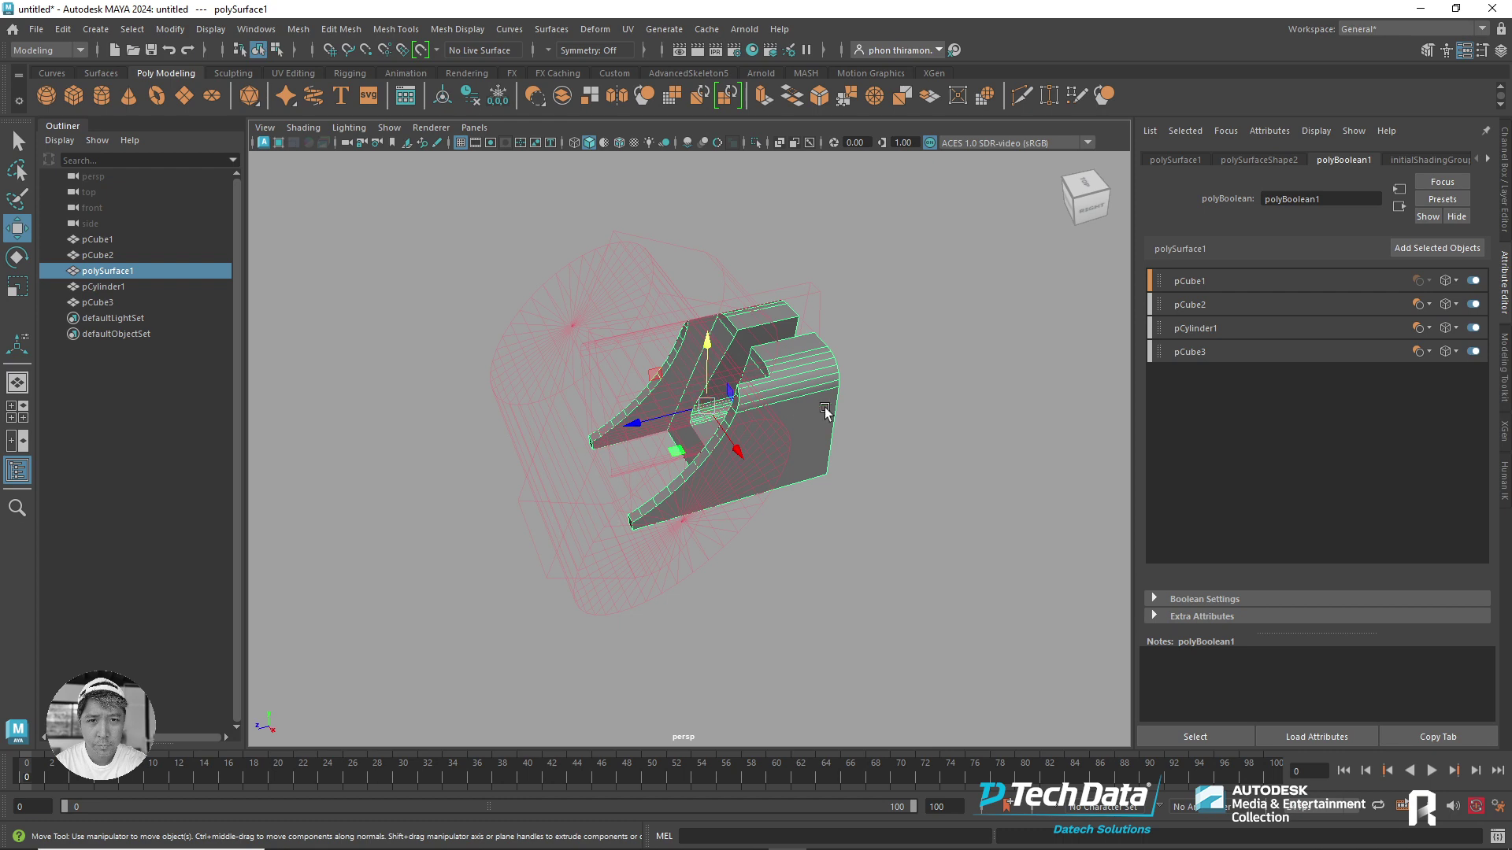
- Delete polySurface1's construction history with the Custom shelf's Hist button, removing the cutters
alt+drag(825, 408, 955, 402)
click(955, 402)
click(884, 450)
mouse_move(884, 451)
alt+mouse_down()
mouse_move(911, 432)
mouse_move(847, 325)
alt+mouse_up()
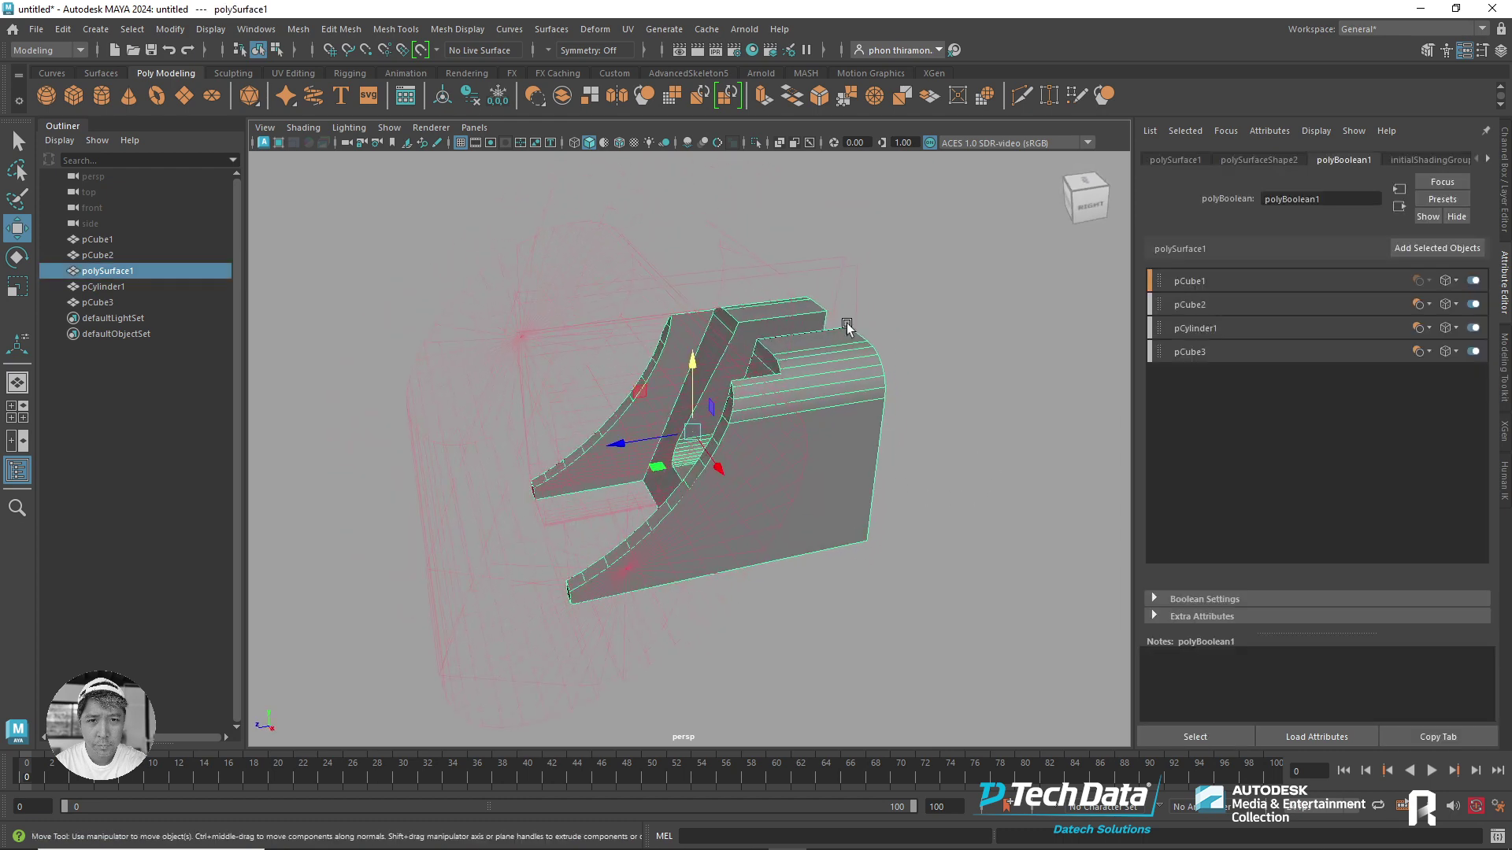
click(615, 71)
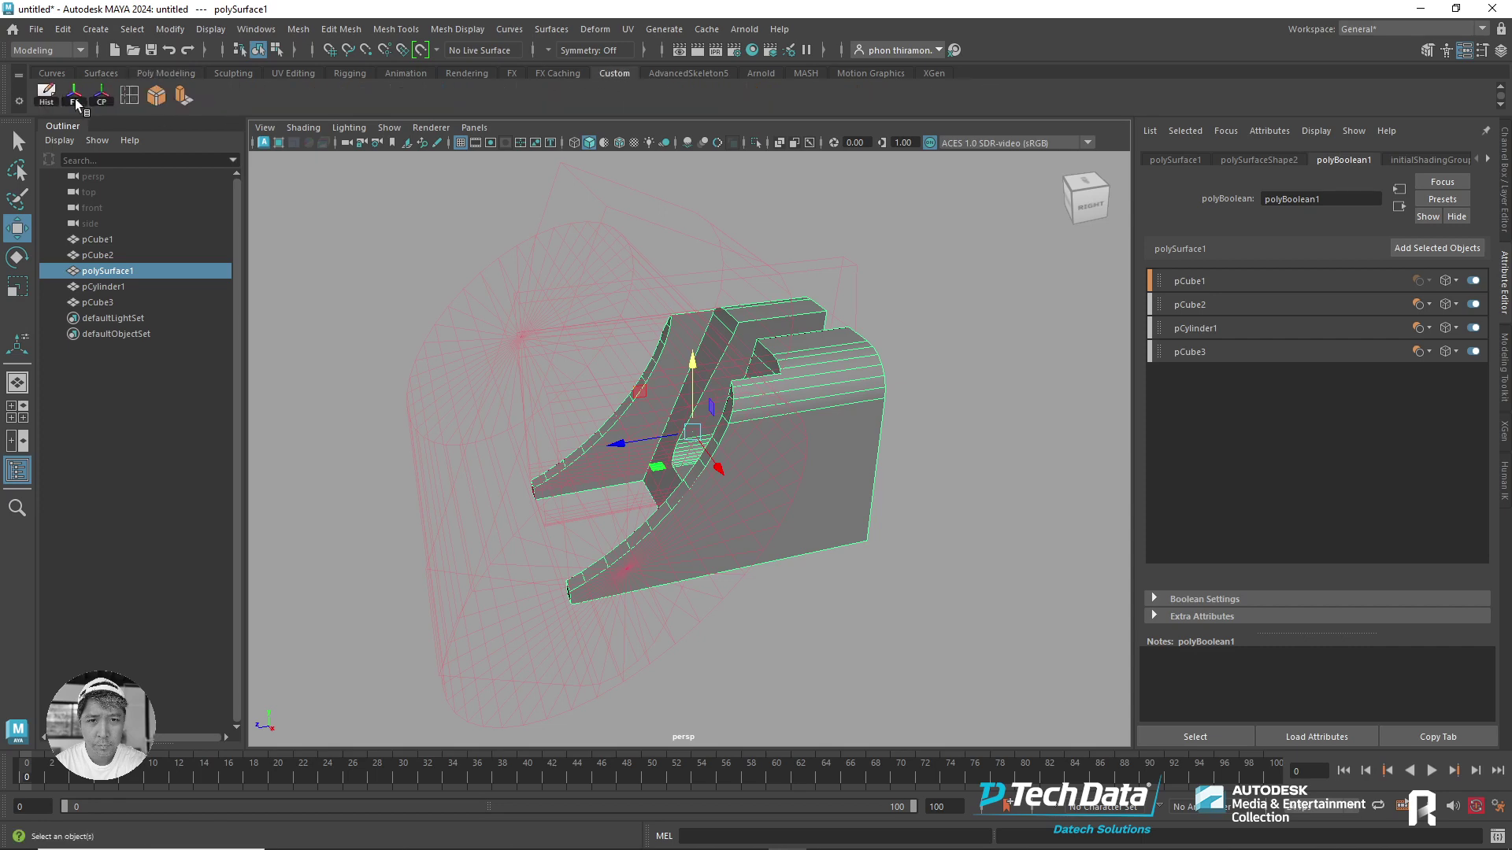
click(46, 93)
mouse_move(787, 354)
alt+mouse_down()
mouse_move(938, 366)
mouse_move(989, 442)
mouse_move(678, 429)
mouse_move(825, 432)
mouse_move(783, 395)
alt+mouse_up()
click(948, 443)
click(796, 433)
right_drag(737, 338, 732, 385)
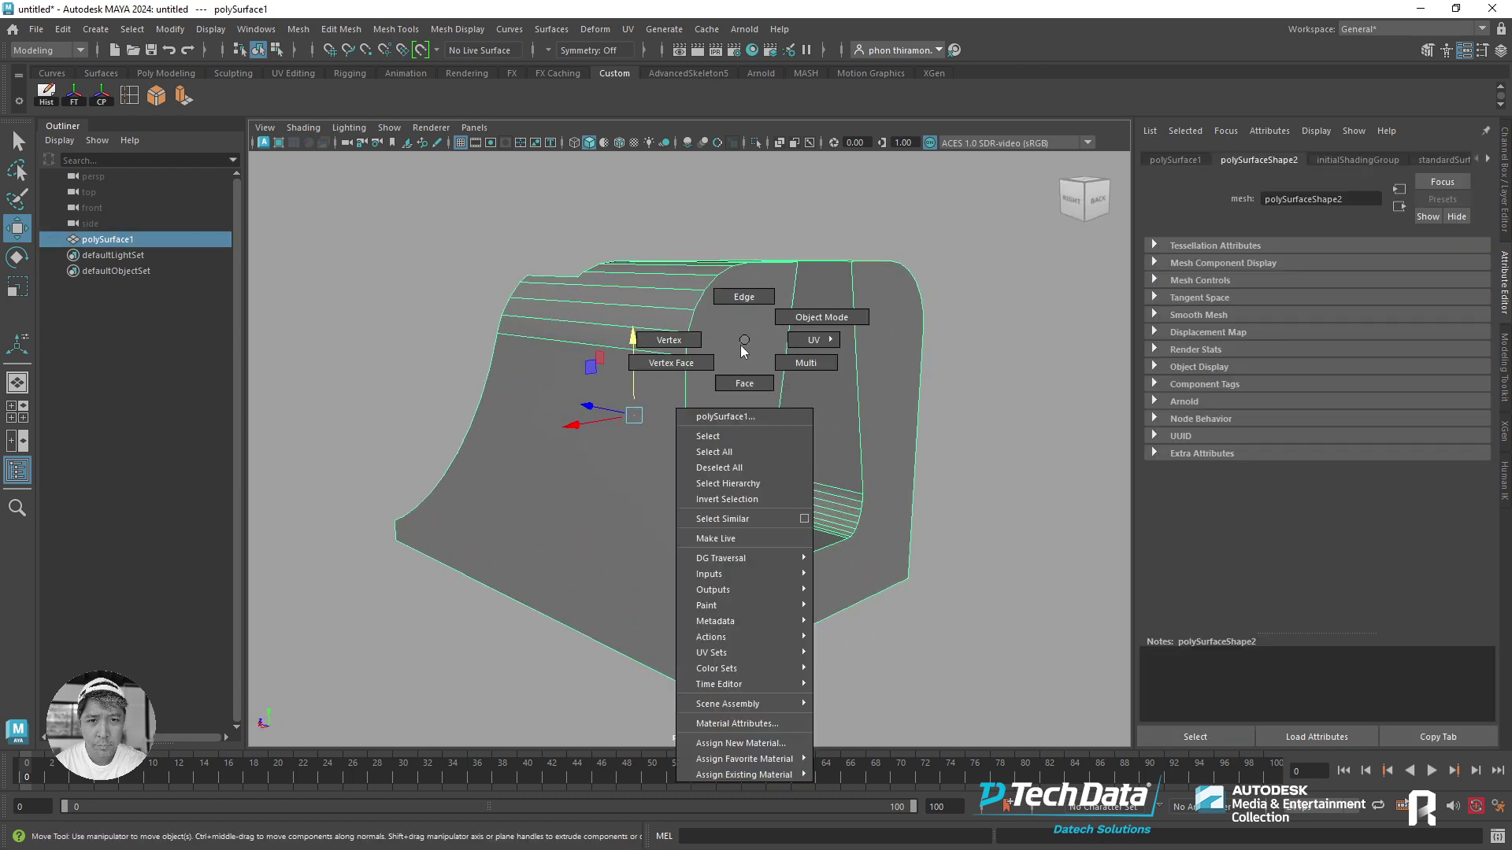
click(732, 384)
mouse_move(733, 384)
alt+mouse_down()
mouse_move(726, 454)
mouse_move(749, 466)
mouse_move(809, 465)
mouse_move(884, 438)
mouse_move(788, 455)
mouse_move(898, 433)
mouse_move(911, 462)
mouse_move(866, 410)
mouse_move(1005, 432)
mouse_move(868, 425)
mouse_move(803, 493)
mouse_move(807, 450)
mouse_move(736, 331)
alt+mouse_up()
click(866, 410)
click(866, 397)
click(735, 331)
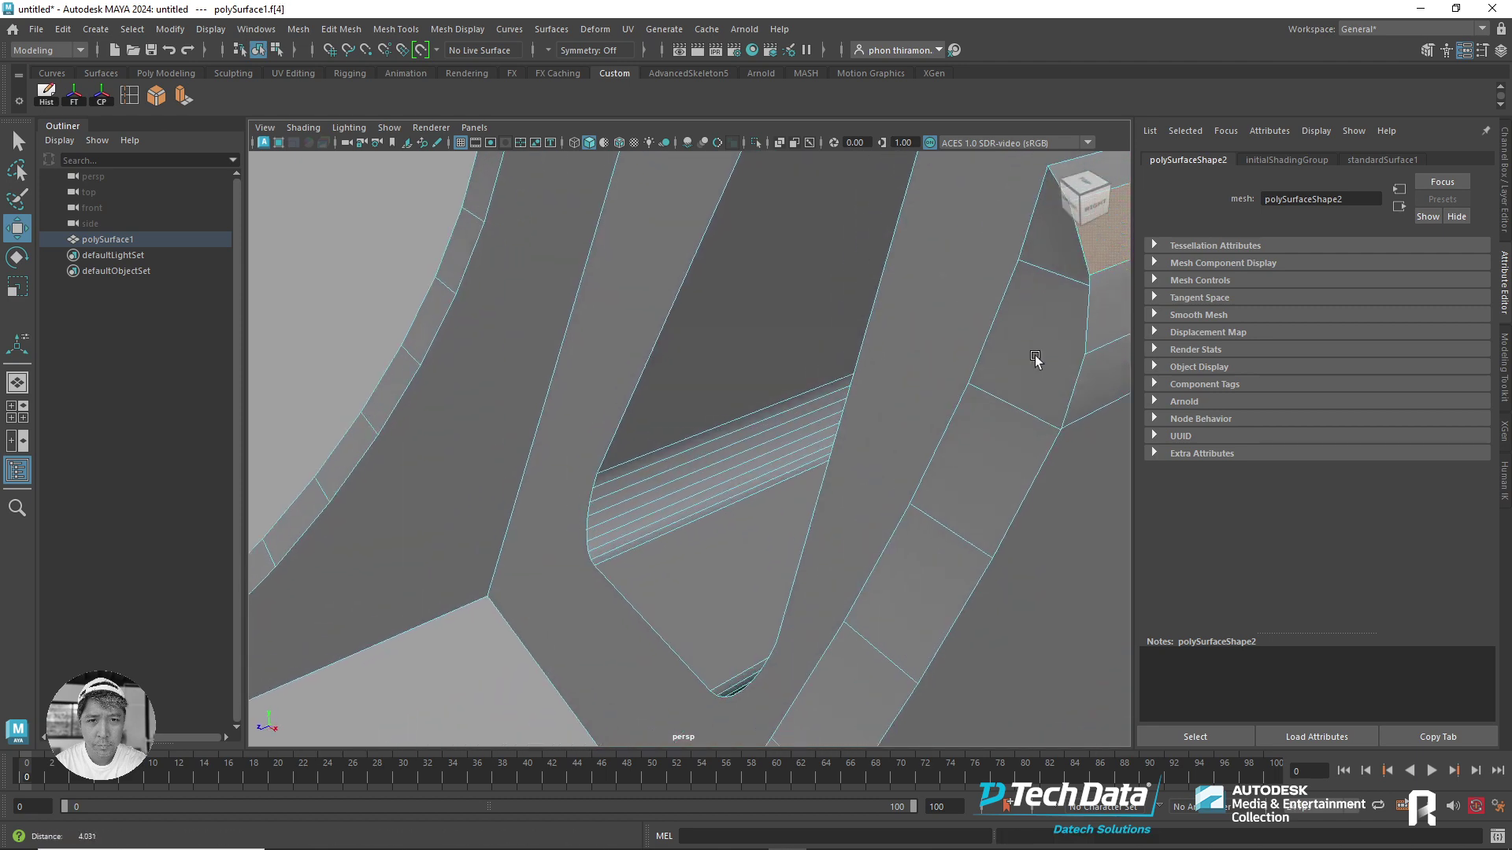
mouse_move(807, 366)
alt+mouse_down()
mouse_move(823, 382)
mouse_move(811, 409)
alt+mouse_up()
scroll(877, 415, down, 5)
scroll(811, 410, up, 5)
click(724, 403)
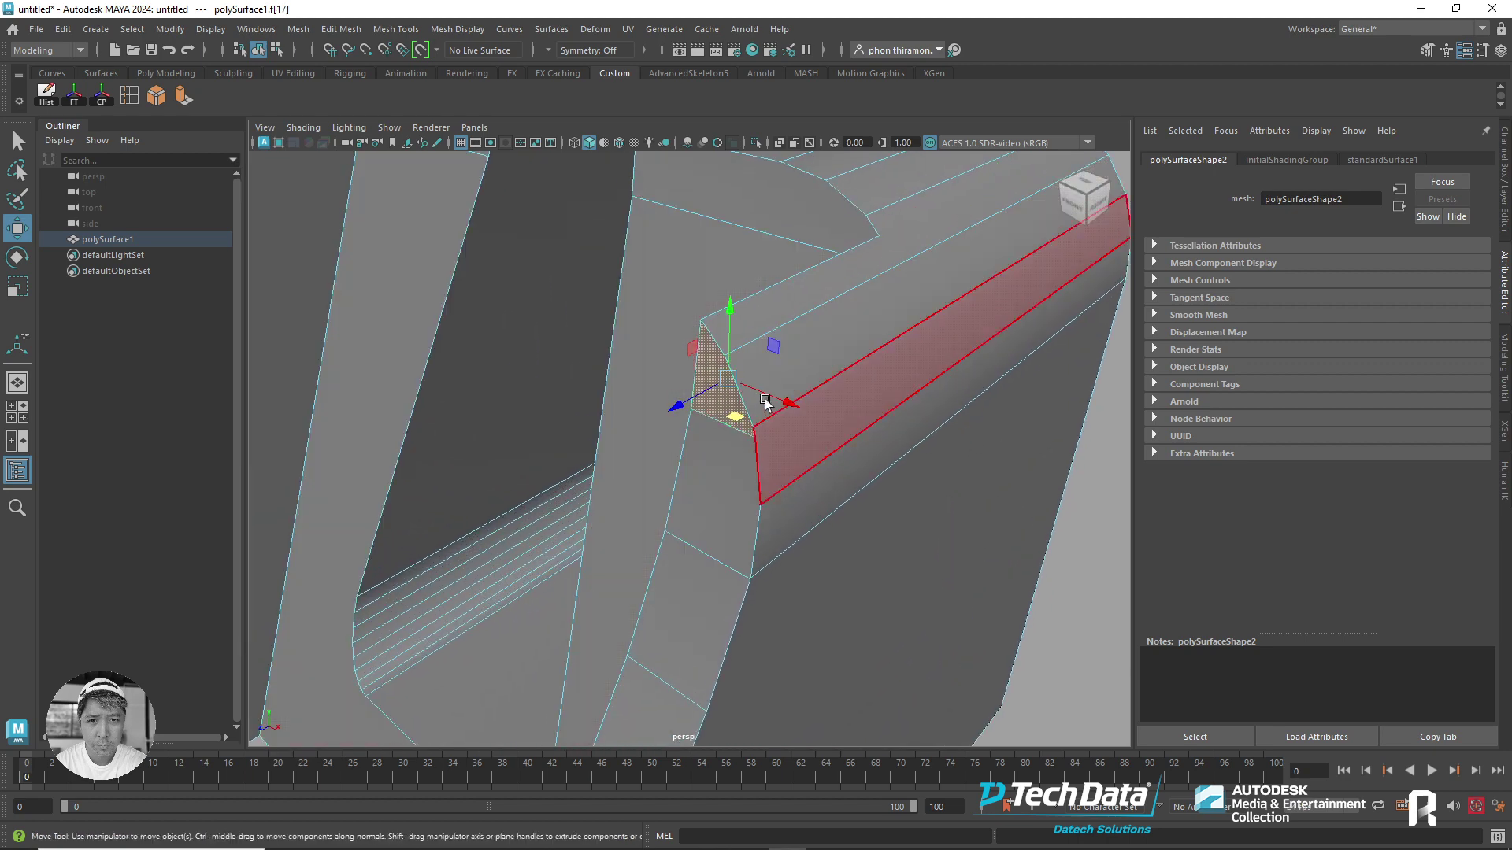
scroll(755, 390, down, 3)
scroll(807, 285, down, 2)
mouse_move(807, 284)
alt+mouse_down()
mouse_move(748, 364)
mouse_move(814, 345)
alt+mouse_up()
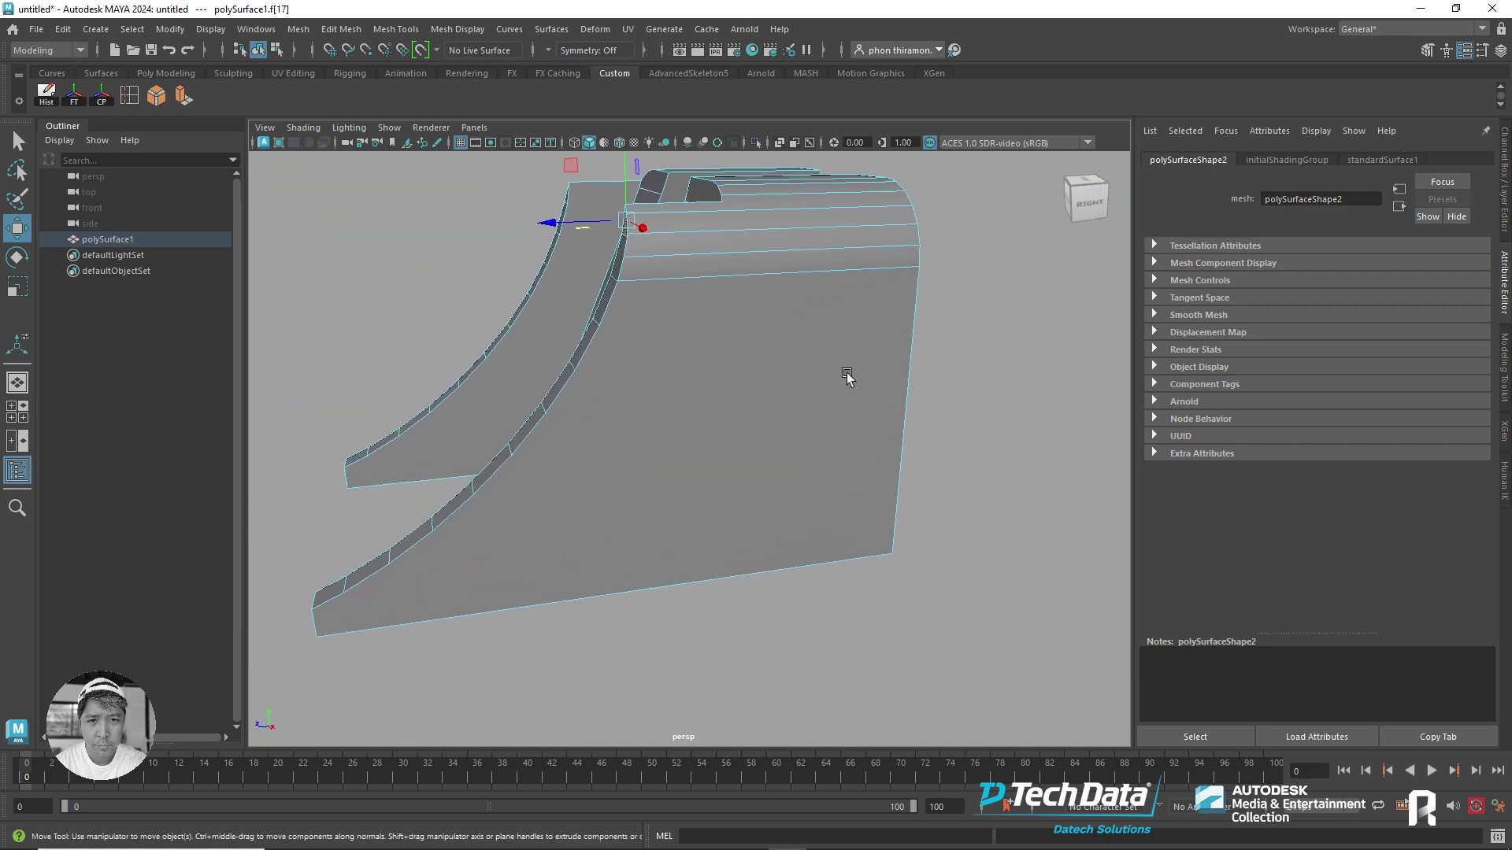
right_drag(815, 345, 921, 318)
click(960, 295)
mouse_move(989, 310)
alt+mouse_down()
mouse_move(803, 412)
mouse_move(894, 432)
mouse_move(773, 446)
mouse_move(1000, 403)
mouse_move(830, 426)
mouse_move(772, 410)
mouse_move(911, 420)
mouse_move(887, 423)
mouse_move(956, 451)
alt+mouse_up()
click(773, 446)
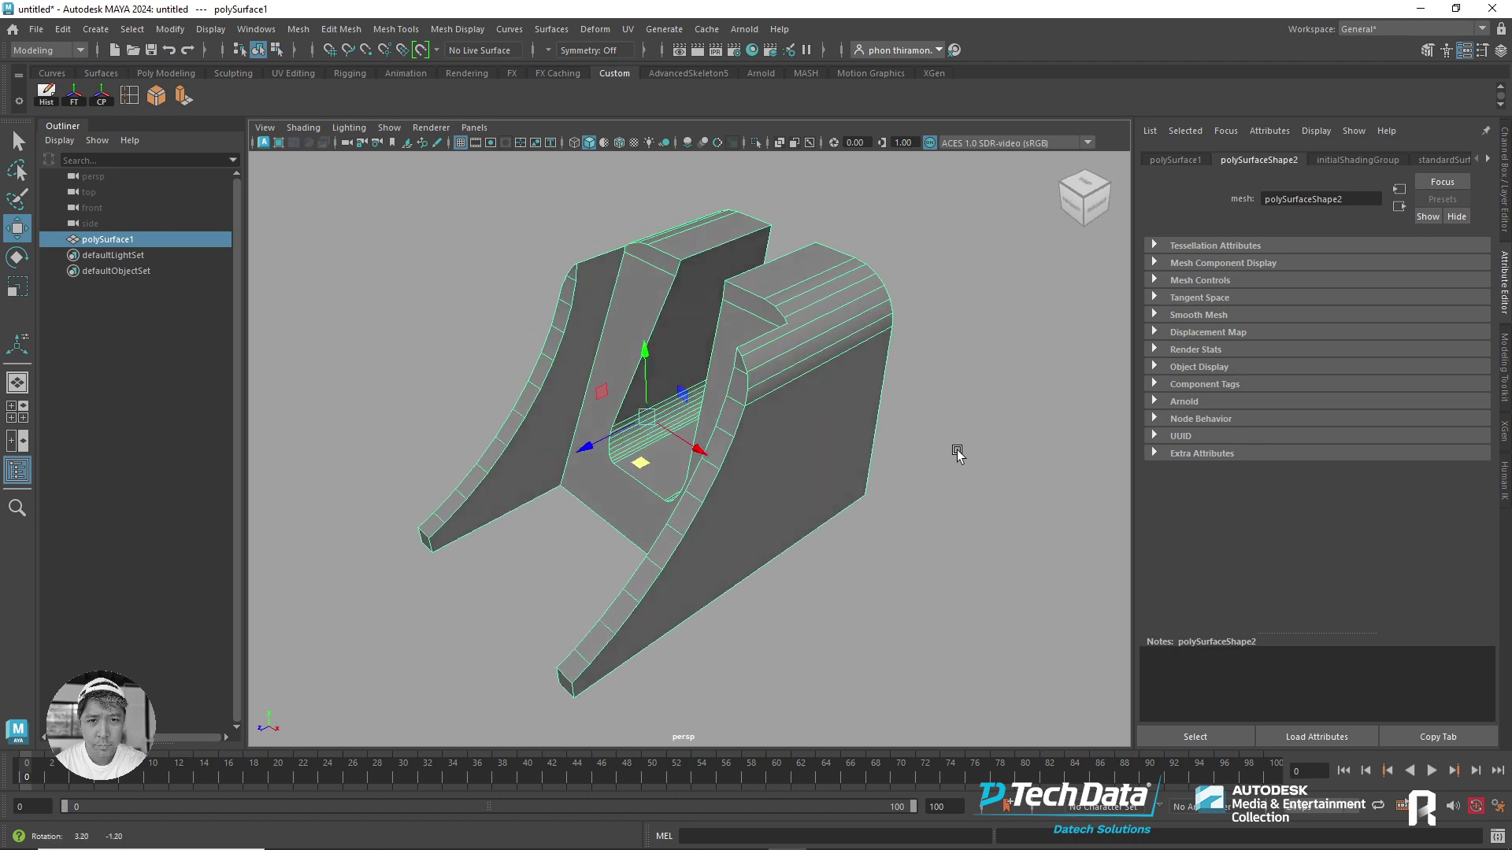
- Open Retopologize Options and reset its settings to defaults
click(302, 31)
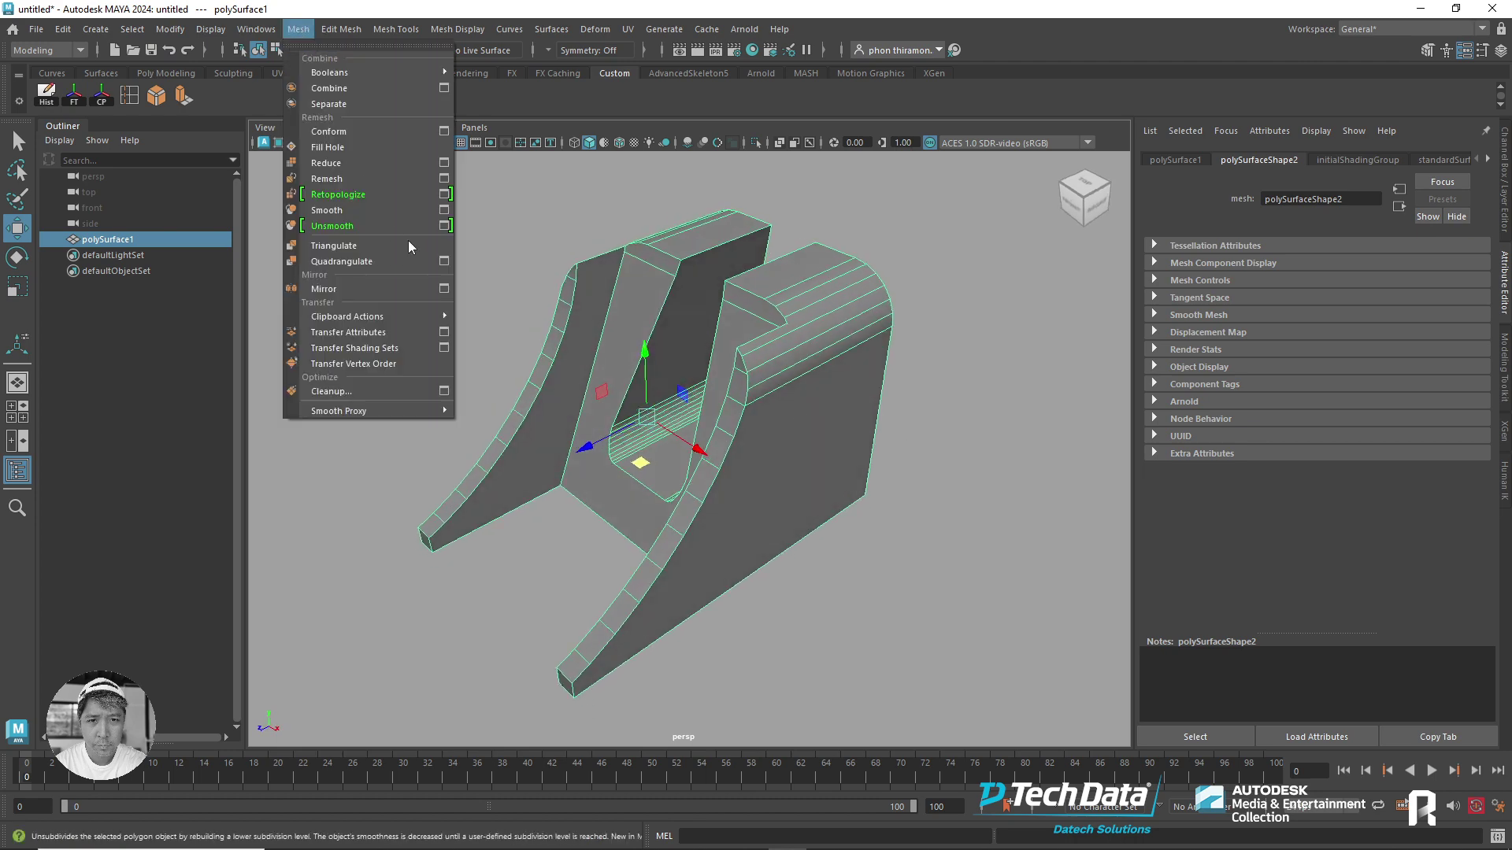
click(445, 194)
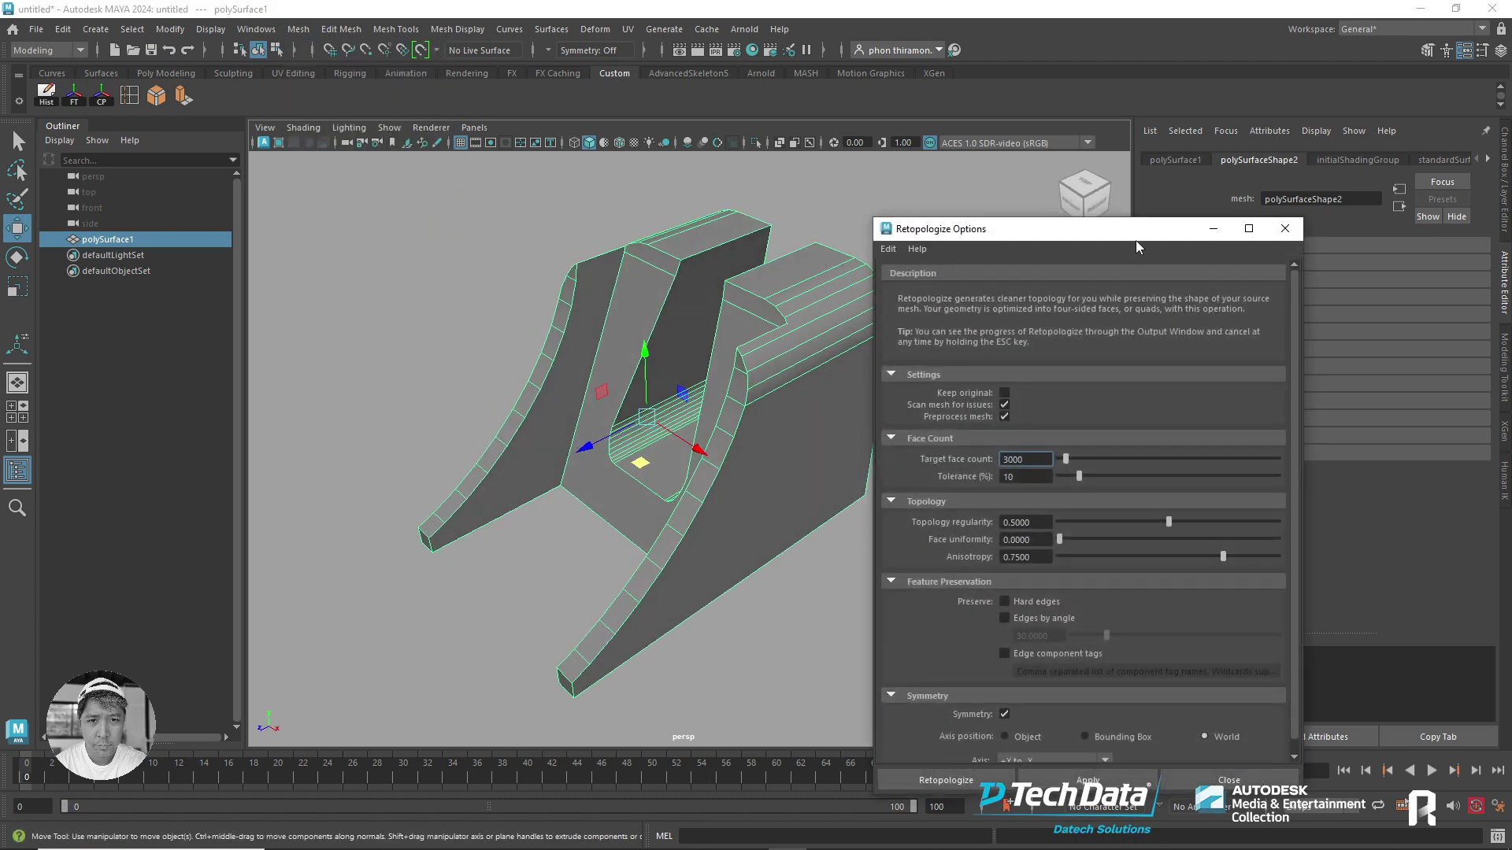
drag(1136, 243, 1207, 114)
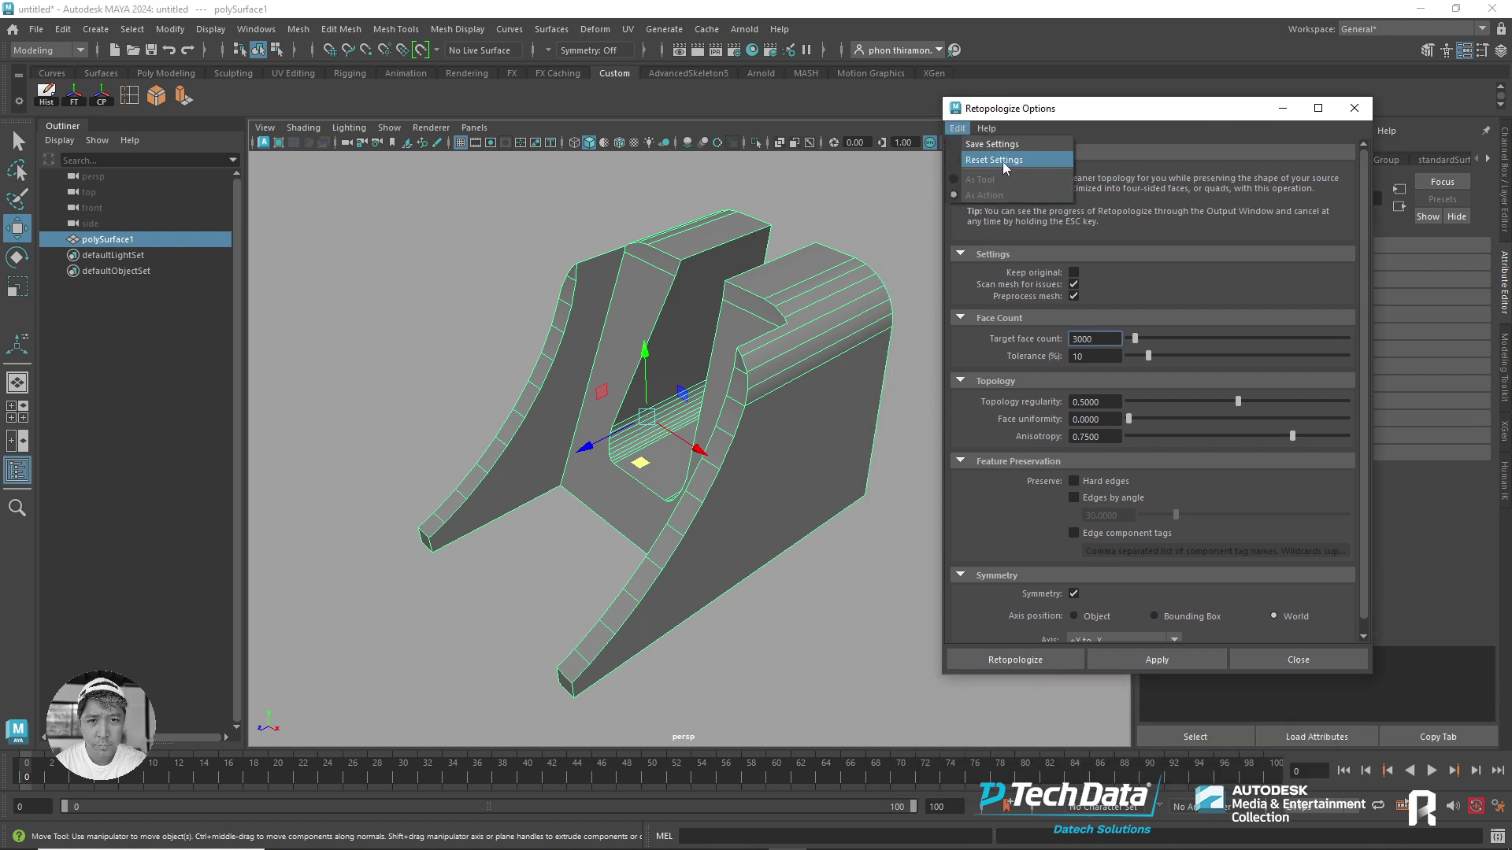
click(1003, 160)
scroll(1359, 342, down, 1)
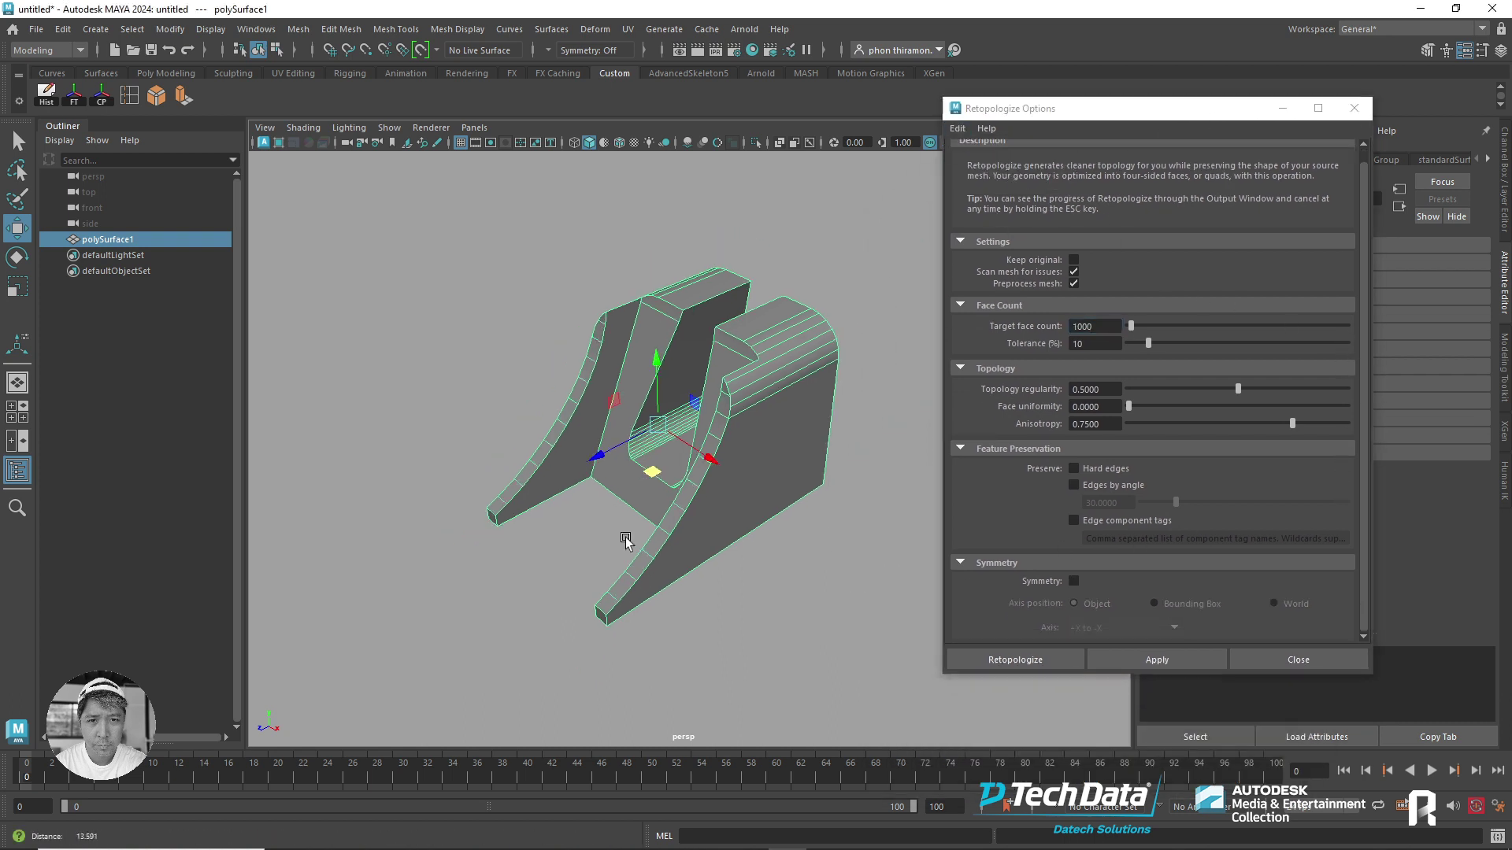
mouse_move(628, 530)
alt+mouse_down()
mouse_move(803, 504)
mouse_move(901, 548)
alt+mouse_up()
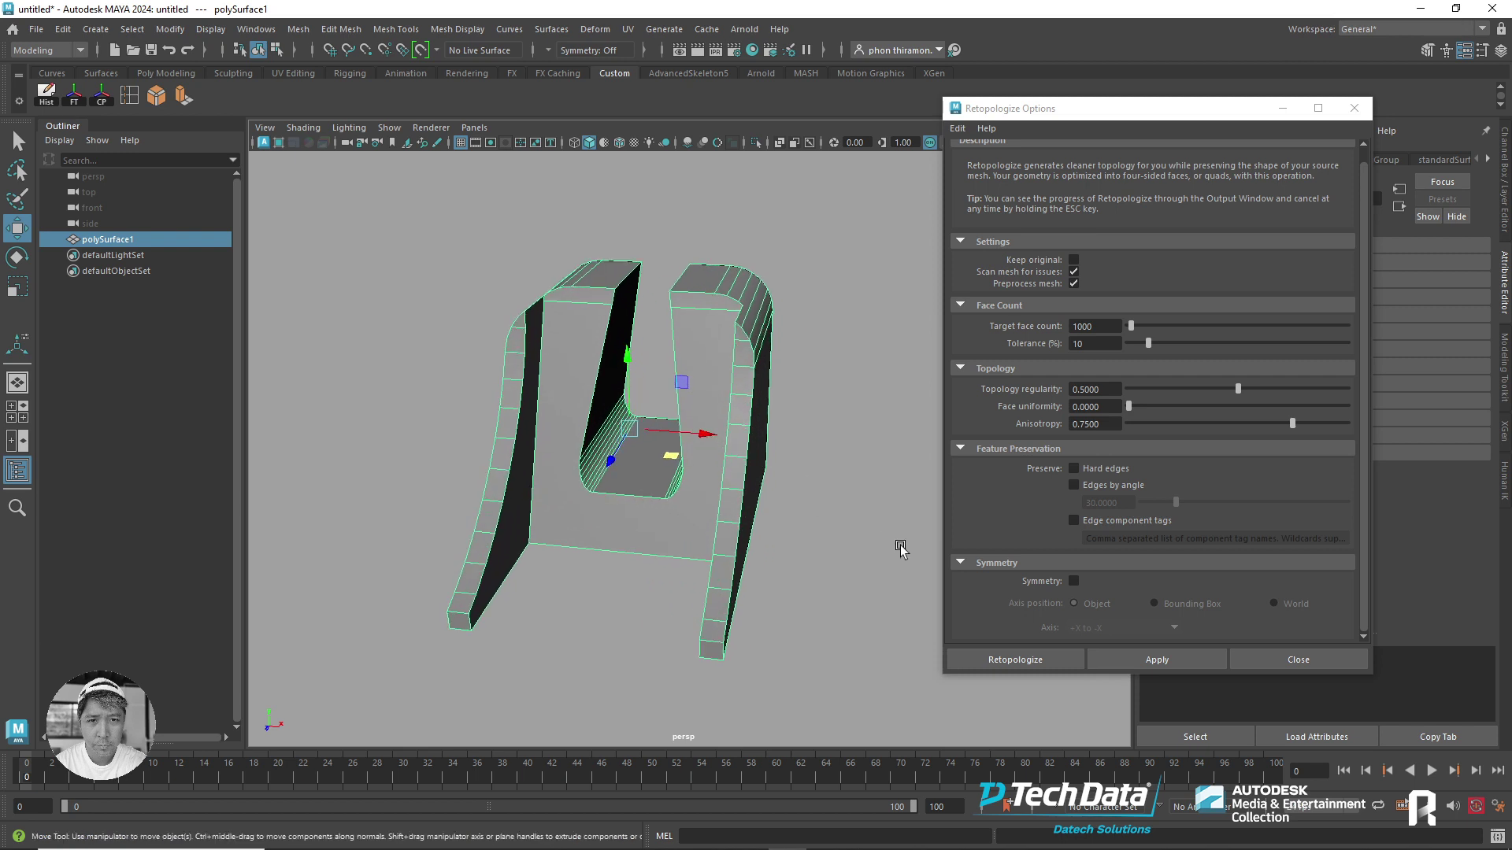
- Enable Symmetry with a 300 target face count and run Retopologize
click(1368, 269)
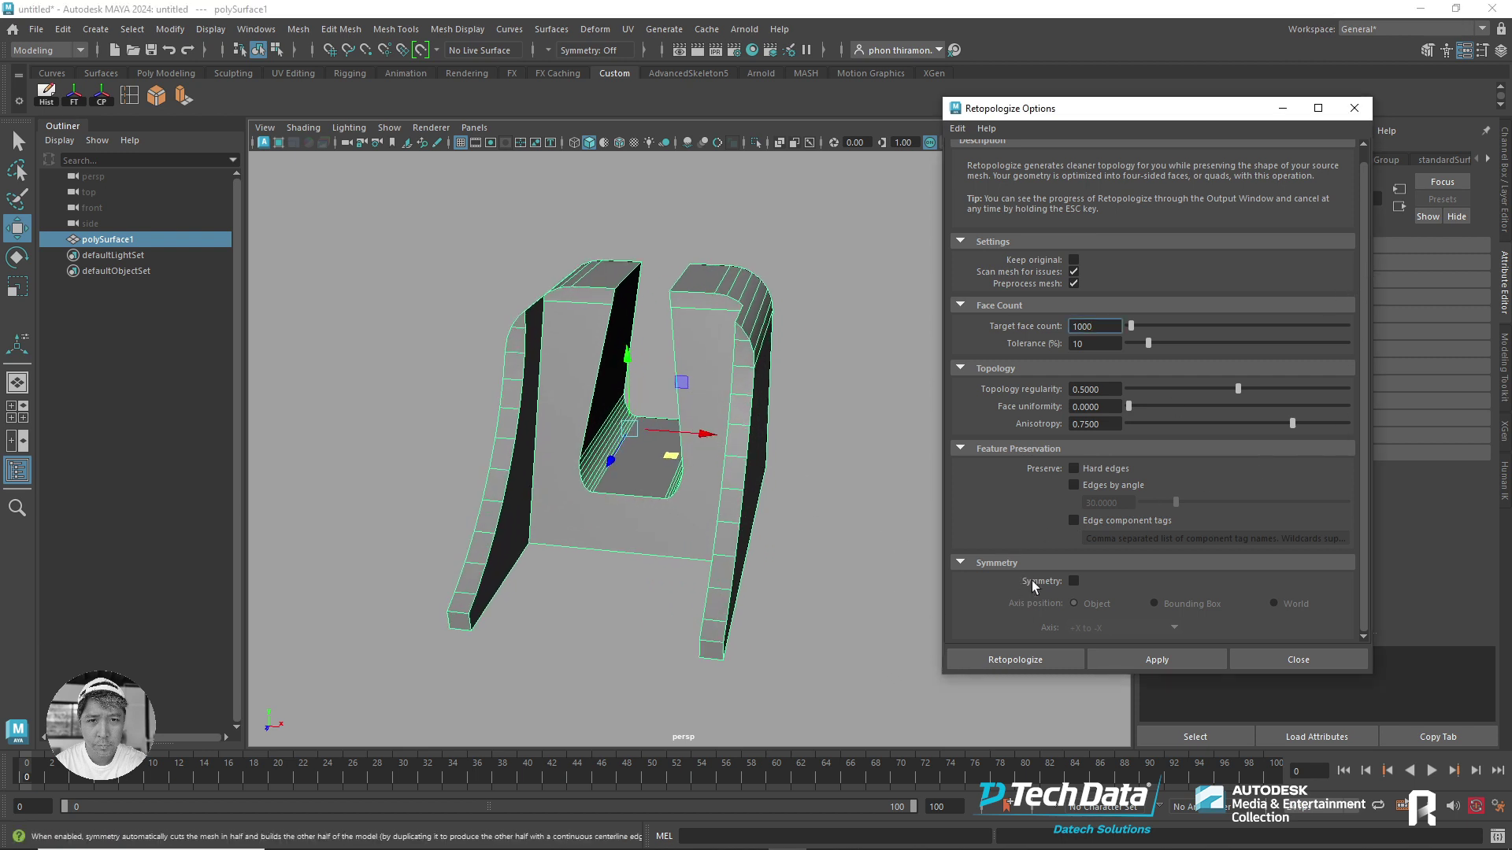
click(1074, 580)
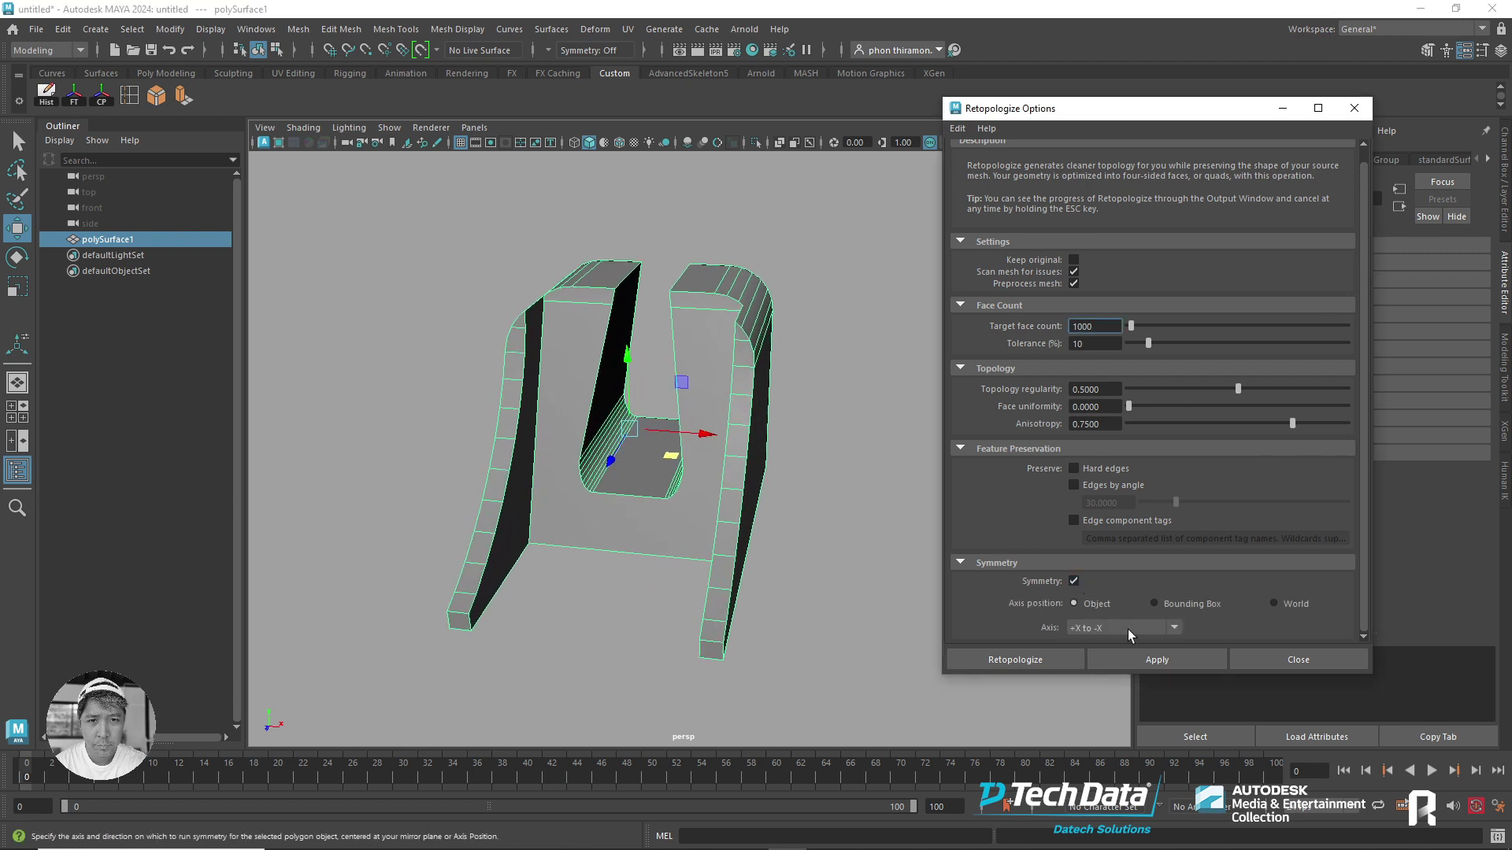
alt+drag(719, 530, 759, 508)
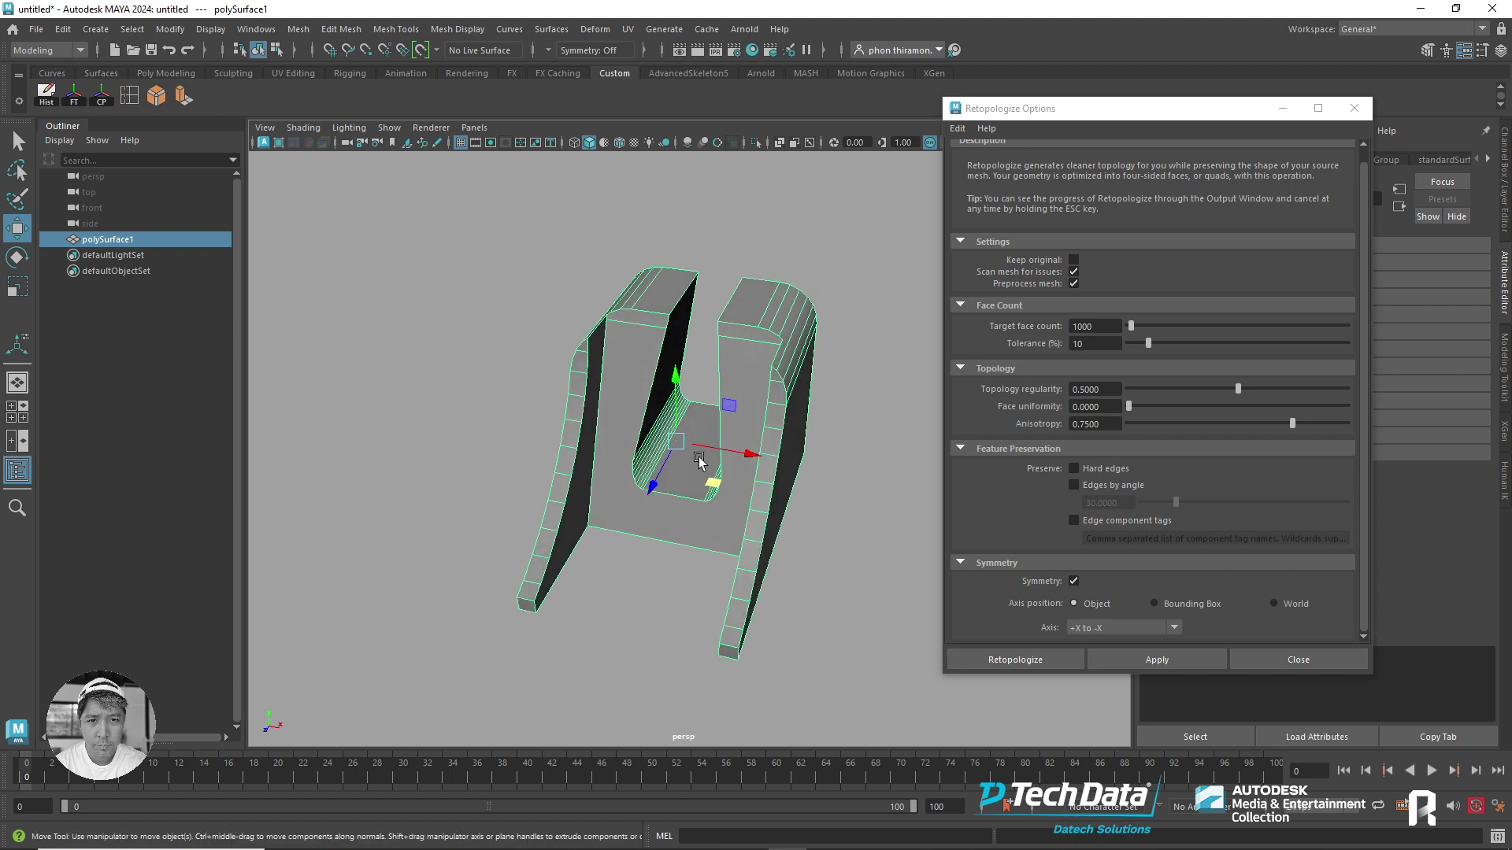
scroll(731, 470, up, 4)
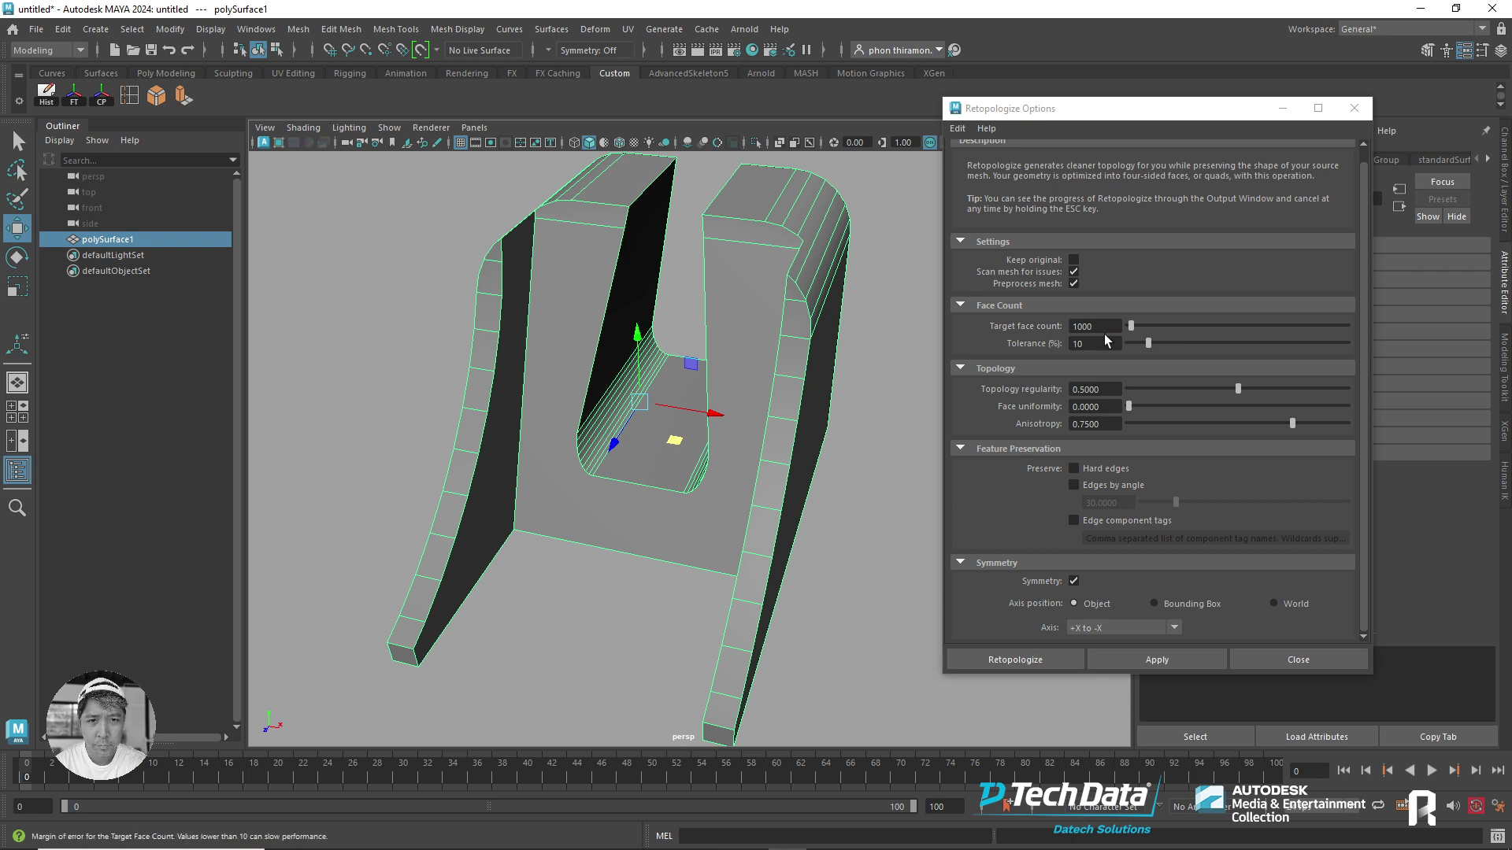
double_click(1098, 327)
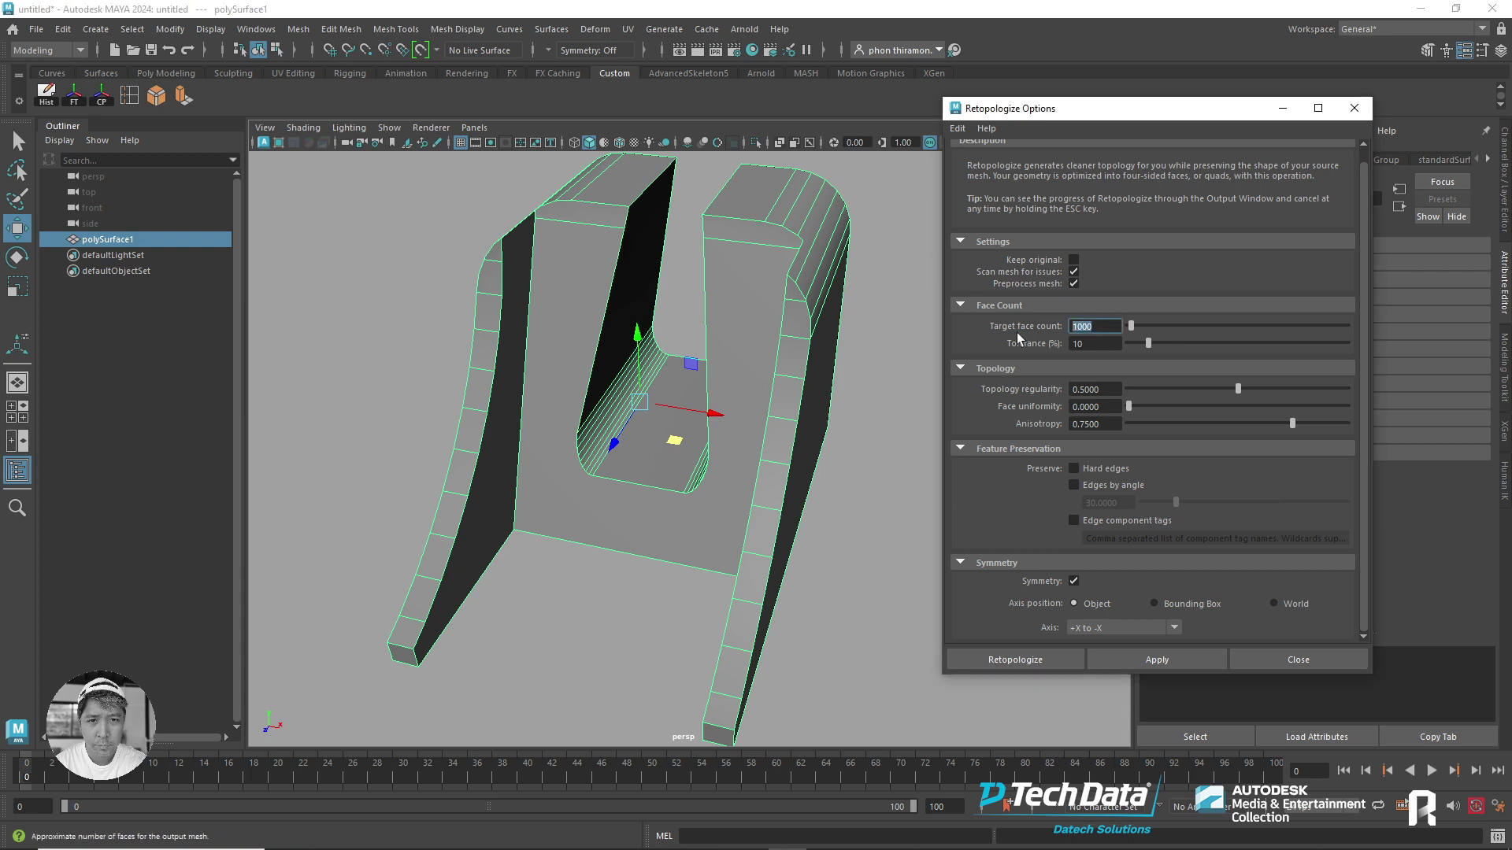
text(300)
alt+drag(861, 465, 735, 449)
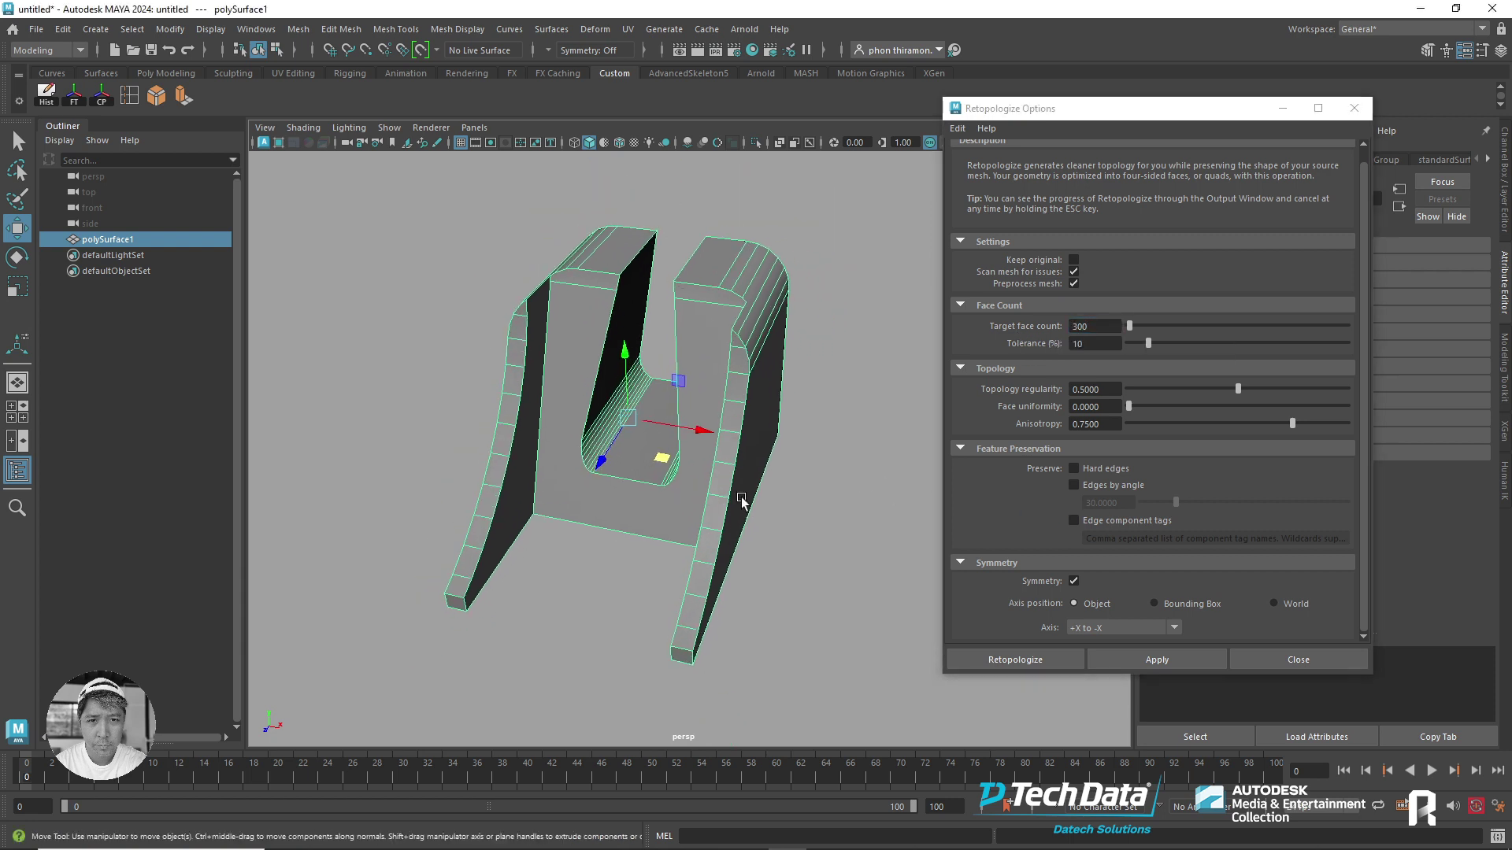
click(1012, 660)
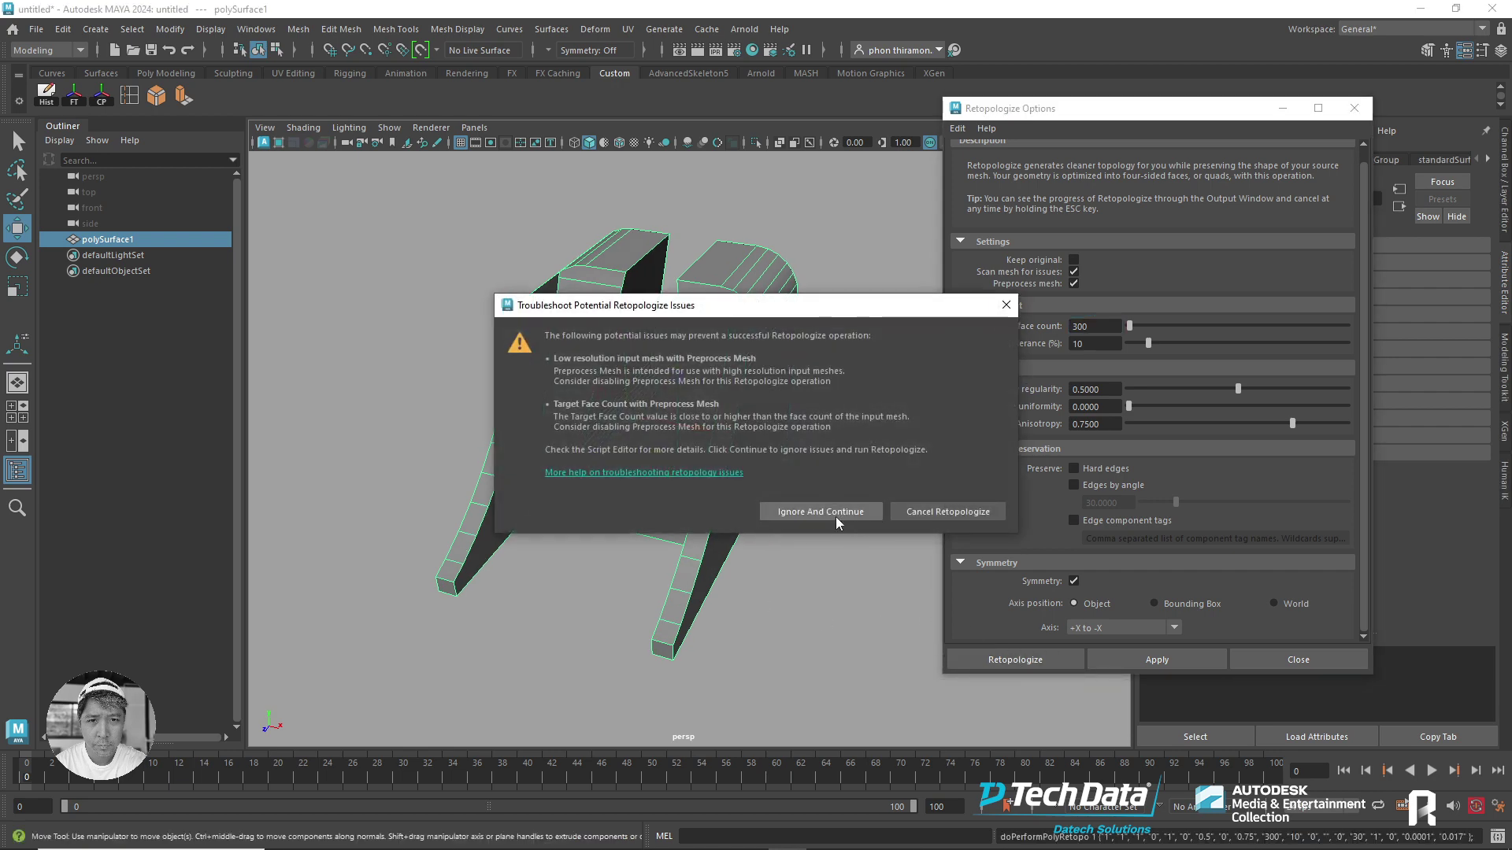
- Ignore the warnings, inspect the 348-face retopology result, then undo it
click(837, 516)
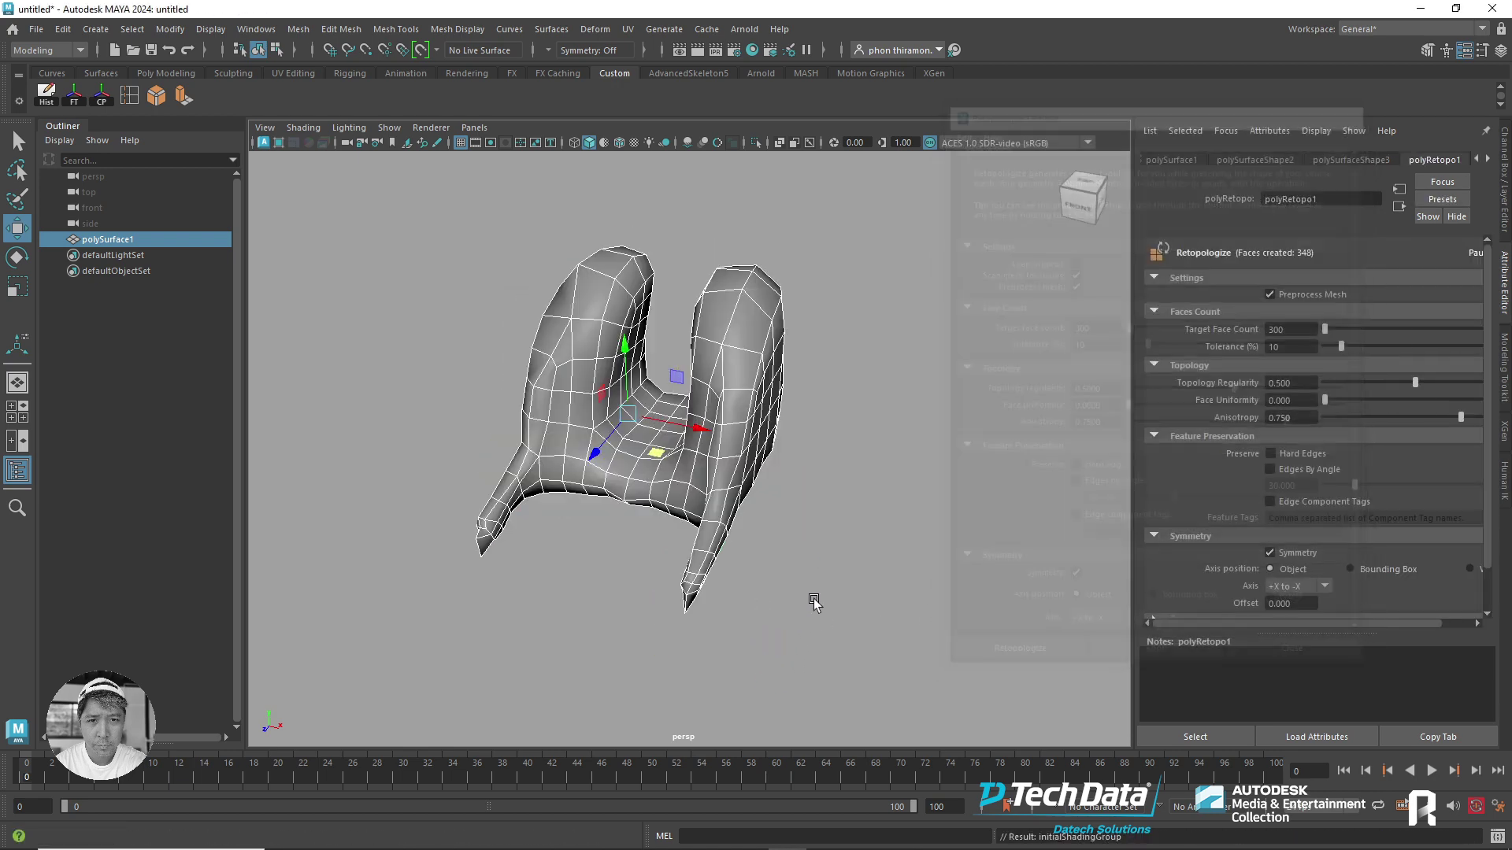
alt+drag(850, 533, 697, 510)
mouse_move(762, 542)
alt+mouse_down()
mouse_move(675, 462)
mouse_move(506, 458)
mouse_move(862, 471)
mouse_move(814, 396)
alt+mouse_up()
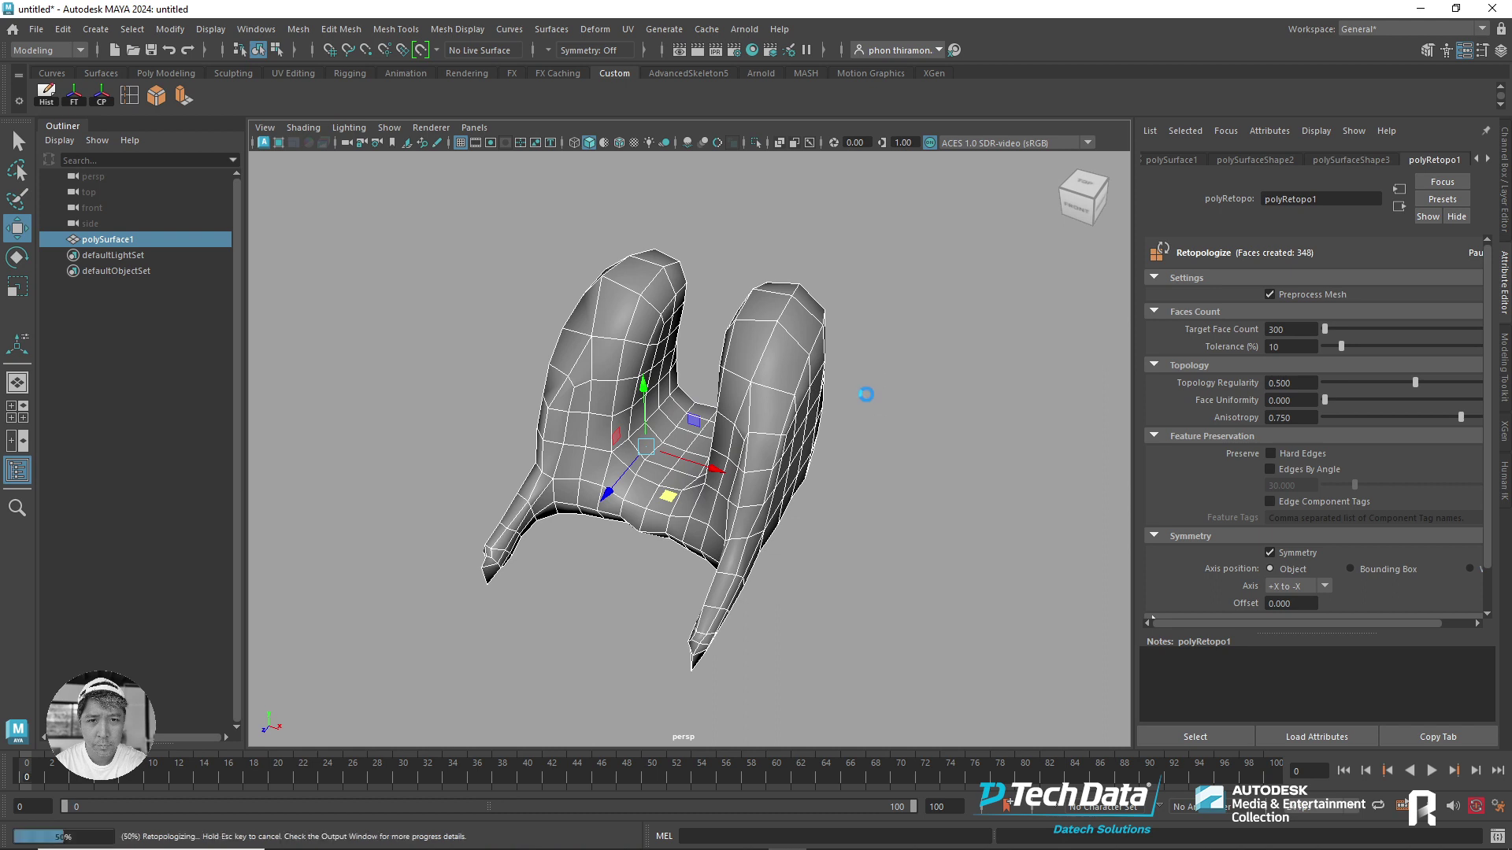
key(ctrl+z)
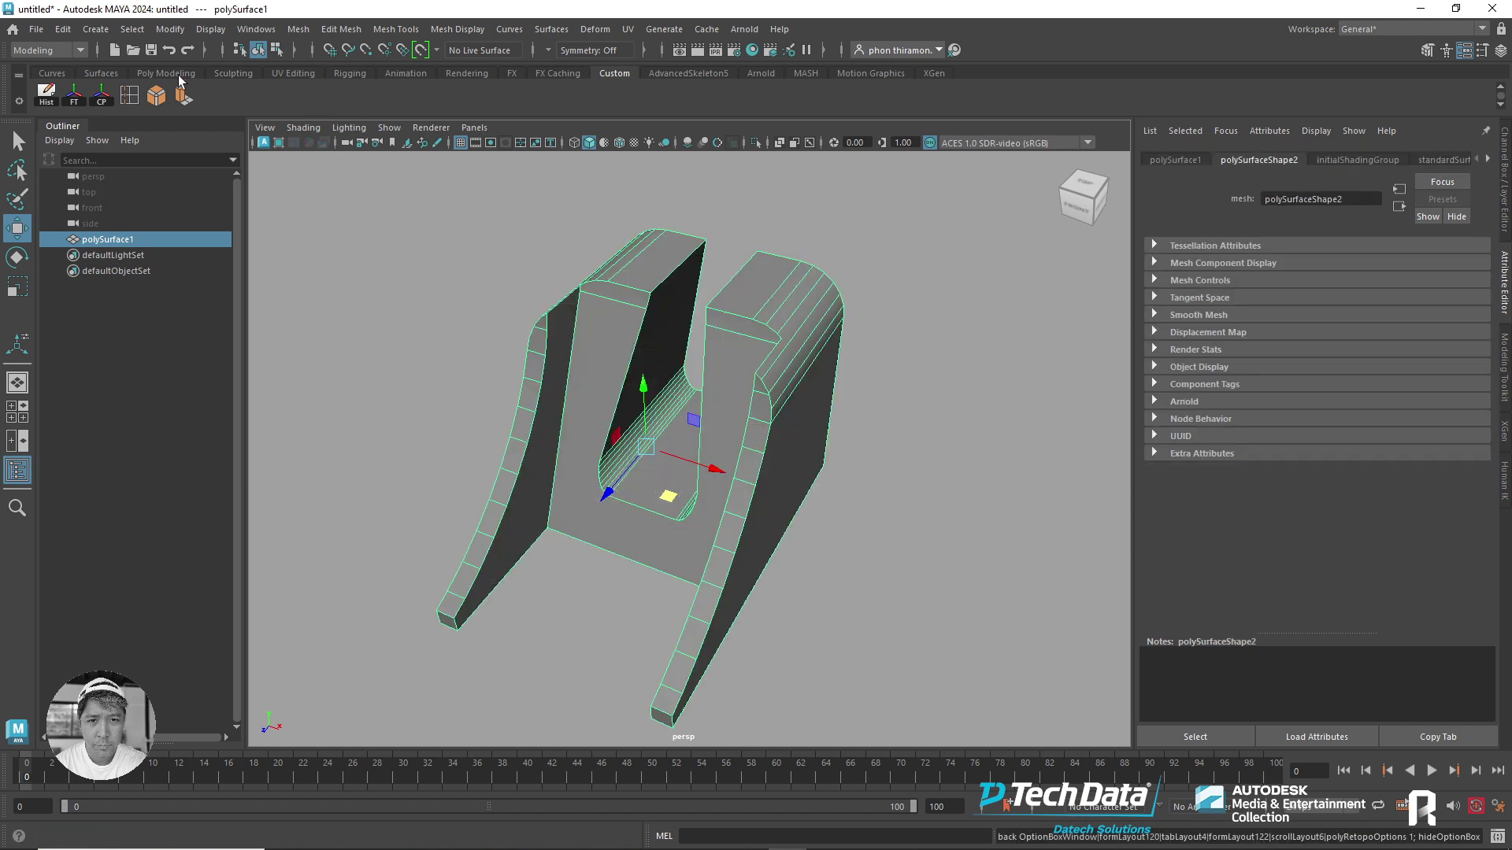
- Reopen Retopologize Options, enable Hard edges, and enter a 1000 target face count
click(297, 30)
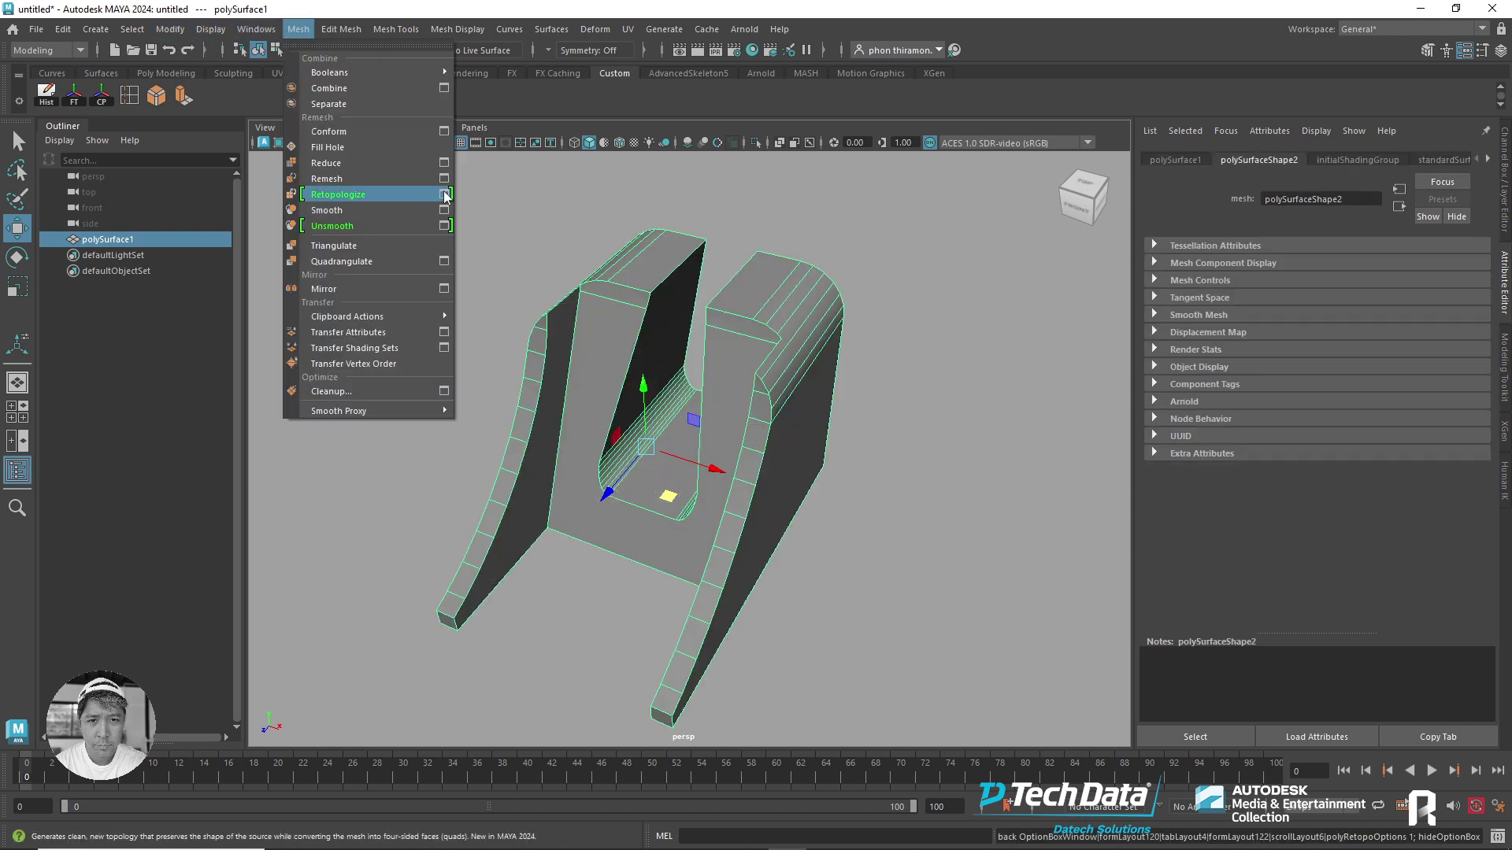
click(445, 194)
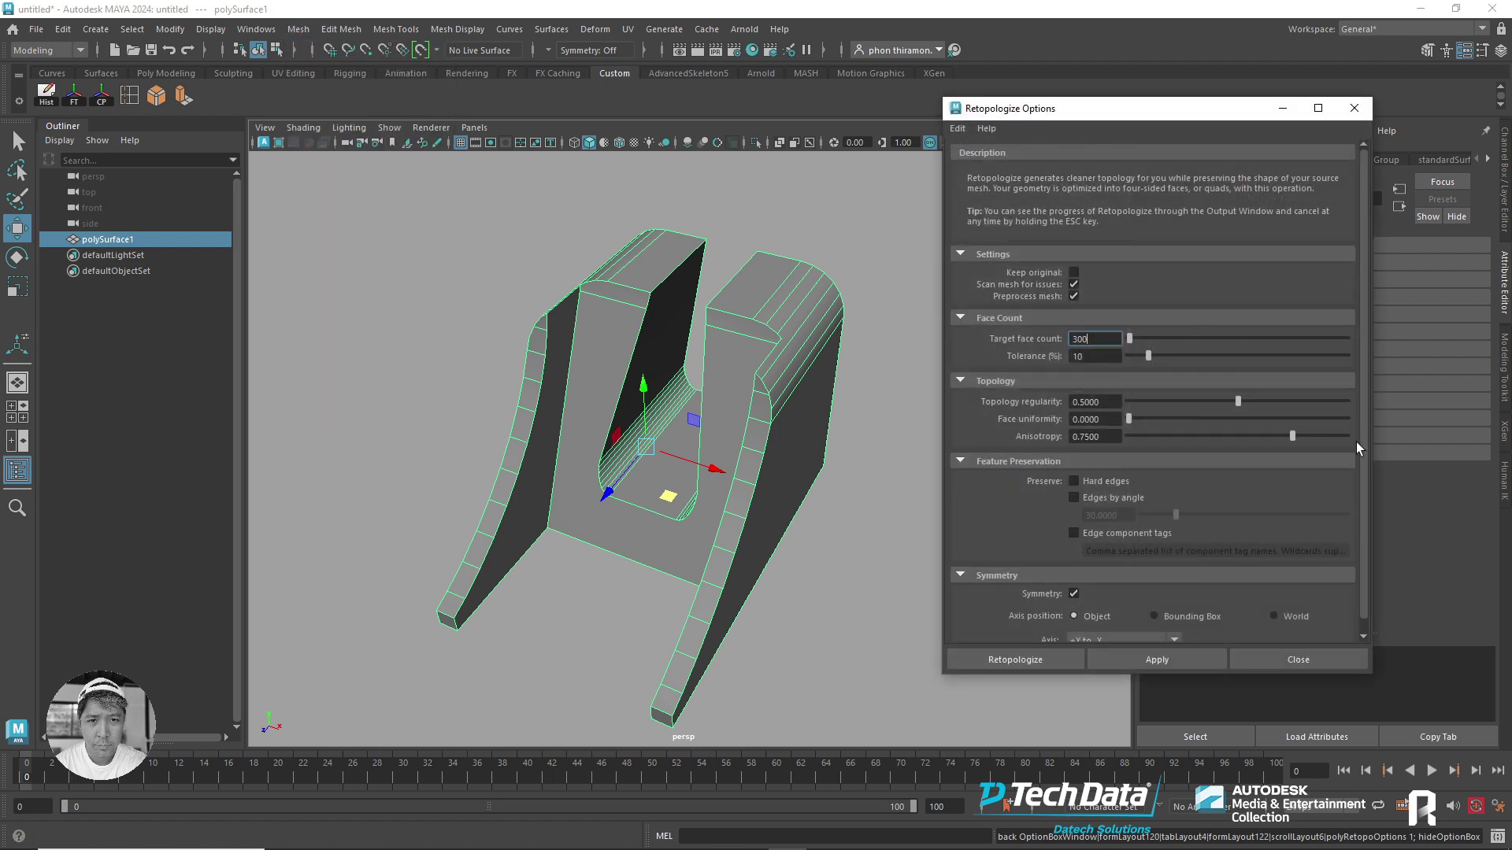
scroll(1359, 465, down, 1)
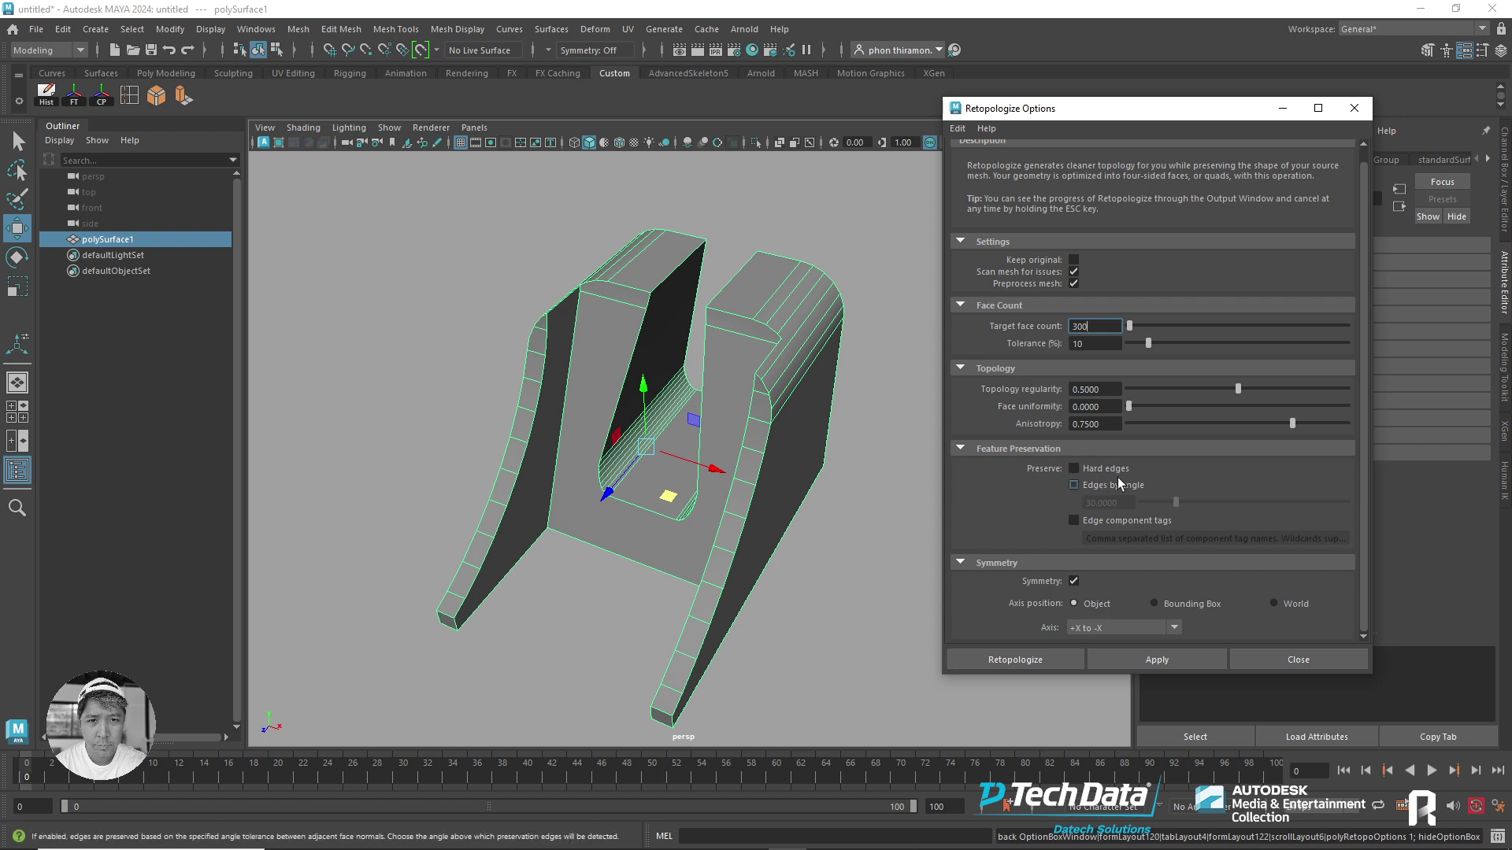
click(1105, 468)
alt+drag(729, 553, 994, 380)
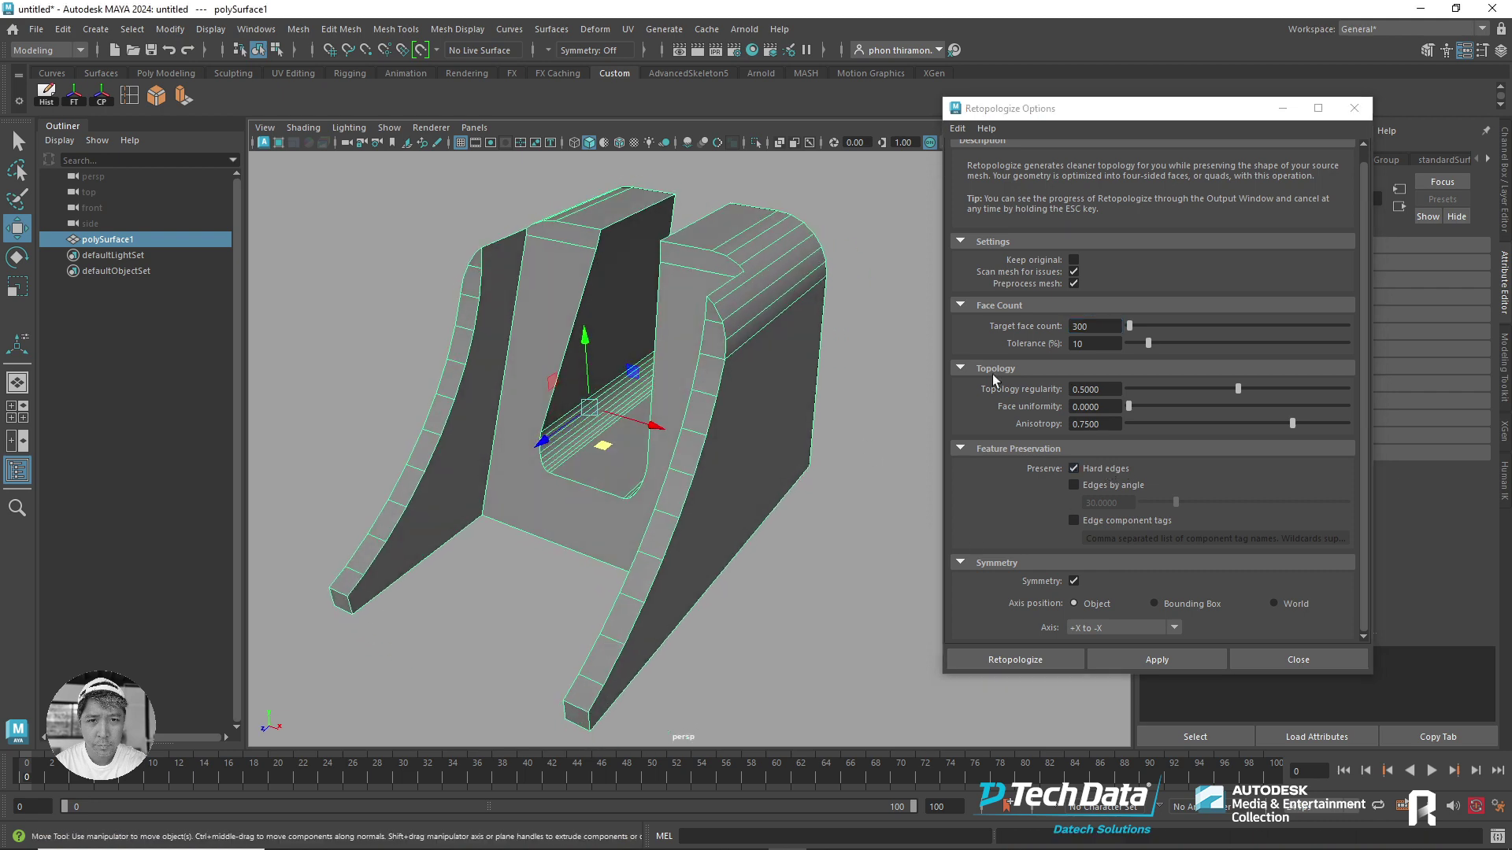
double_click(1090, 326)
text(100)
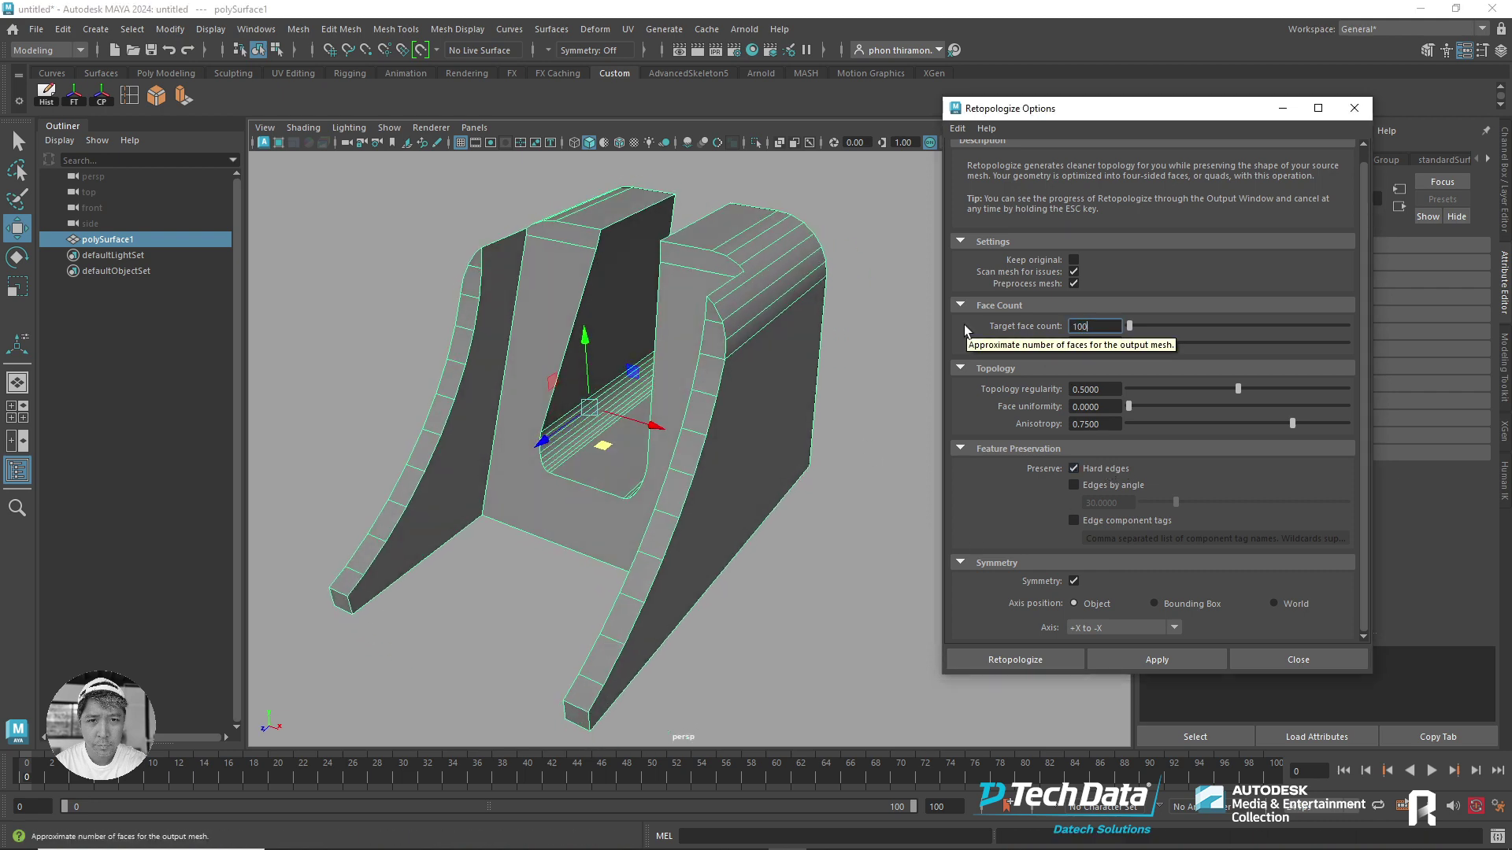
text(0)
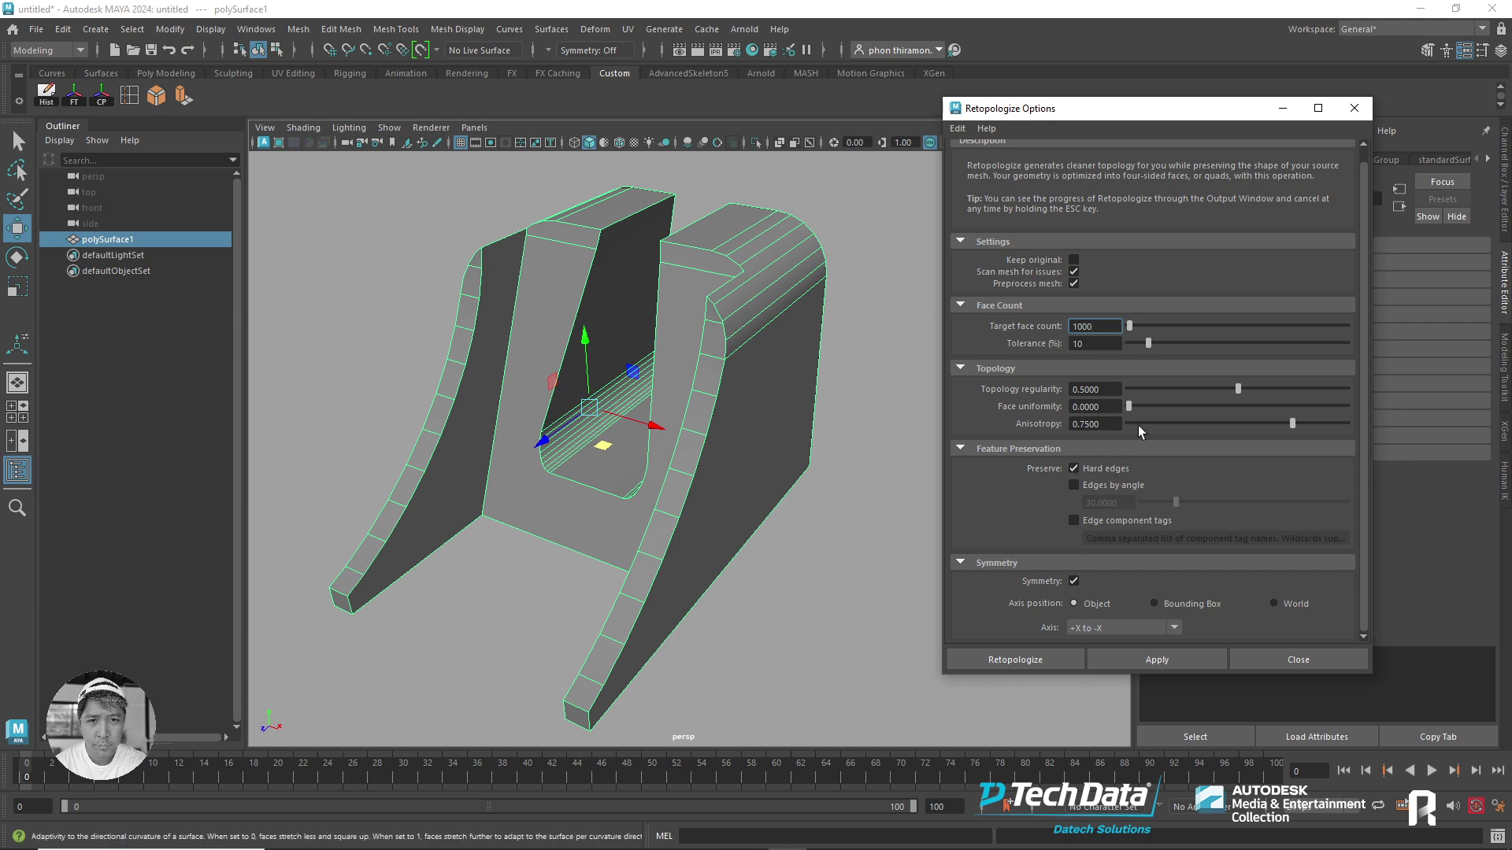
- Run the 1000-face-target retopology past its warnings and orbit the 836-face result
click(1023, 660)
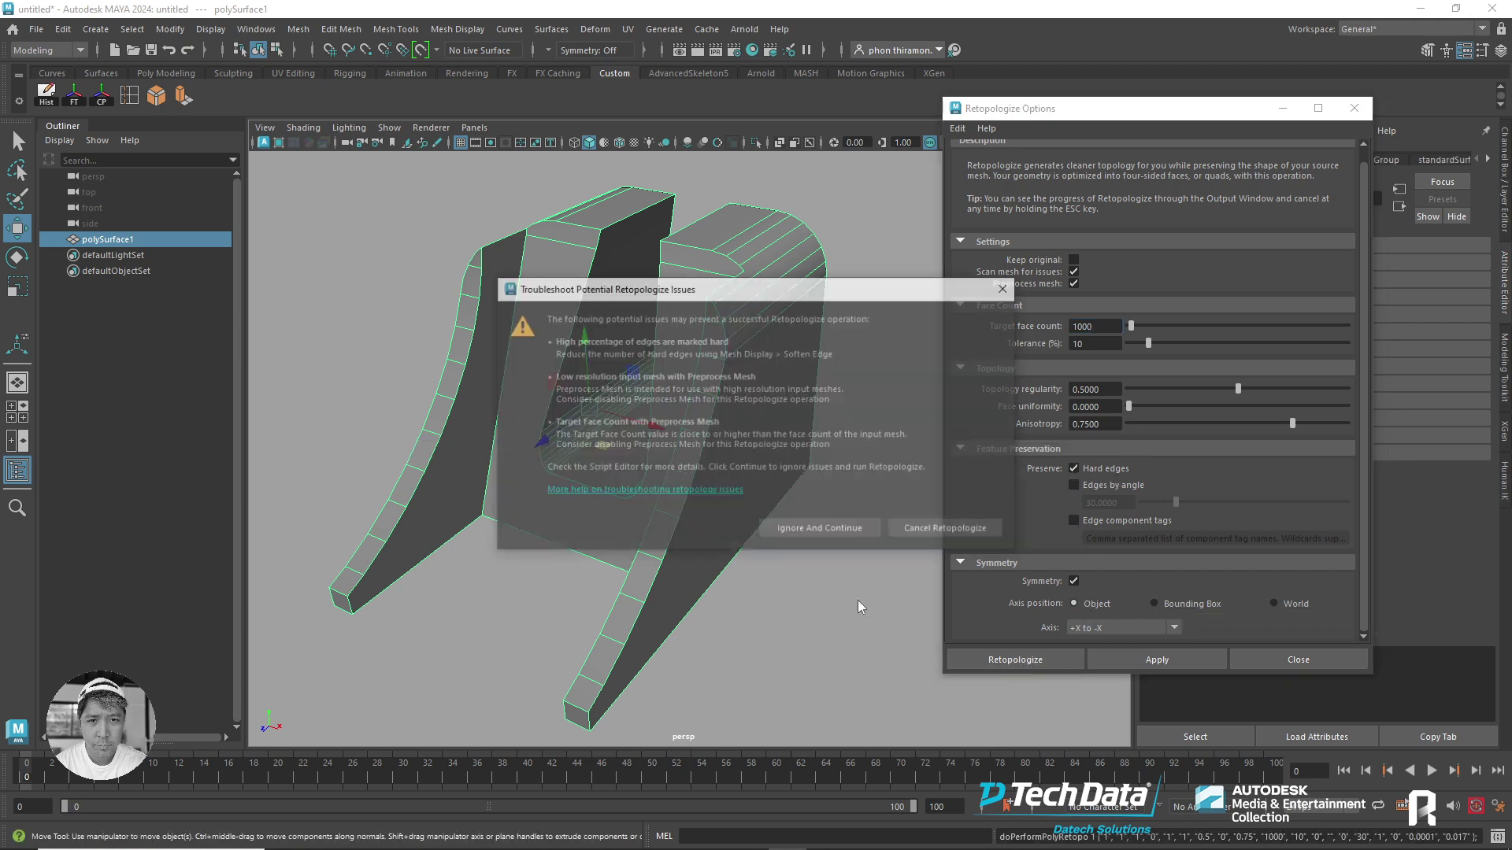
click(819, 528)
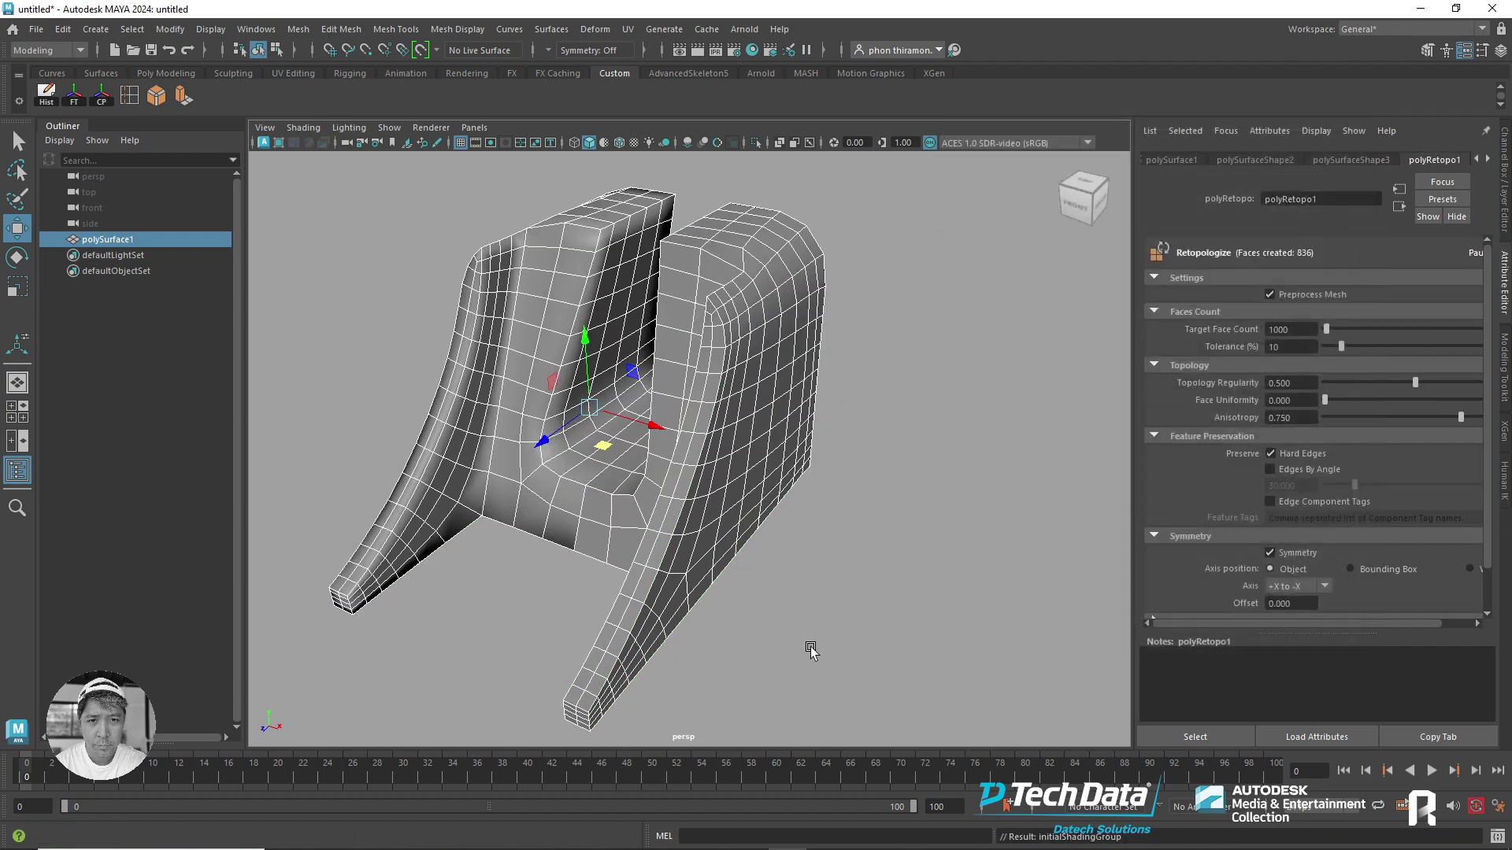
scroll(863, 436, down, 3)
mouse_move(863, 435)
alt+mouse_down()
mouse_move(898, 456)
mouse_move(751, 418)
alt+mouse_up()
click(897, 455)
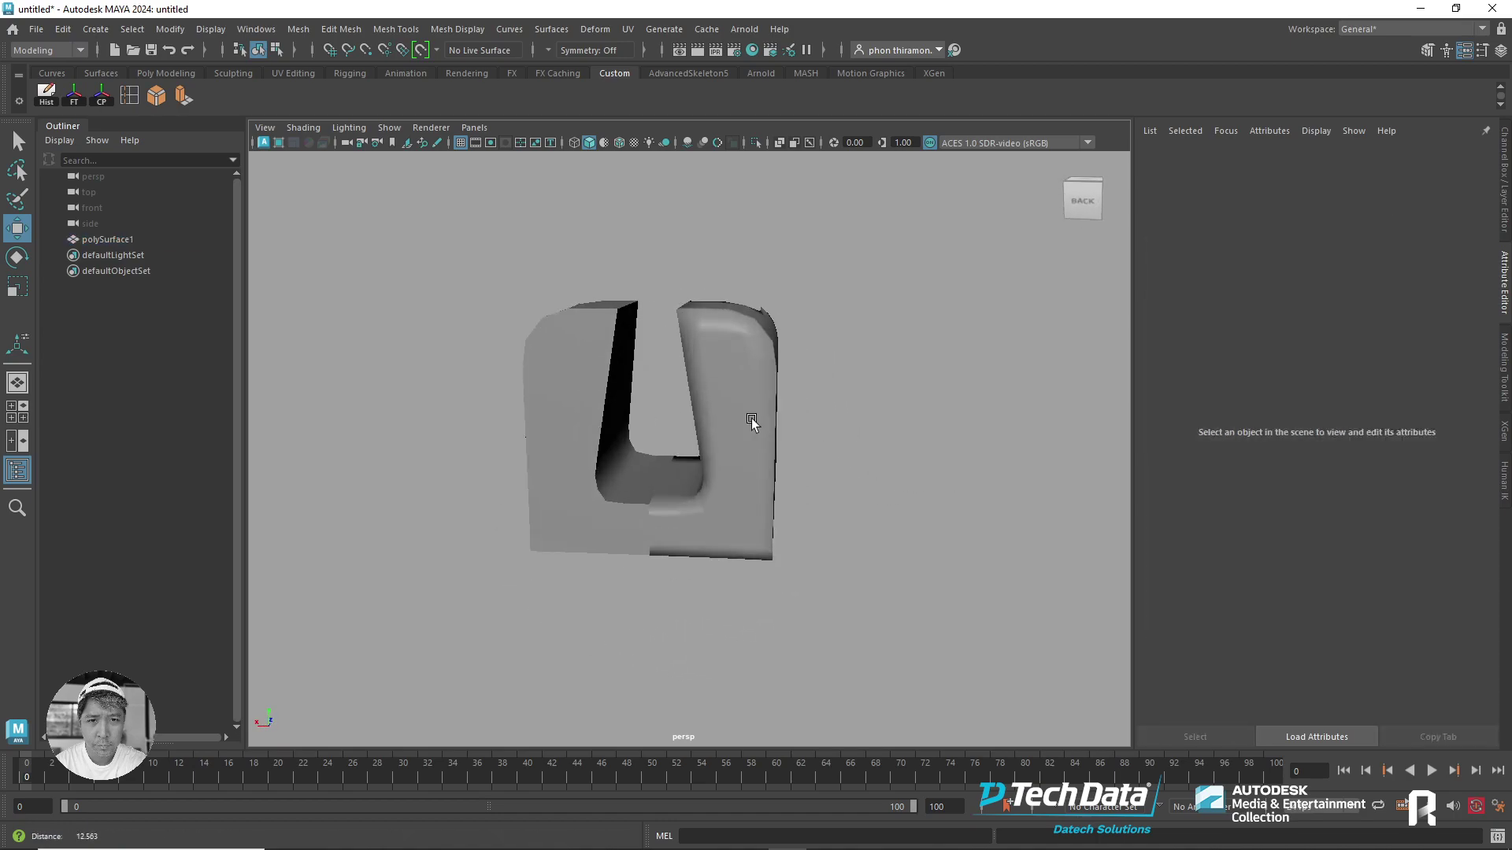
click(751, 418)
- Inspect the new quad layout's wireframe and surface, previewing it smoothed with 3
mouse_move(777, 530)
alt+mouse_down()
mouse_move(854, 523)
mouse_move(863, 504)
mouse_move(942, 502)
mouse_move(995, 523)
mouse_move(782, 469)
mouse_move(922, 399)
mouse_move(843, 415)
mouse_move(891, 484)
mouse_move(906, 463)
mouse_move(838, 441)
mouse_move(864, 512)
mouse_move(823, 512)
mouse_move(853, 483)
mouse_move(955, 493)
mouse_move(937, 508)
mouse_move(934, 466)
mouse_move(814, 452)
mouse_move(814, 426)
mouse_move(790, 451)
mouse_move(783, 415)
mouse_move(578, 357)
mouse_move(759, 495)
mouse_move(889, 449)
mouse_move(827, 449)
alt+mouse_up()
click(995, 523)
click(819, 431)
click(892, 483)
click(839, 441)
key(3)
click(938, 507)
click(708, 445)
- Return the mesh to unsmoothed display and undo the retopology to restore the bevelled mesh
alt+right_drag(827, 449, 946, 490)
mouse_move(946, 490)
alt+mouse_down()
mouse_move(858, 457)
mouse_move(897, 471)
alt+mouse_up()
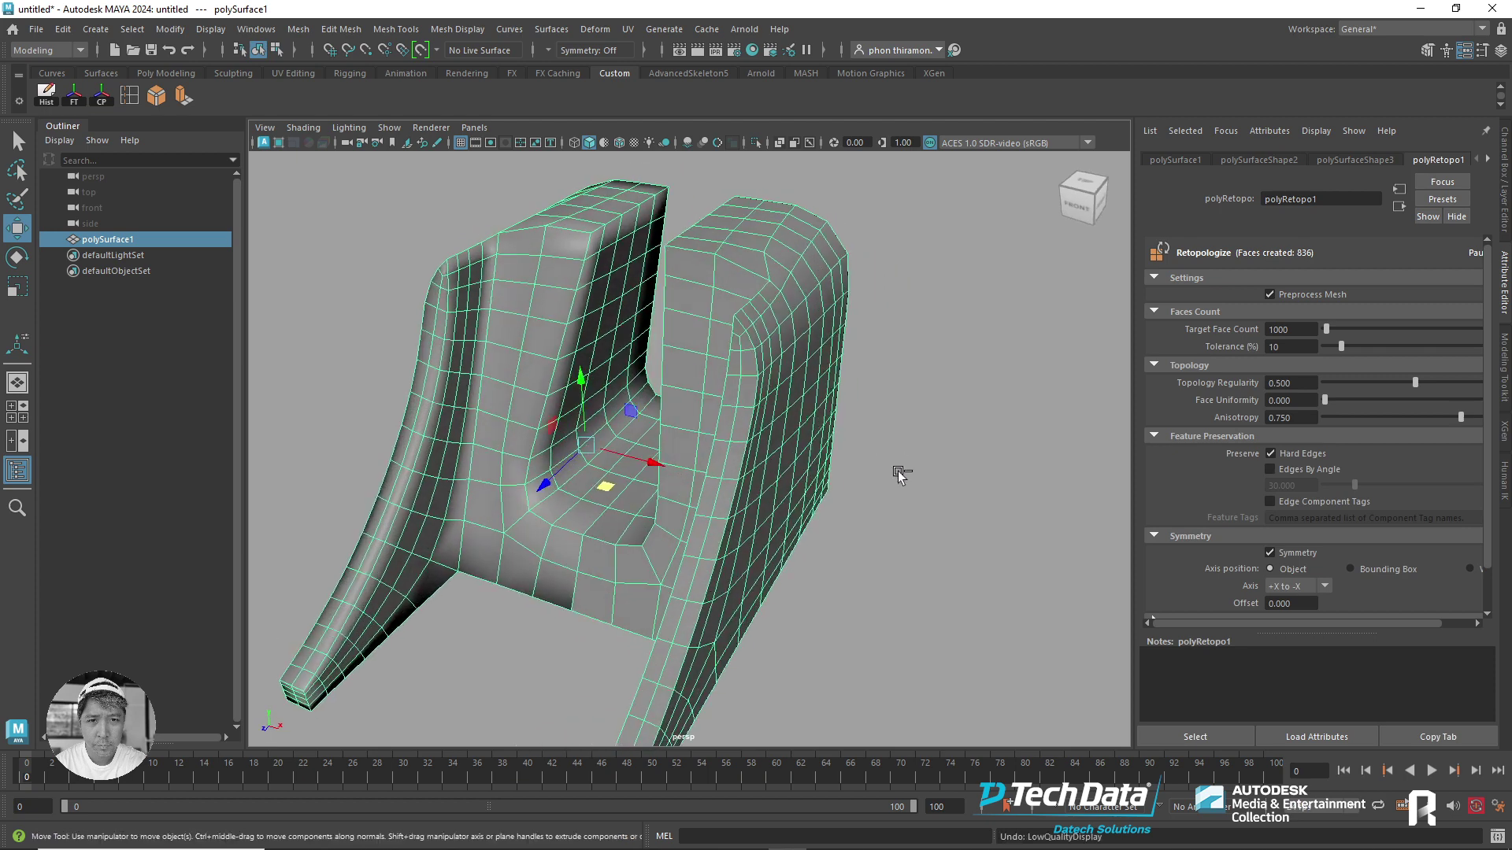
key(3)
key(1)
key(1)
alt+right_drag(920, 464, 860, 476)
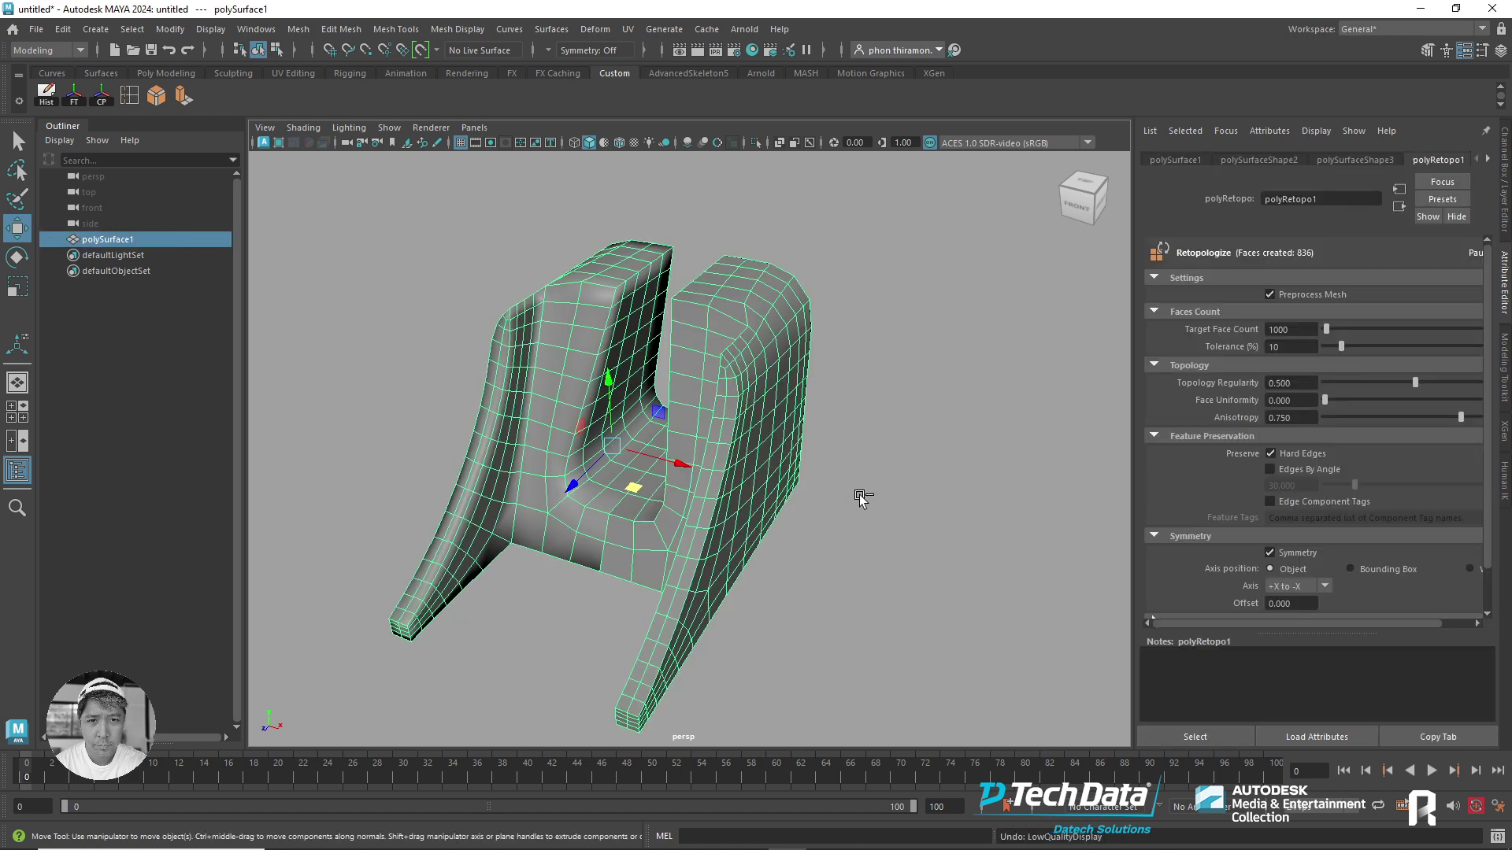
click(859, 494)
key(ctrl+z)
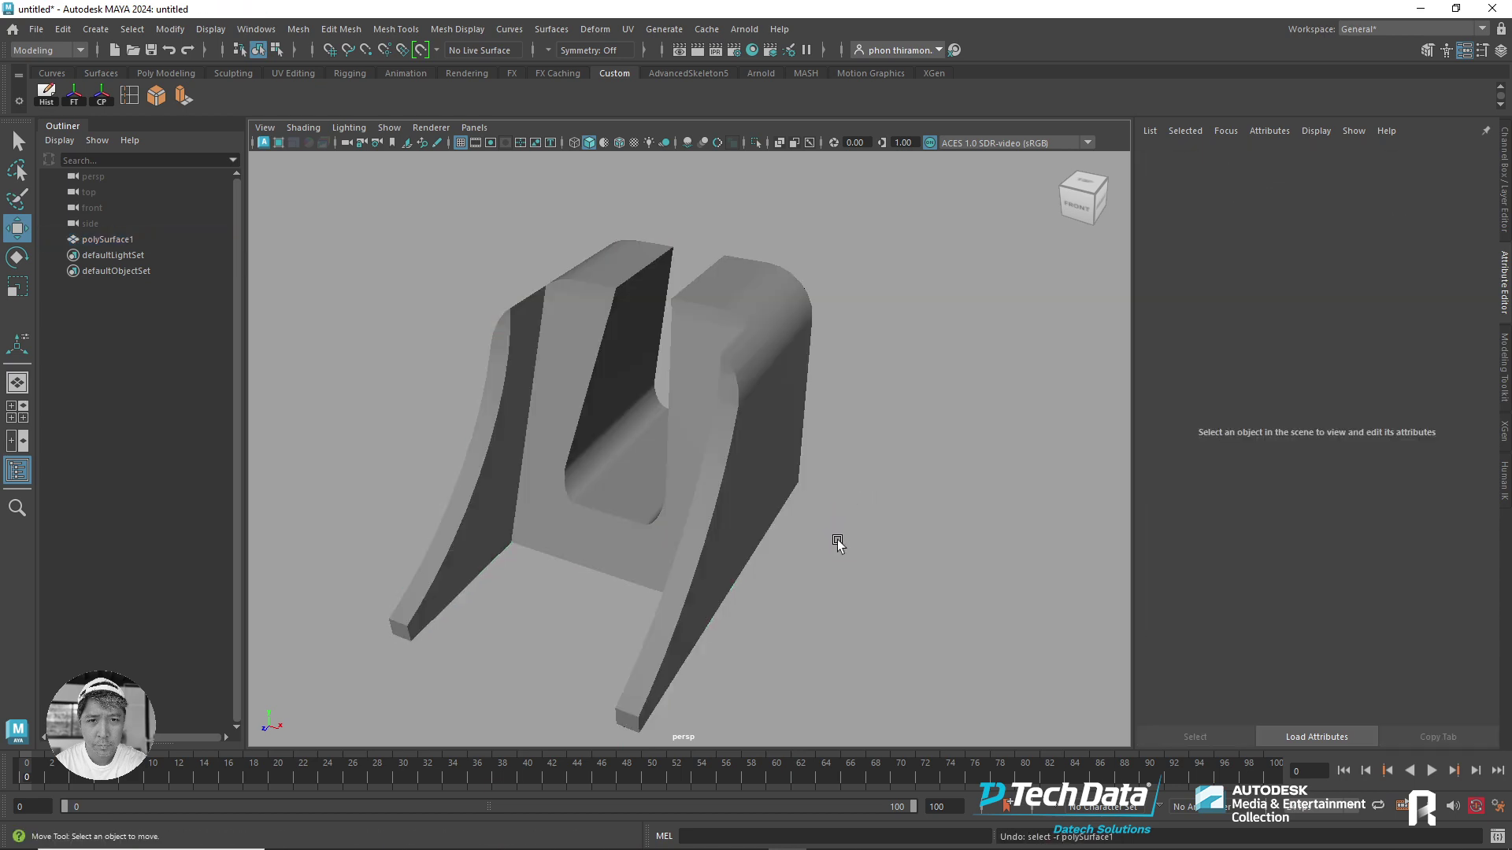
- Select the original slotted mesh and bring up the Retopologize options
click(760, 453)
mouse_move(807, 445)
alt+mouse_down()
mouse_move(770, 427)
mouse_move(807, 433)
alt+mouse_up()
click(297, 29)
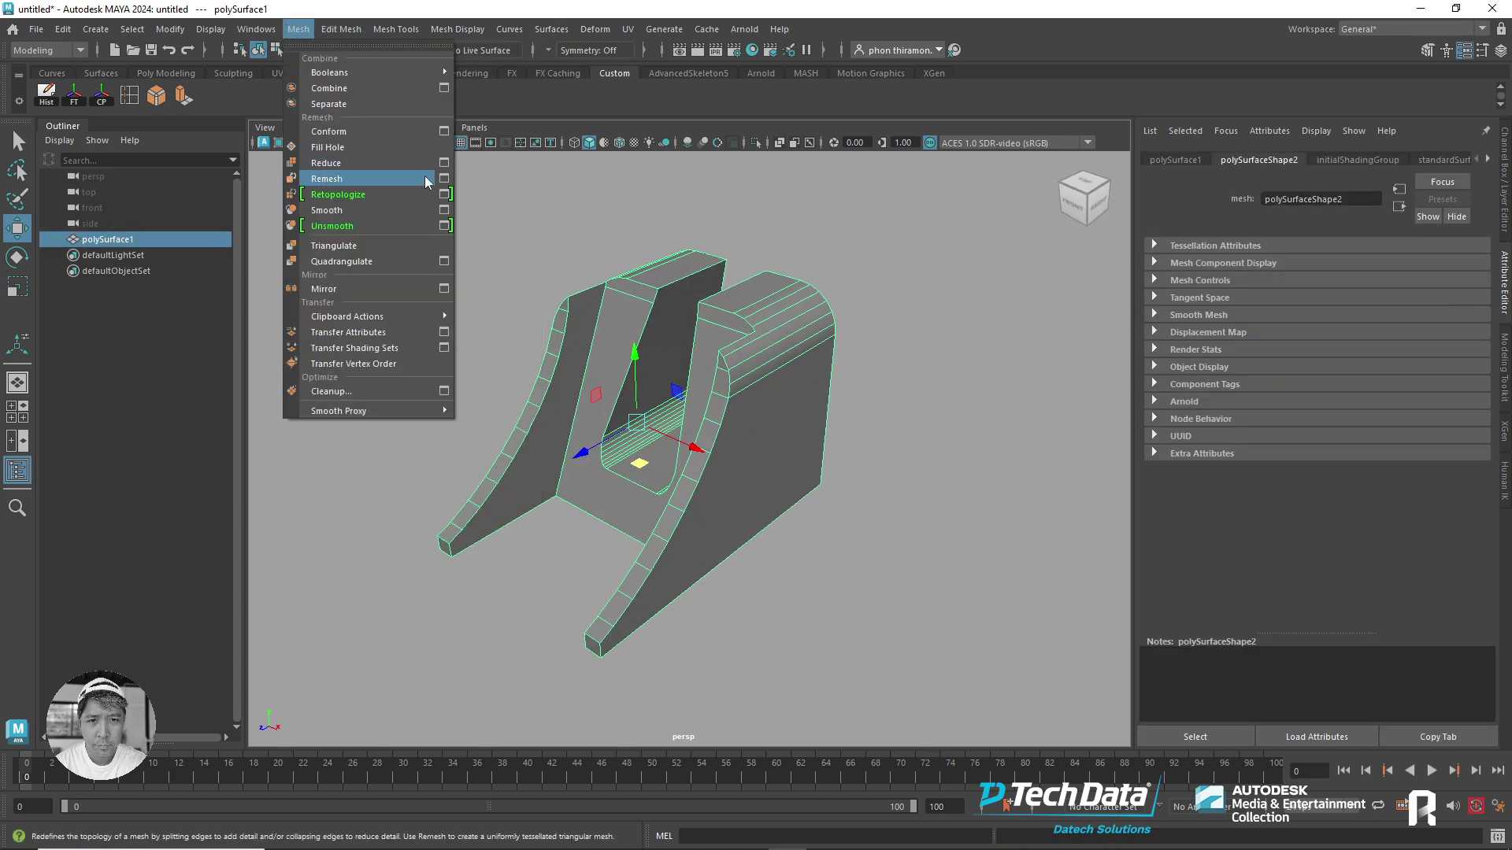
click(444, 193)
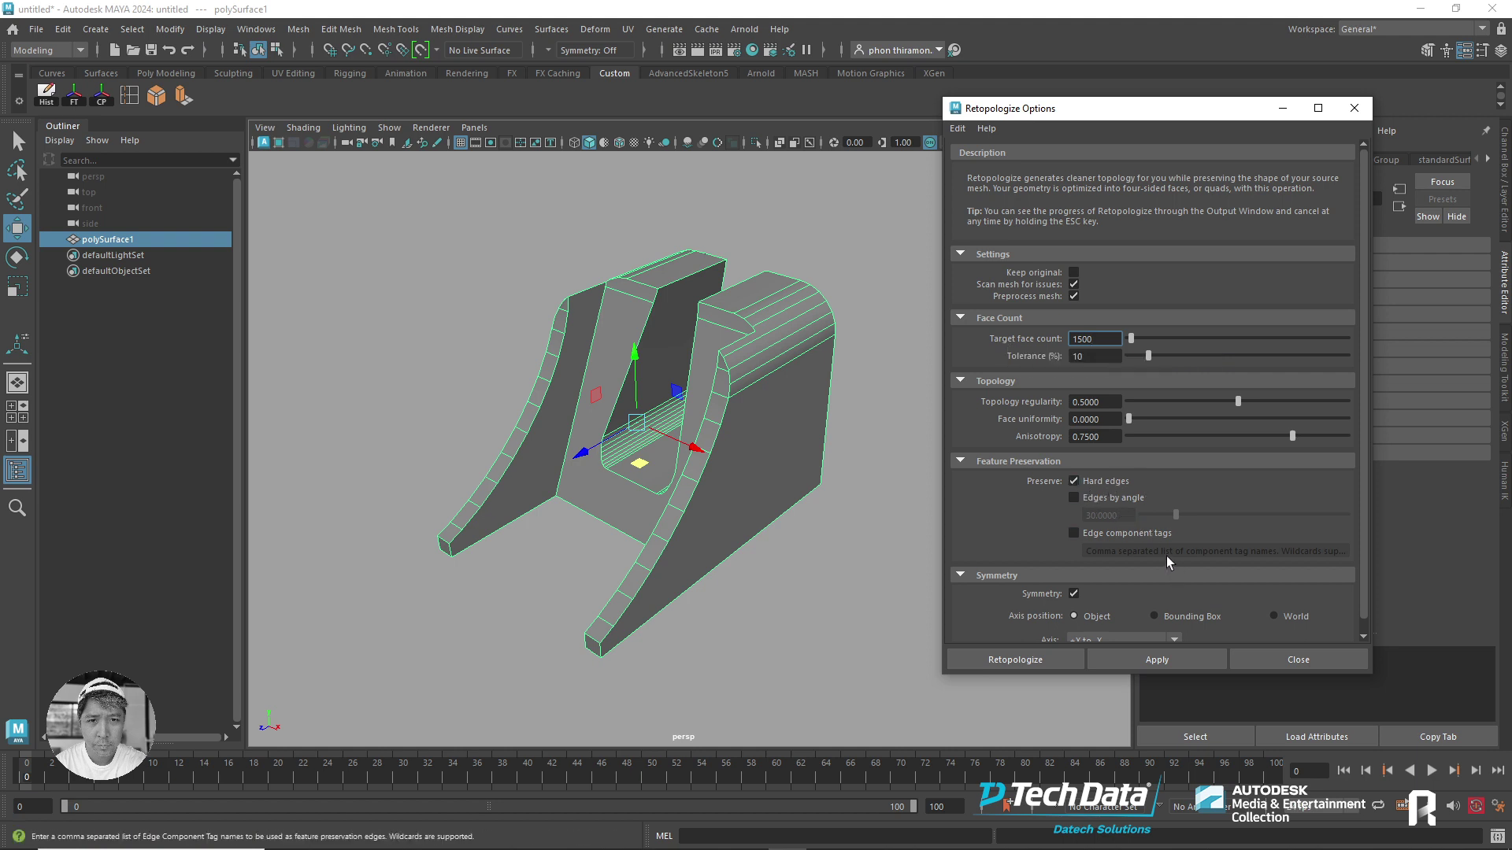
- Preserve edges by angle at 30 instead of tagged edges, keeping the 1500-face target
click(1132, 534)
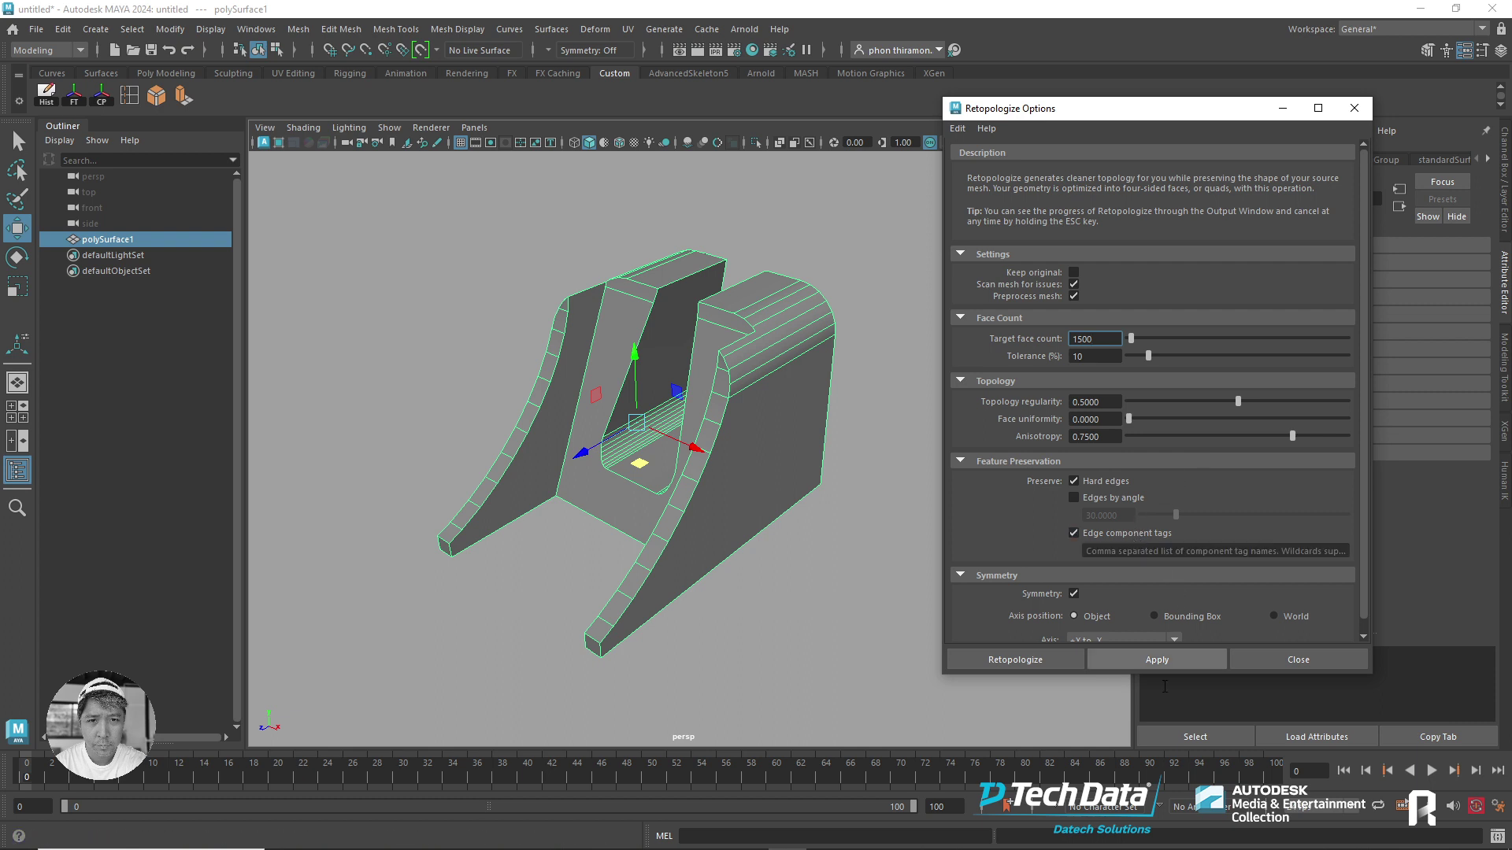
click(1259, 553)
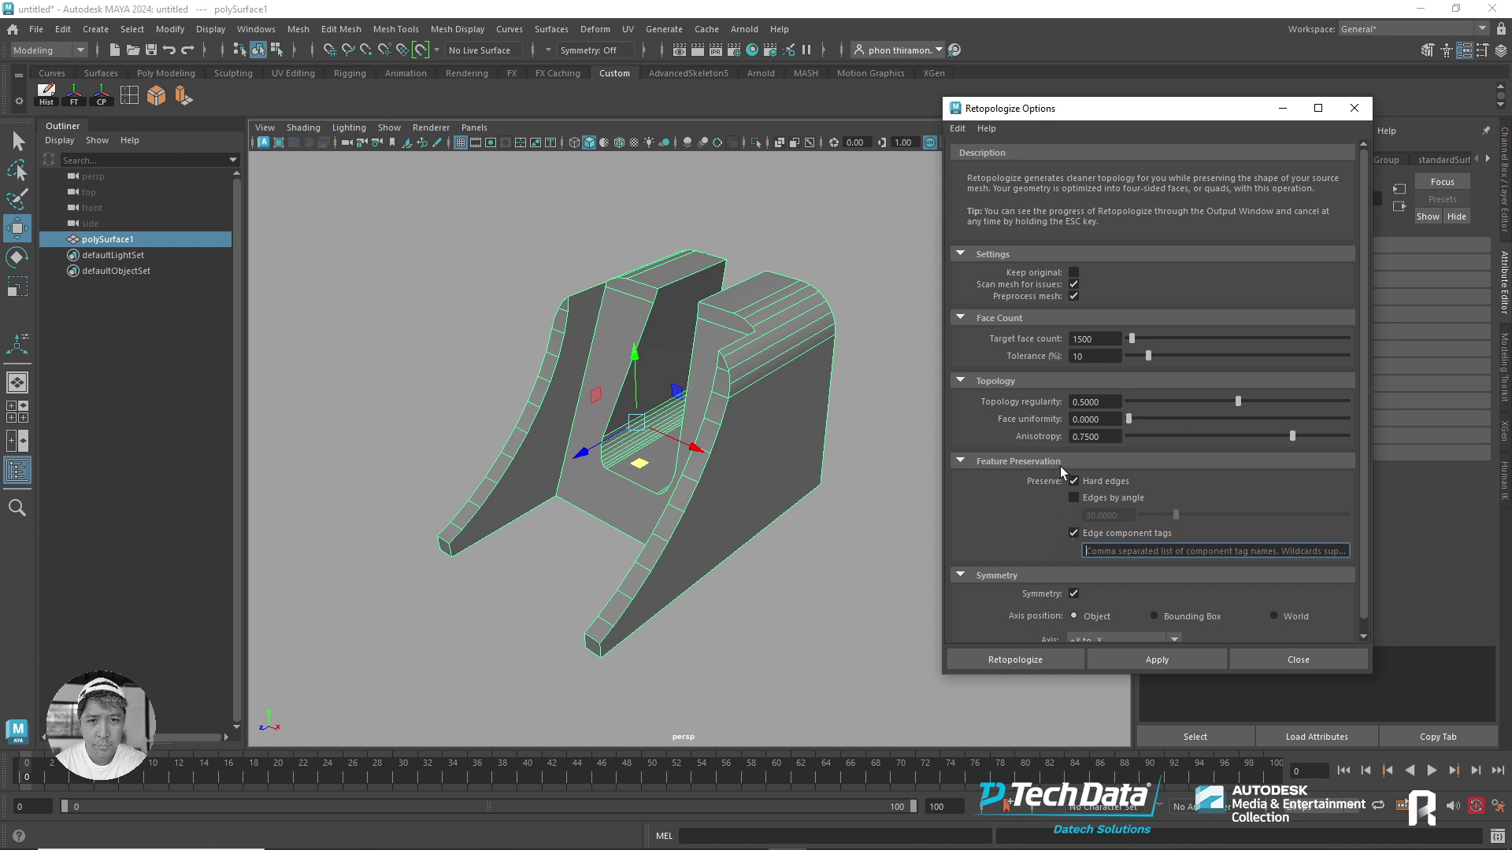
click(1073, 533)
click(1074, 498)
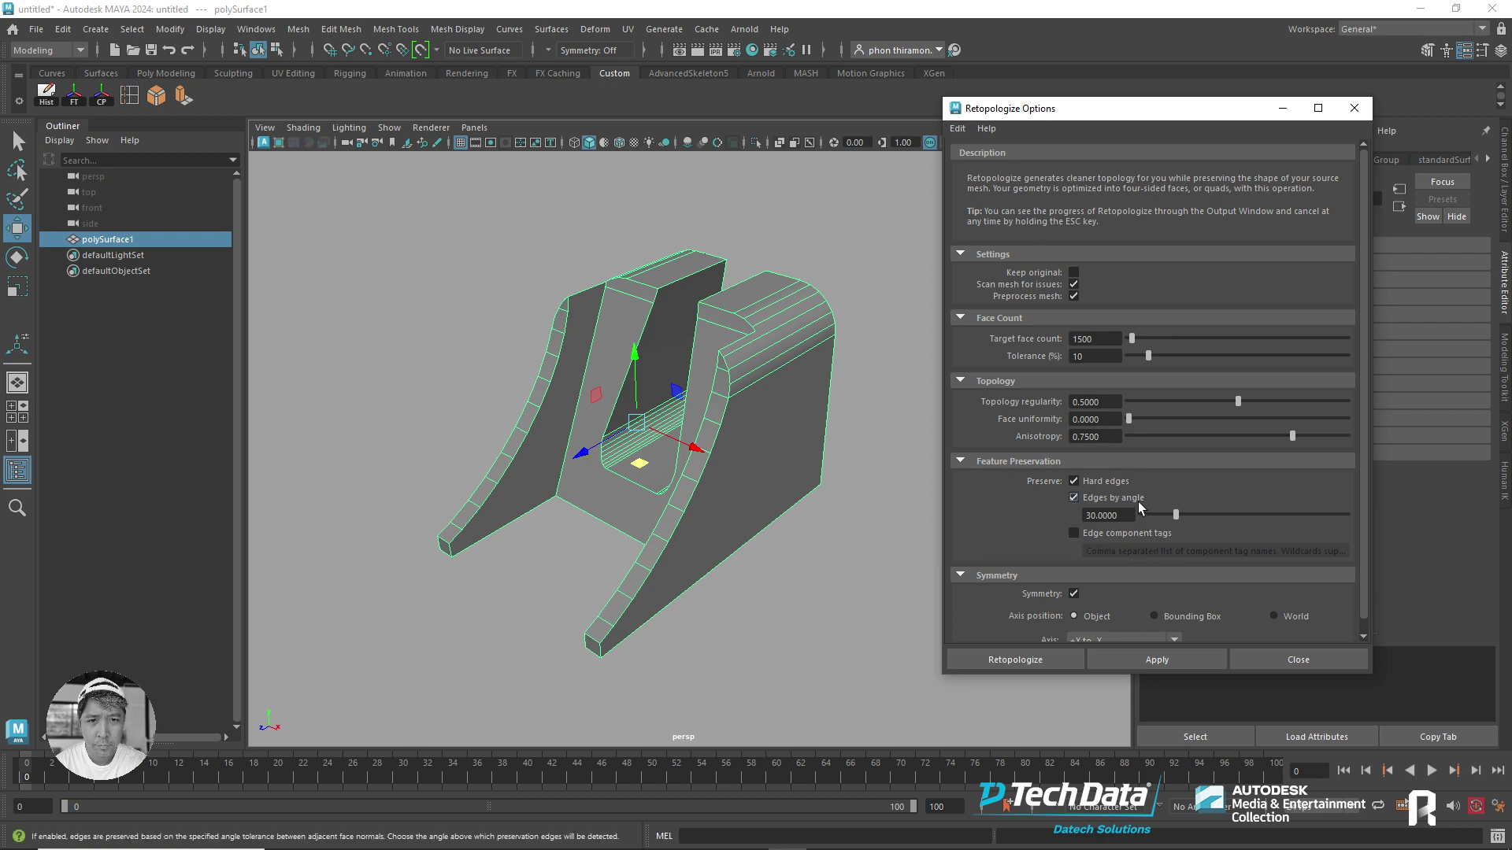
click(715, 498)
scroll(714, 498, up, 4)
scroll(729, 473, down, 3)
scroll(756, 393, down, 2)
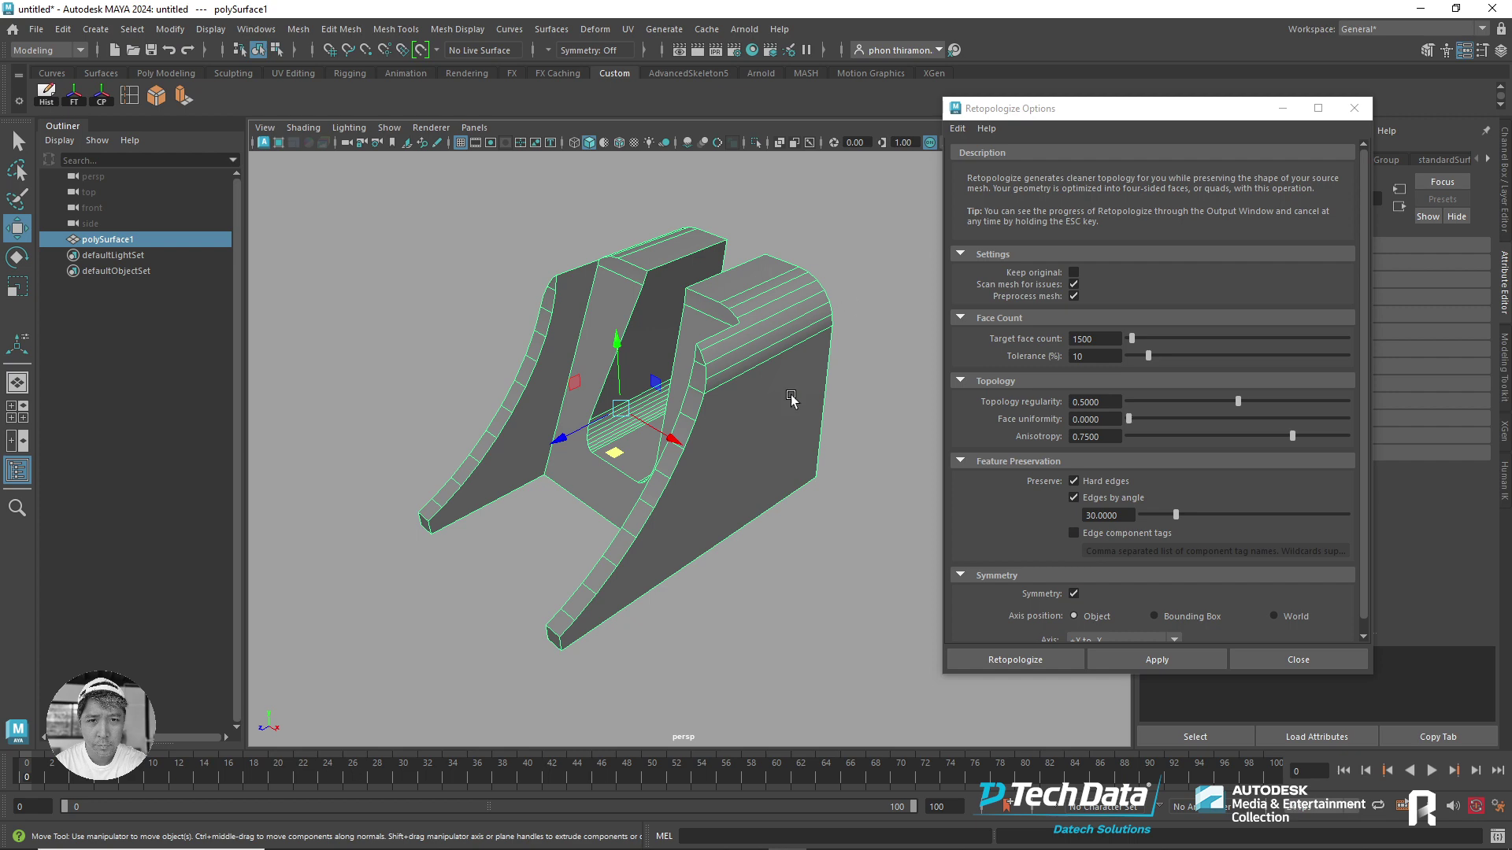
alt+drag(810, 537, 757, 496)
alt+right_drag(750, 500, 841, 475)
alt+drag(841, 476, 804, 456)
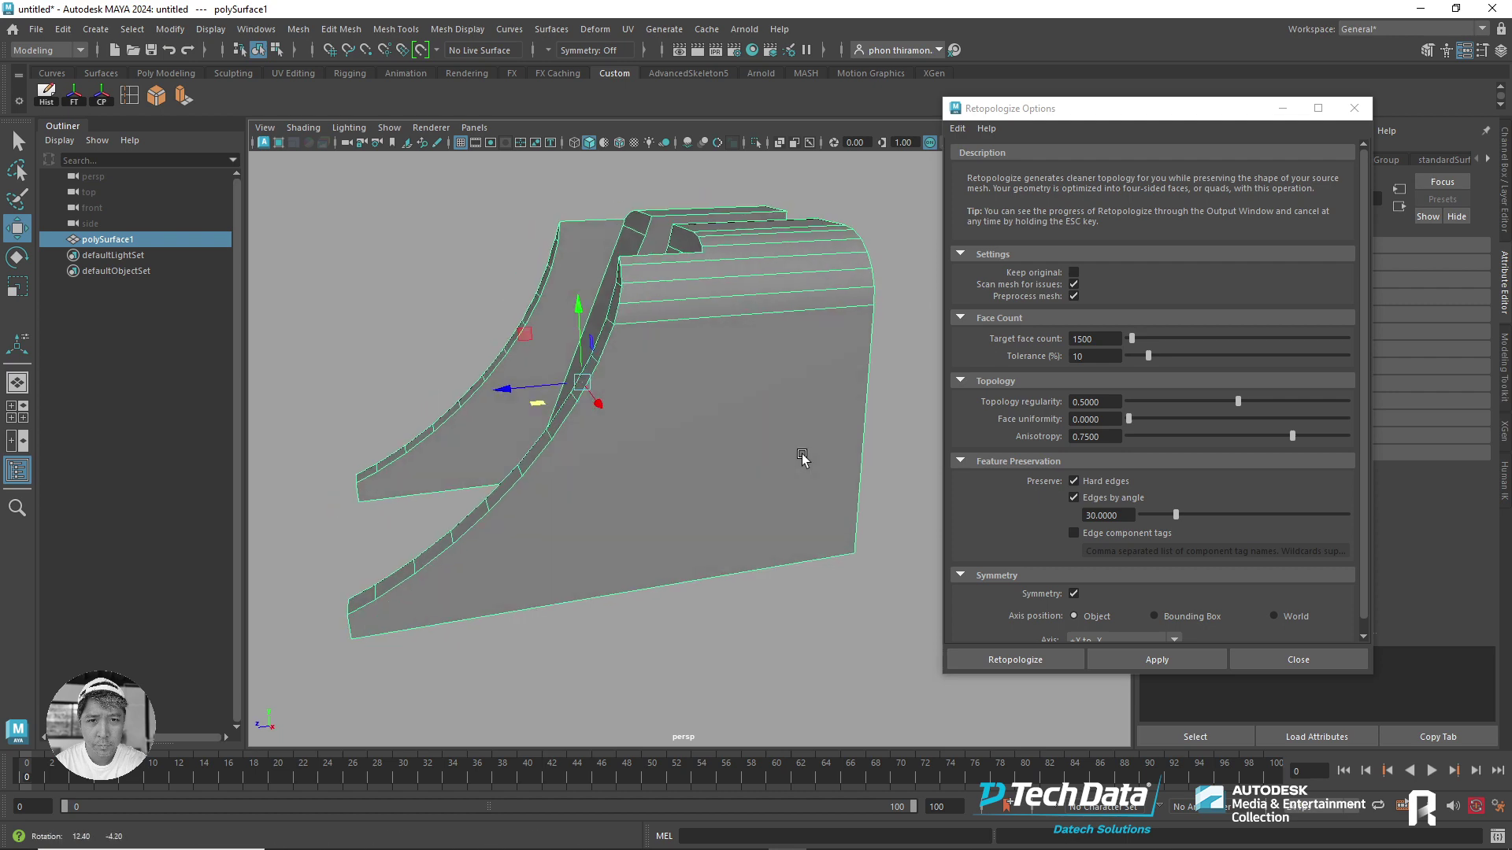
scroll(780, 372, up, 3)
alt+drag(777, 370, 664, 351)
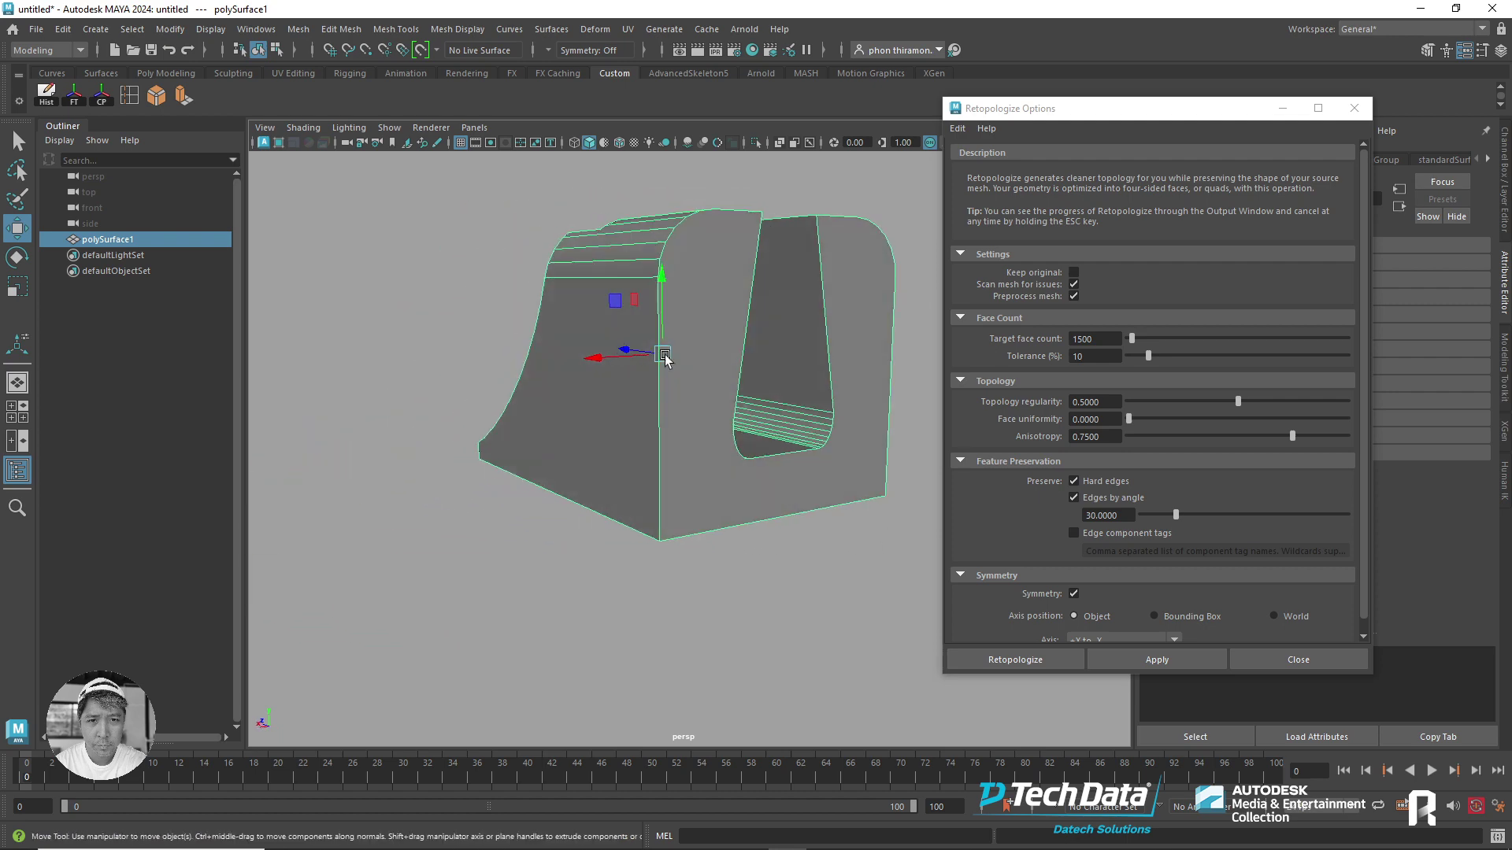
scroll(724, 398, up, 3)
right_drag(657, 364, 644, 396)
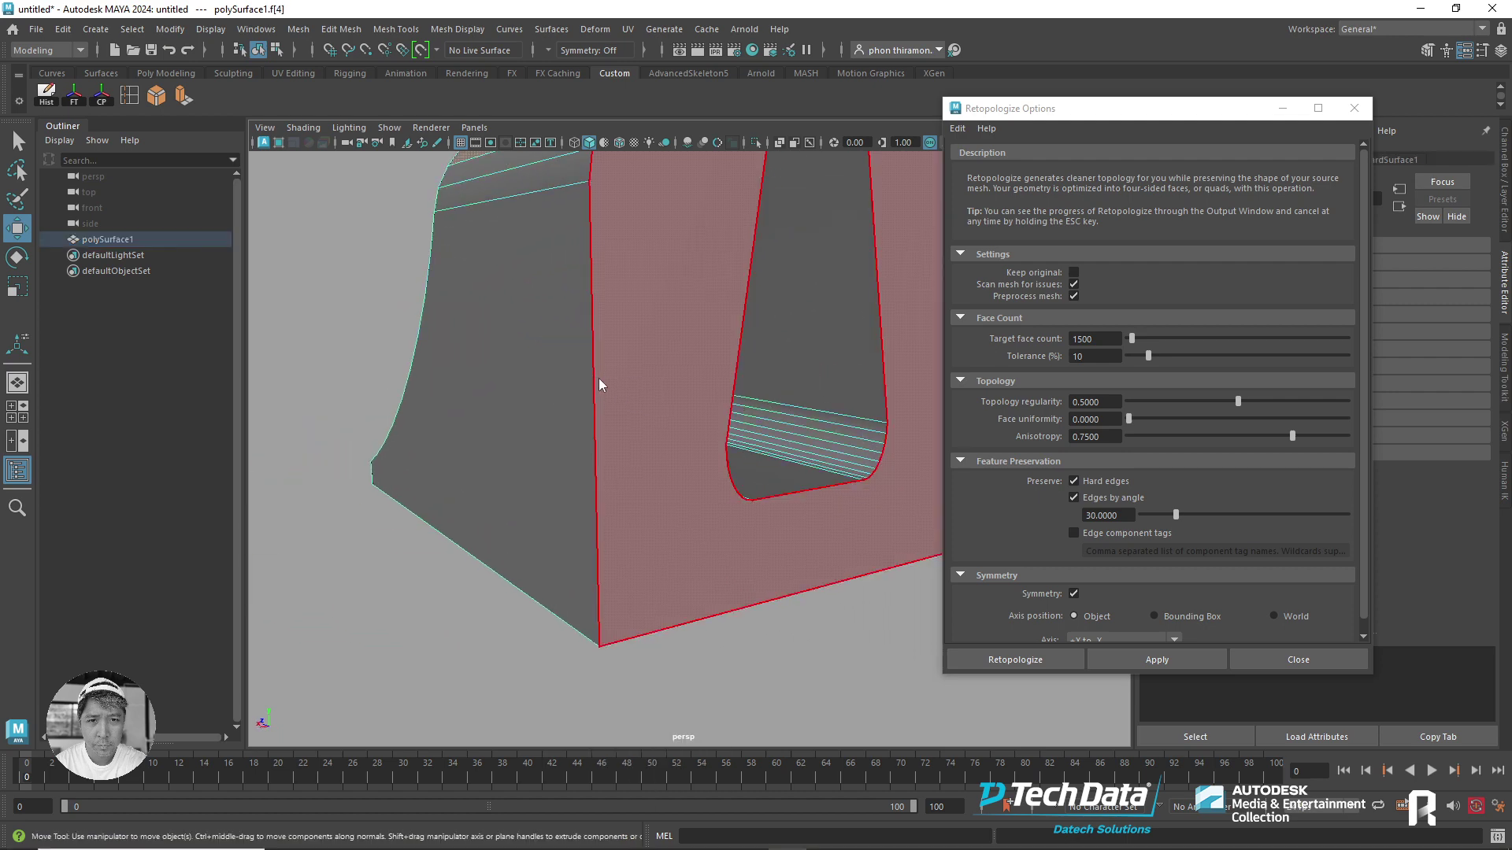
click(585, 326)
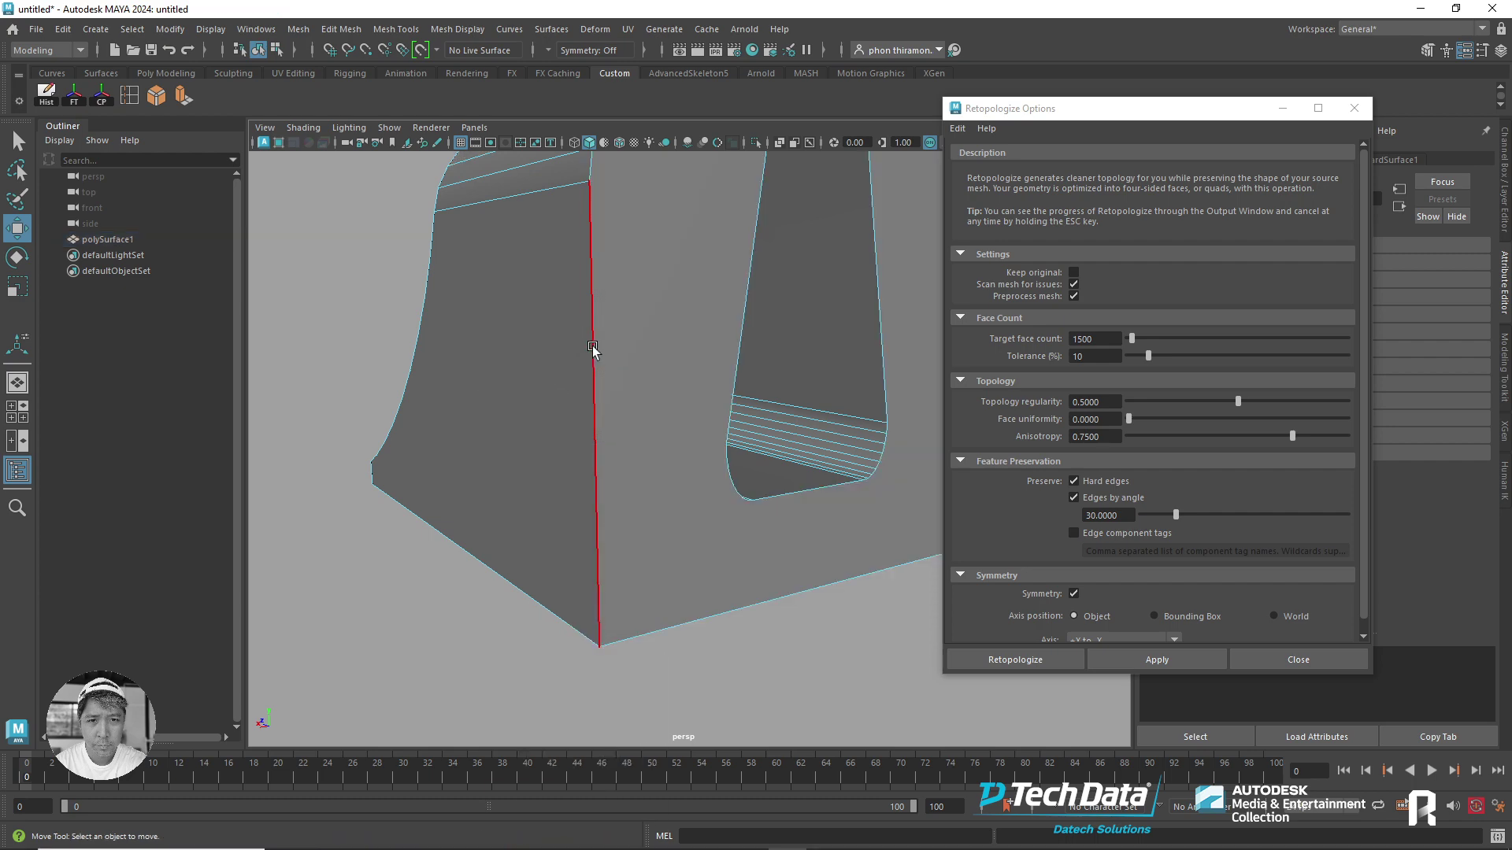
click(592, 346)
key(f)
alt+drag(829, 578, 721, 537)
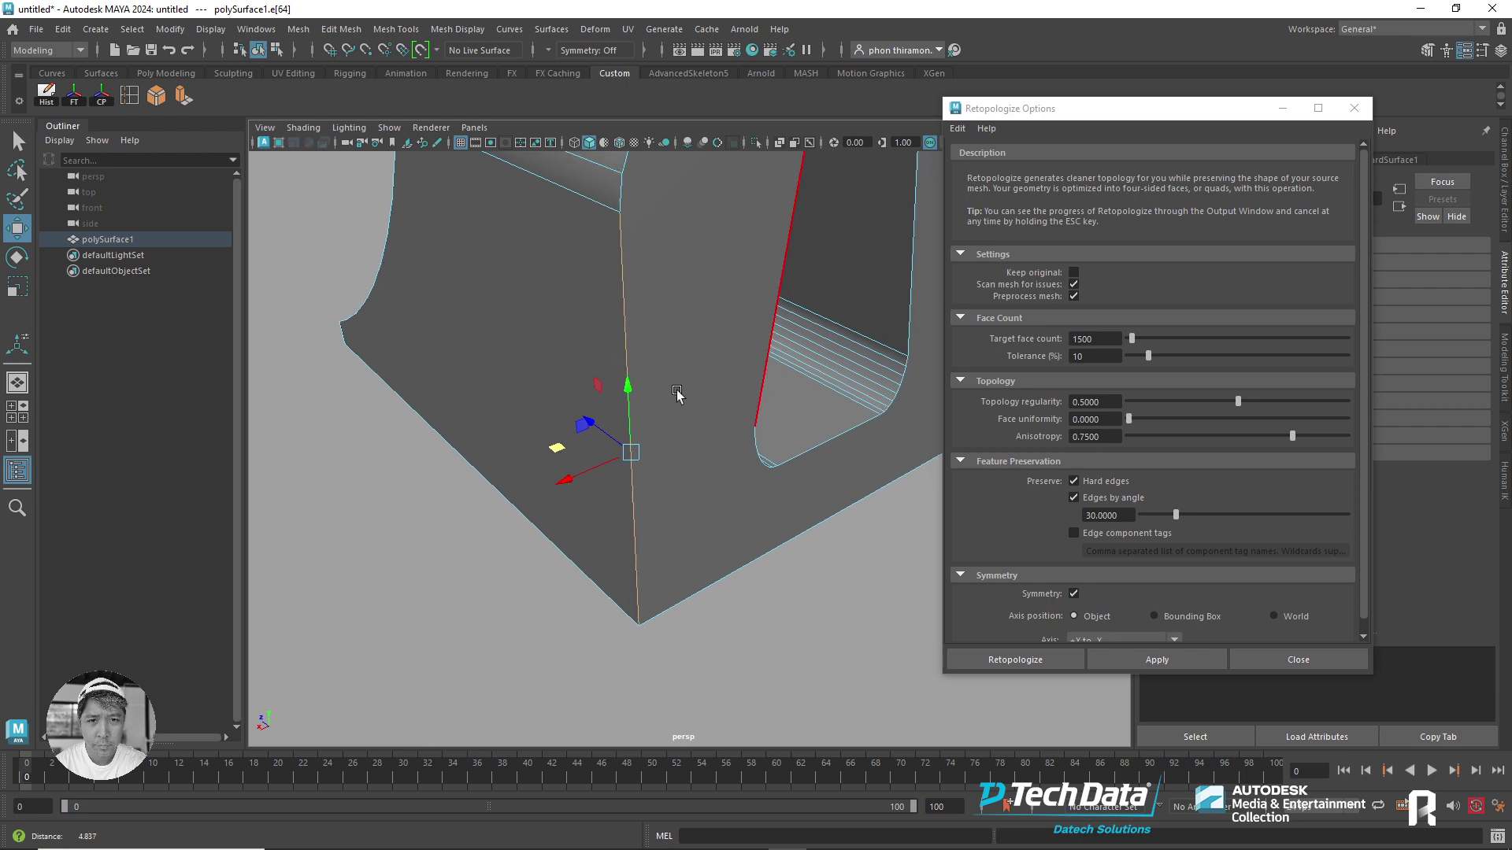
alt+drag(675, 388, 693, 321)
right_drag(692, 315, 706, 382)
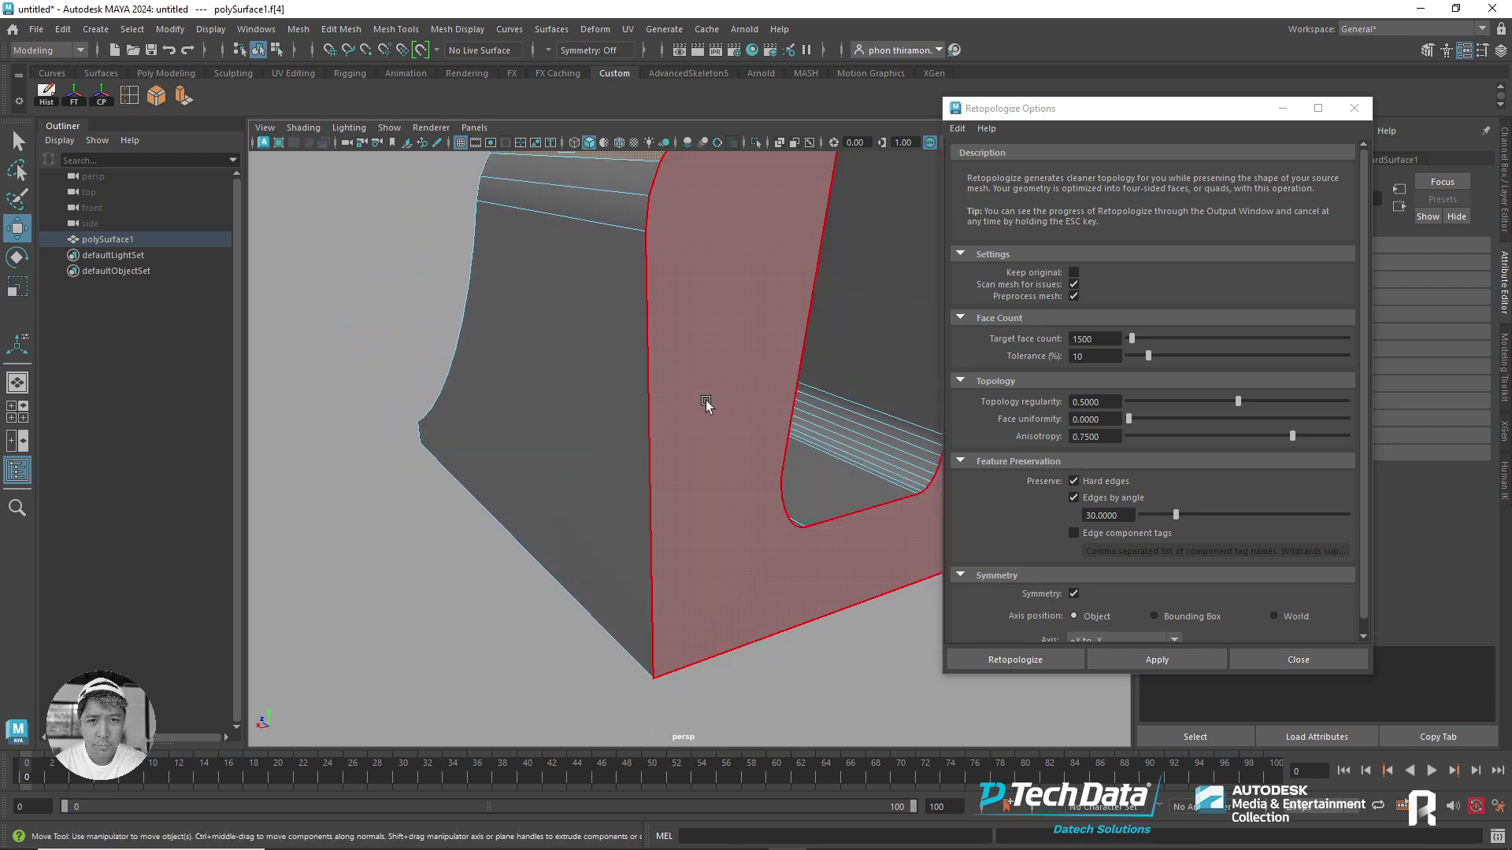
click(600, 430)
click(394, 675)
click(743, 400)
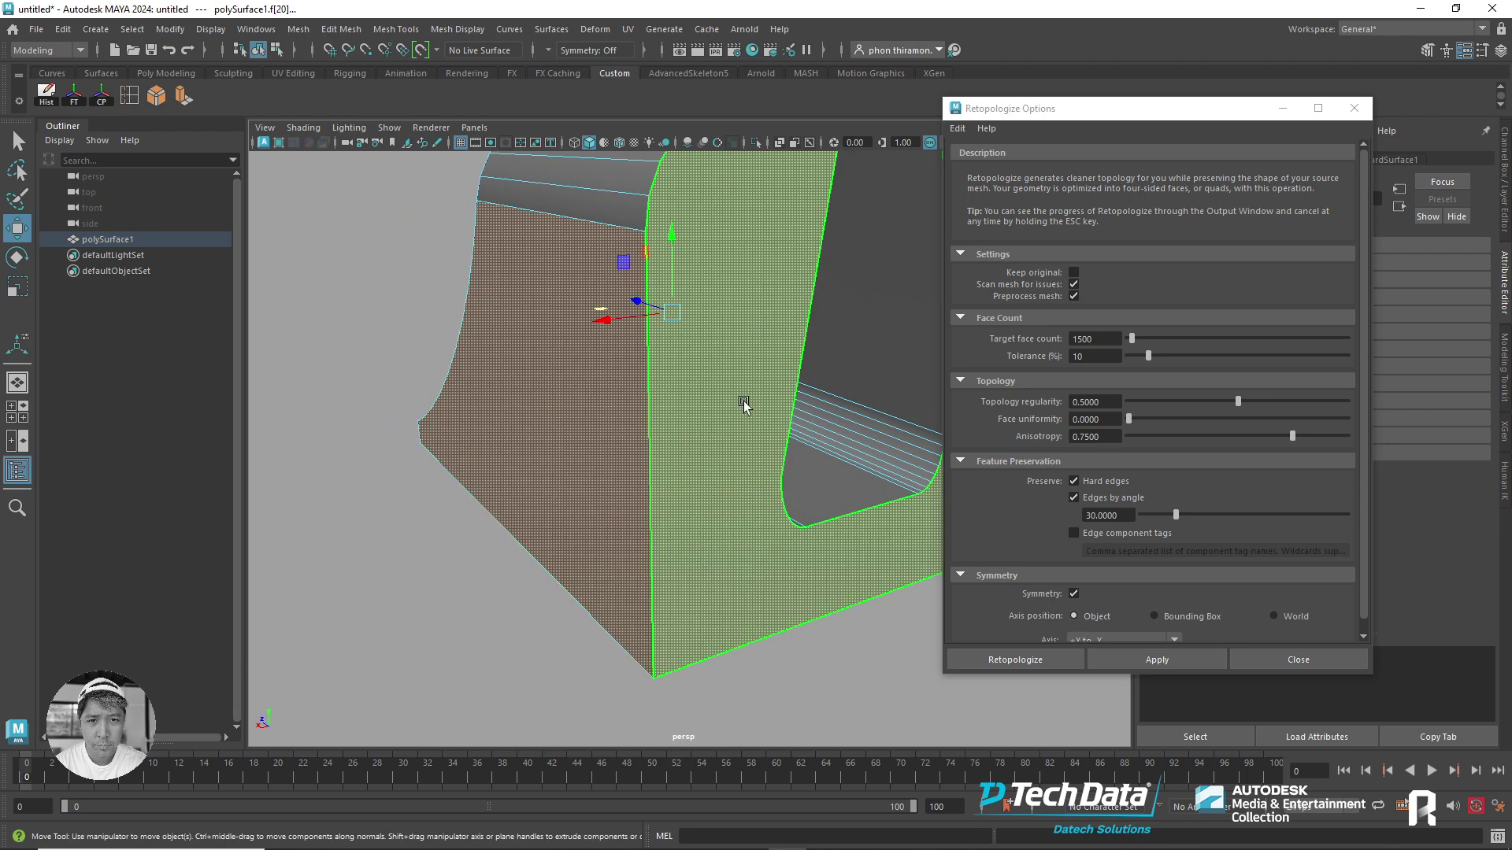
mouse_move(743, 400)
alt+mouse_down()
mouse_move(743, 476)
mouse_move(774, 455)
mouse_move(617, 506)
mouse_move(761, 443)
alt+mouse_up()
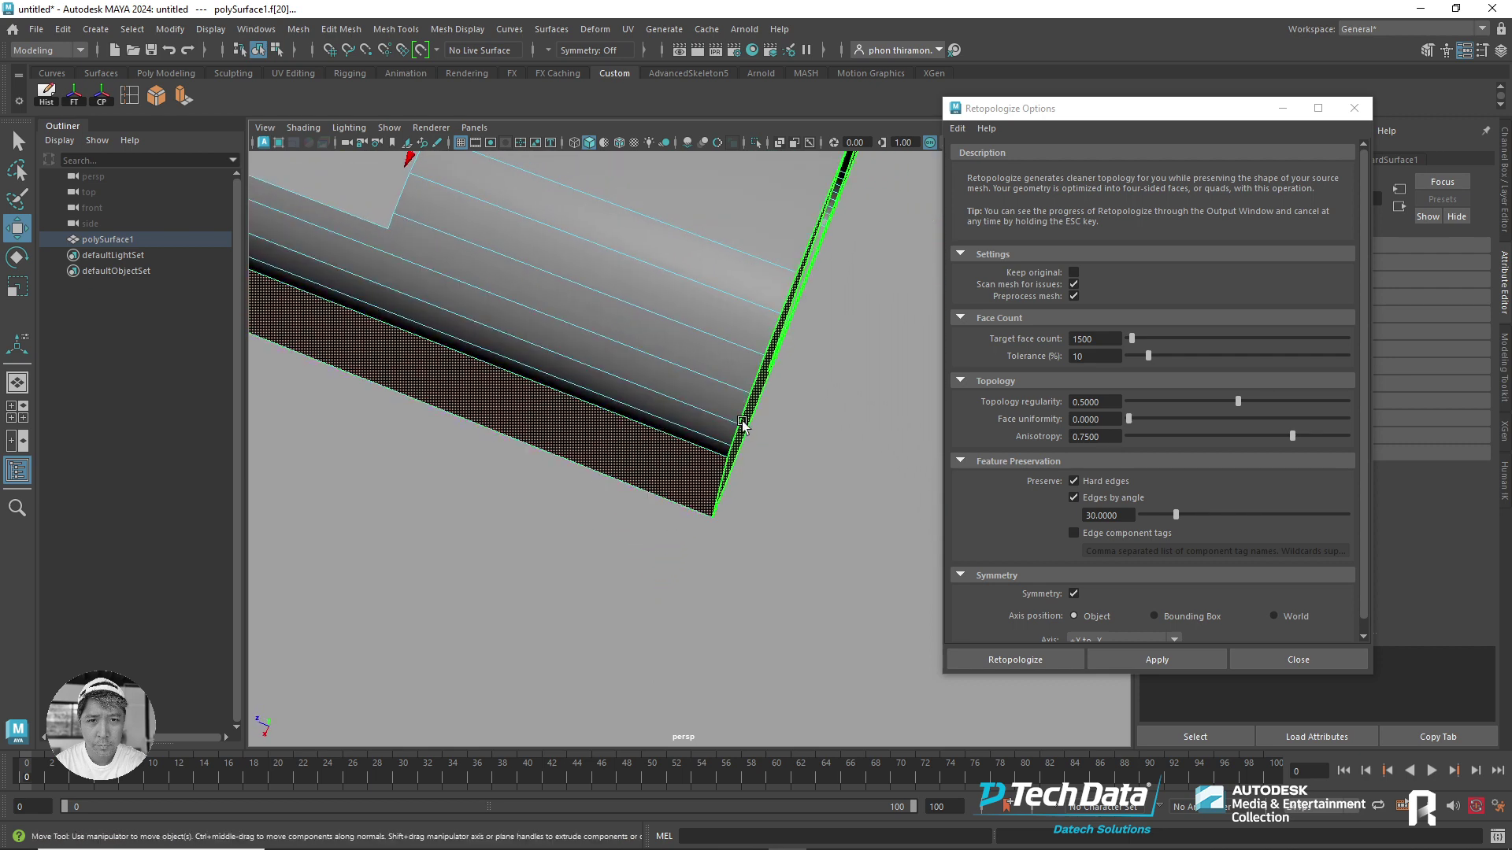
key(space)
click(746, 424)
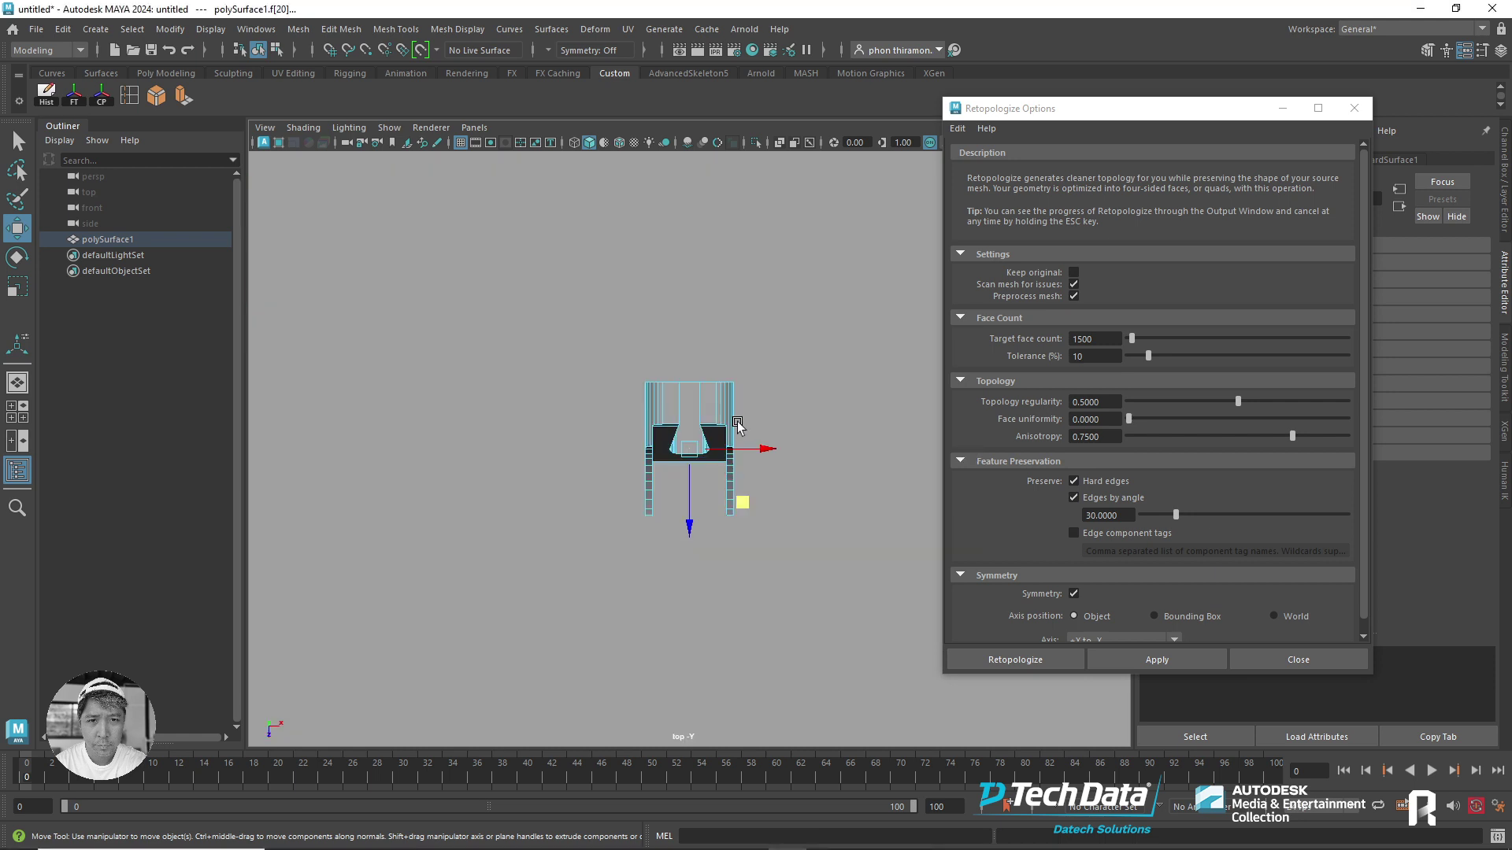
key(4)
scroll(716, 520, up, 3)
scroll(851, 455, up, 3)
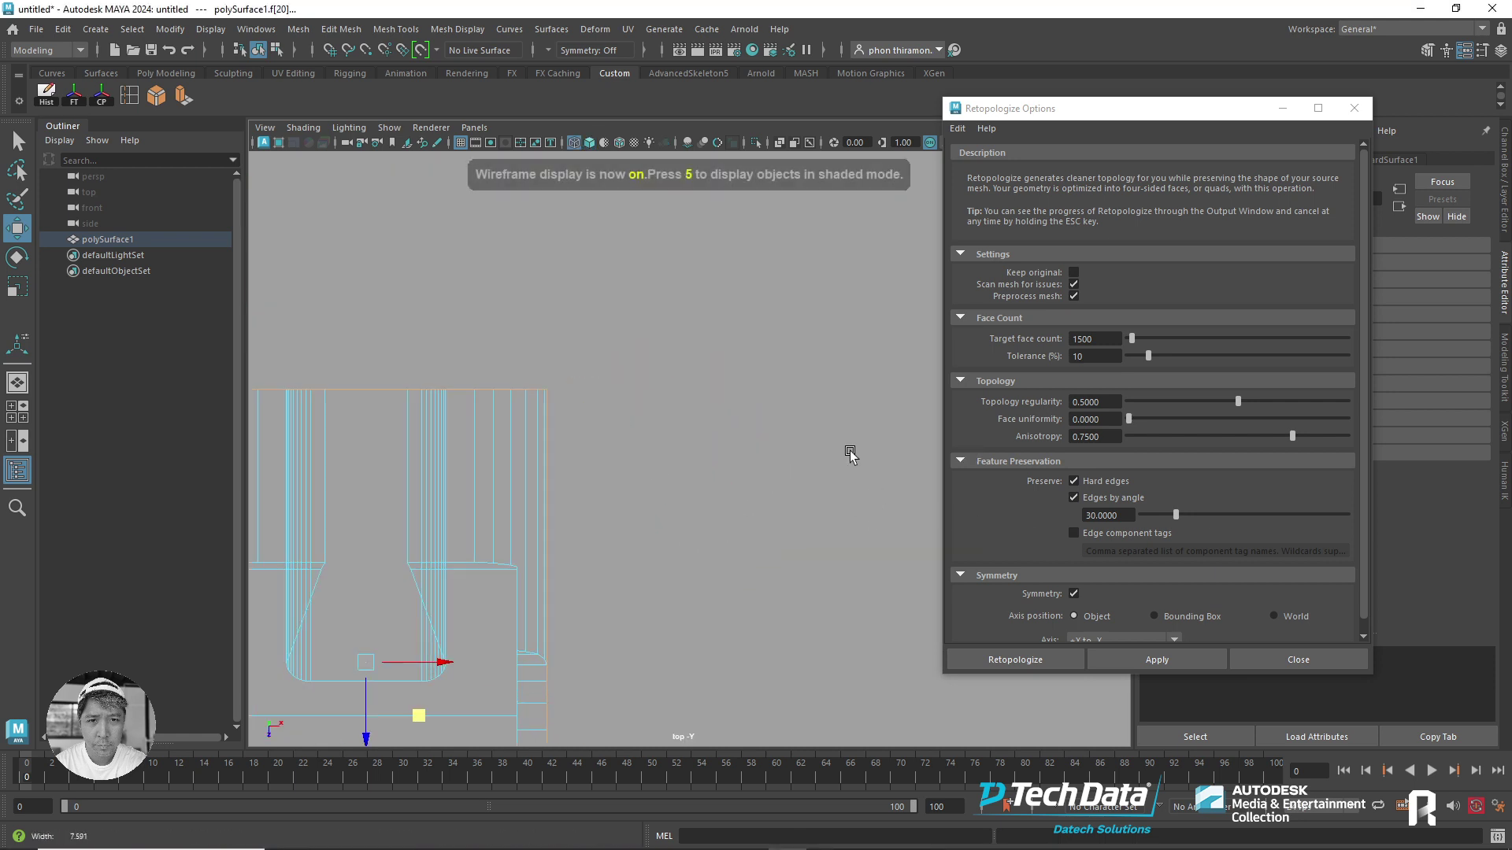
alt+middle_drag(851, 455, 1016, 400)
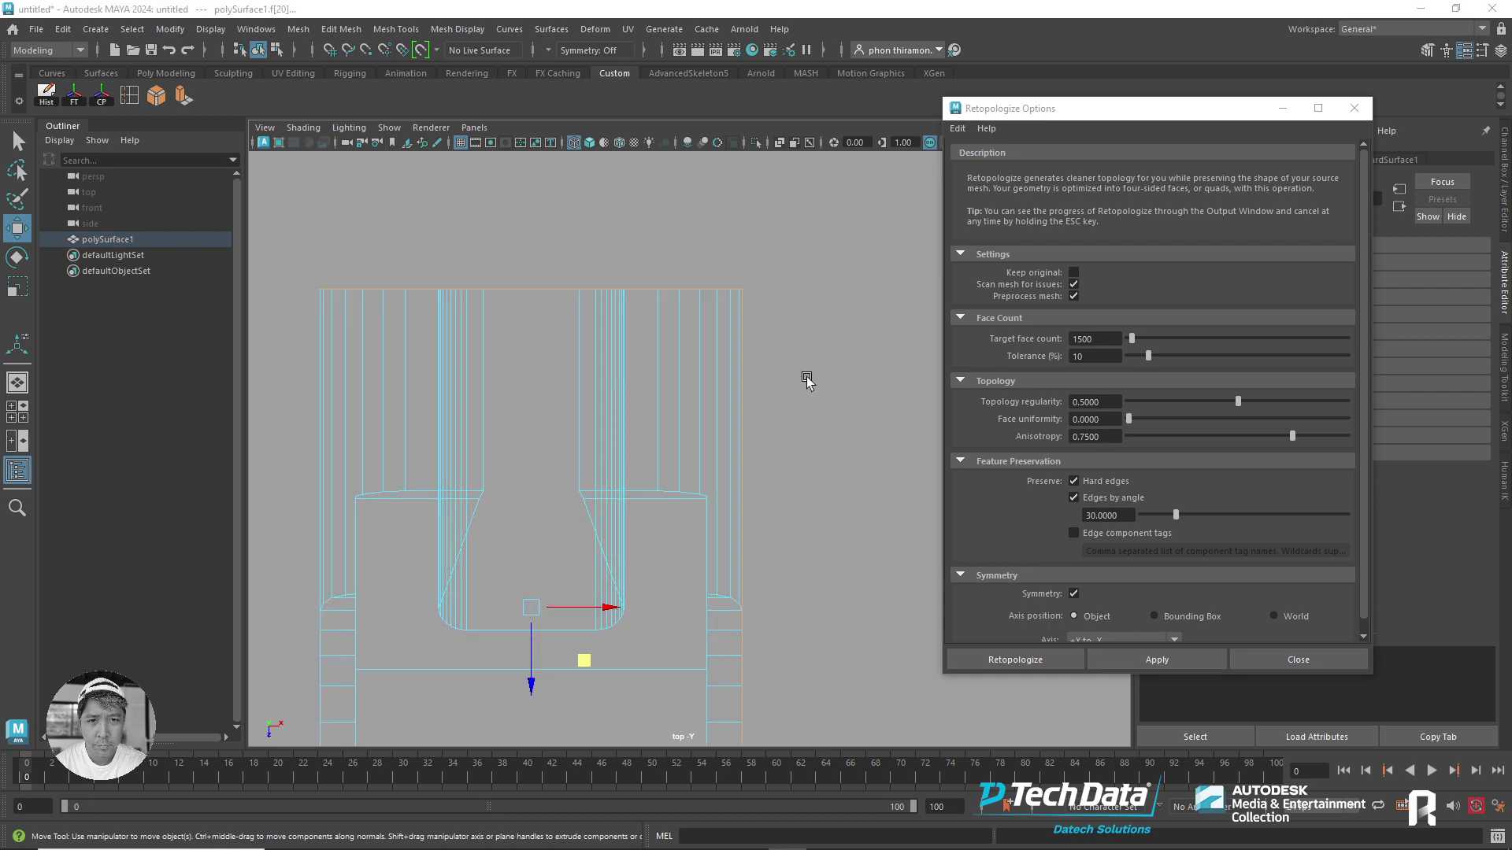
mouse_move(810, 378)
alt+mouse_down()
mouse_move(800, 463)
mouse_move(739, 406)
mouse_move(718, 499)
mouse_move(804, 473)
alt+mouse_up()
key(5)
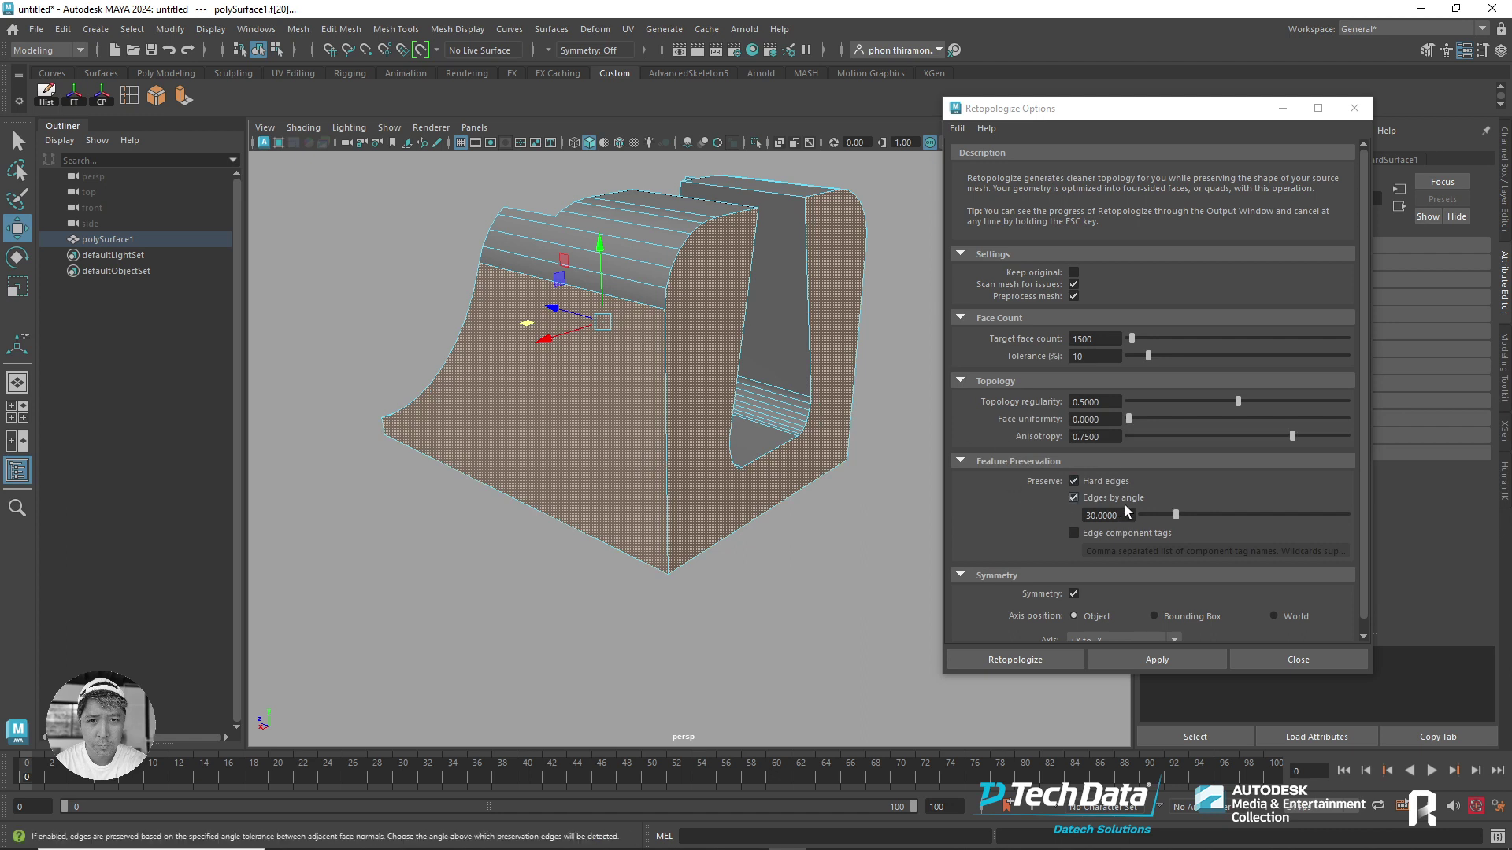
- Raise Edges by angle to 60 and retopologize polySurface1 into 1612 even quads despite warnings
click(1111, 516)
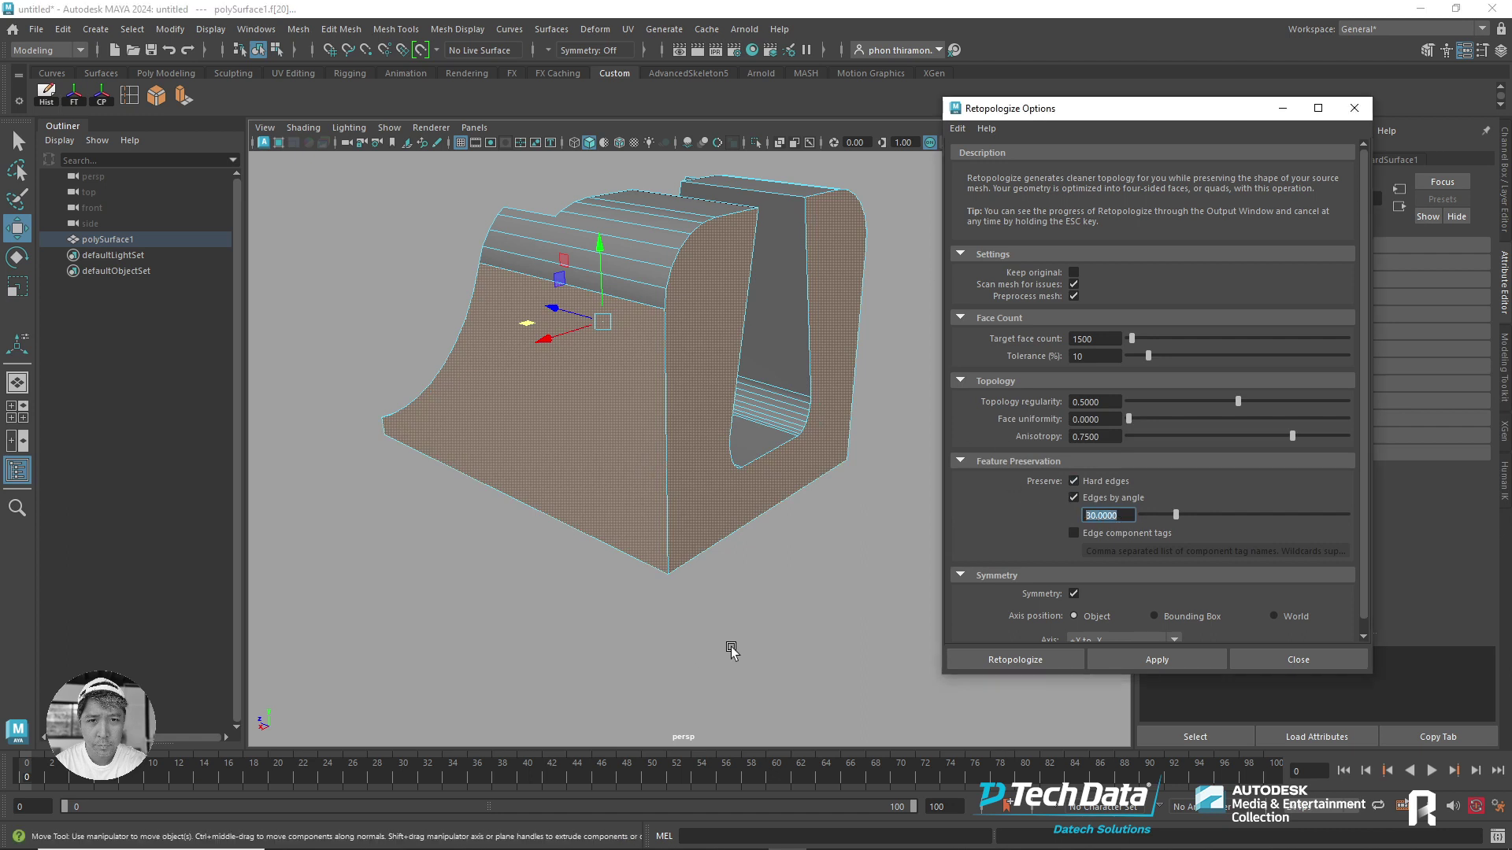
text(60)
click(1061, 659)
click(684, 422)
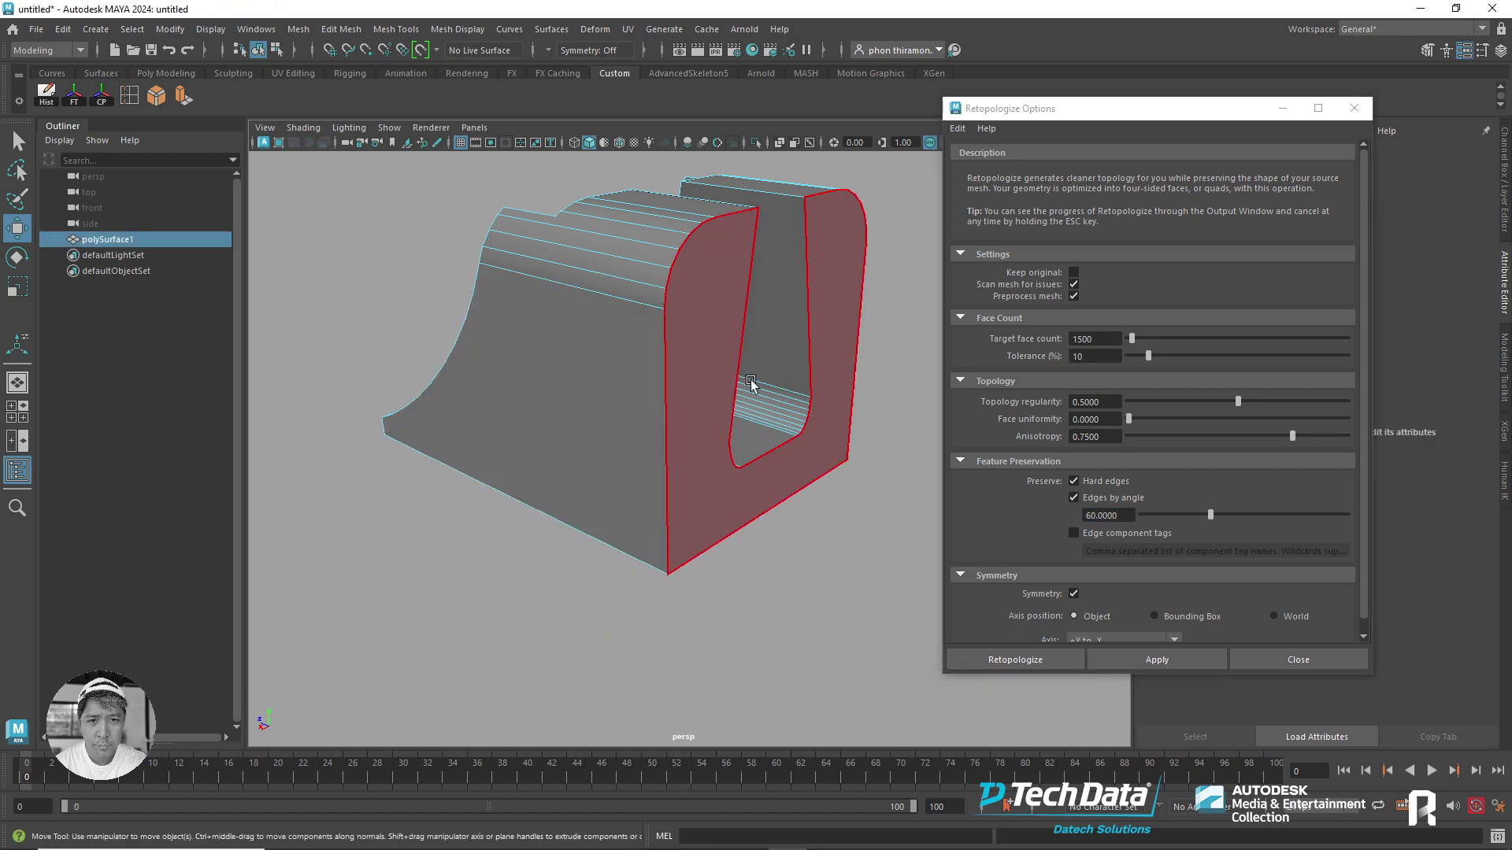
click(1021, 660)
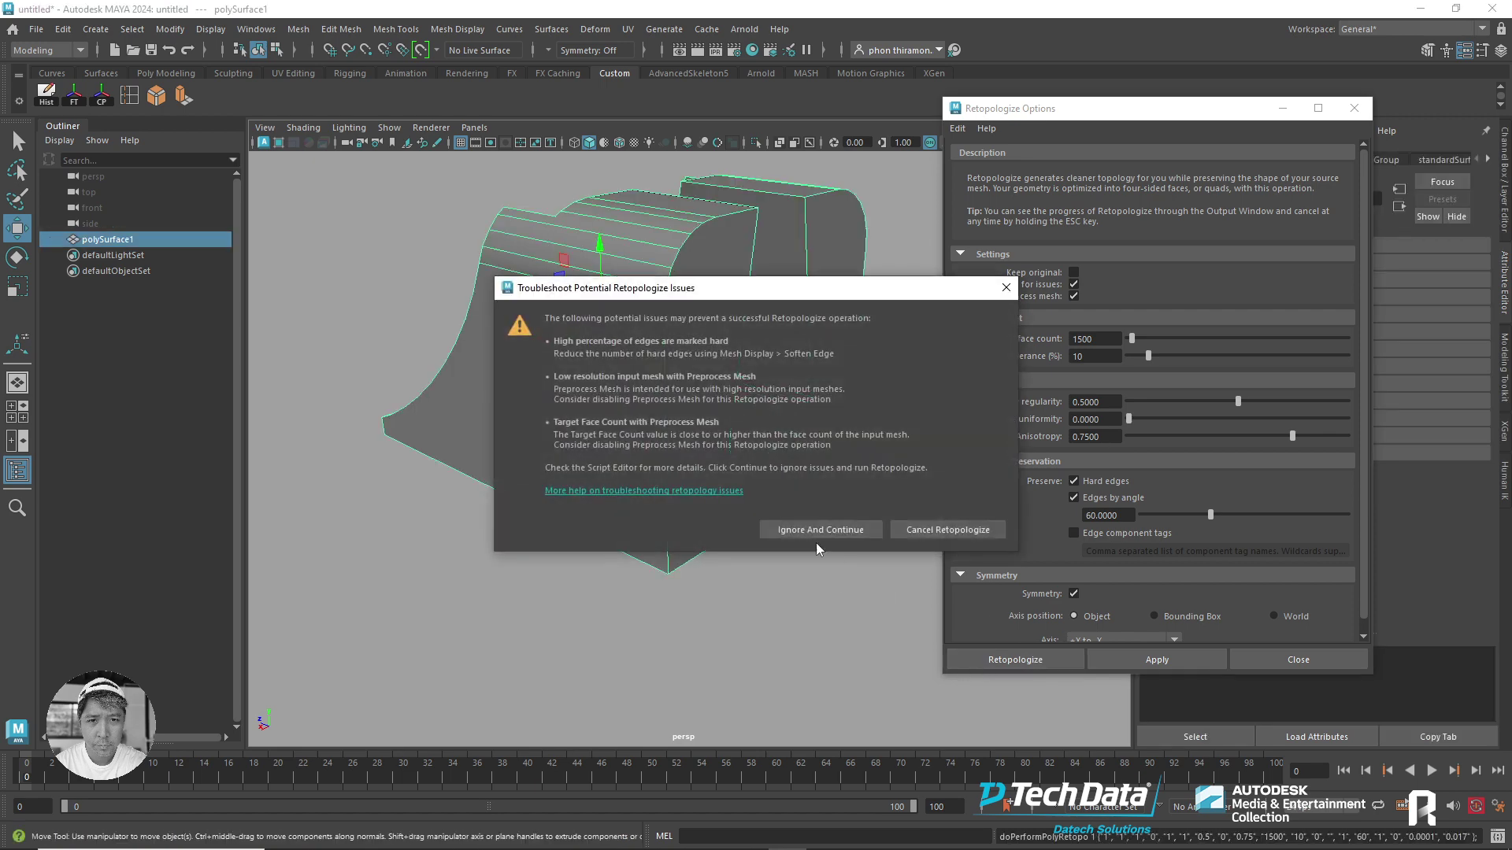
click(819, 529)
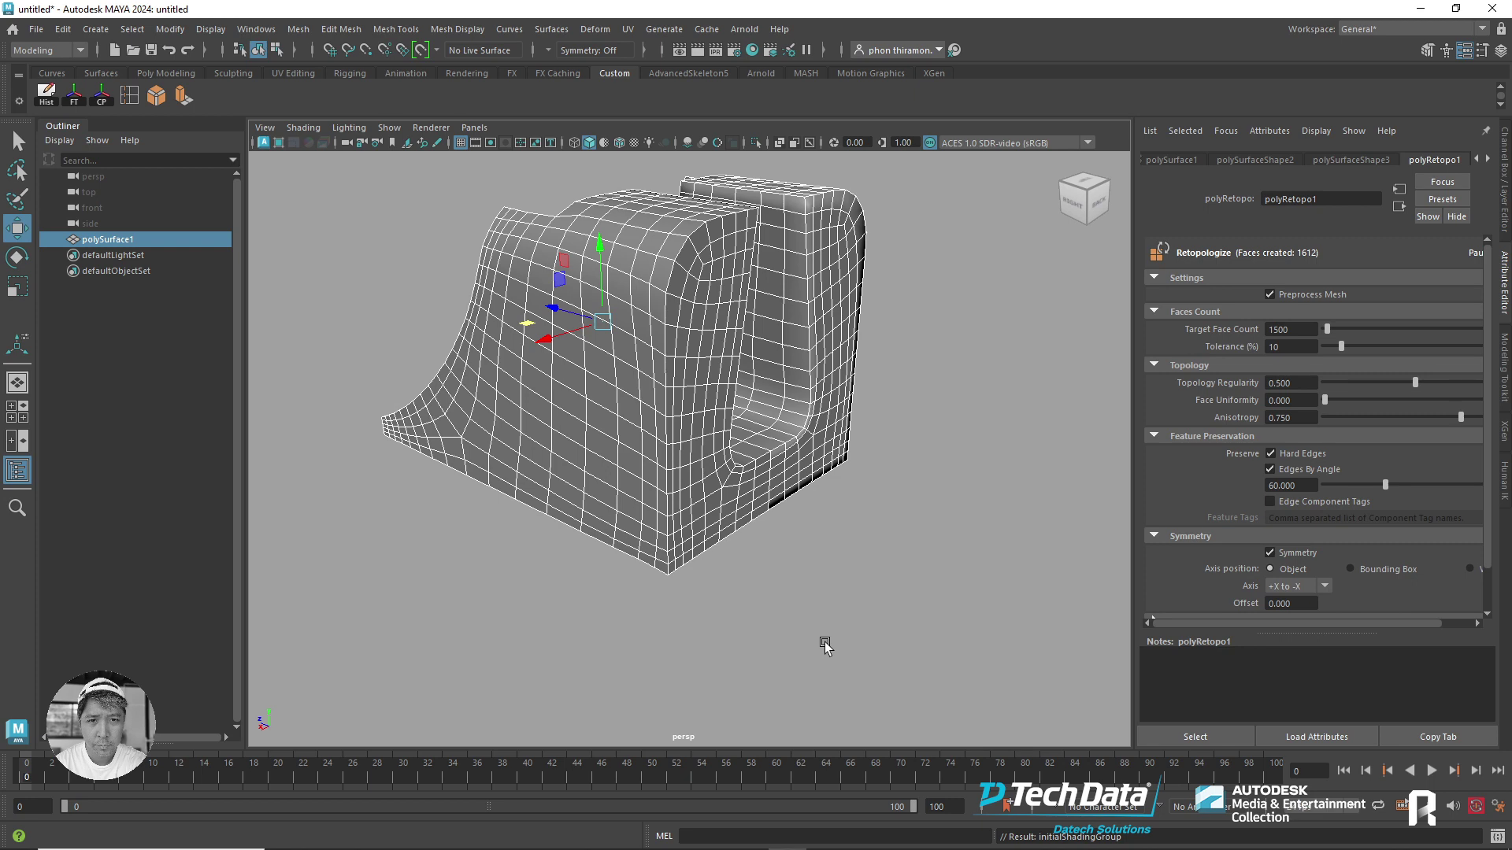
- Orbit the 1612-face mesh, comparing its quad wireframe against the clean surface
click(934, 489)
mouse_move(769, 480)
alt+mouse_down()
mouse_move(716, 551)
mouse_move(938, 518)
mouse_move(777, 528)
mouse_move(814, 499)
mouse_move(872, 570)
mouse_move(965, 518)
mouse_move(863, 507)
mouse_move(930, 490)
mouse_move(817, 512)
alt+mouse_up()
click(814, 499)
click(873, 570)
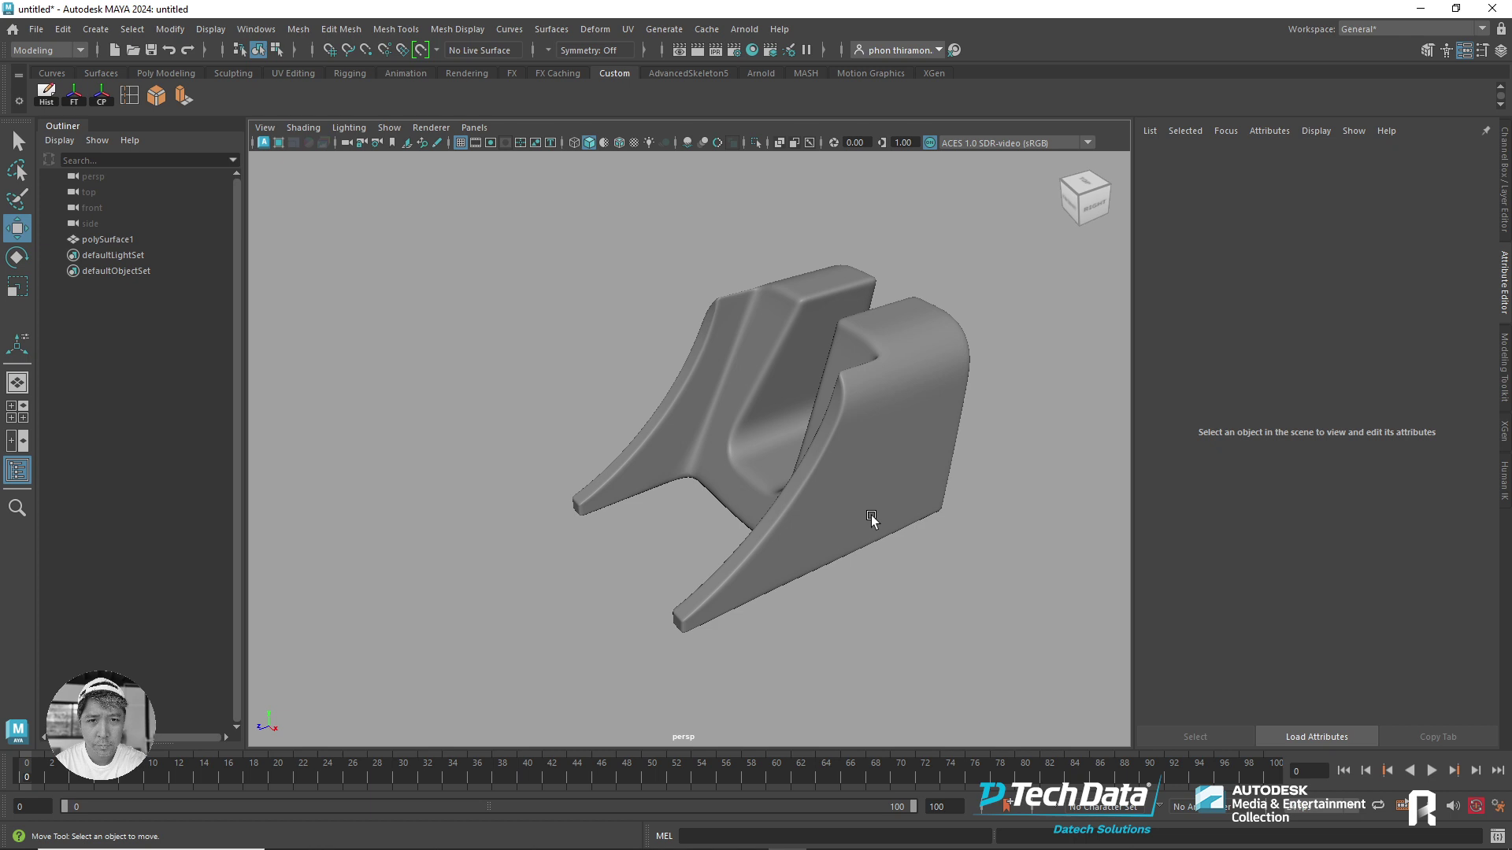
alt+drag(872, 520, 775, 365)
mouse_move(803, 449)
alt+mouse_down()
mouse_move(923, 408)
mouse_move(841, 430)
mouse_move(795, 408)
alt+mouse_up()
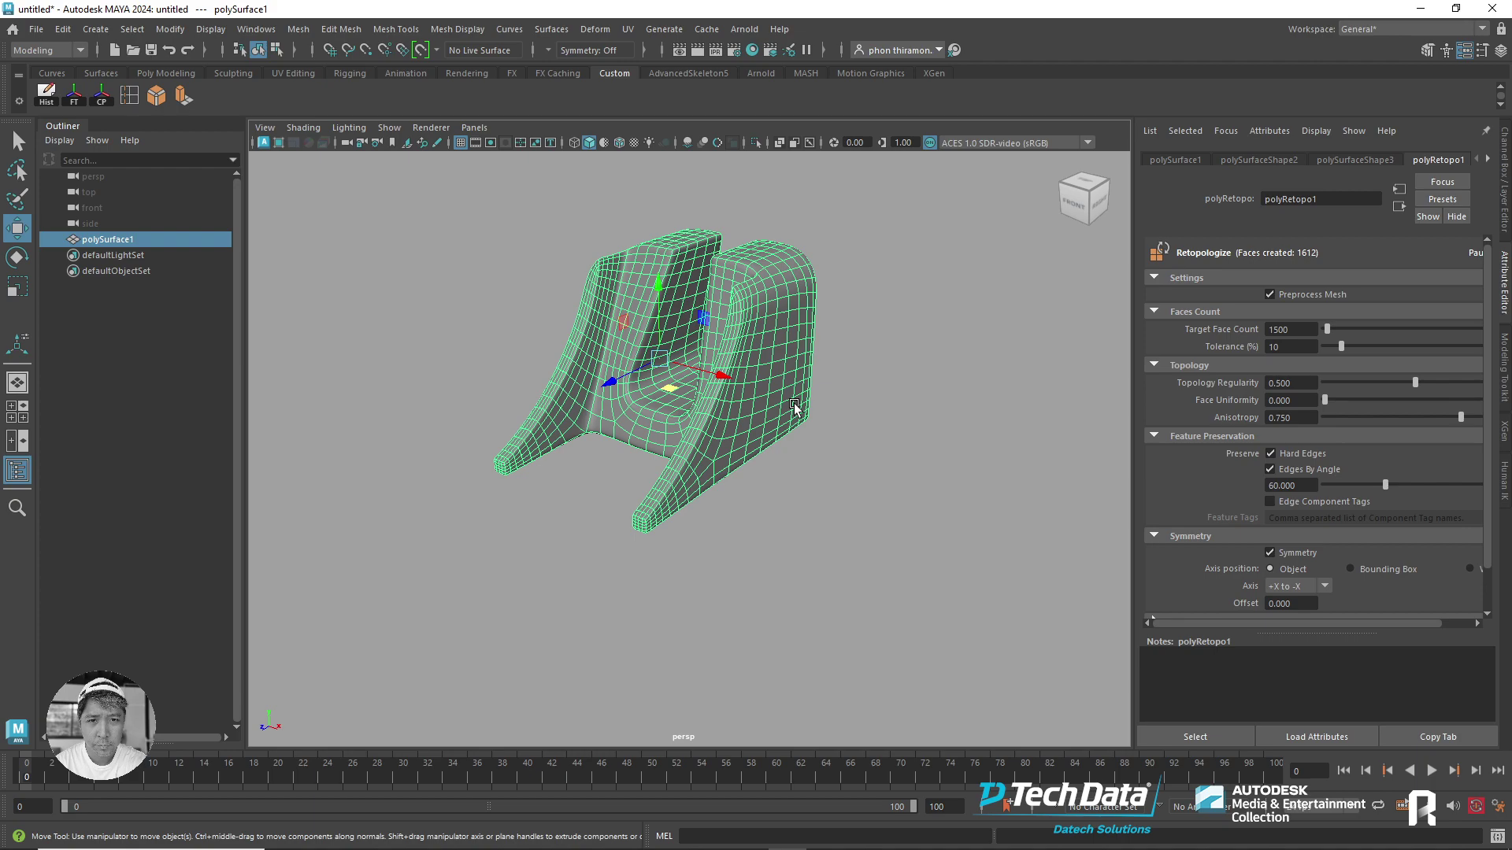
mouse_move(884, 303)
alt+mouse_down()
mouse_move(803, 442)
mouse_move(916, 472)
mouse_move(803, 399)
mouse_move(887, 418)
mouse_move(877, 408)
alt+mouse_up()
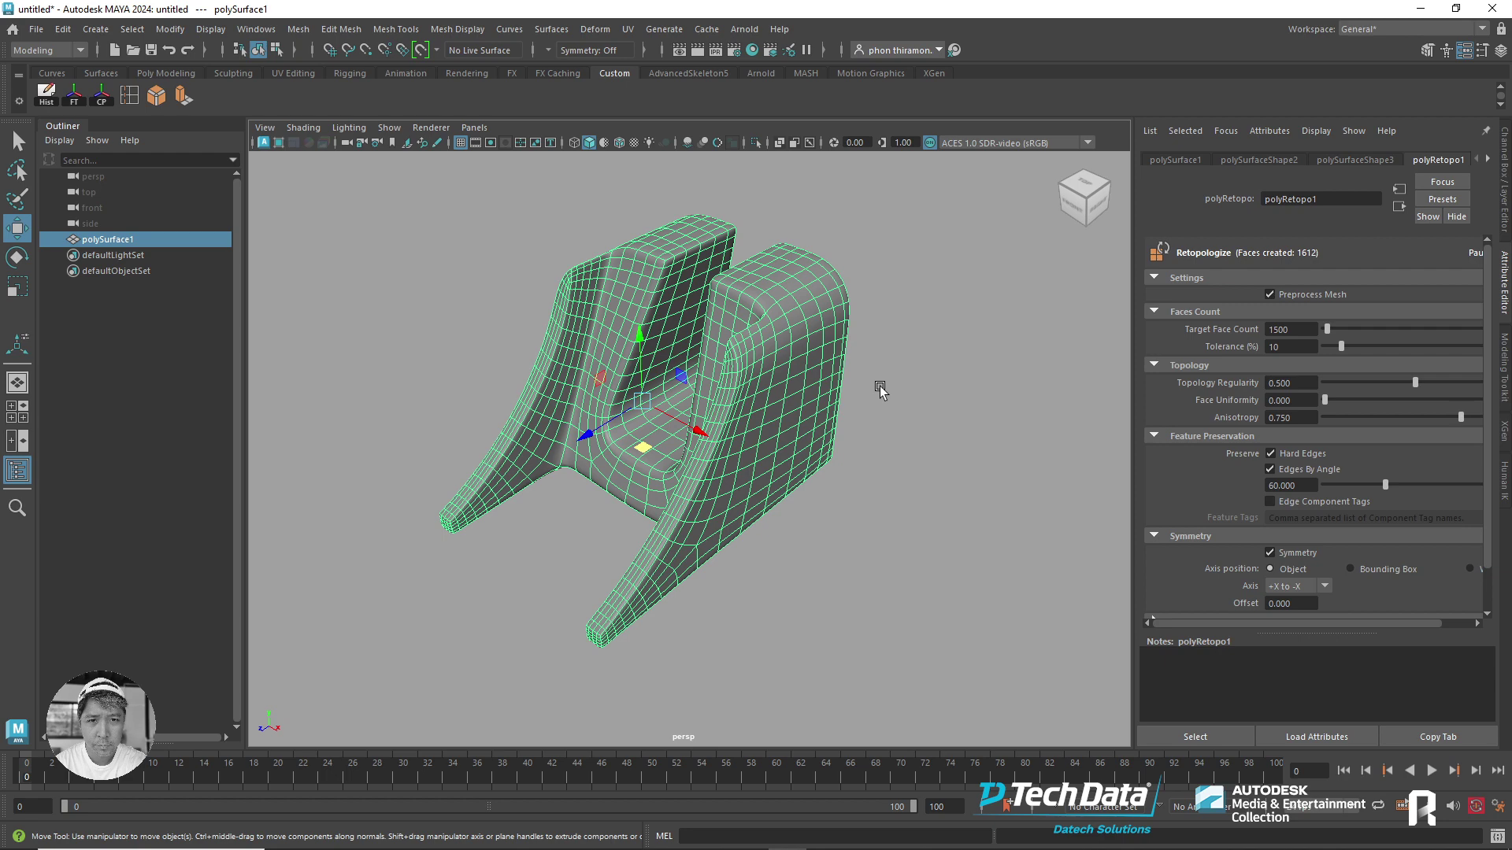
click(879, 389)
- Tumble around the mesh from closer front views, checking its quad wireframe again
mouse_move(897, 381)
alt+mouse_down()
mouse_move(797, 492)
mouse_move(962, 428)
mouse_move(841, 470)
mouse_move(764, 398)
mouse_move(837, 416)
alt+mouse_up()
click(866, 474)
click(838, 416)
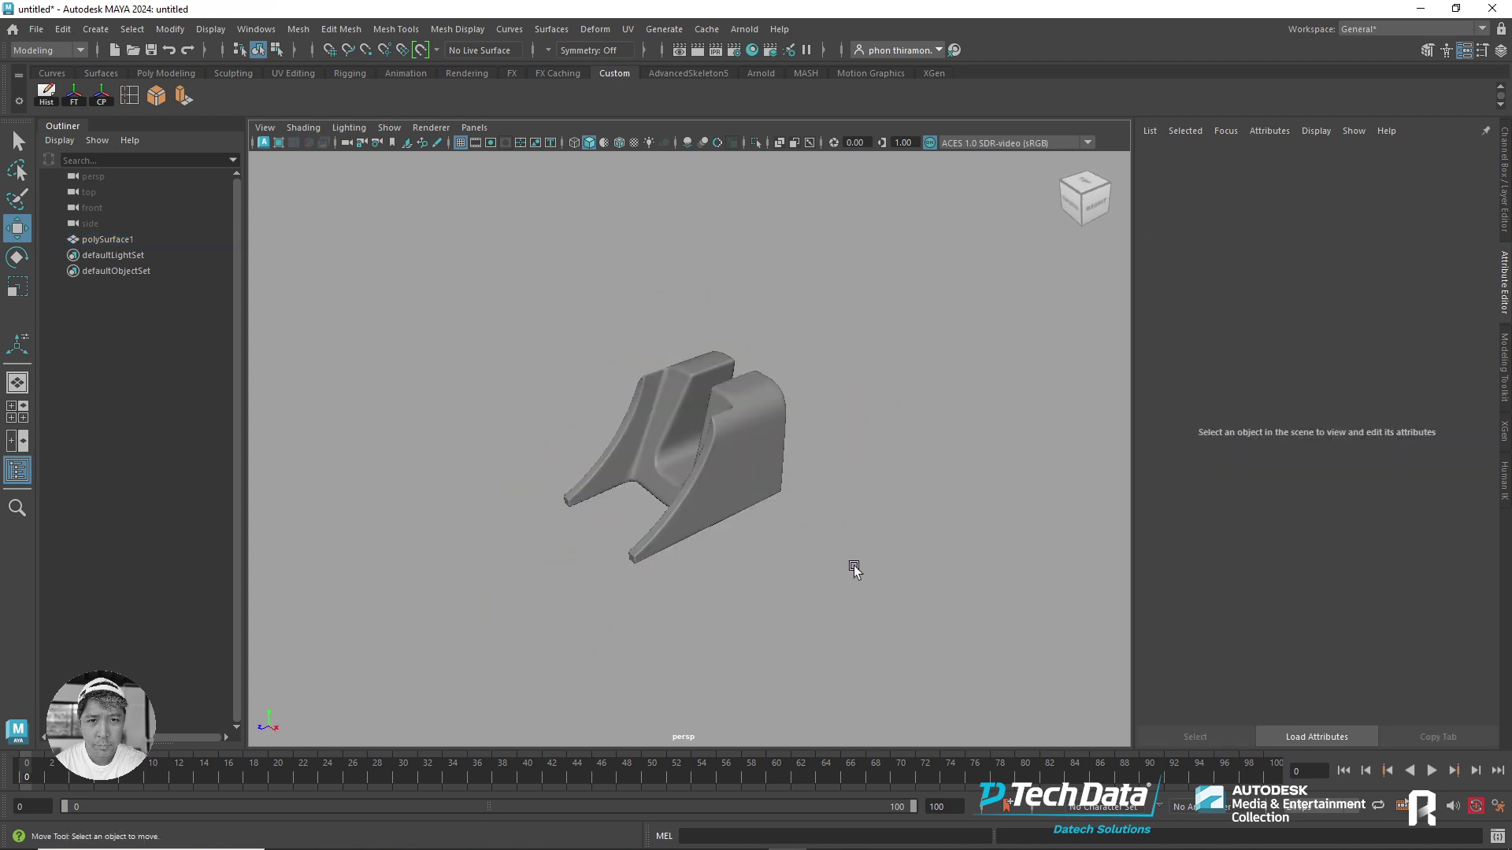
mouse_move(862, 564)
alt+mouse_down()
mouse_move(601, 544)
mouse_move(851, 550)
alt+mouse_up()
alt+right_drag(850, 551, 722, 453)
alt+drag(722, 453, 752, 499)
alt+right_drag(753, 499, 780, 438)
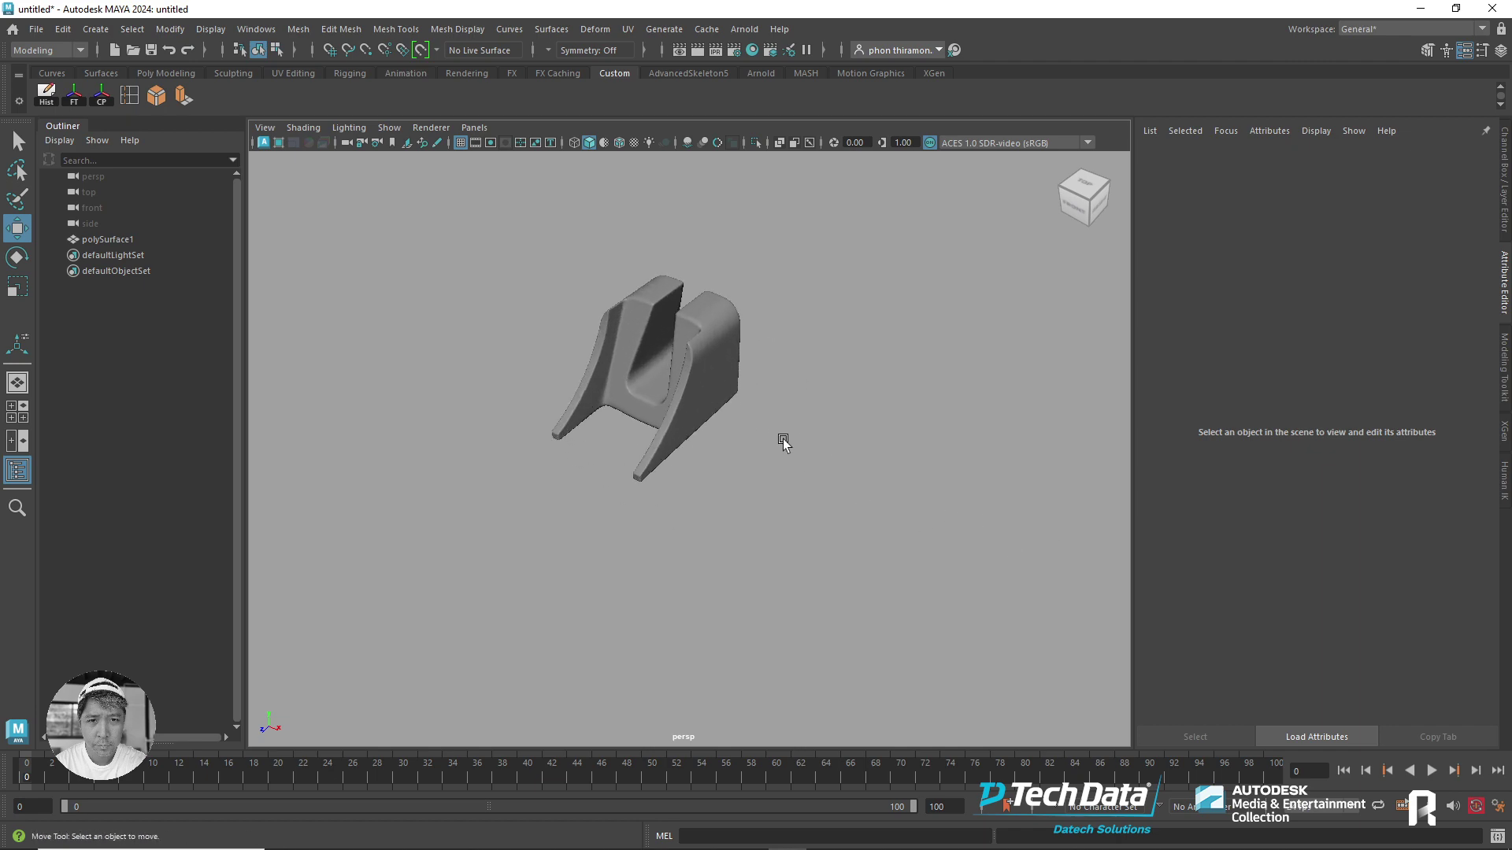
mouse_move(780, 438)
alt+mouse_down()
mouse_move(1022, 391)
mouse_move(758, 446)
mouse_move(862, 455)
mouse_move(698, 442)
mouse_move(867, 486)
mouse_move(820, 469)
mouse_move(652, 484)
mouse_move(496, 442)
mouse_move(729, 473)
mouse_move(820, 462)
mouse_move(813, 432)
mouse_move(814, 497)
alt+mouse_up()
click(698, 442)
click(814, 498)
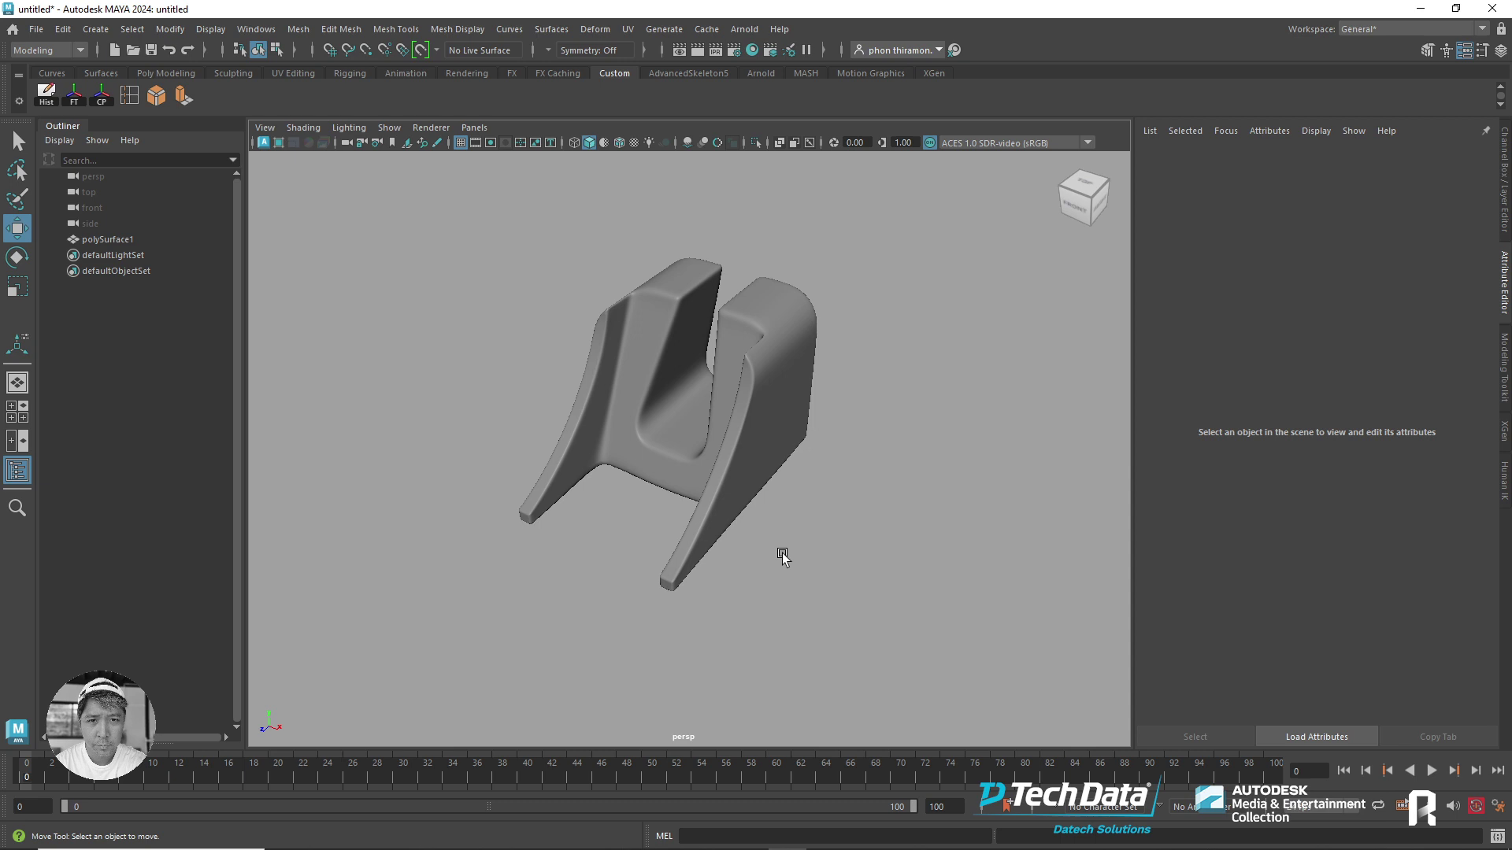
- Turn on the panel shading toggle to show the smoothed form, then orbit and zoom
mouse_move(790, 371)
alt+mouse_down()
mouse_move(729, 389)
mouse_move(797, 424)
alt+mouse_up()
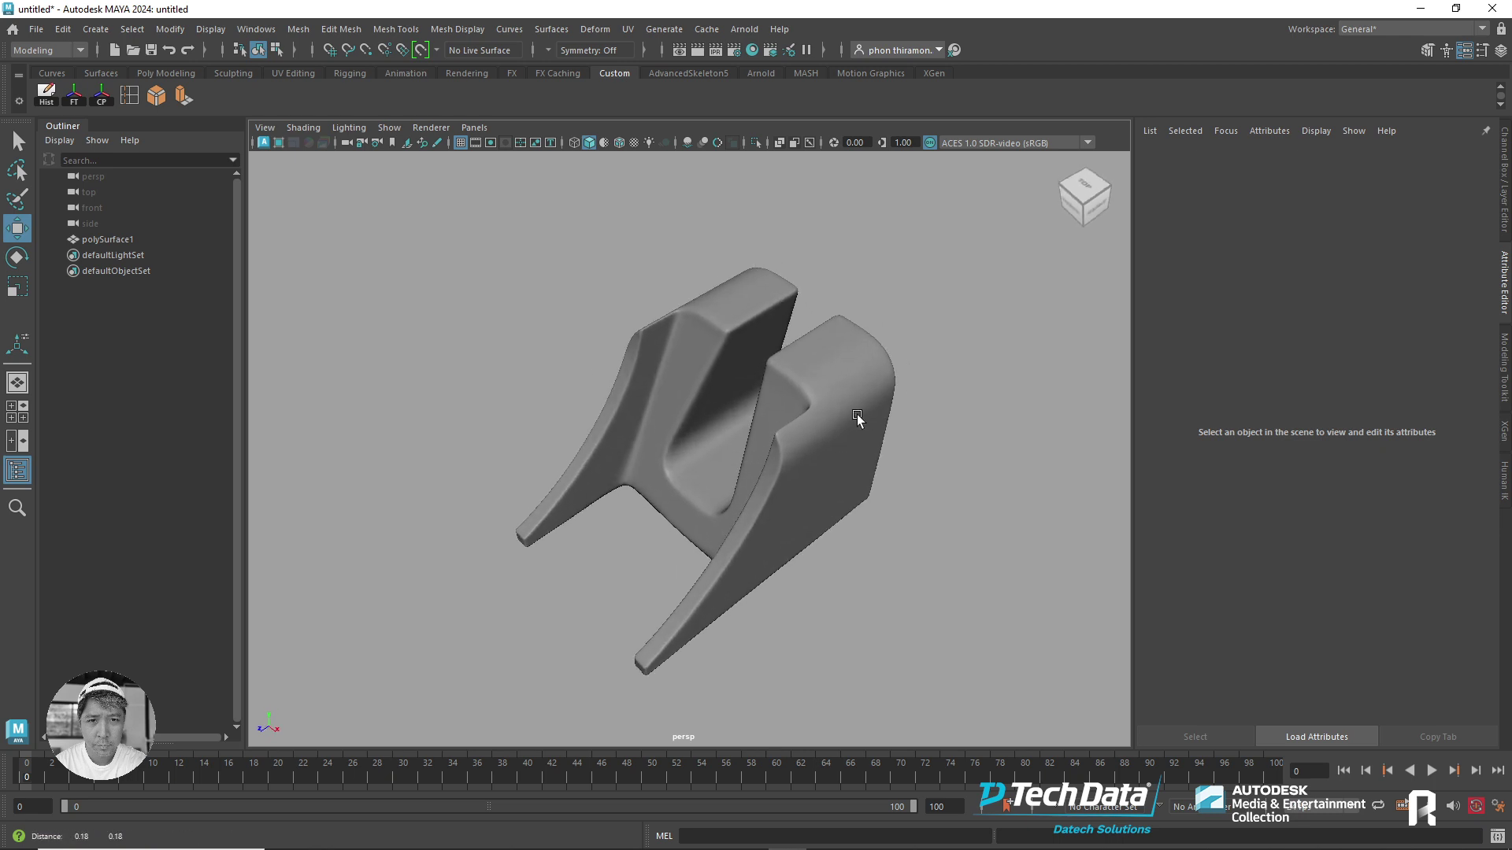
scroll(797, 423, up, 2)
click(717, 142)
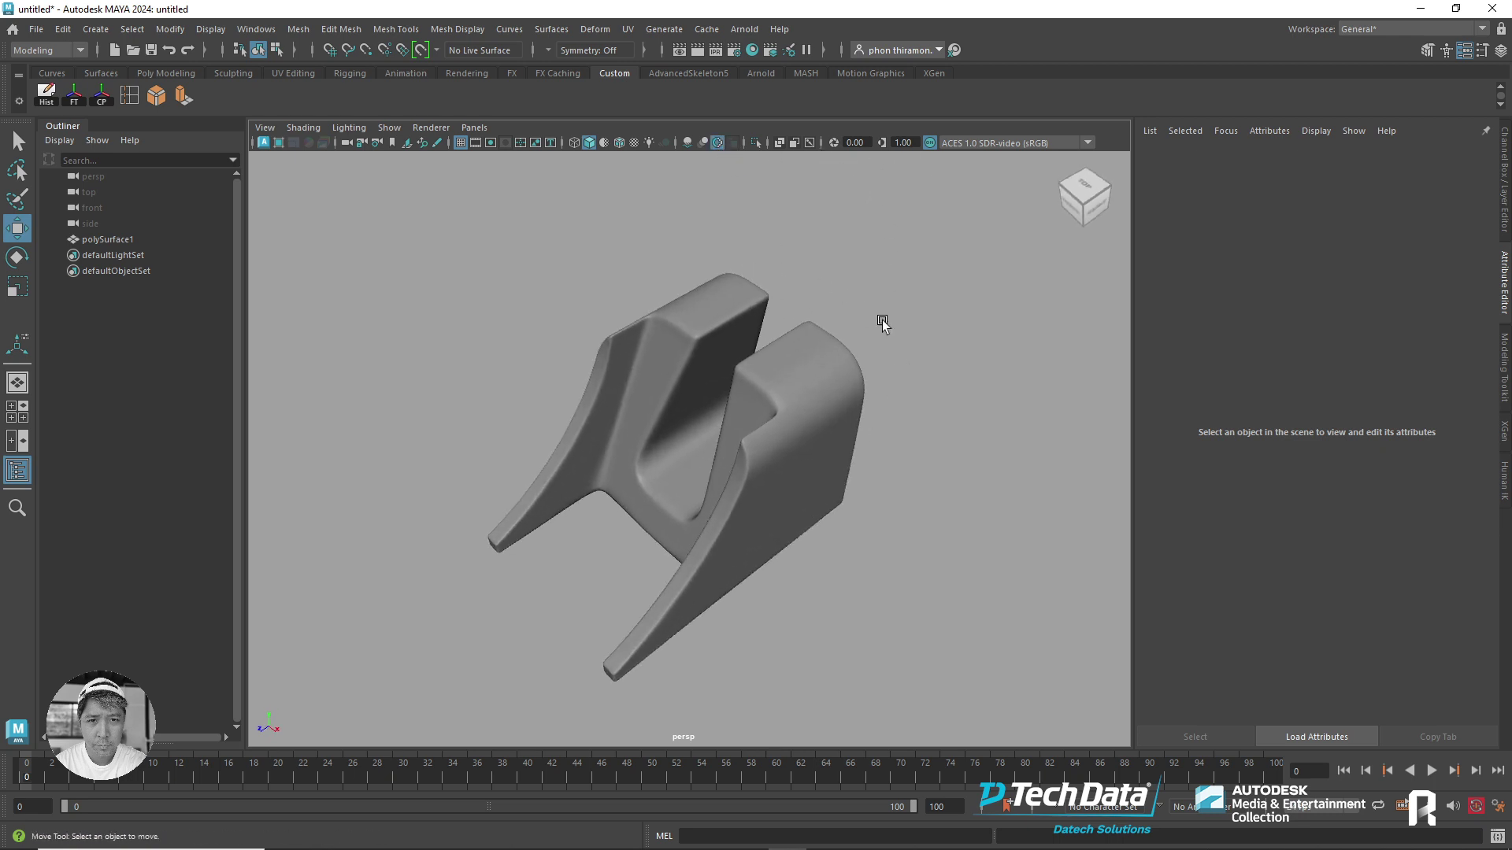
mouse_move(882, 320)
alt+mouse_down()
mouse_move(882, 305)
mouse_move(937, 323)
alt+mouse_up()
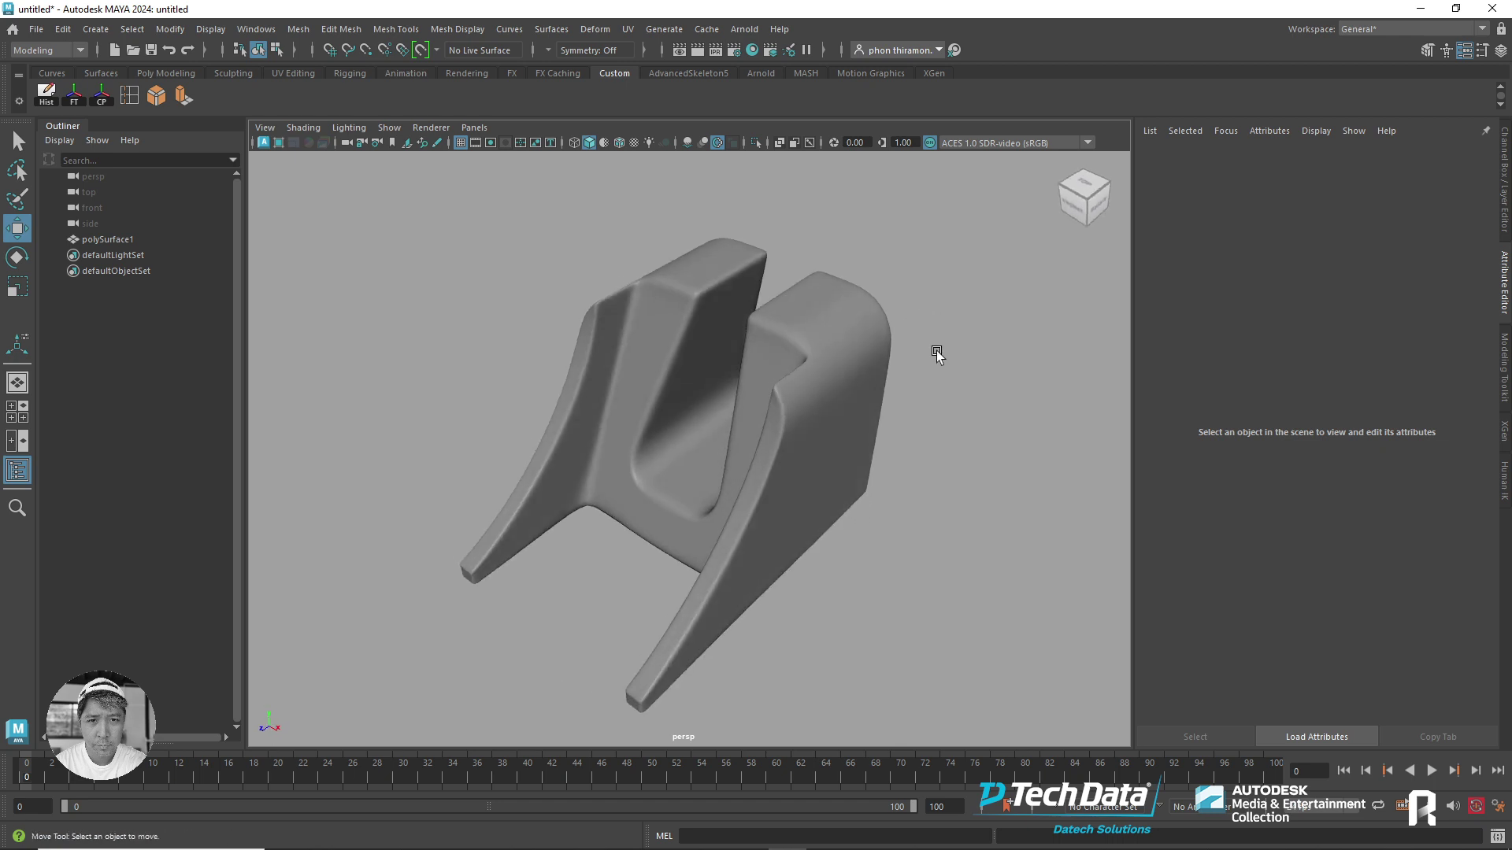
alt+right_drag(949, 362, 841, 341)
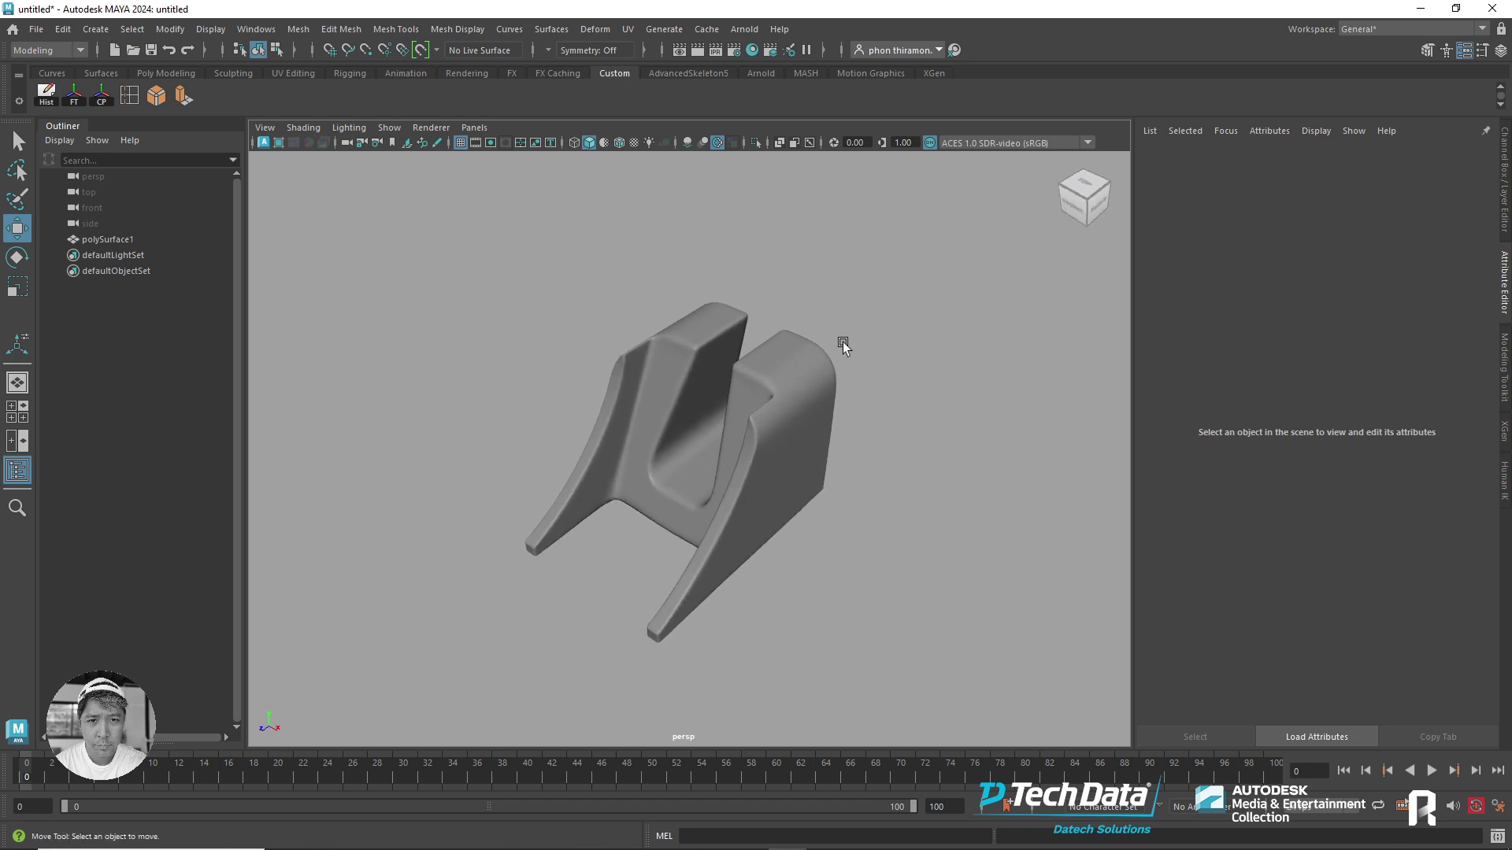
mouse_move(841, 341)
alt+mouse_down()
mouse_move(885, 337)
mouse_move(857, 338)
alt+mouse_up()
alt+right_drag(857, 338, 946, 361)
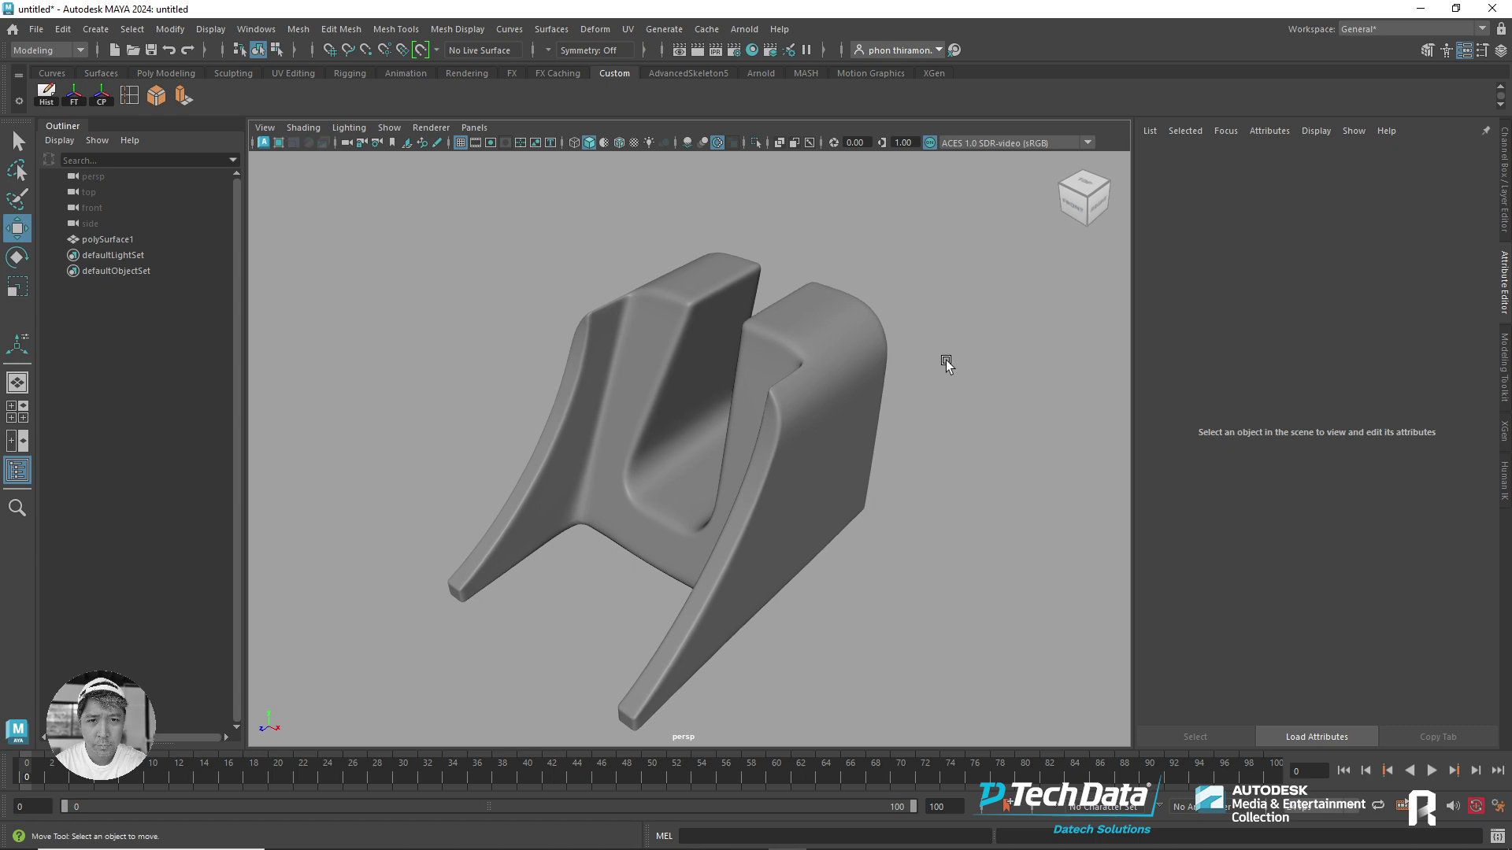